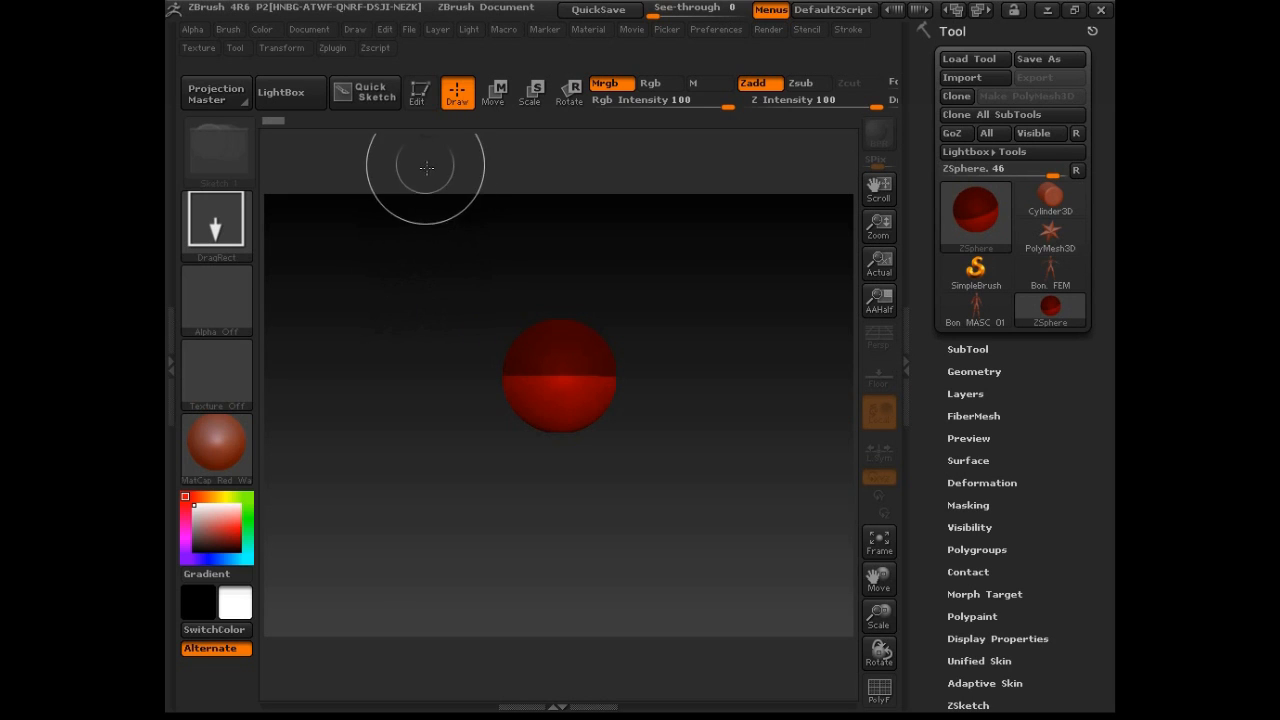
- Put the ZSphere into Edit mode and keep it as the active tool instead of switching to SimpleBrush
{"action": "left_click", "coordinate": [421, 97]}
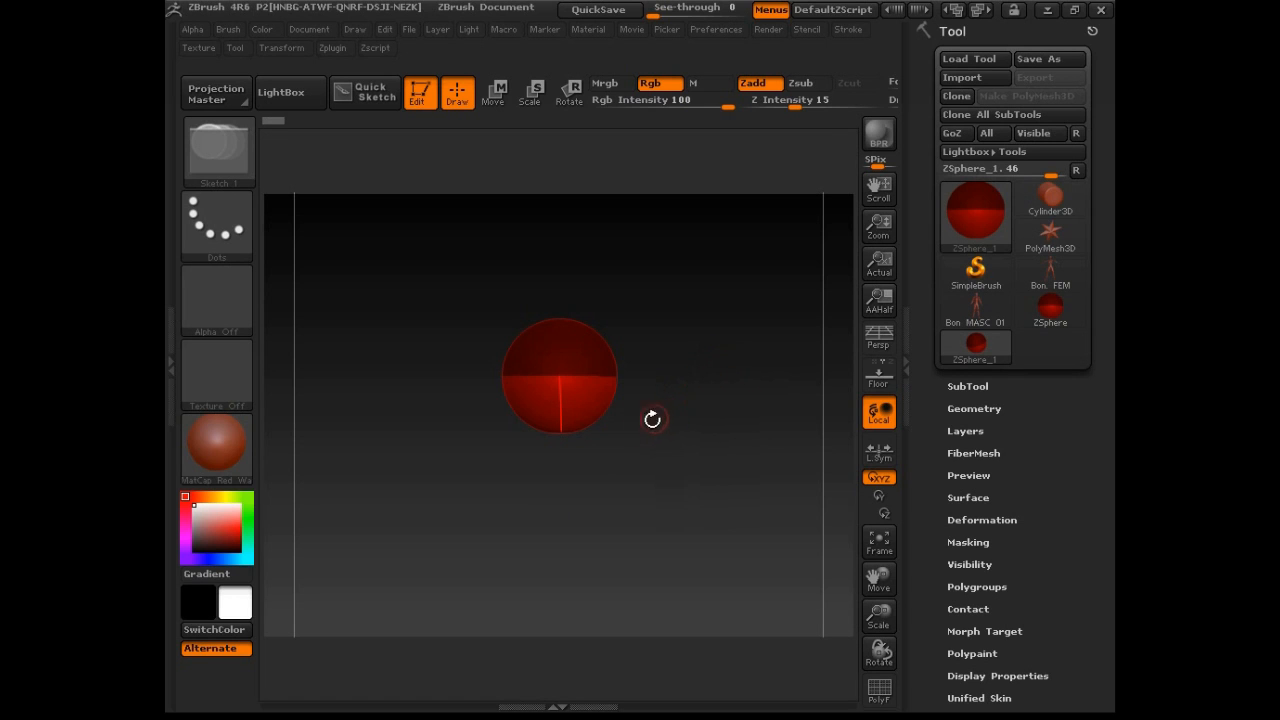
{"action": "left_click_drag", "start_coordinate": [626, 330], "coordinate": [695, 312]}
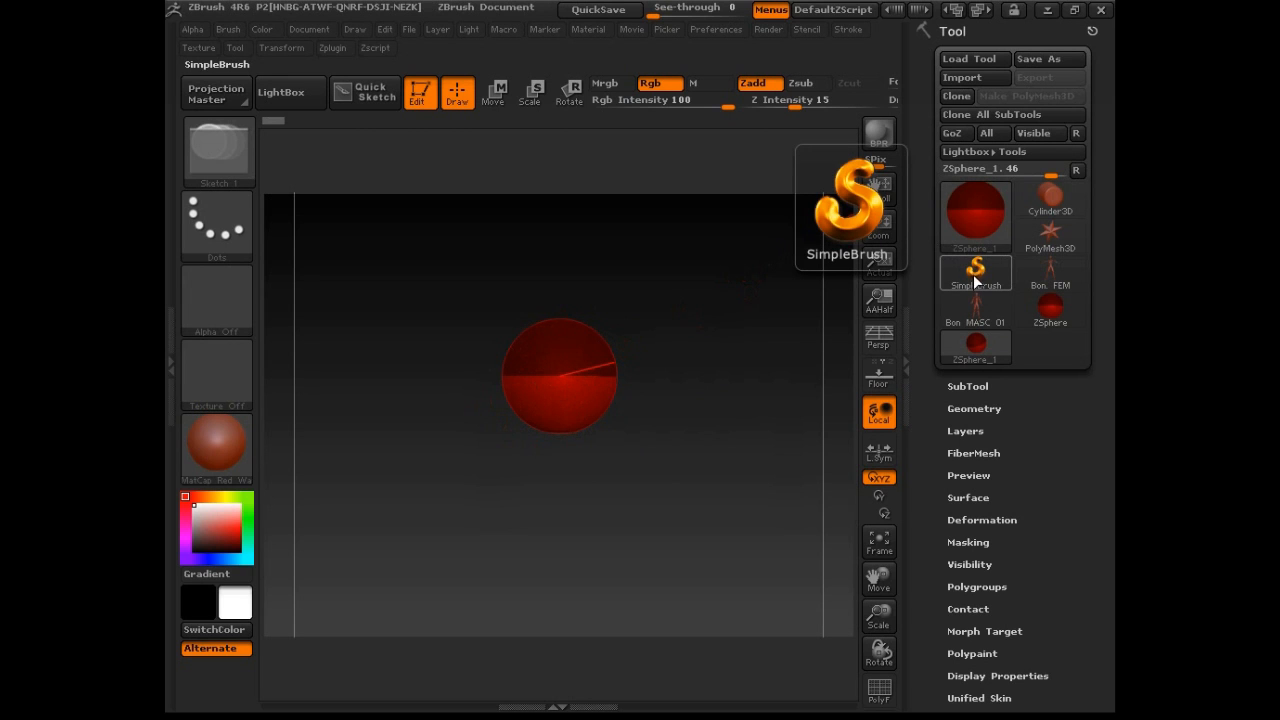
{"action": "left_click", "coordinate": [976, 282]}
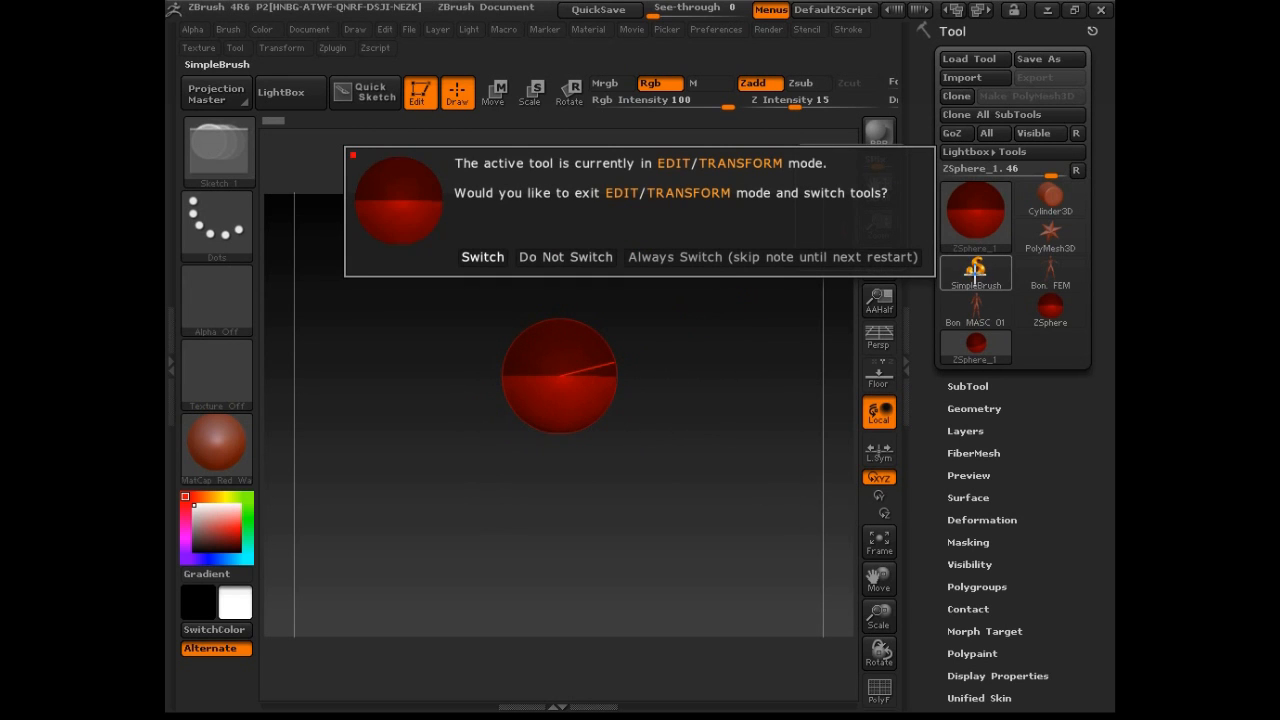
{"action": "left_click", "coordinate": [583, 257]}
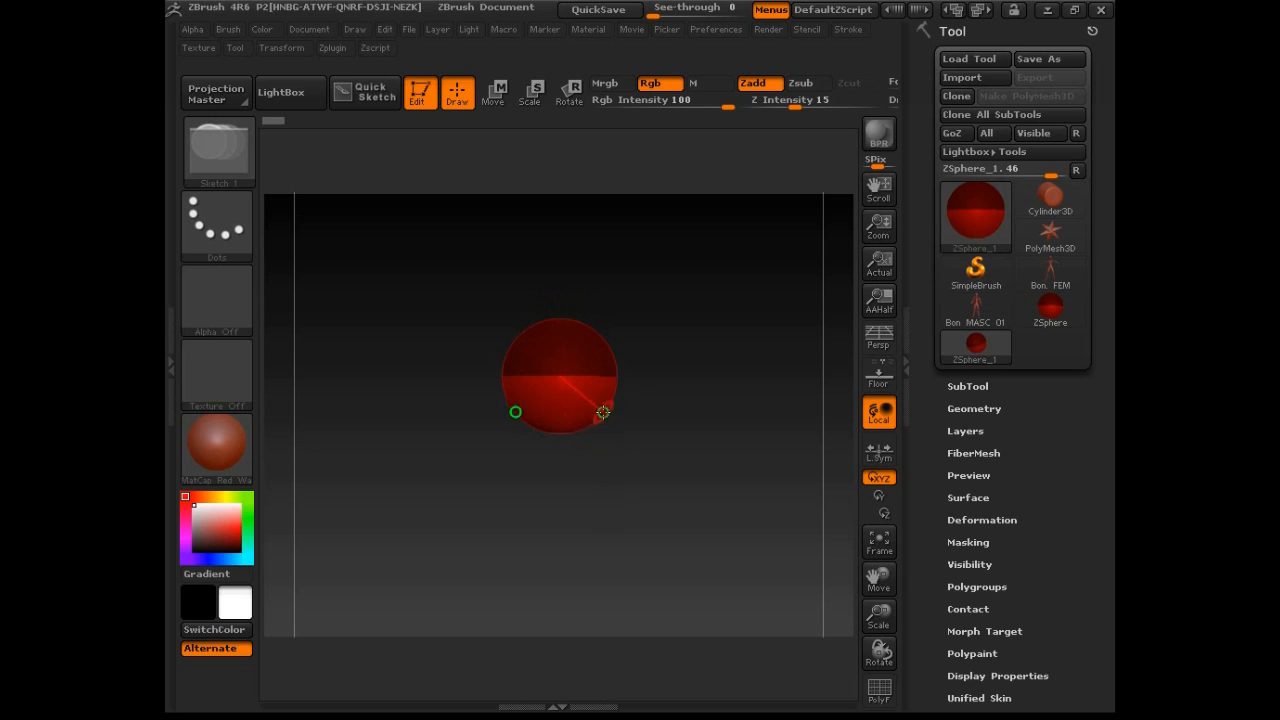
- Add two mirrored pairs of child ZSpheres on the lower half of the root sphere and pull them out into four fingers
{"action": "left_click_drag", "start_coordinate": [591, 414], "coordinate": [591, 418]}
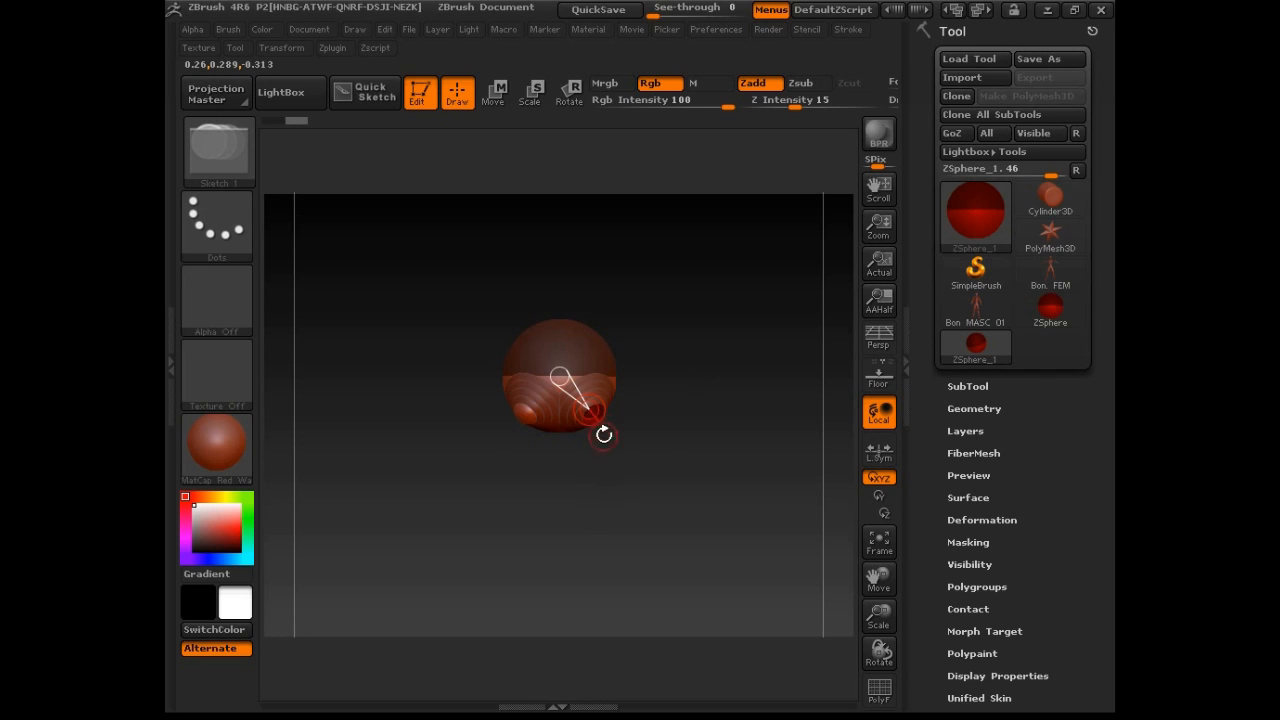
{"action": "left_click_drag", "start_coordinate": [613, 382], "coordinate": [622, 386]}
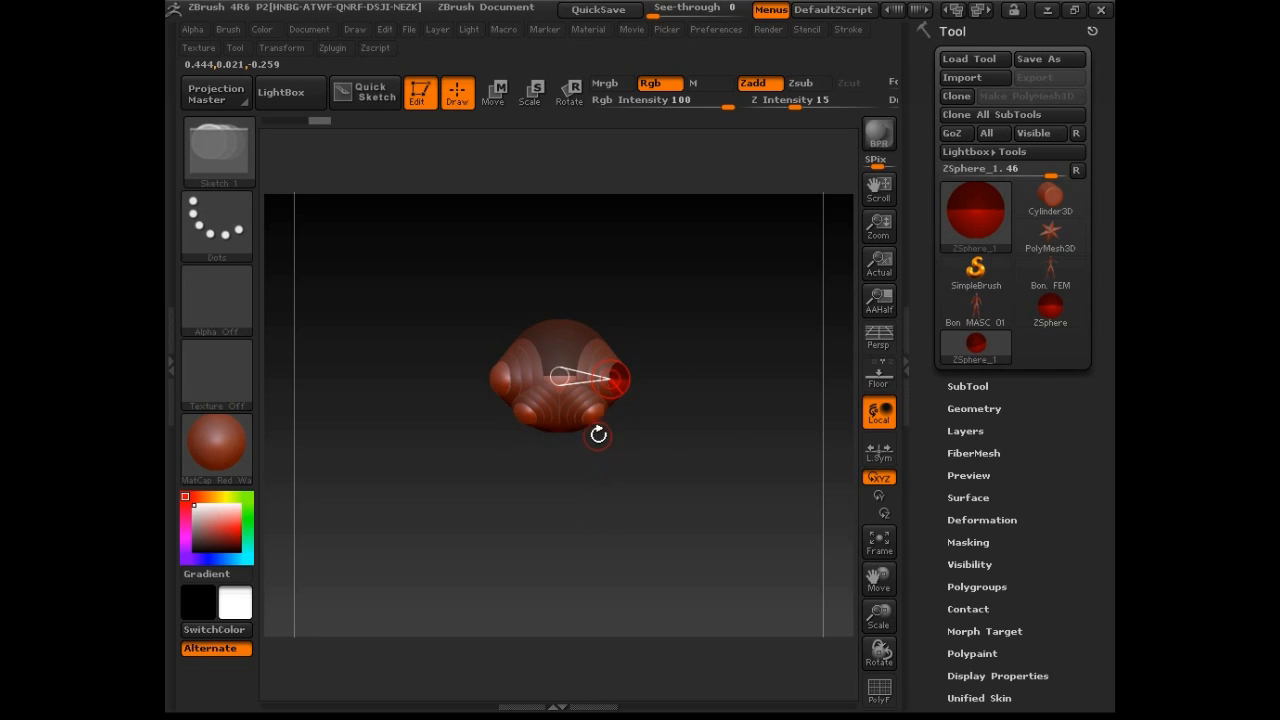
{"action": "key", "text": "w"}
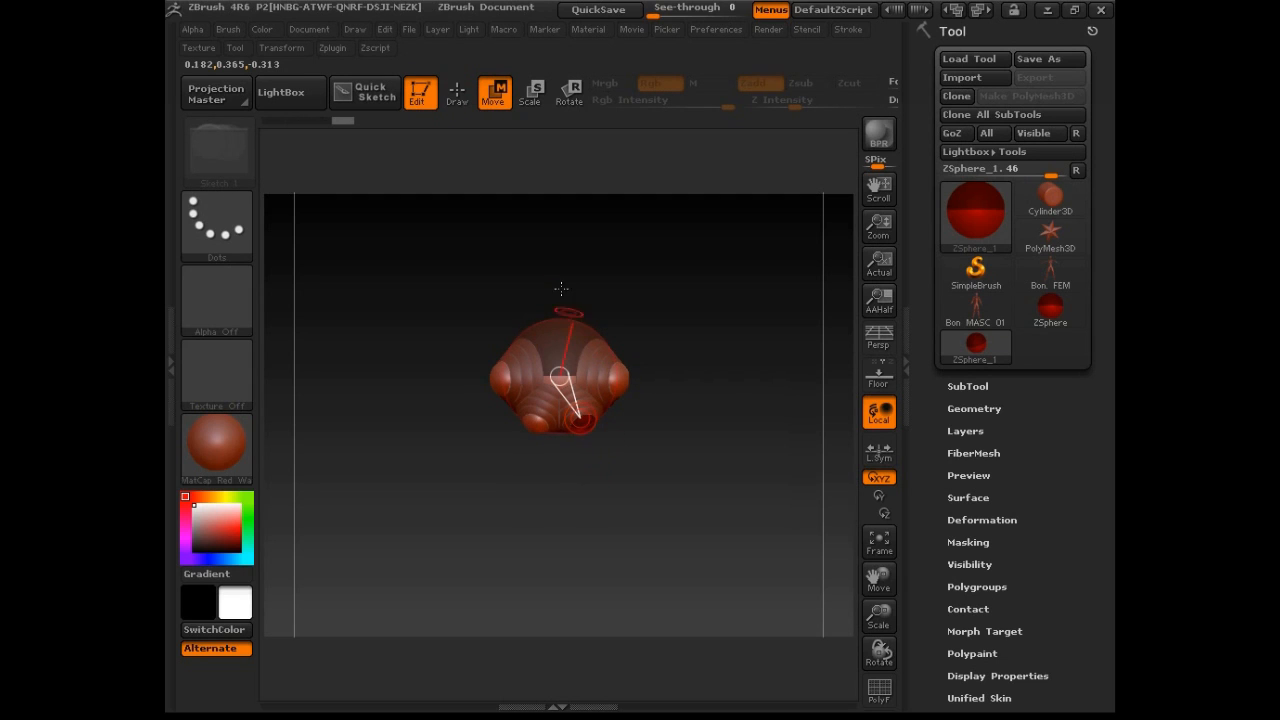
{"action": "left_click_drag", "start_coordinate": [617, 376], "coordinate": [617, 399]}
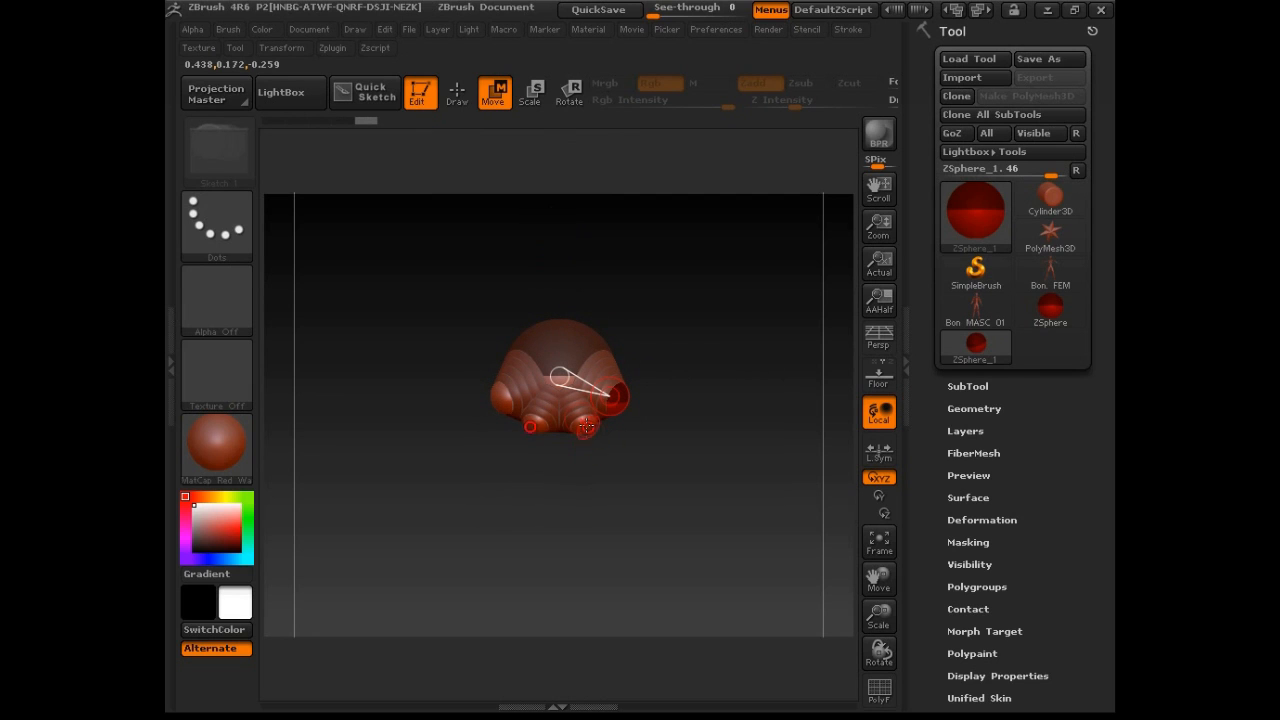
{"action": "left_click_drag", "start_coordinate": [585, 427], "coordinate": [599, 485]}
{"action": "left_click_drag", "start_coordinate": [618, 399], "coordinate": [644, 439]}
{"action": "left_click_drag", "start_coordinate": [609, 487], "coordinate": [601, 507]}
{"action": "left_click_drag", "start_coordinate": [471, 436], "coordinate": [445, 473]}
{"action": "left_click_drag", "start_coordinate": [517, 508], "coordinate": [505, 547]}
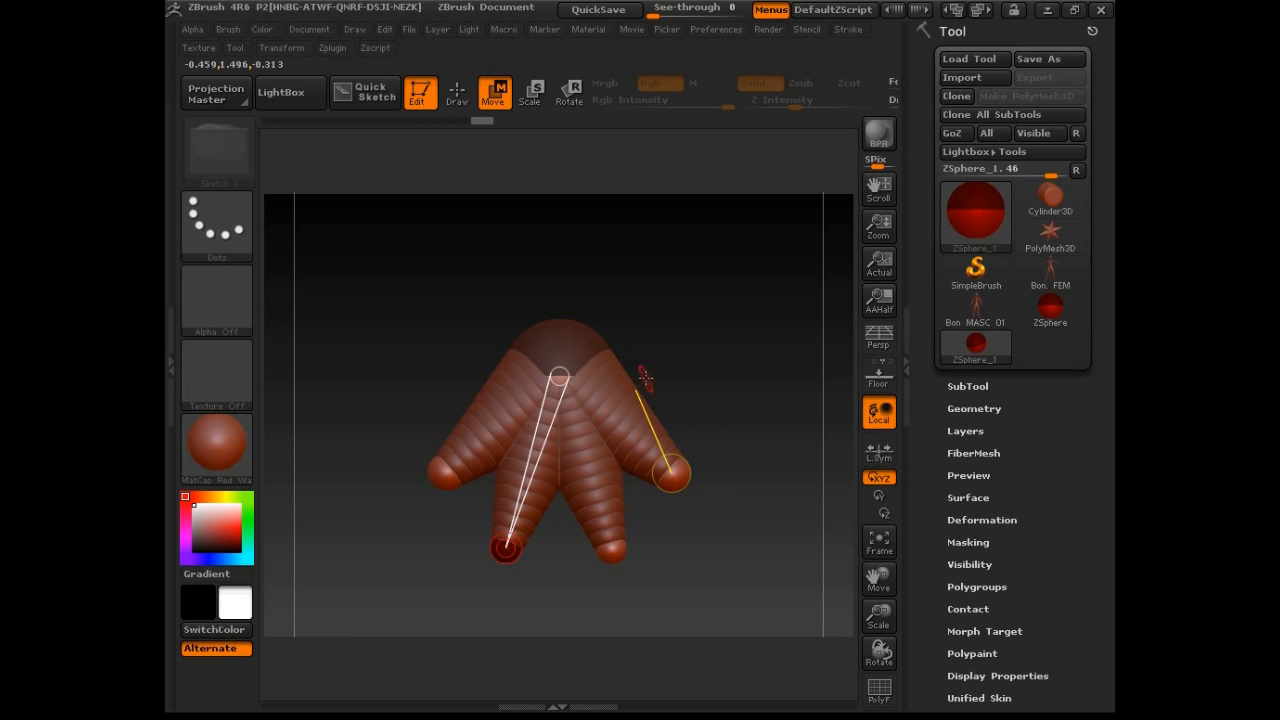
- Shift the palm sphere slightly, add one child ZSphere on its upper side and pull it out sideways as the thumb
{"action": "left_click_drag", "start_coordinate": [605, 342], "coordinate": [594, 337]}
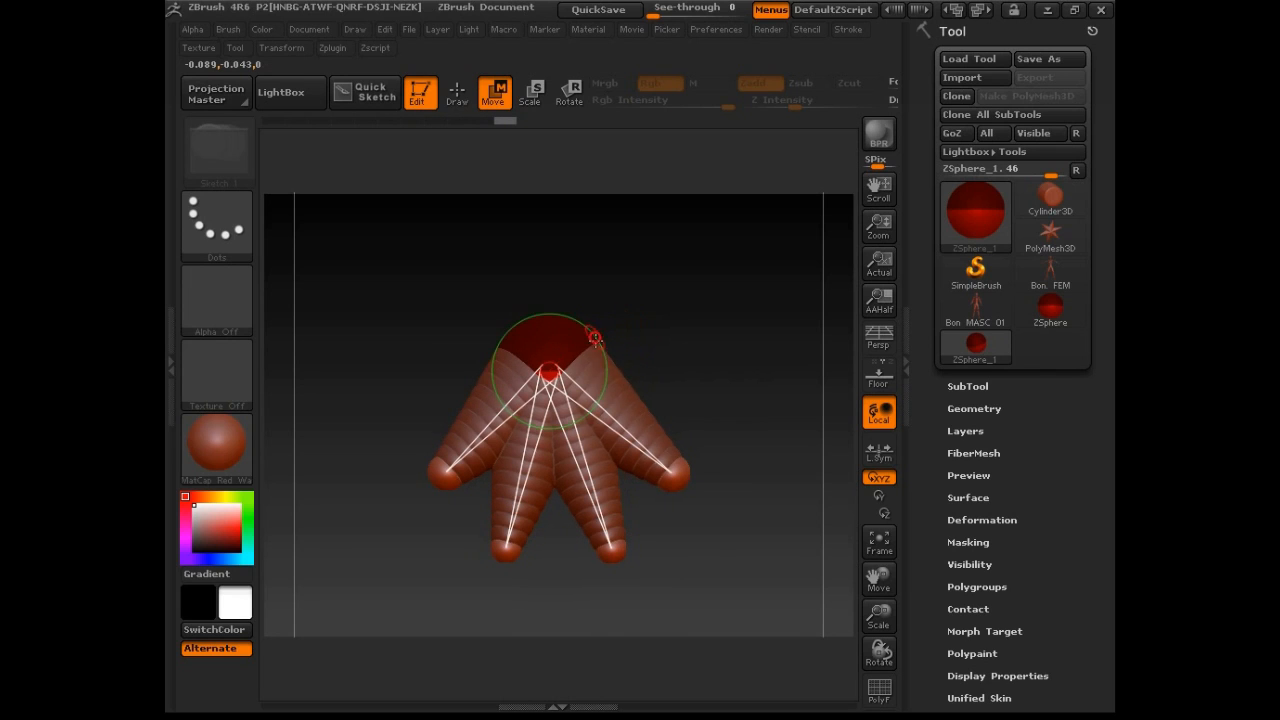
{"action": "key", "text": "q"}
{"action": "left_click", "coordinate": [592, 333]}
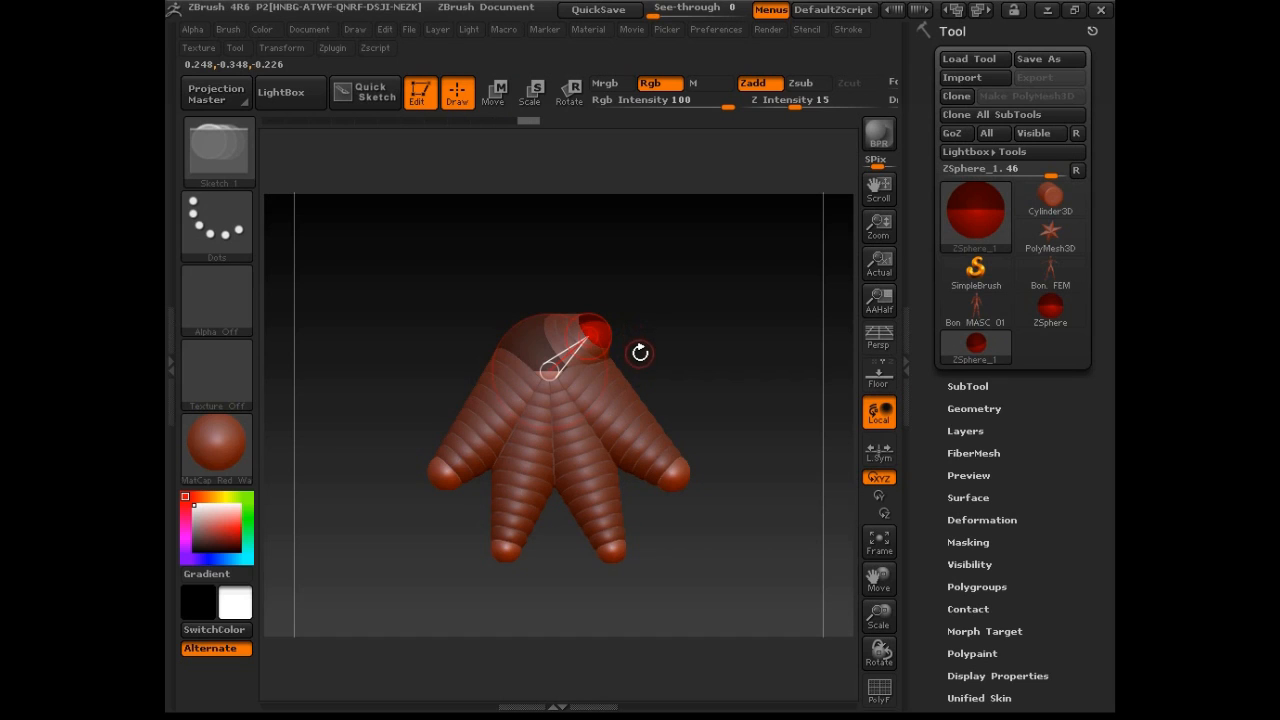
{"action": "key", "text": "w"}
{"action": "left_click_drag", "start_coordinate": [597, 331], "coordinate": [715, 341]}
- Lengthen the four fingers by moving each fingertip sphere farther from the palm
{"action": "left_click_drag", "start_coordinate": [675, 472], "coordinate": [690, 549]}
{"action": "left_click_drag", "start_coordinate": [612, 550], "coordinate": [614, 614]}
{"action": "left_click_drag", "start_coordinate": [505, 551], "coordinate": [499, 607]}
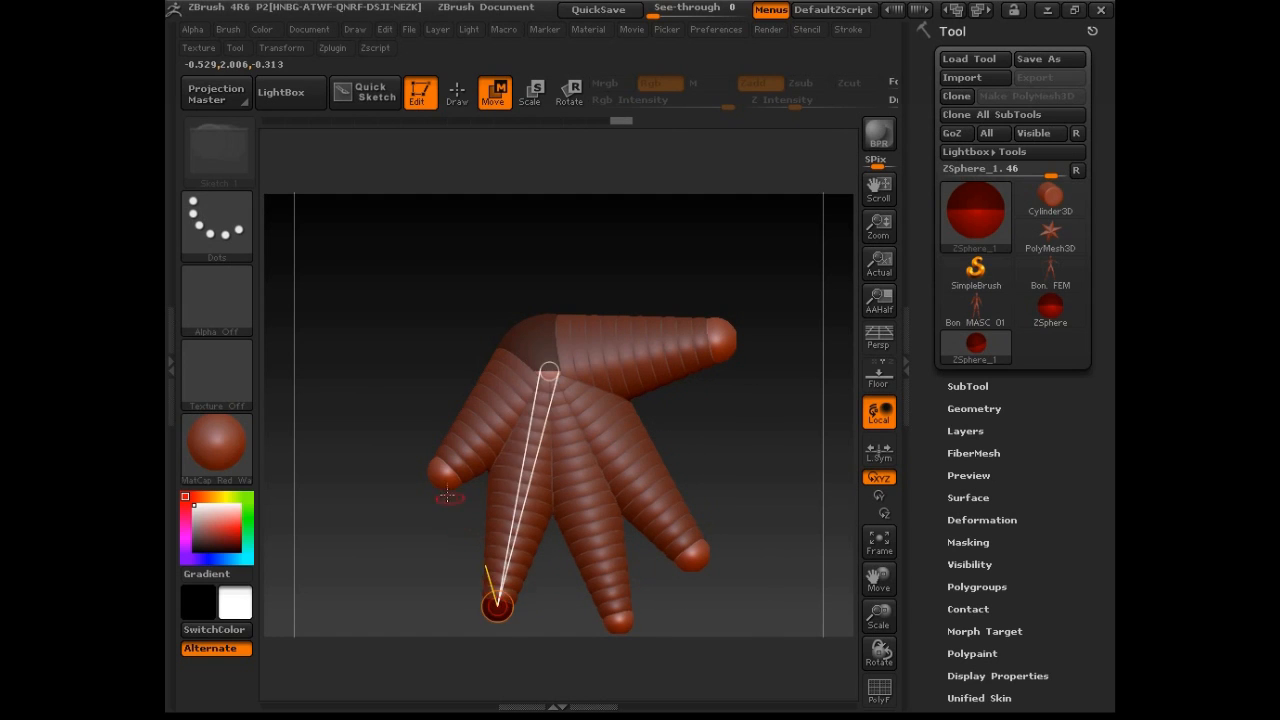
{"action": "left_click_drag", "start_coordinate": [443, 478], "coordinate": [435, 558]}
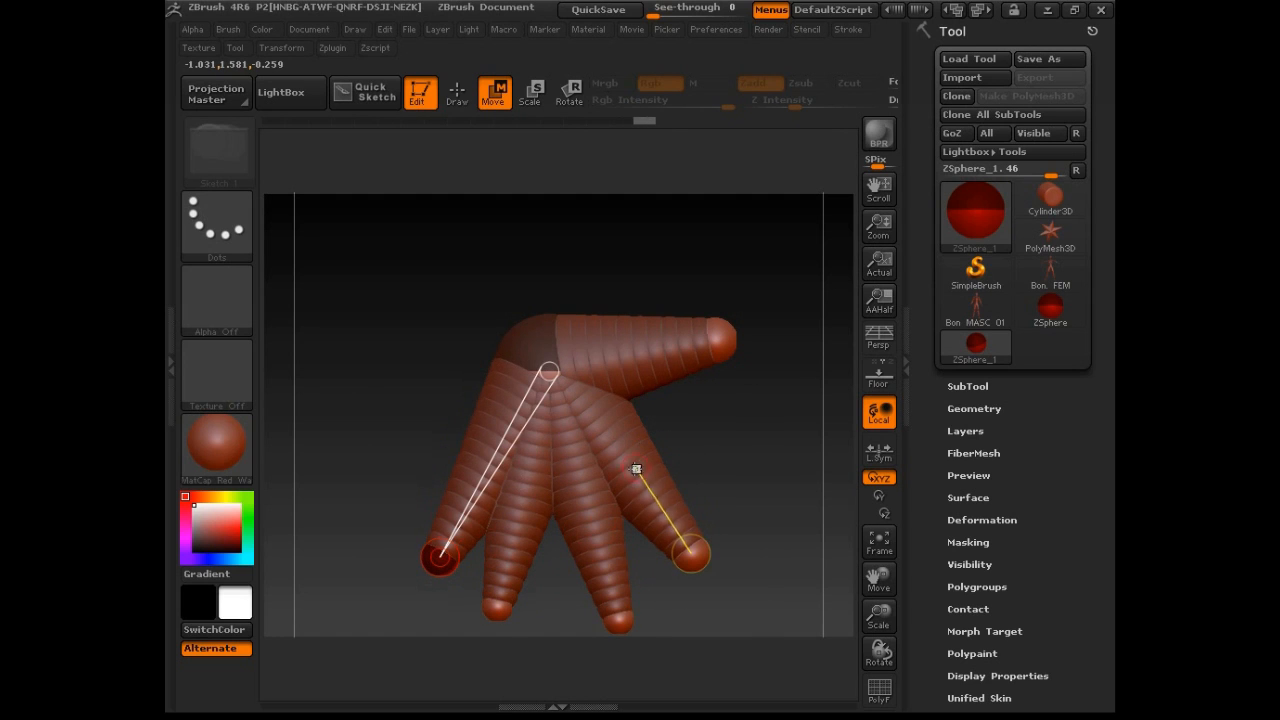
- Insert a base-knuckle ZSphere partway along each of the four fingers to separate them from the palm
{"action": "key", "text": "q"}
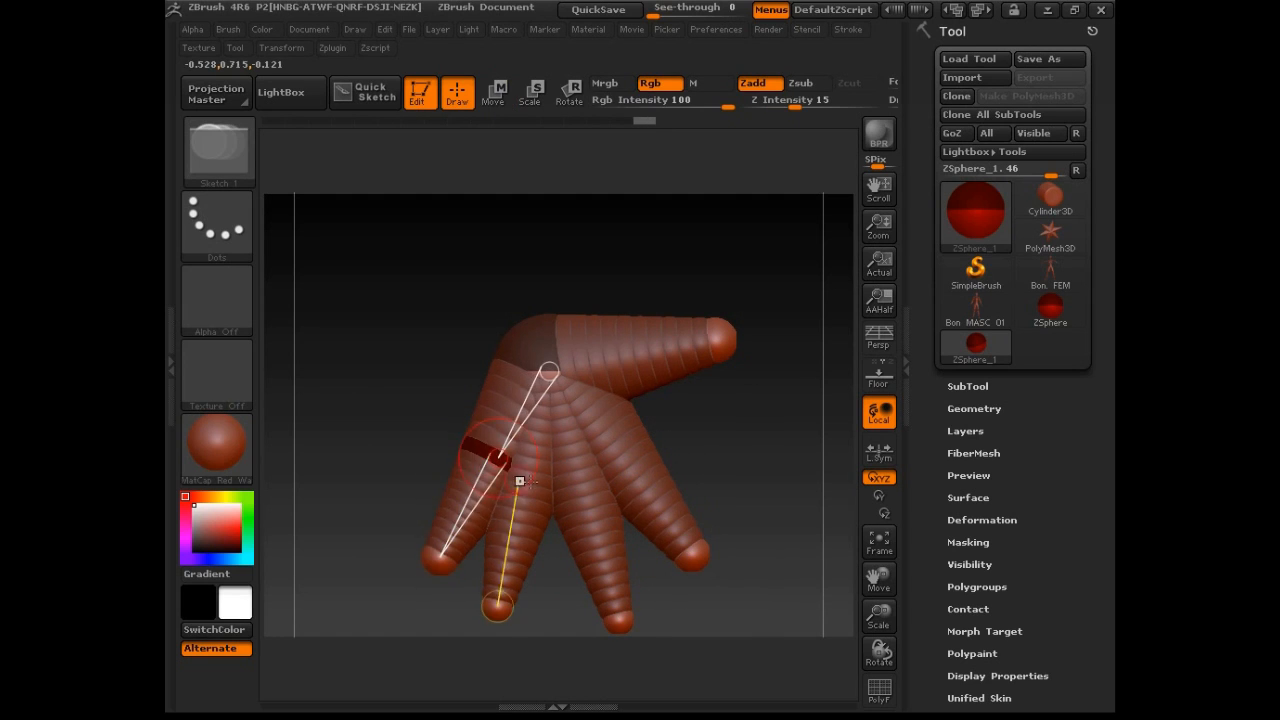
{"action": "left_click", "coordinate": [532, 466]}
{"action": "left_click", "coordinate": [579, 475]}
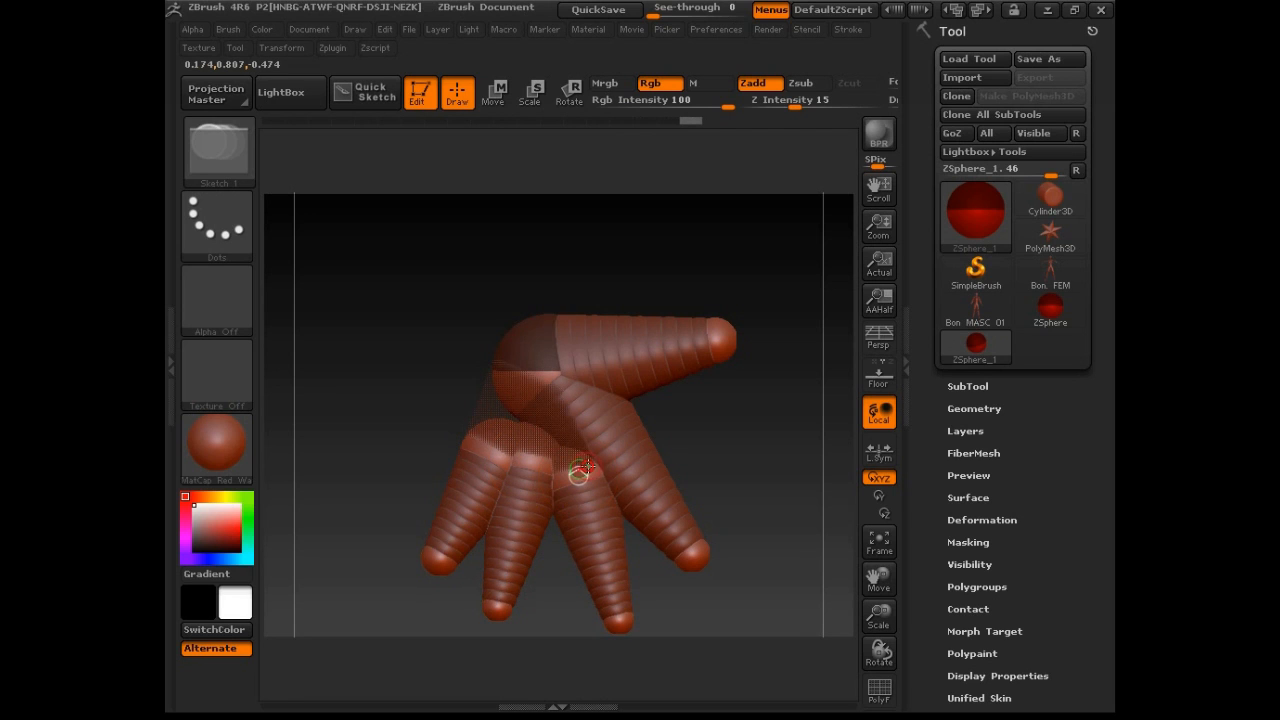
{"action": "key", "text": "ctrl+z"}
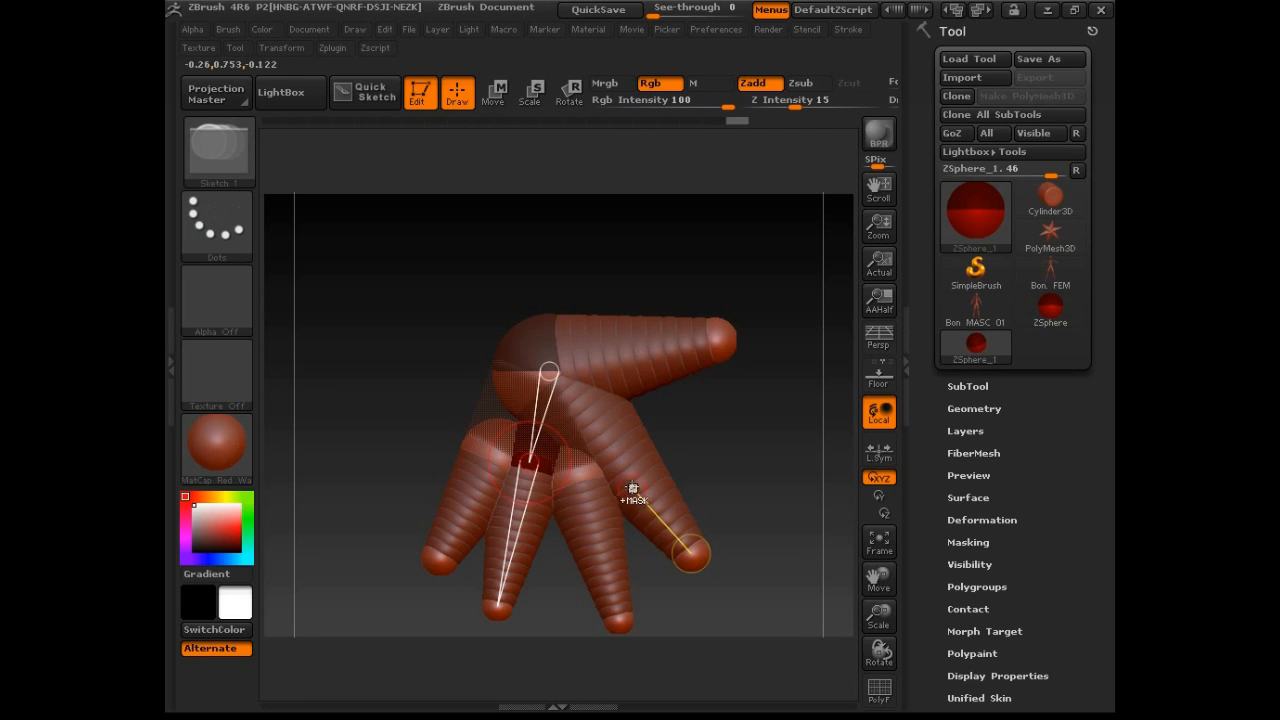
{"action": "left_click", "coordinate": [627, 458]}
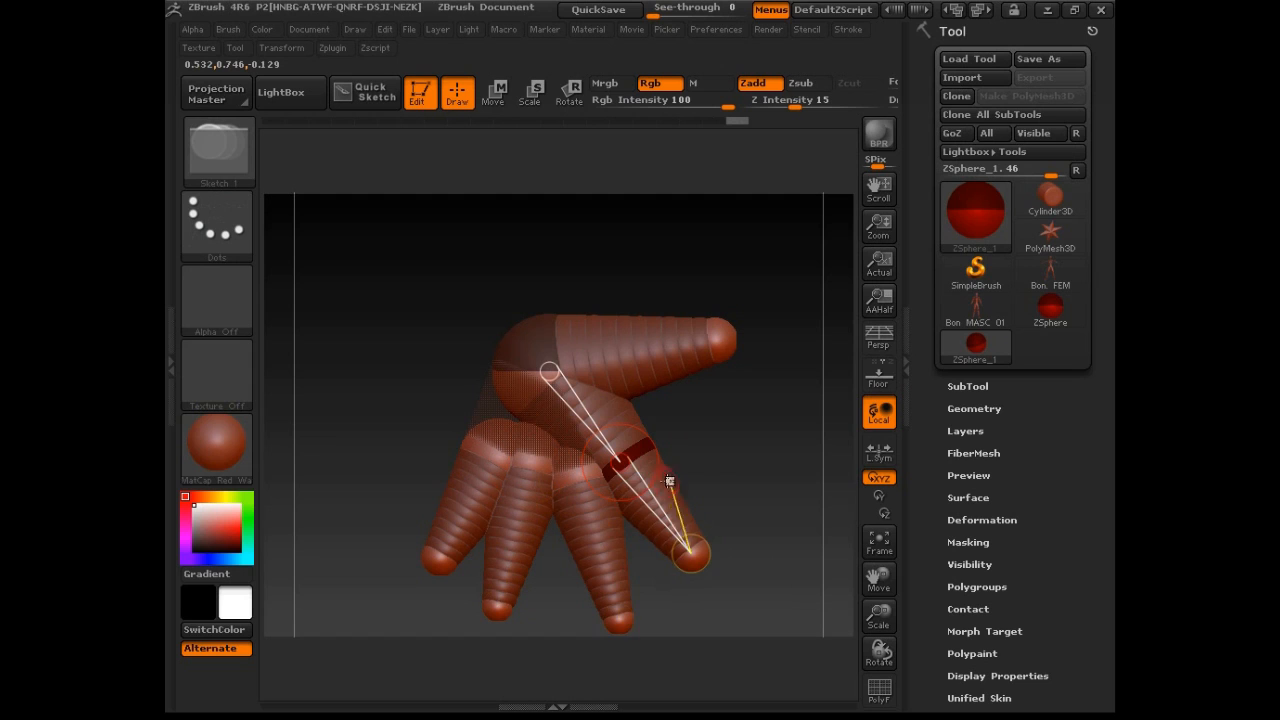
- Scale down the finger bases and thumb tip, and insert a slimmer joint sphere in the middle of the thumb
{"action": "key", "text": "e"}
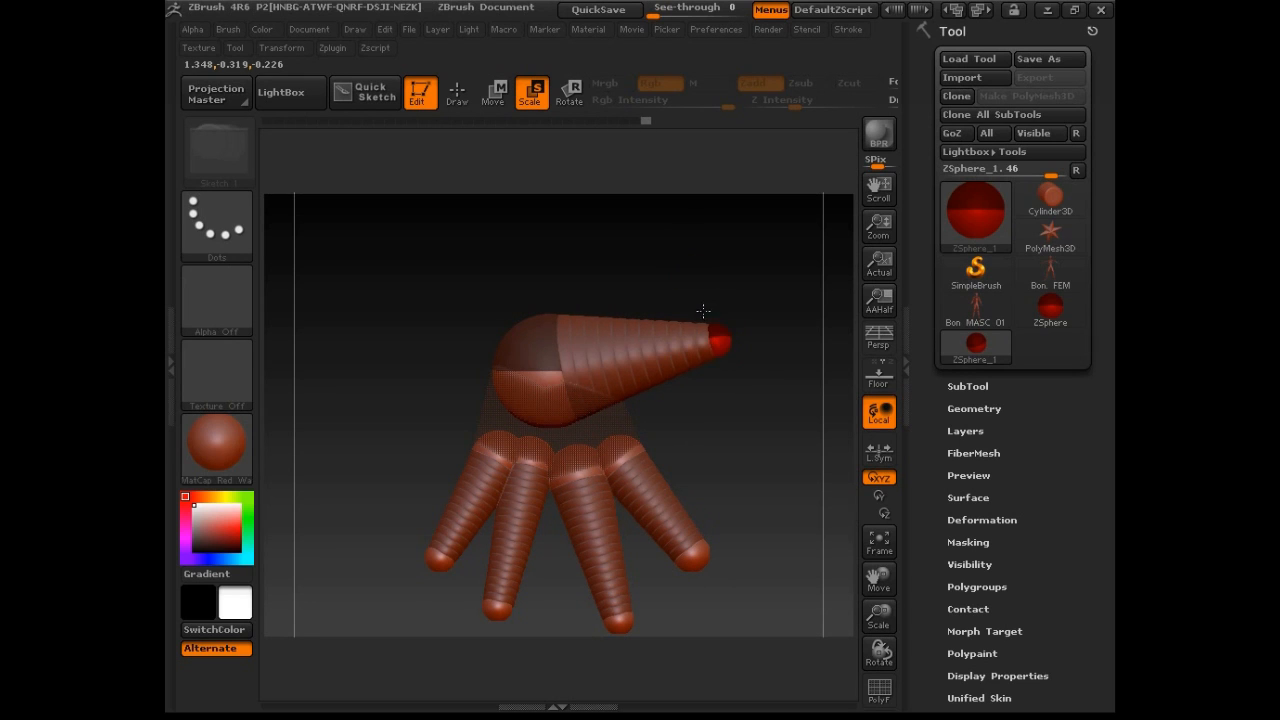
{"action": "key", "text": "q"}
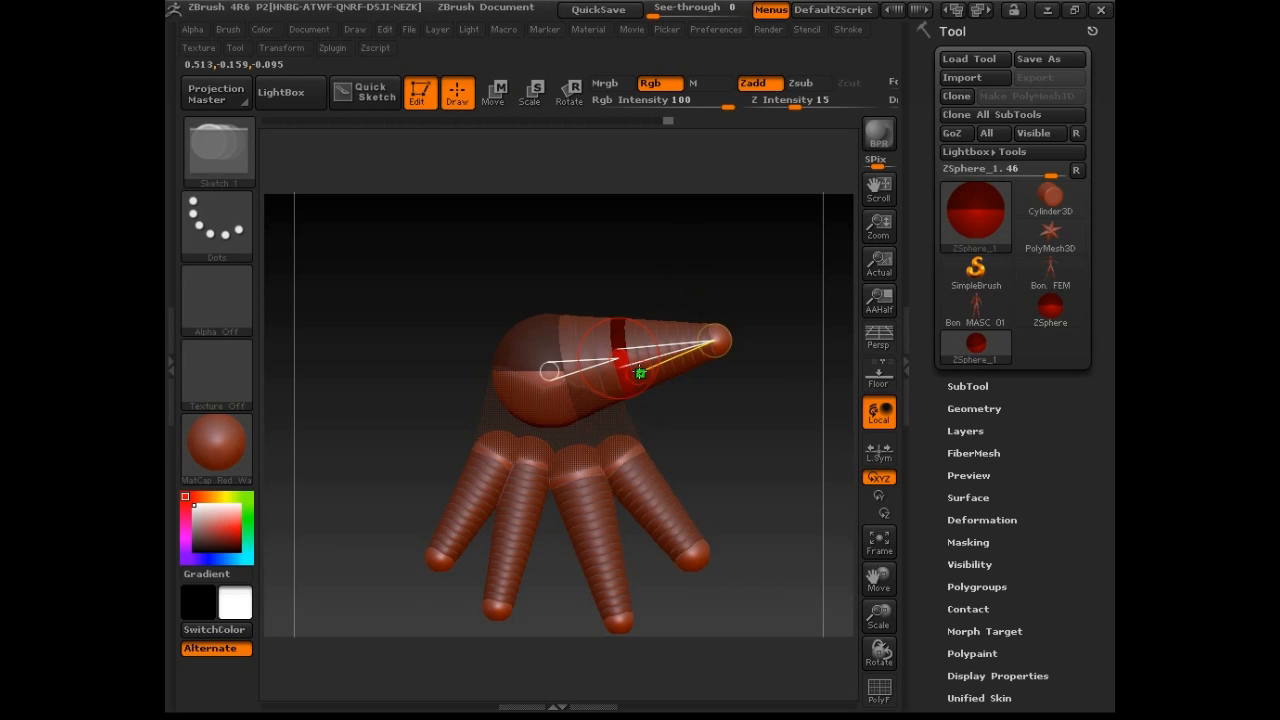
{"action": "left_click", "coordinate": [638, 363]}
{"action": "key", "text": "e"}
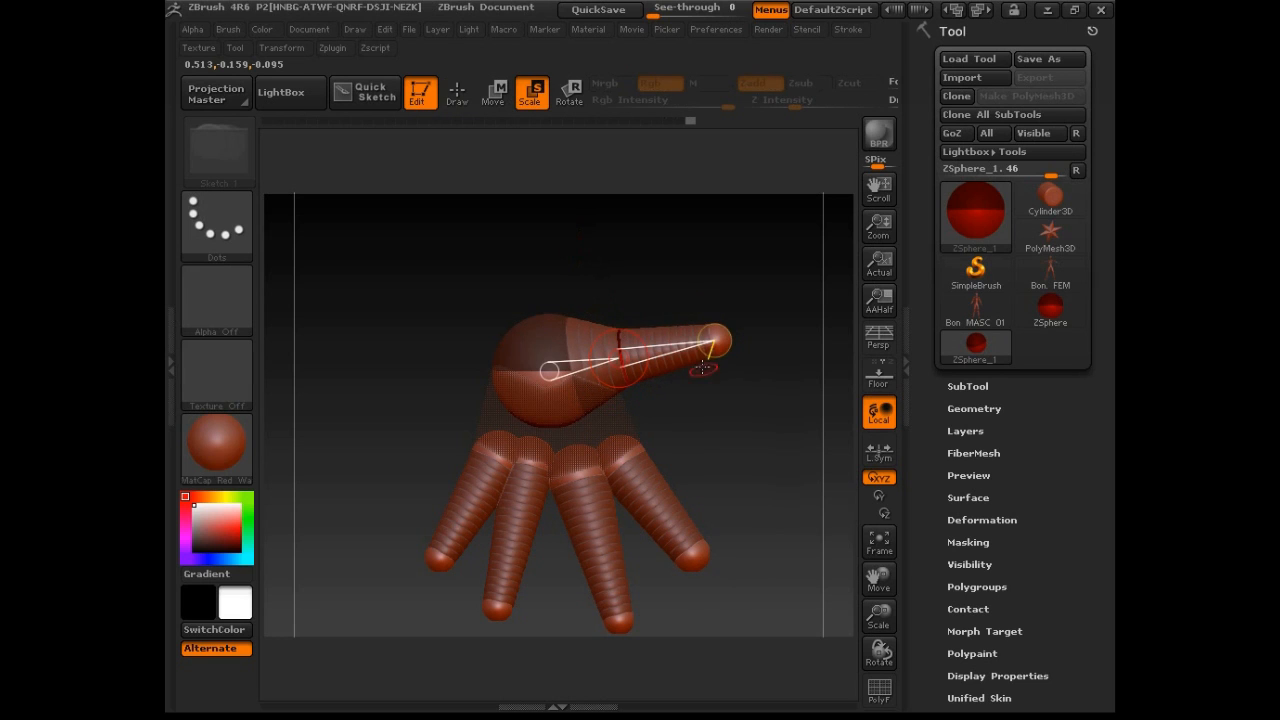
- Insert further joint spheres along the thumb and fingers, and adjust the joint and tip positions of the two middle fingers
{"action": "key", "text": "q"}
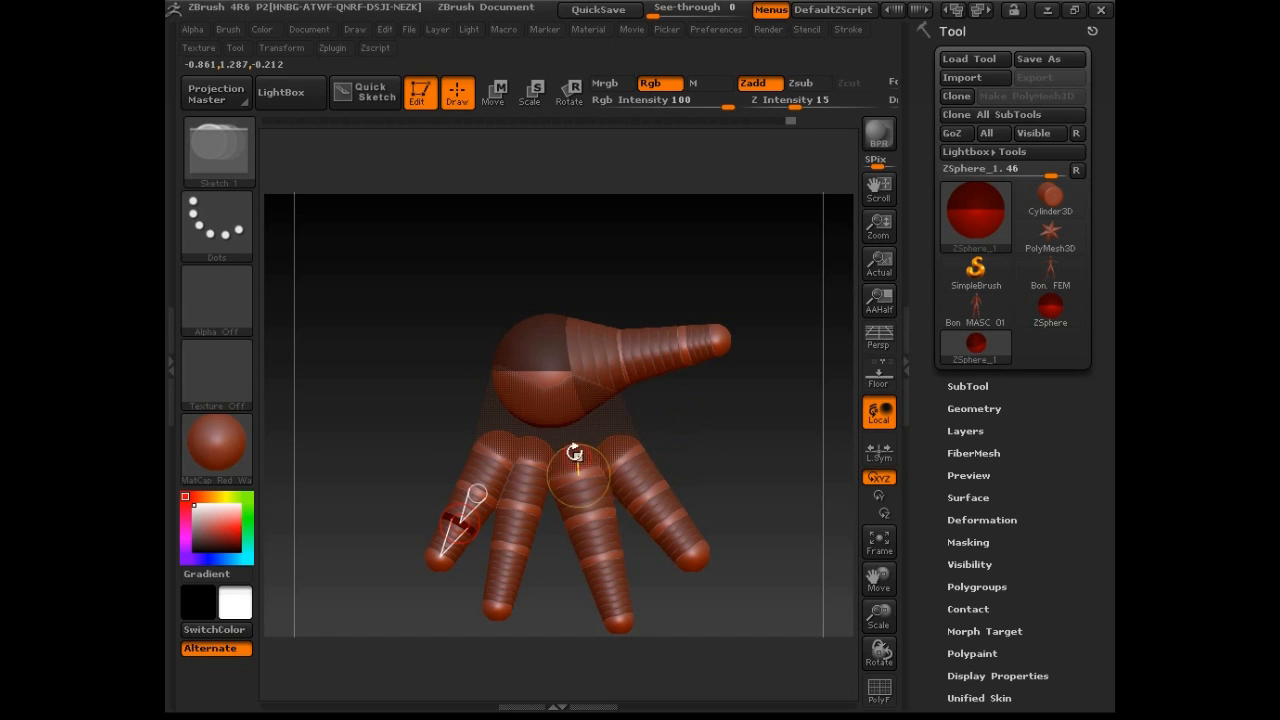
{"action": "key", "text": "w"}
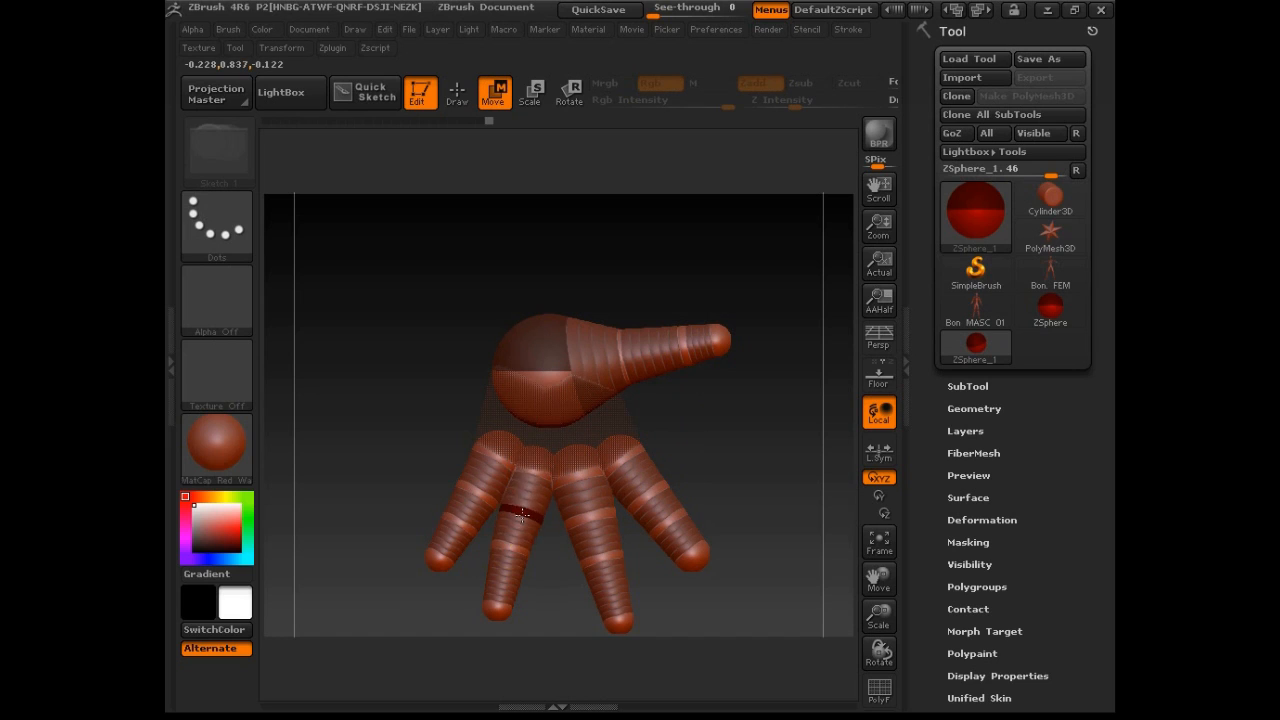
{"action": "left_click_drag", "start_coordinate": [511, 555], "coordinate": [509, 561]}
{"action": "left_click_drag", "start_coordinate": [498, 611], "coordinate": [494, 610]}
{"action": "left_click_drag", "start_coordinate": [605, 559], "coordinate": [598, 562]}
{"action": "left_click_drag", "start_coordinate": [619, 623], "coordinate": [607, 617]}
{"action": "left_click_drag", "start_coordinate": [597, 557], "coordinate": [601, 558]}
- Bend the thumb toward the fingers by moving its joint and tip spheres from the opposite side of the hand
{"action": "left_click_drag", "start_coordinate": [748, 451], "coordinate": [595, 435]}
{"action": "mouse_move", "coordinate": [573, 361]}
{"action": "left_mouse_down"}
{"action": "mouse_move", "coordinate": [513, 365]}
{"action": "mouse_move", "coordinate": [484, 403]}
{"action": "mouse_move", "coordinate": [562, 360]}
{"action": "left_mouse_up"}
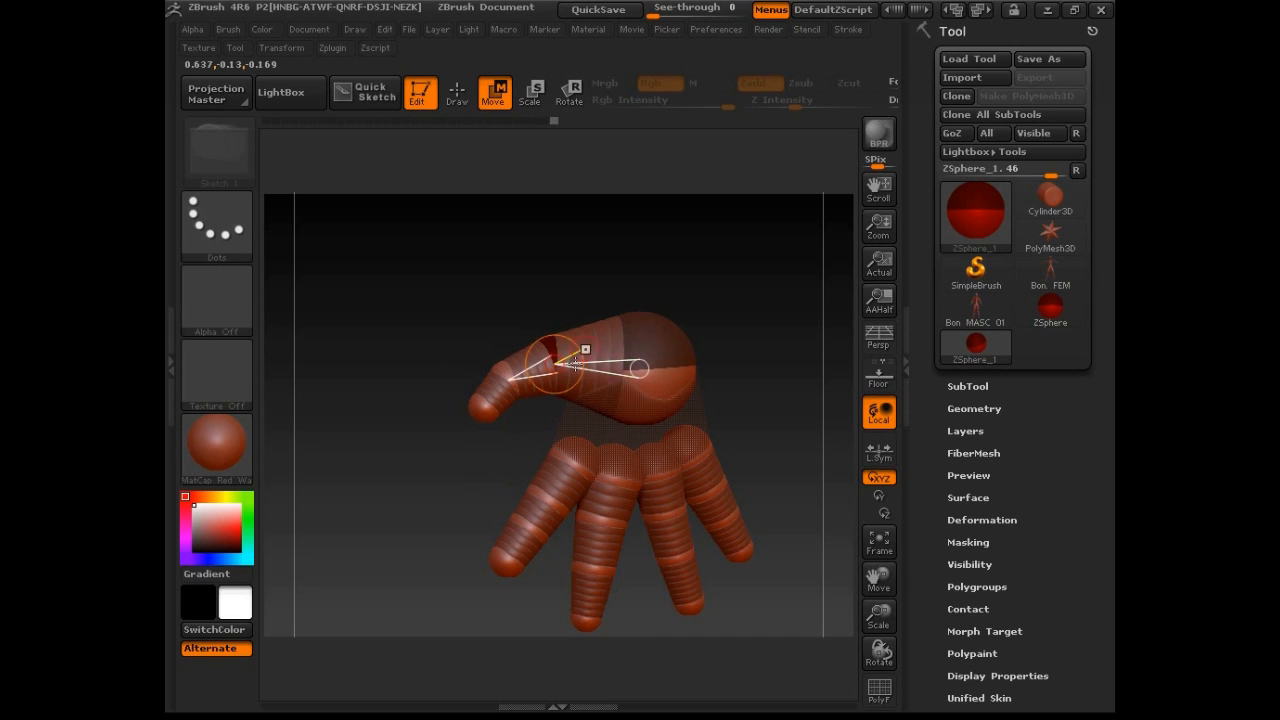
{"action": "mouse_move", "coordinate": [484, 405]}
{"action": "left_mouse_down"}
{"action": "mouse_move", "coordinate": [506, 385]}
{"action": "mouse_move", "coordinate": [475, 420]}
{"action": "left_mouse_up"}
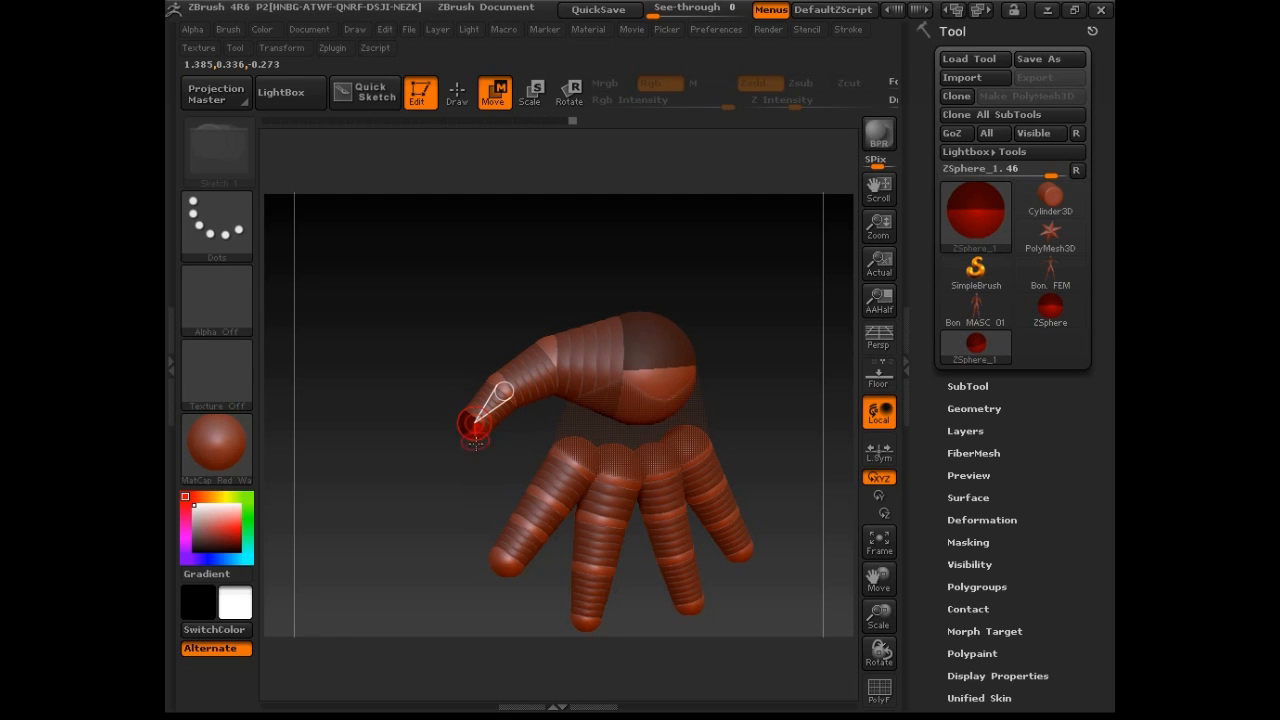
- Refine the thickness of the fingers and thumb by scaling their joint spheres
{"action": "mouse_move", "coordinate": [760, 378]}
{"action": "left_mouse_down"}
{"action": "mouse_move", "coordinate": [726, 354]}
{"action": "mouse_move", "coordinate": [731, 323]}
{"action": "left_mouse_up"}
{"action": "left_click", "coordinate": [567, 319]}
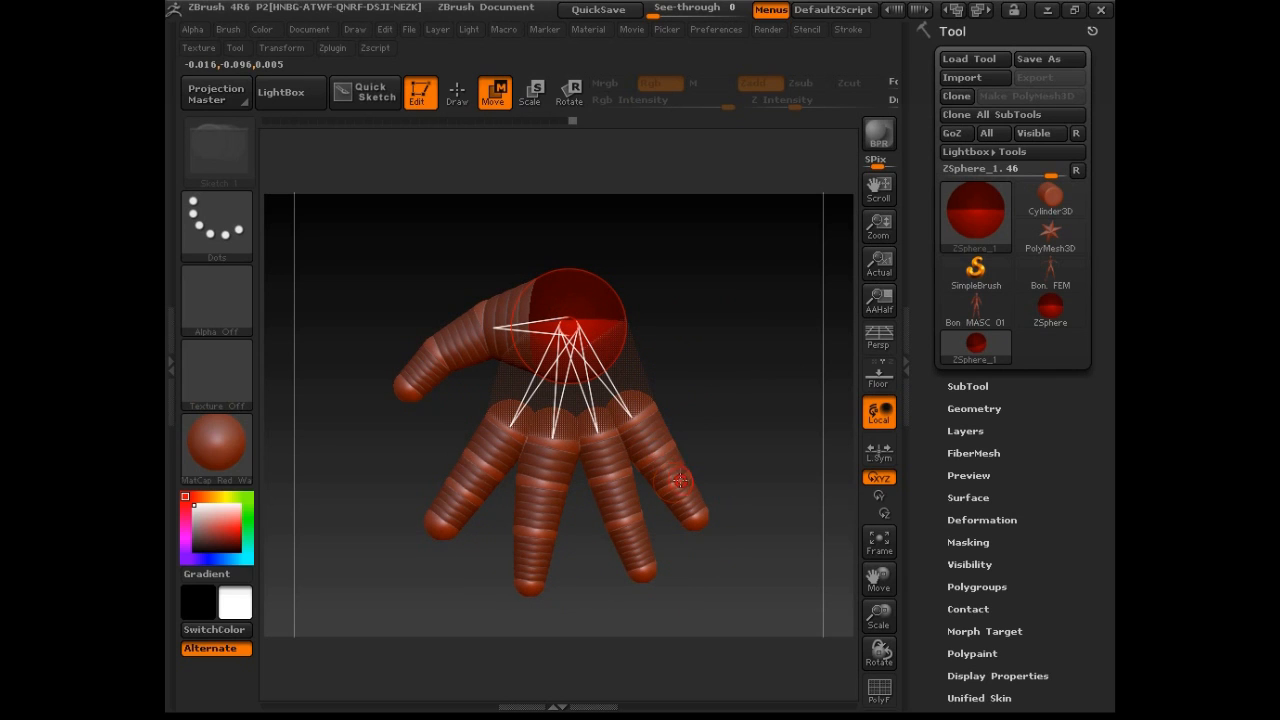
{"action": "key", "text": "e"}
{"action": "left_click", "coordinate": [652, 450]}
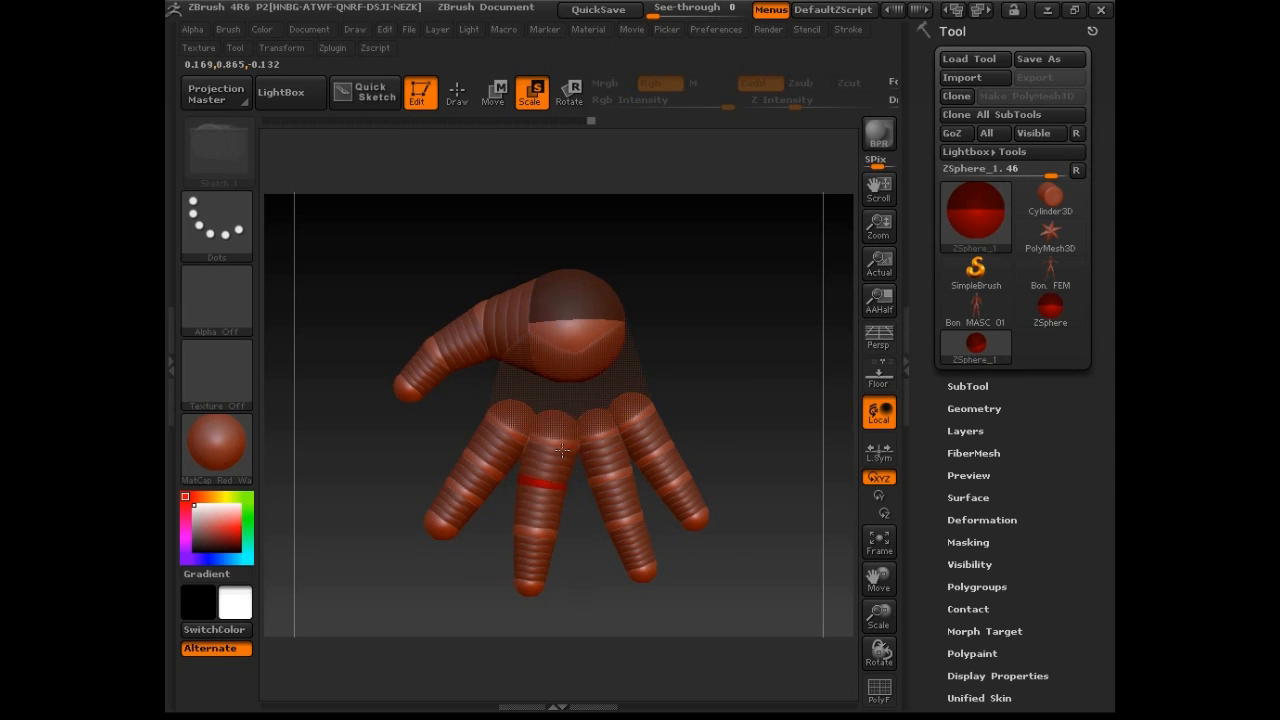
{"action": "left_click_drag", "start_coordinate": [509, 425], "coordinate": [527, 384]}
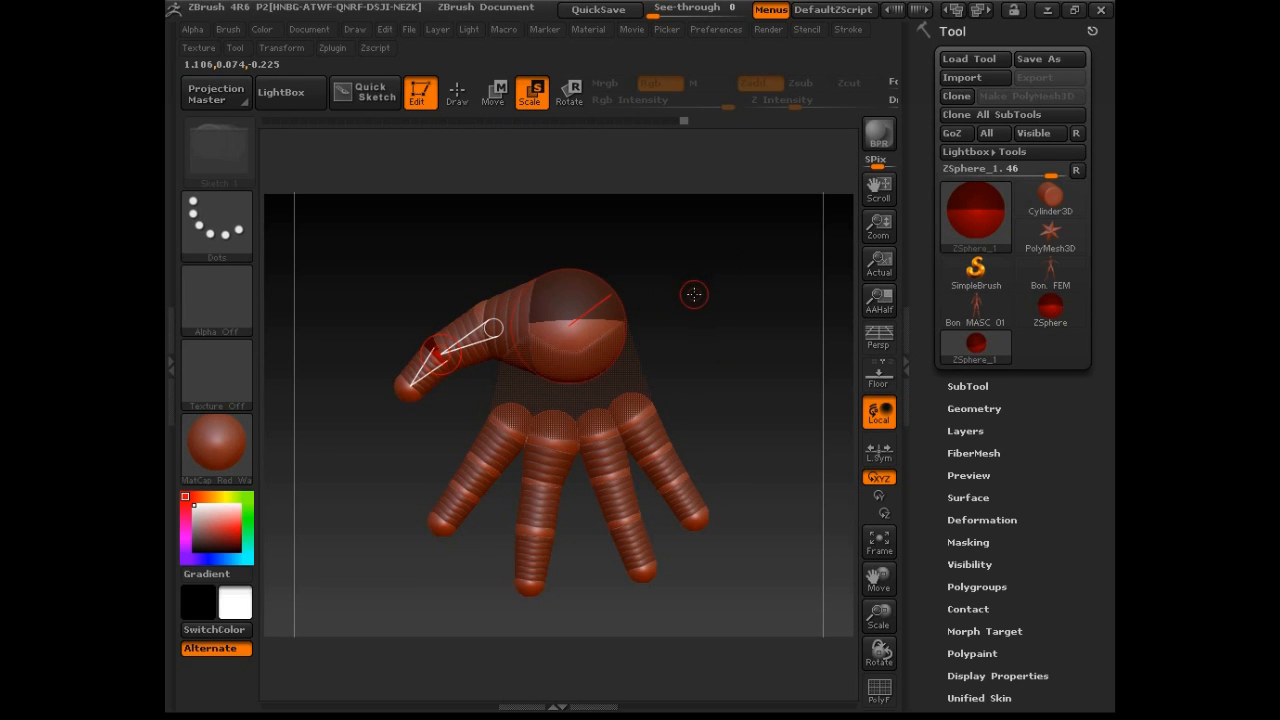
- Add a large ZSphere on top of the palm and pull it upward into a long forearm
{"action": "key", "text": "q"}
{"action": "left_click_drag", "start_coordinate": [567, 279], "coordinate": [606, 269]}
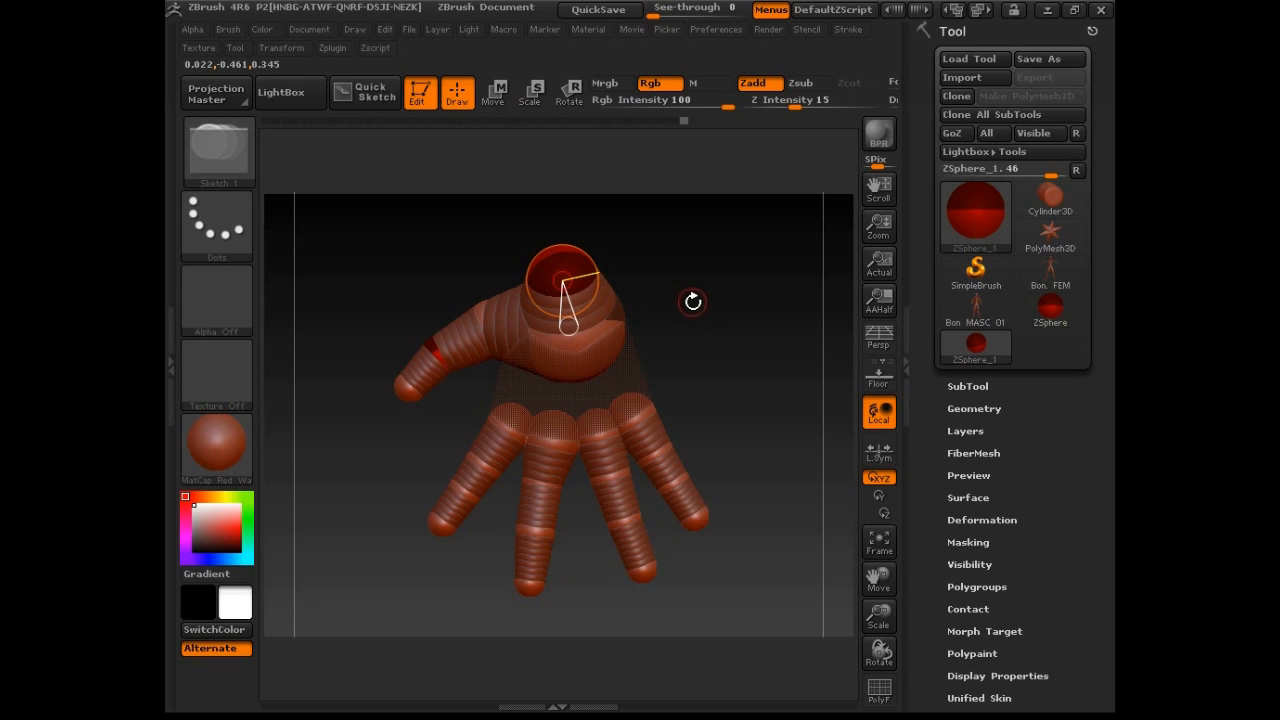
{"action": "left_click_drag", "start_coordinate": [706, 314], "coordinate": [679, 476]}
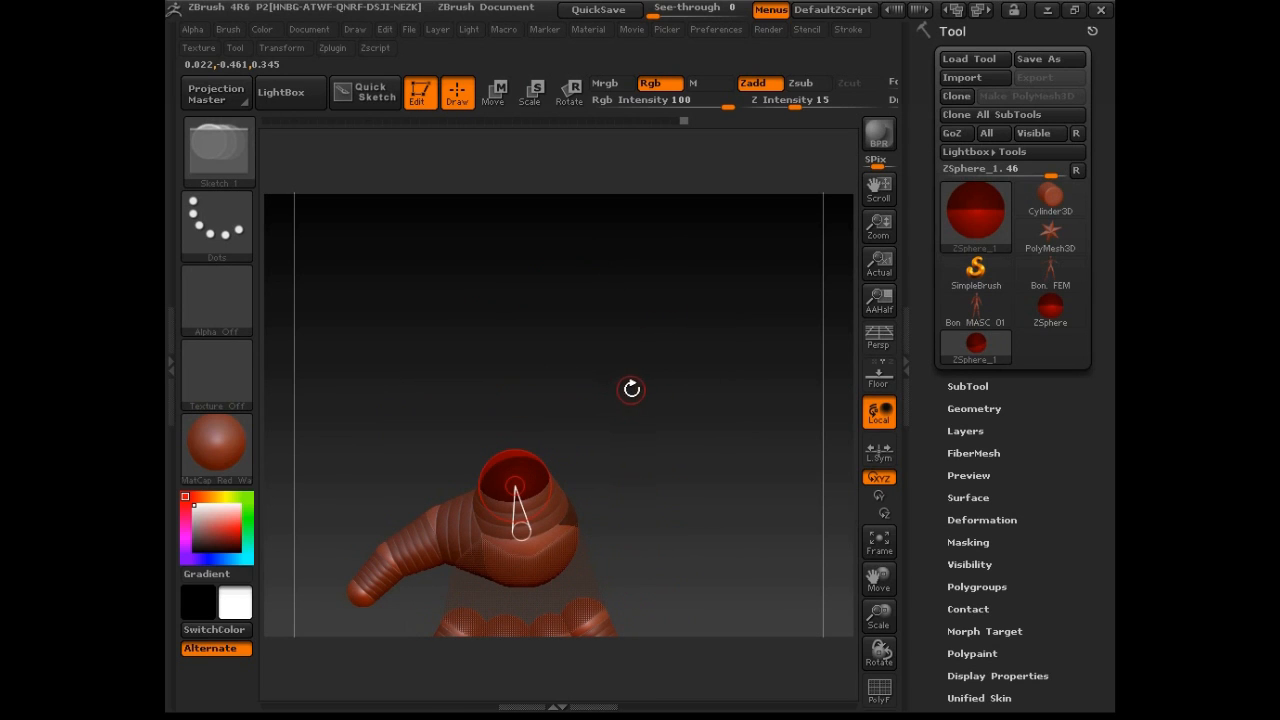
{"action": "key", "text": "w"}
{"action": "mouse_move", "coordinate": [515, 482]}
{"action": "left_mouse_down"}
{"action": "mouse_move", "coordinate": [543, 406]}
{"action": "mouse_move", "coordinate": [561, 227]}
{"action": "left_mouse_up"}
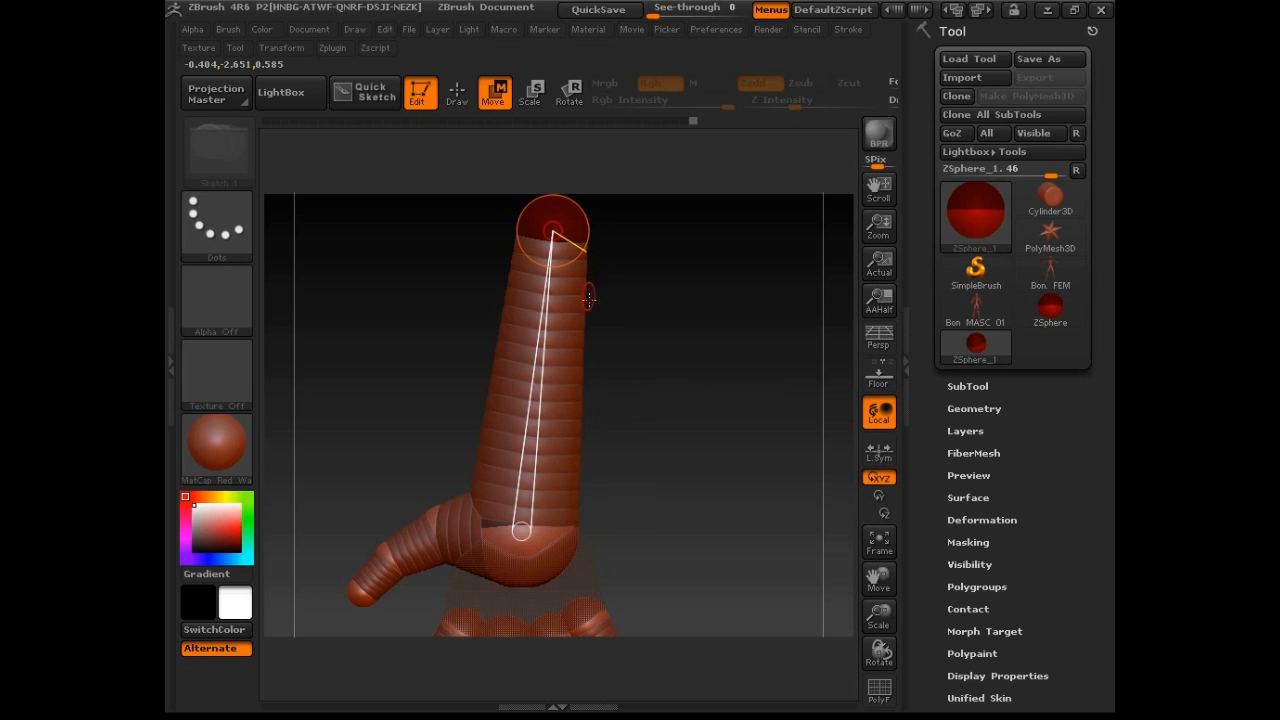
- Insert a wrist ZSphere in the forearm just above the palm and scale it down
{"action": "key", "text": "q"}
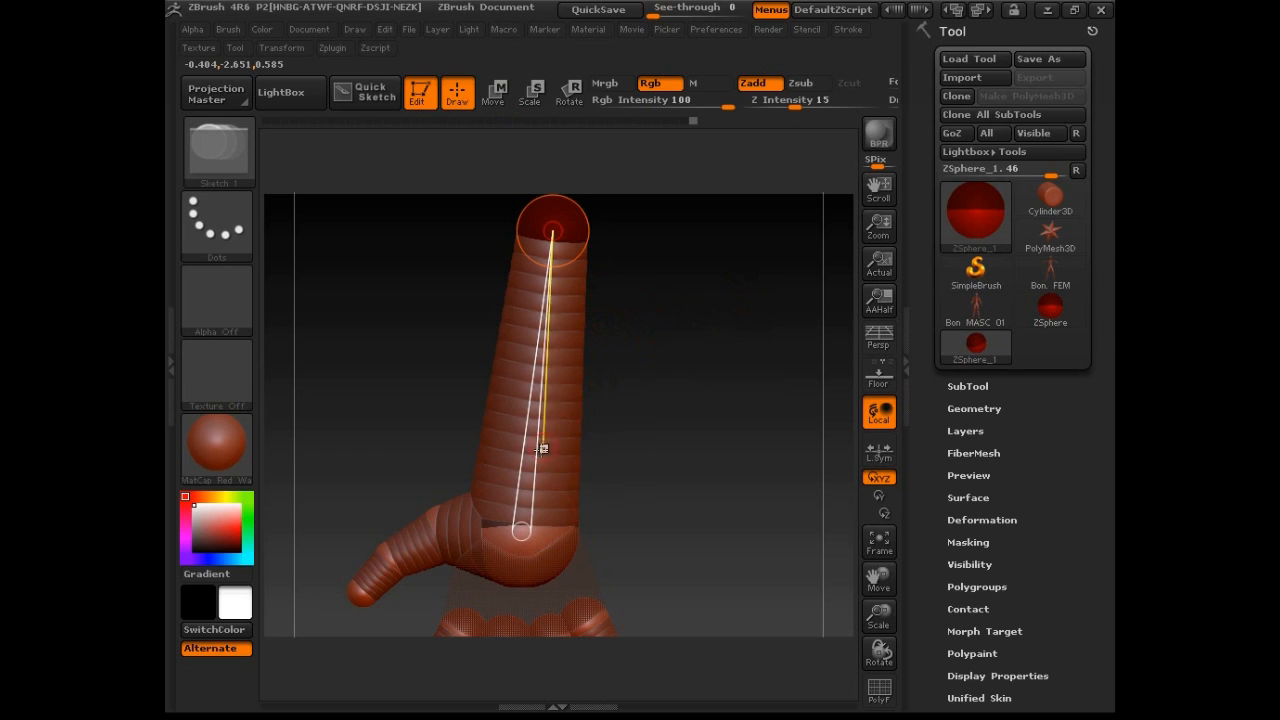
{"action": "left_click", "coordinate": [526, 471]}
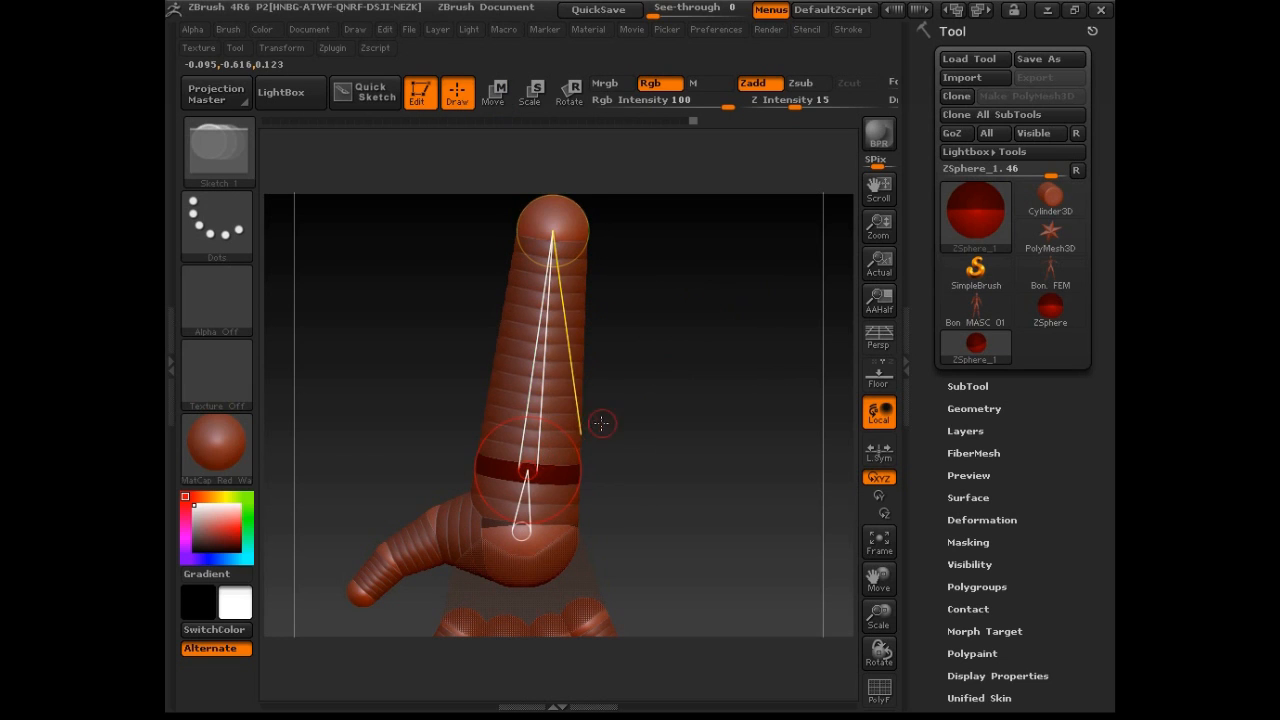
{"action": "key", "text": "e"}
{"action": "left_click_drag", "start_coordinate": [571, 423], "coordinate": [635, 370]}
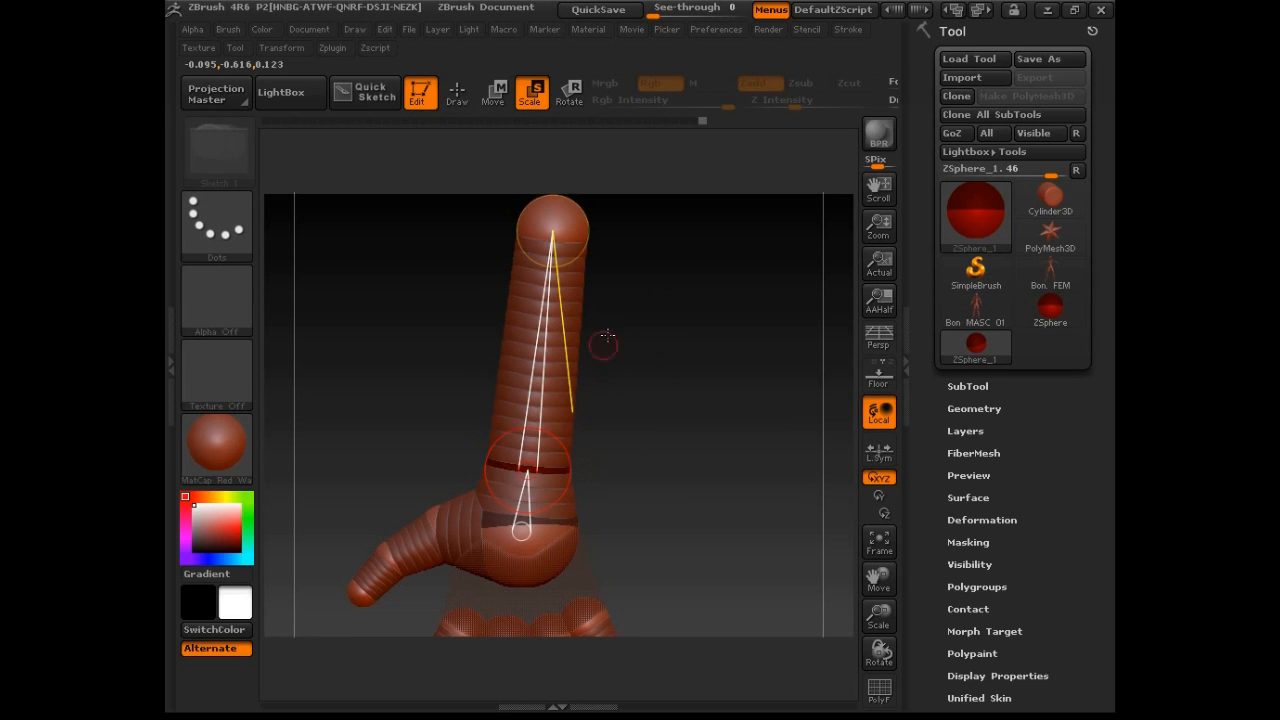
- Scale up the ZSphere at the elbow end so the forearm flares wider away from the wrist
{"action": "key", "text": "a"}
{"action": "left_click_drag", "start_coordinate": [680, 297], "coordinate": [644, 399], "text": "alt"}
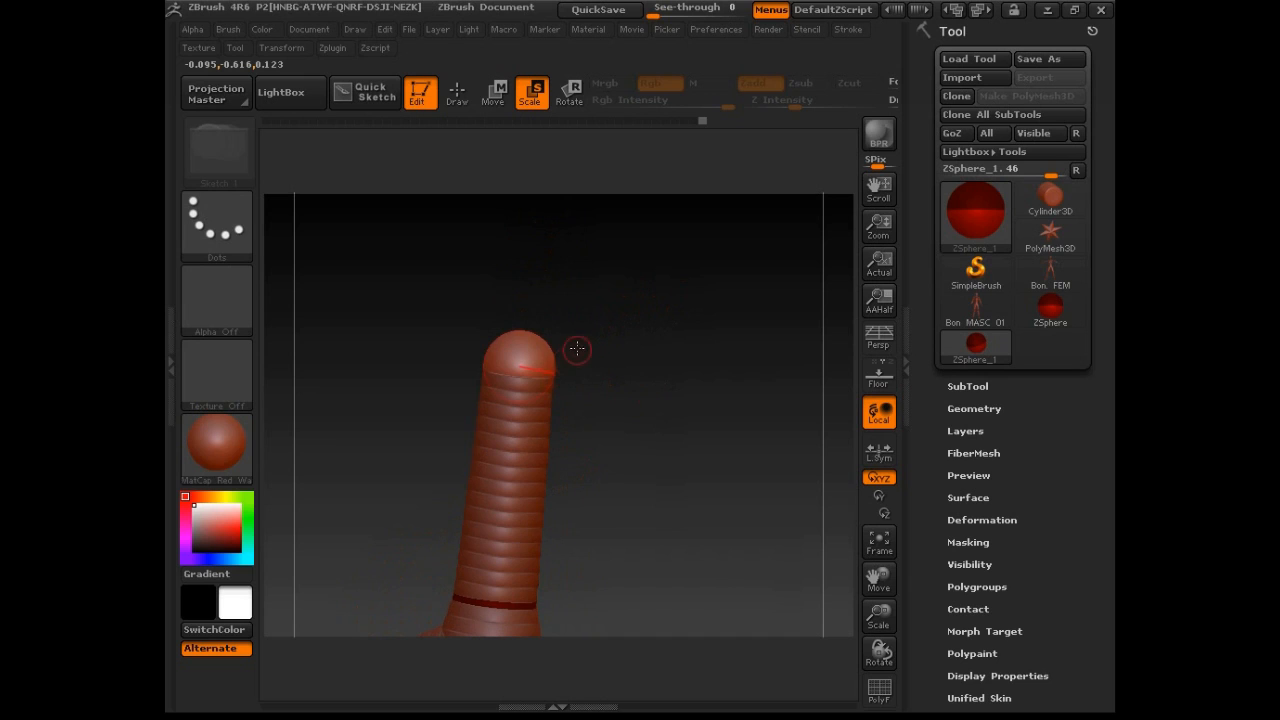
{"action": "key", "text": "q"}
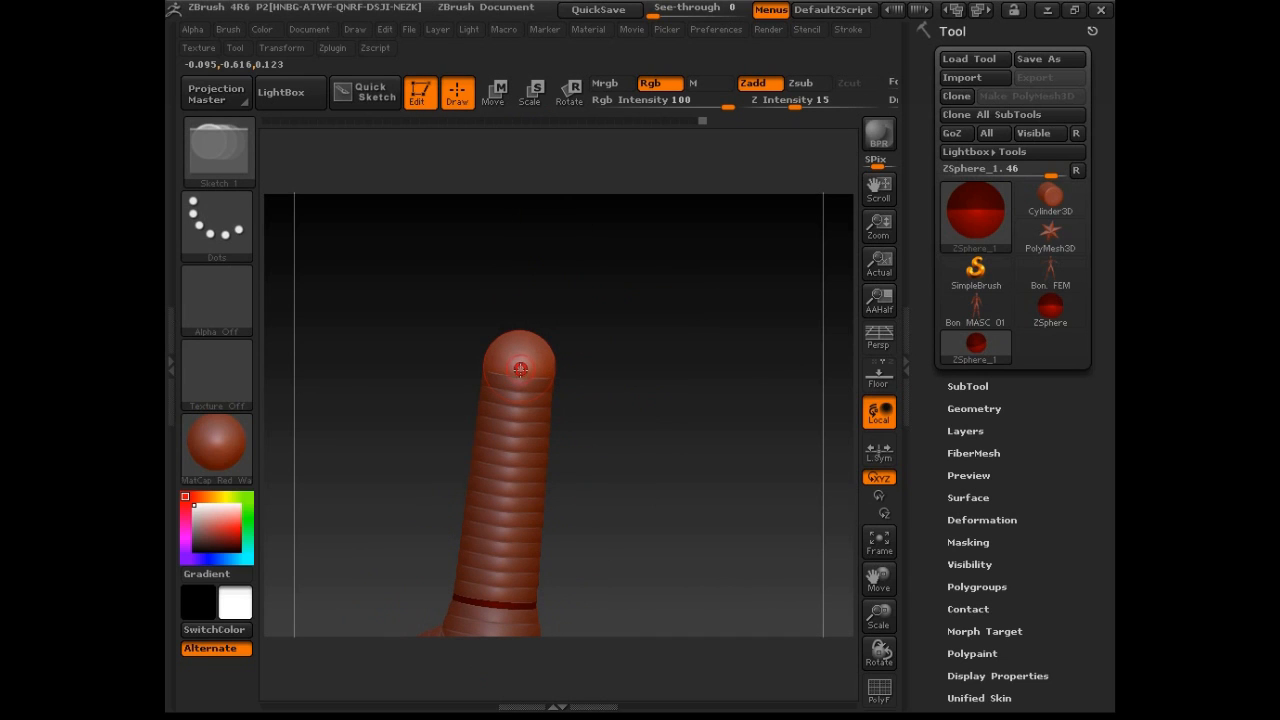
{"action": "key", "text": "e"}
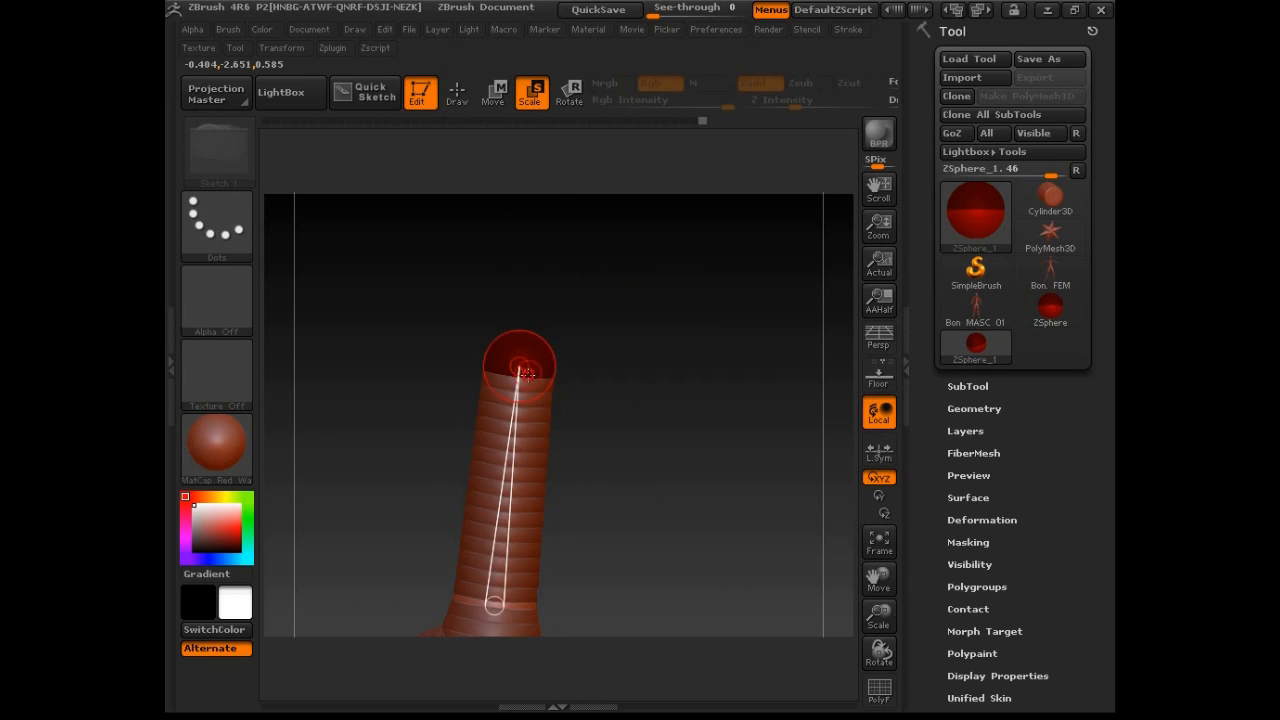
{"action": "left_click_drag", "start_coordinate": [520, 368], "coordinate": [527, 480]}
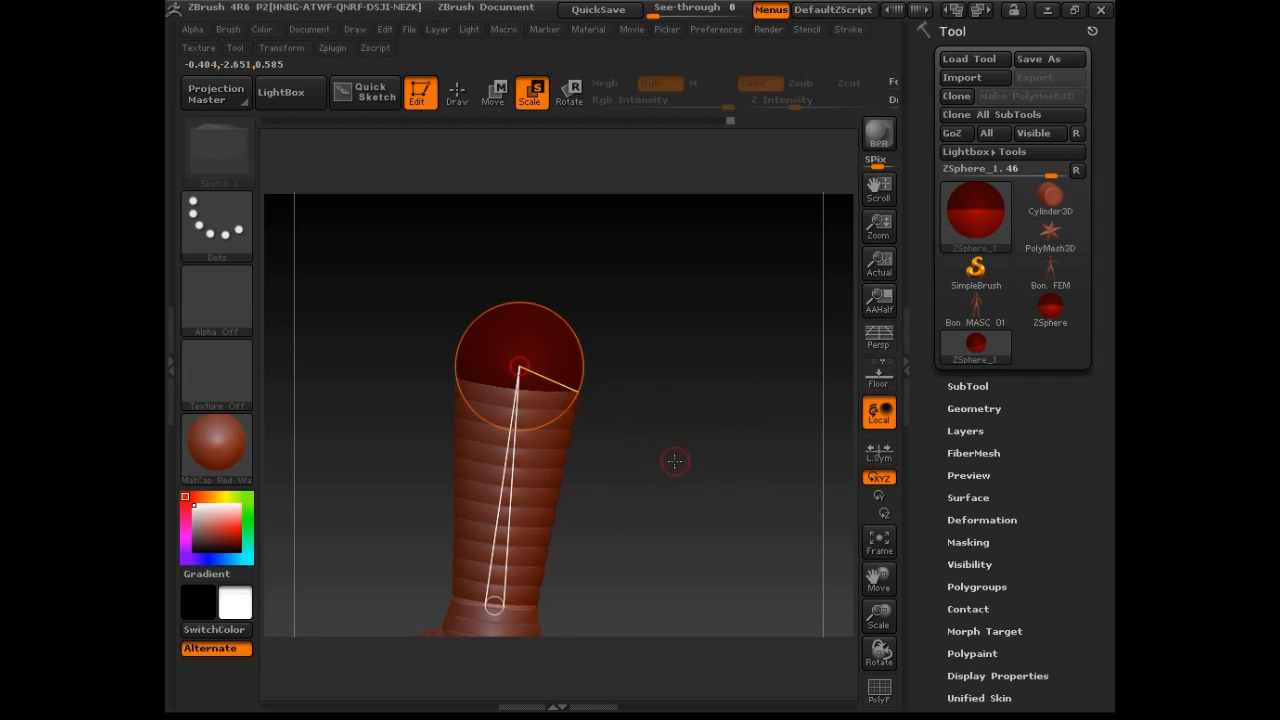
{"action": "left_click_drag", "start_coordinate": [694, 433], "coordinate": [678, 334]}
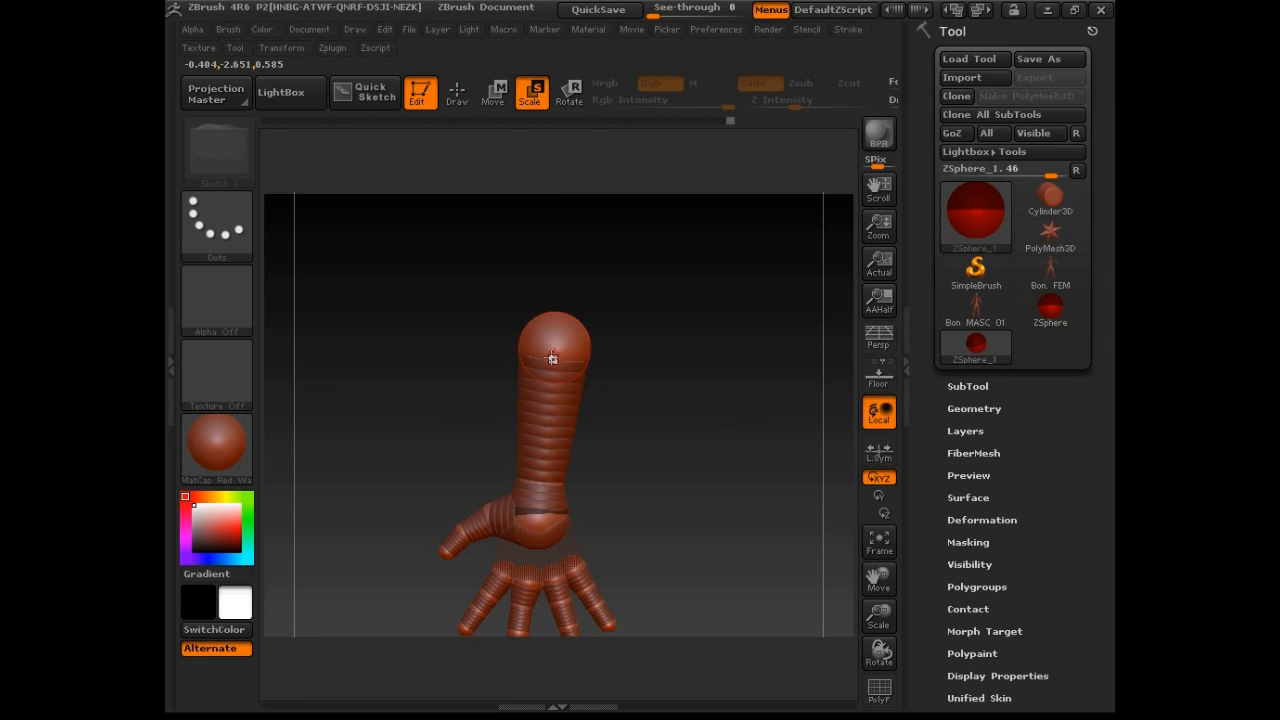
{"action": "left_click_drag", "start_coordinate": [555, 349], "coordinate": [563, 371]}
{"action": "left_click_drag", "start_coordinate": [558, 350], "coordinate": [573, 406]}
- Lengthen the forearm by moving its elbow ZSphere farther from the hand, and adjust the wrist ZSphere's size
{"action": "key", "text": "w"}
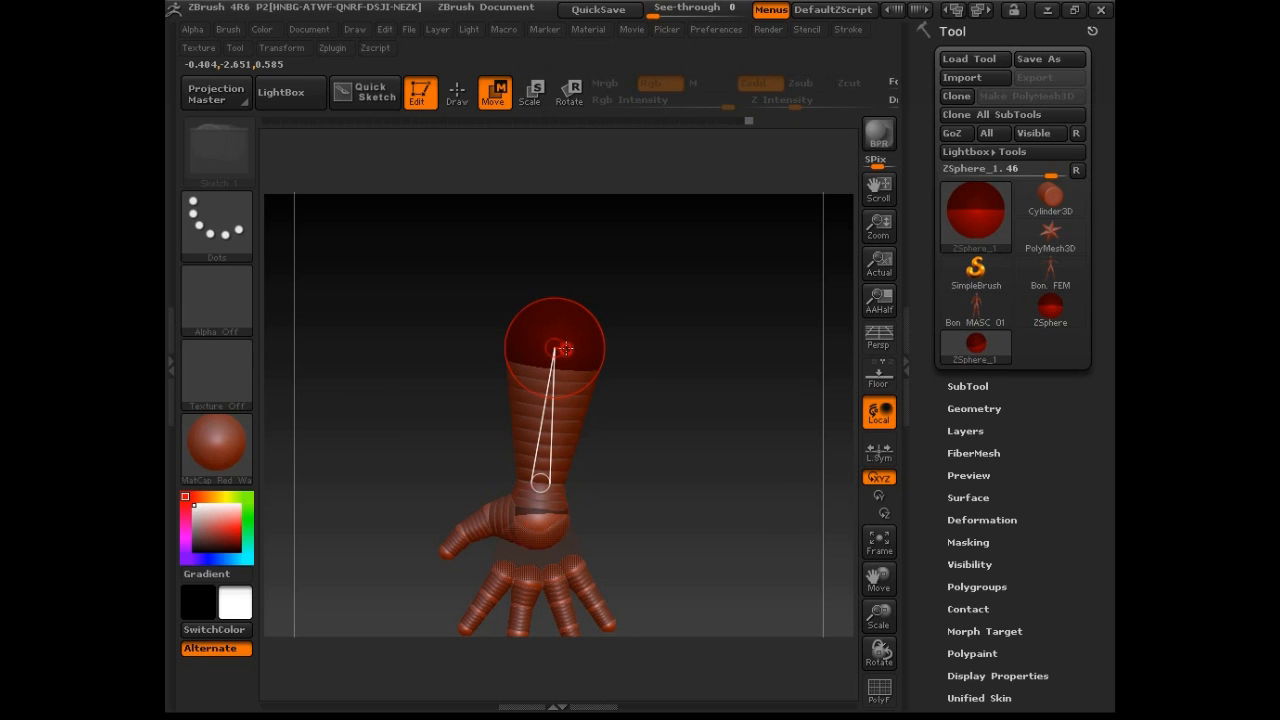
{"action": "left_click_drag", "start_coordinate": [565, 304], "coordinate": [573, 244]}
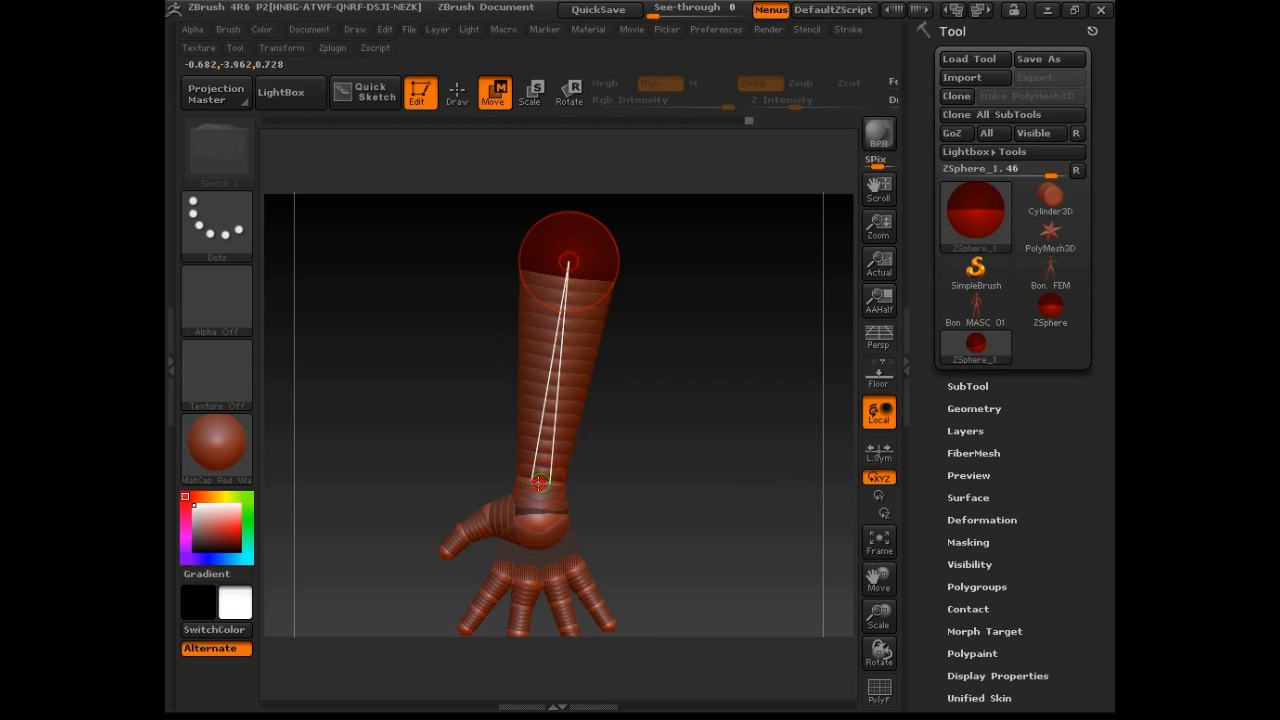
{"action": "key", "text": "e"}
{"action": "left_click_drag", "start_coordinate": [543, 485], "coordinate": [570, 489]}
{"action": "left_click_drag", "start_coordinate": [545, 485], "coordinate": [578, 490]}
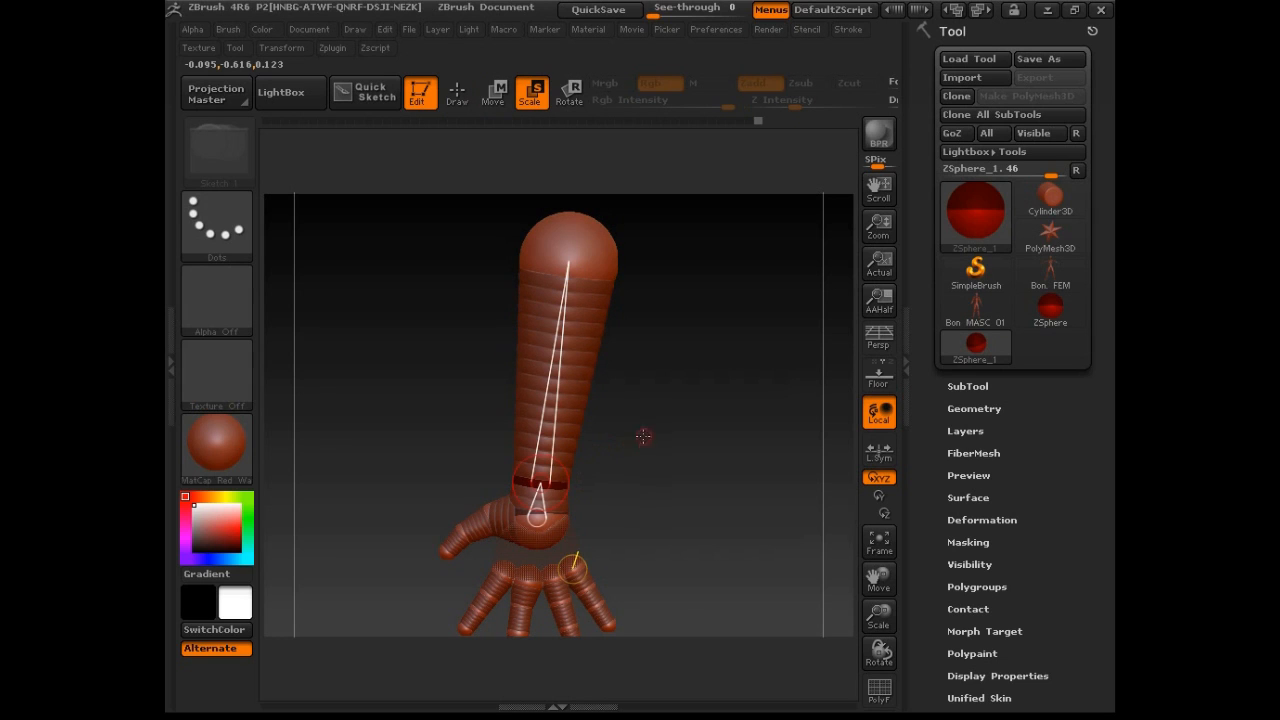
- Bend the index and middle fingers toward the palm by rotating their joint segments
{"action": "left_click_drag", "start_coordinate": [672, 517], "coordinate": [698, 352]}
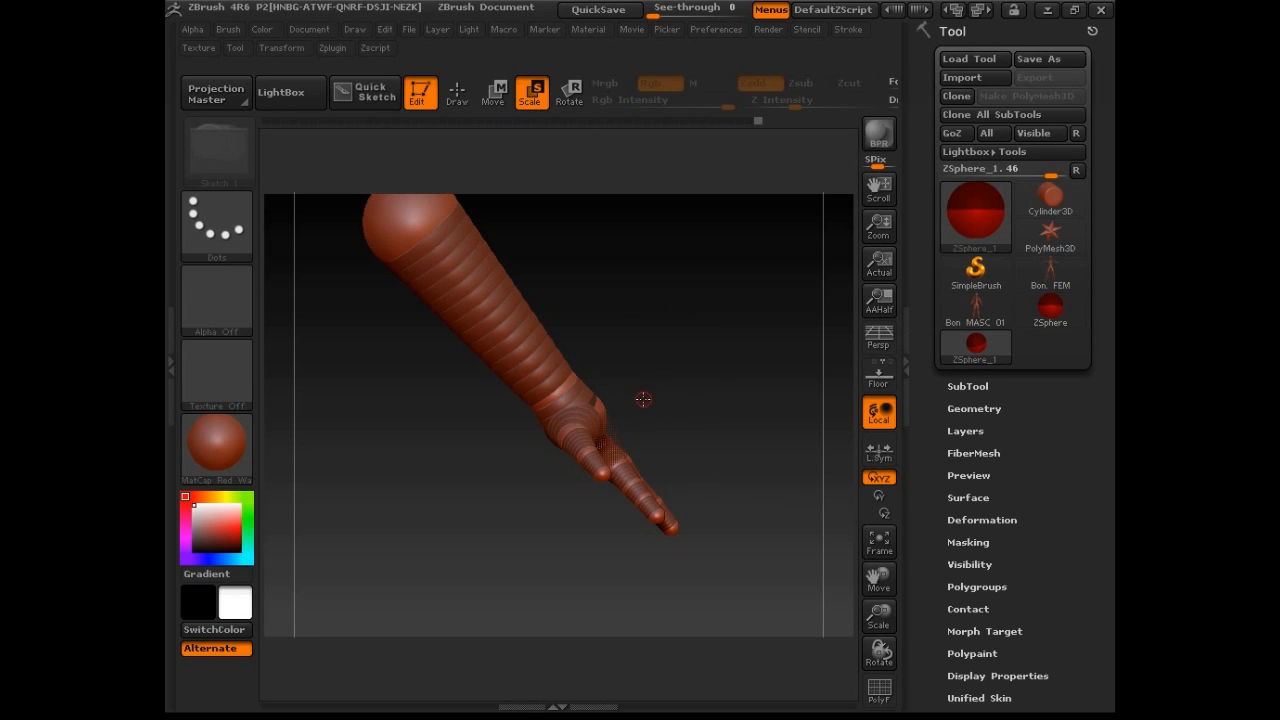
{"action": "key", "text": "r"}
{"action": "left_click_drag", "start_coordinate": [652, 430], "coordinate": [625, 486]}
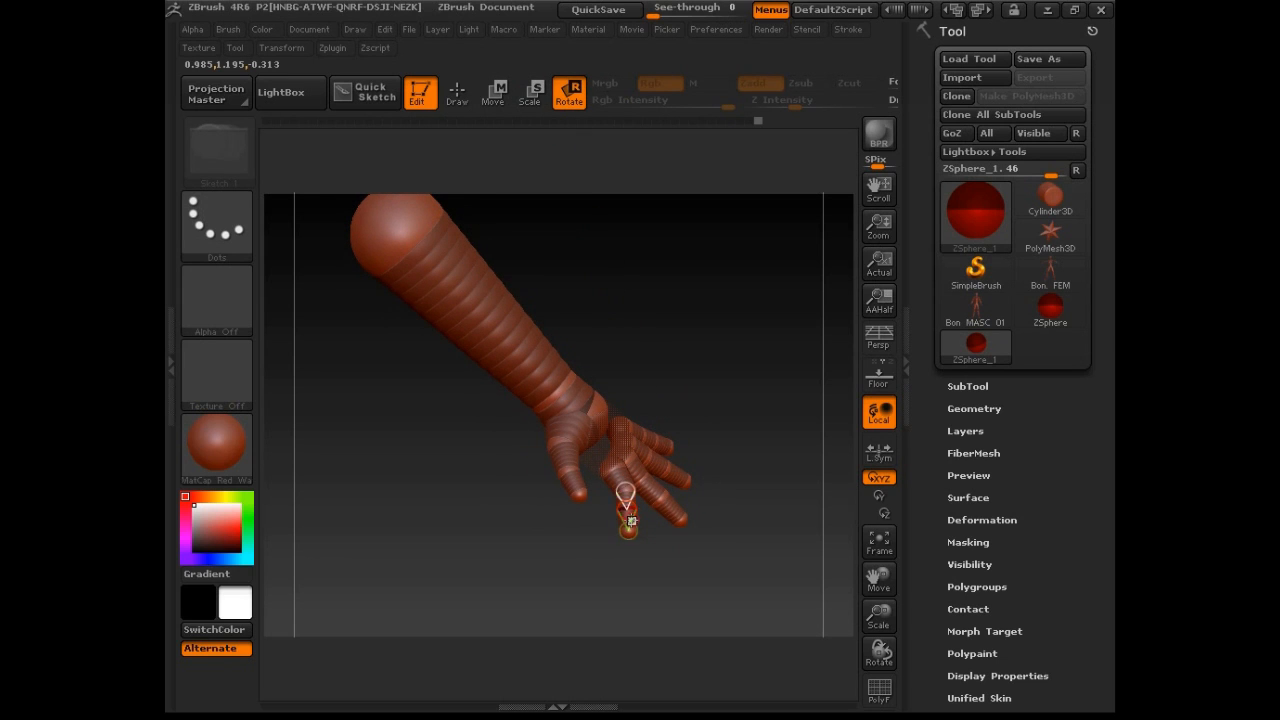
{"action": "mouse_move", "coordinate": [626, 494]}
{"action": "left_mouse_down"}
{"action": "mouse_move", "coordinate": [683, 469]}
{"action": "mouse_move", "coordinate": [648, 497]}
{"action": "mouse_move", "coordinate": [650, 515]}
{"action": "mouse_move", "coordinate": [629, 514]}
{"action": "mouse_move", "coordinate": [626, 491]}
{"action": "left_mouse_up"}
{"action": "left_click_drag", "start_coordinate": [712, 461], "coordinate": [673, 458]}
{"action": "left_click_drag", "start_coordinate": [645, 516], "coordinate": [655, 540]}
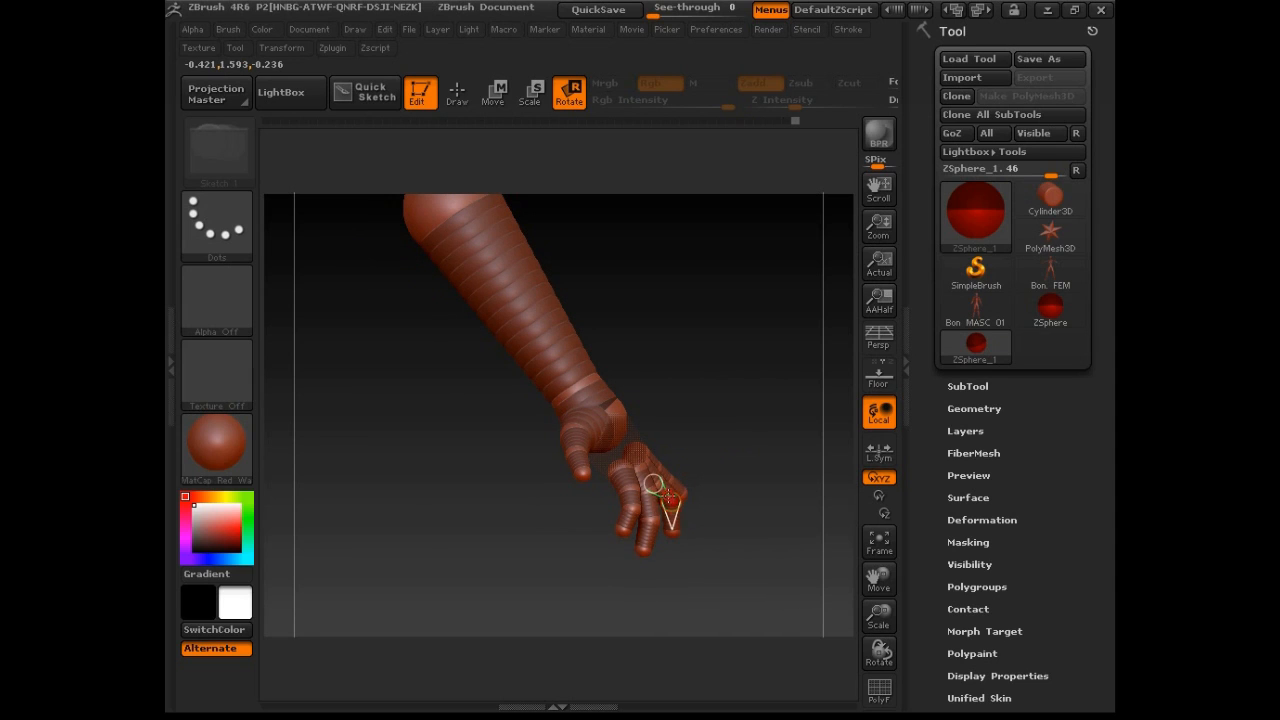
- Fold the index, middle and ring fingers into a fist by rotating their joints, keeping the little finger extended
{"action": "left_click_drag", "start_coordinate": [724, 428], "coordinate": [761, 414]}
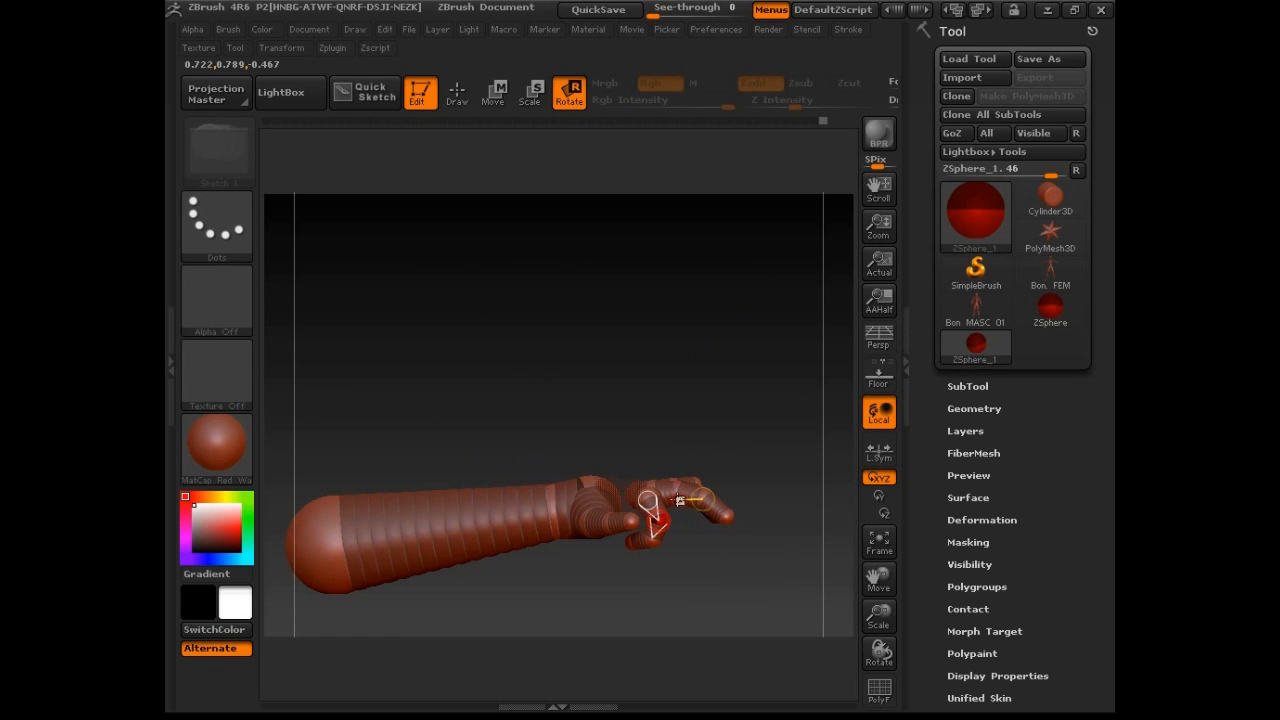
{"action": "left_click_drag", "start_coordinate": [670, 492], "coordinate": [659, 553]}
{"action": "left_click_drag", "start_coordinate": [738, 510], "coordinate": [757, 434]}
{"action": "mouse_move", "coordinate": [671, 481]}
{"action": "left_mouse_down"}
{"action": "mouse_move", "coordinate": [701, 533]}
{"action": "mouse_move", "coordinate": [722, 502]}
{"action": "mouse_move", "coordinate": [673, 468]}
{"action": "left_mouse_up"}
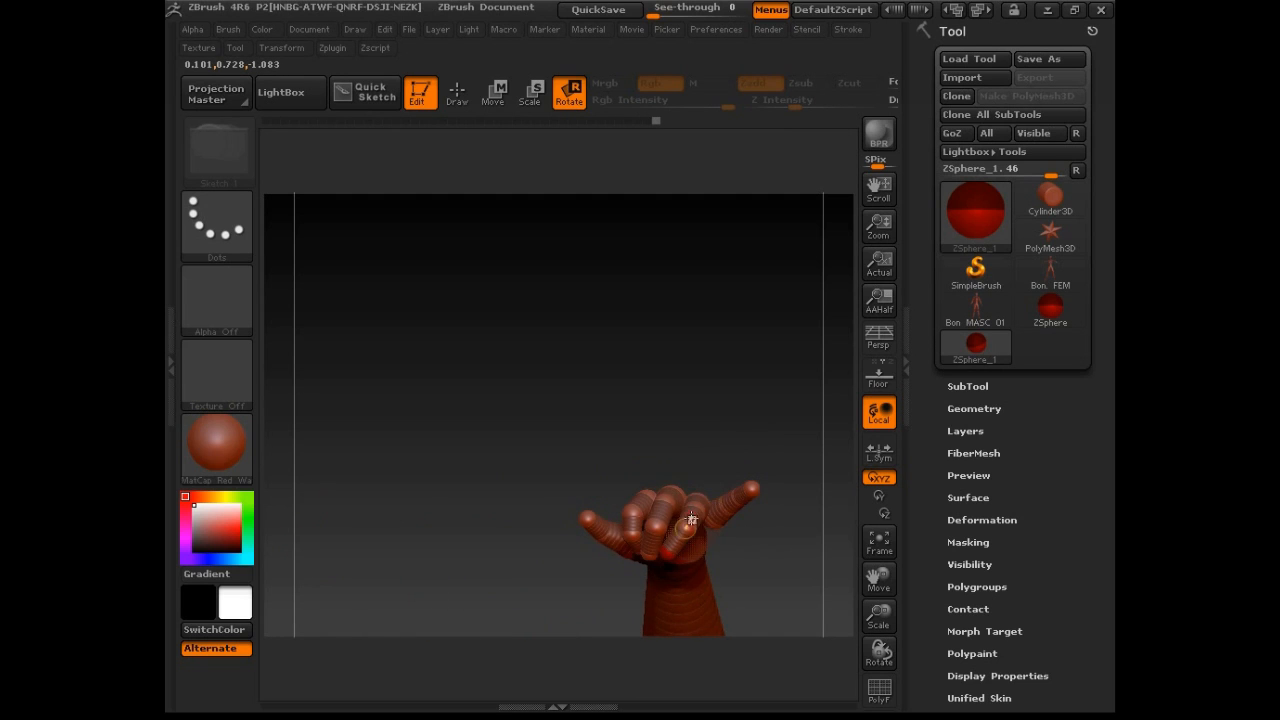
{"action": "left_click_drag", "start_coordinate": [664, 548], "coordinate": [664, 550]}
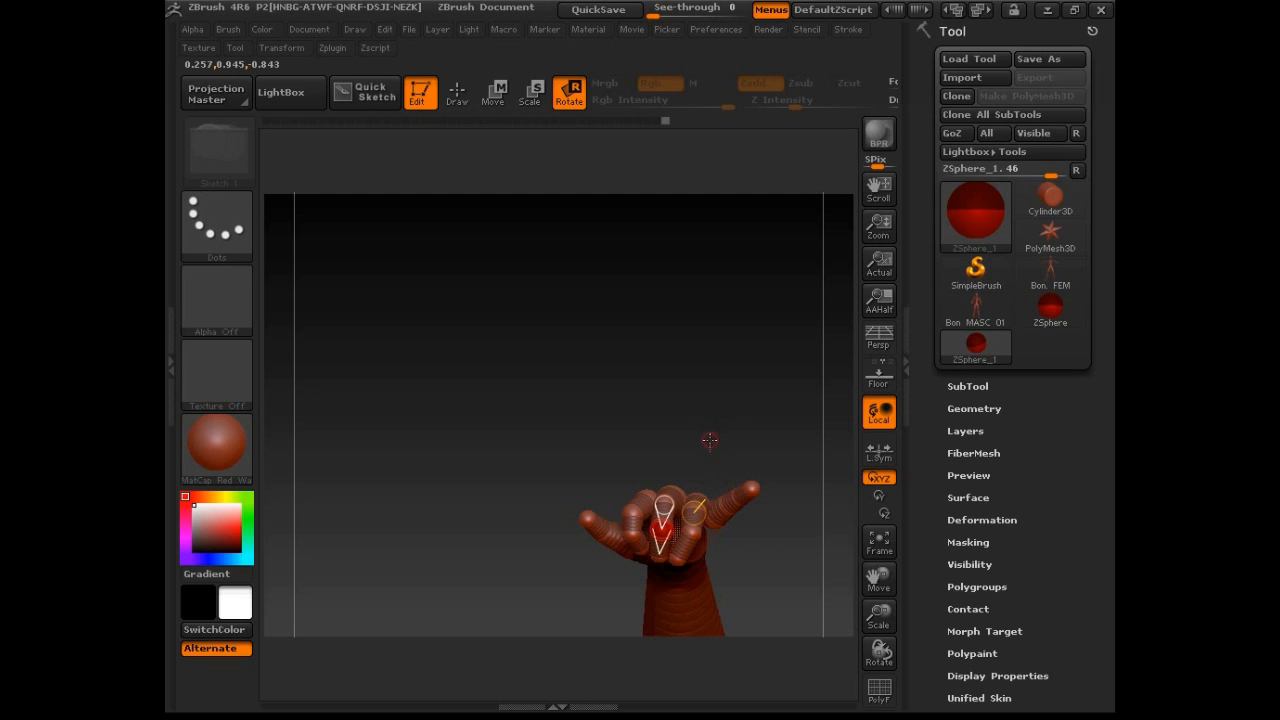
{"action": "left_click_drag", "start_coordinate": [642, 503], "coordinate": [656, 494]}
- Refine the curl and spacing of the three folded fingers by rotating their end segments against the palm
{"action": "left_click_drag", "start_coordinate": [701, 432], "coordinate": [771, 509]}
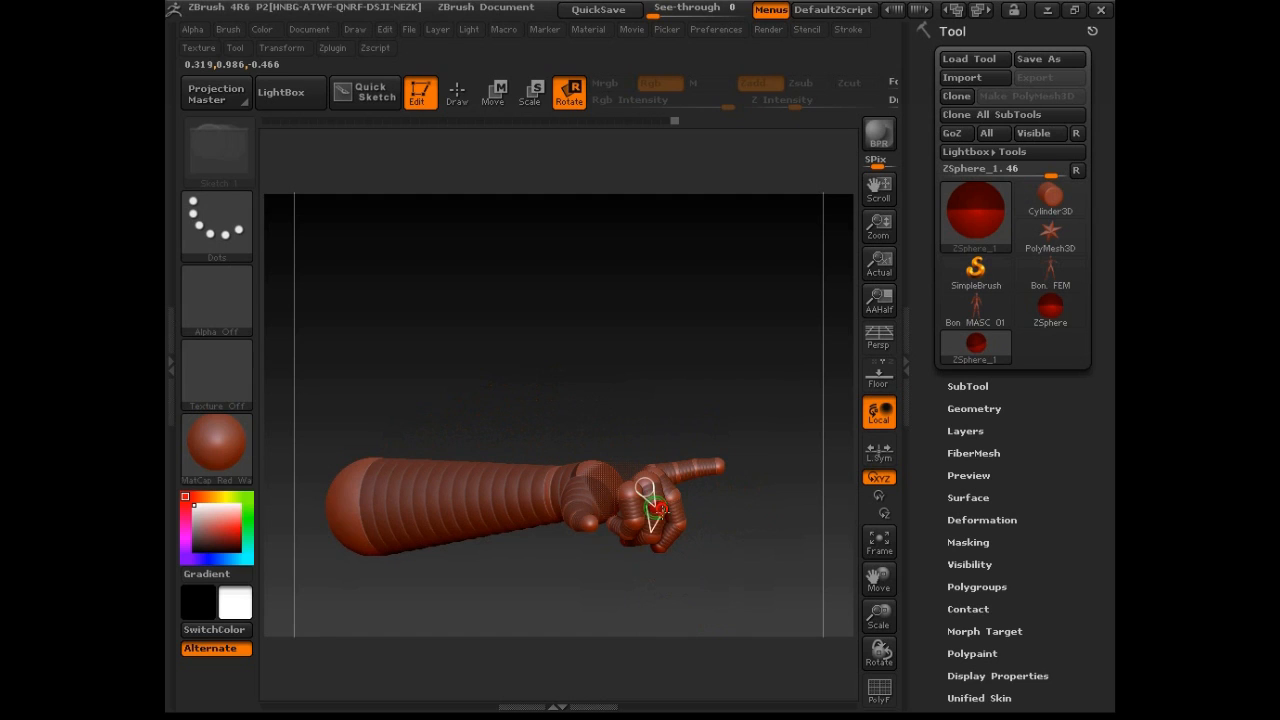
{"action": "left_click_drag", "start_coordinate": [651, 523], "coordinate": [676, 516]}
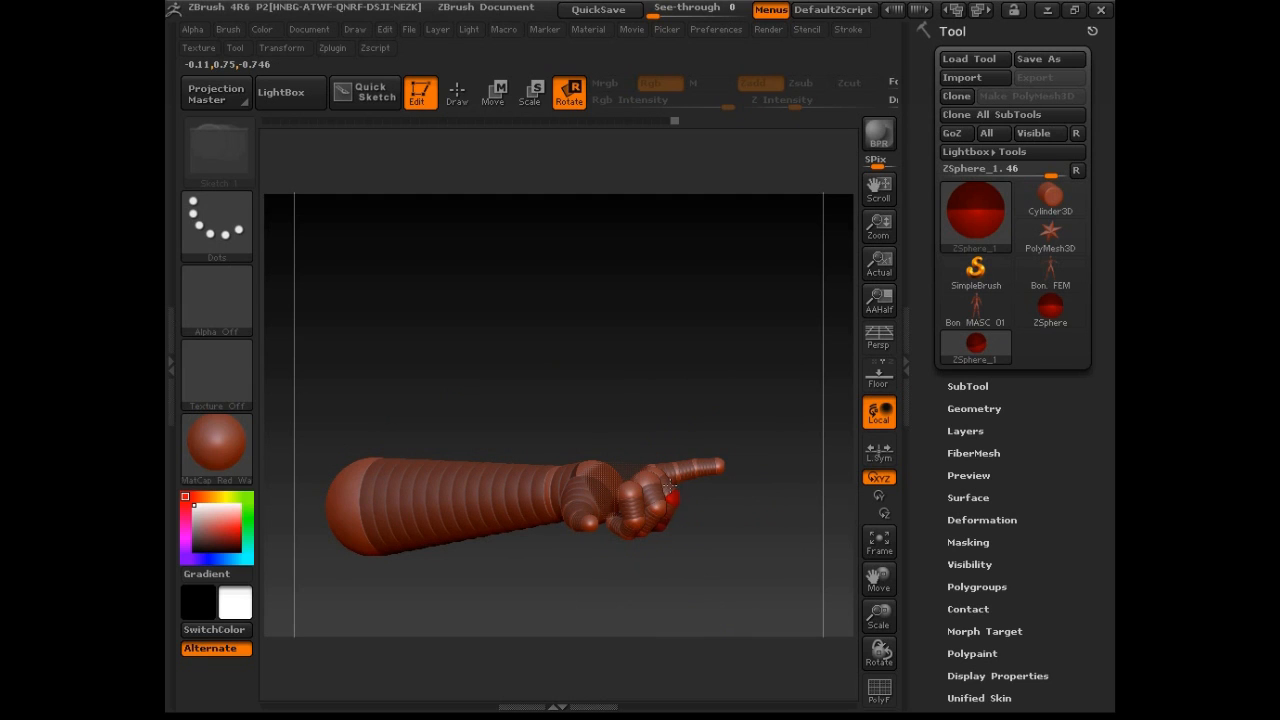
{"action": "left_click_drag", "start_coordinate": [650, 420], "coordinate": [726, 344]}
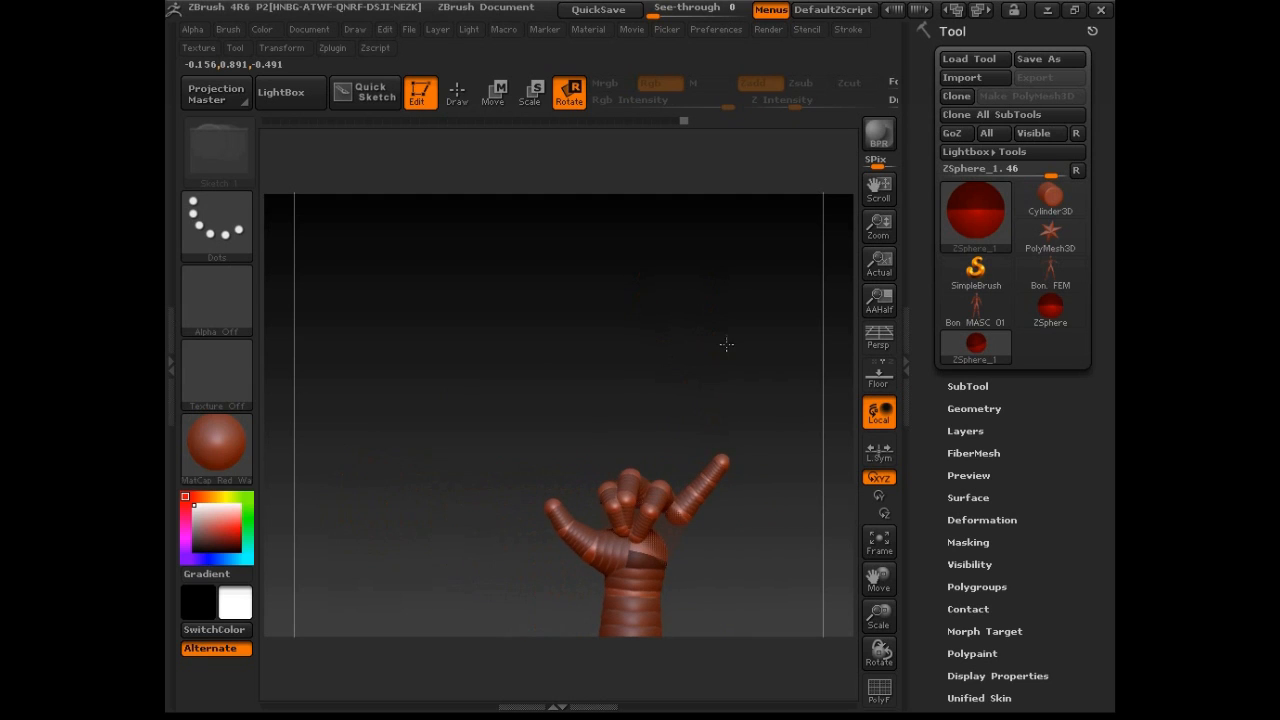
{"action": "left_click_drag", "start_coordinate": [641, 481], "coordinate": [613, 498]}
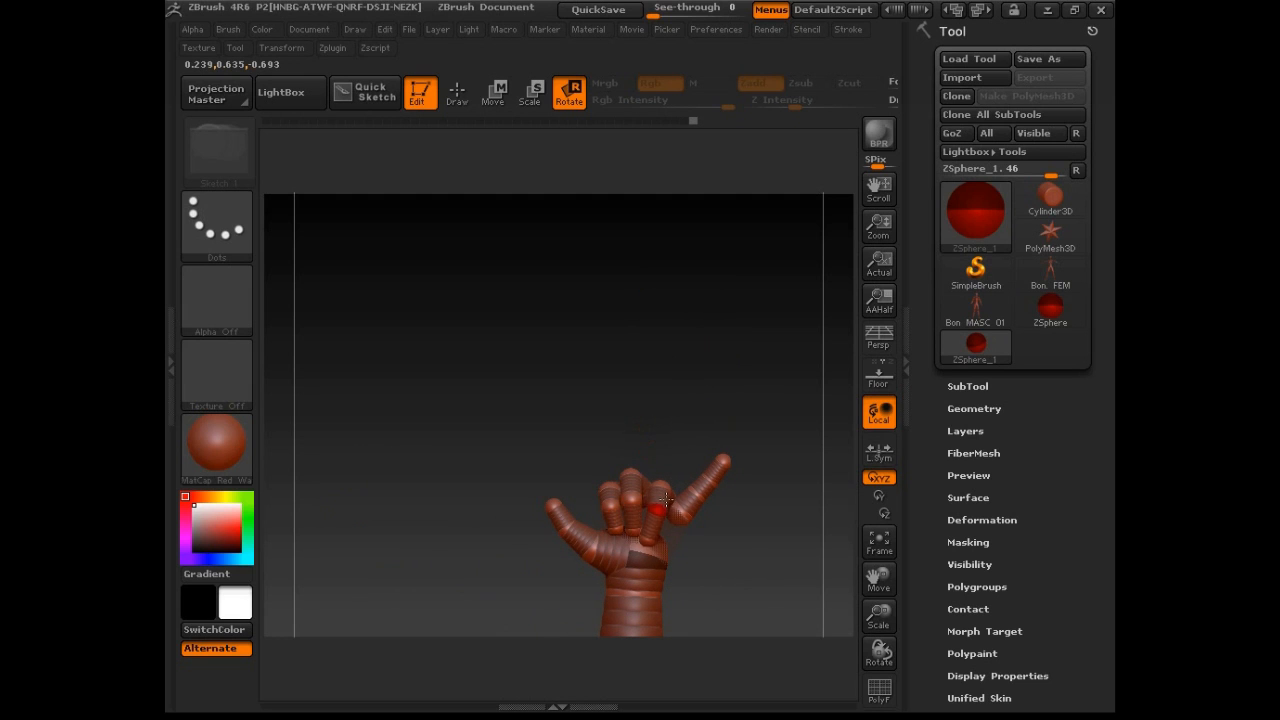
- Preview the ZSphere arm as an adaptive skin mesh and switch to Draw mode for sculpting
{"action": "left_click_drag", "start_coordinate": [654, 363], "coordinate": [573, 397]}
{"action": "mouse_move", "coordinate": [722, 398]}
{"action": "left_mouse_down"}
{"action": "mouse_move", "coordinate": [756, 386]}
{"action": "mouse_move", "coordinate": [674, 443]}
{"action": "mouse_move", "coordinate": [573, 448]}
{"action": "mouse_move", "coordinate": [667, 415]}
{"action": "mouse_move", "coordinate": [609, 528]}
{"action": "mouse_move", "coordinate": [577, 491]}
{"action": "left_mouse_up"}
{"action": "key", "text": "a"}
{"action": "key", "text": "q"}
{"action": "left_click_drag", "start_coordinate": [800, 378], "coordinate": [626, 414]}
- Choose the Move sculpting brush for the skinned arm
{"action": "right_click", "coordinate": [413, 427]}
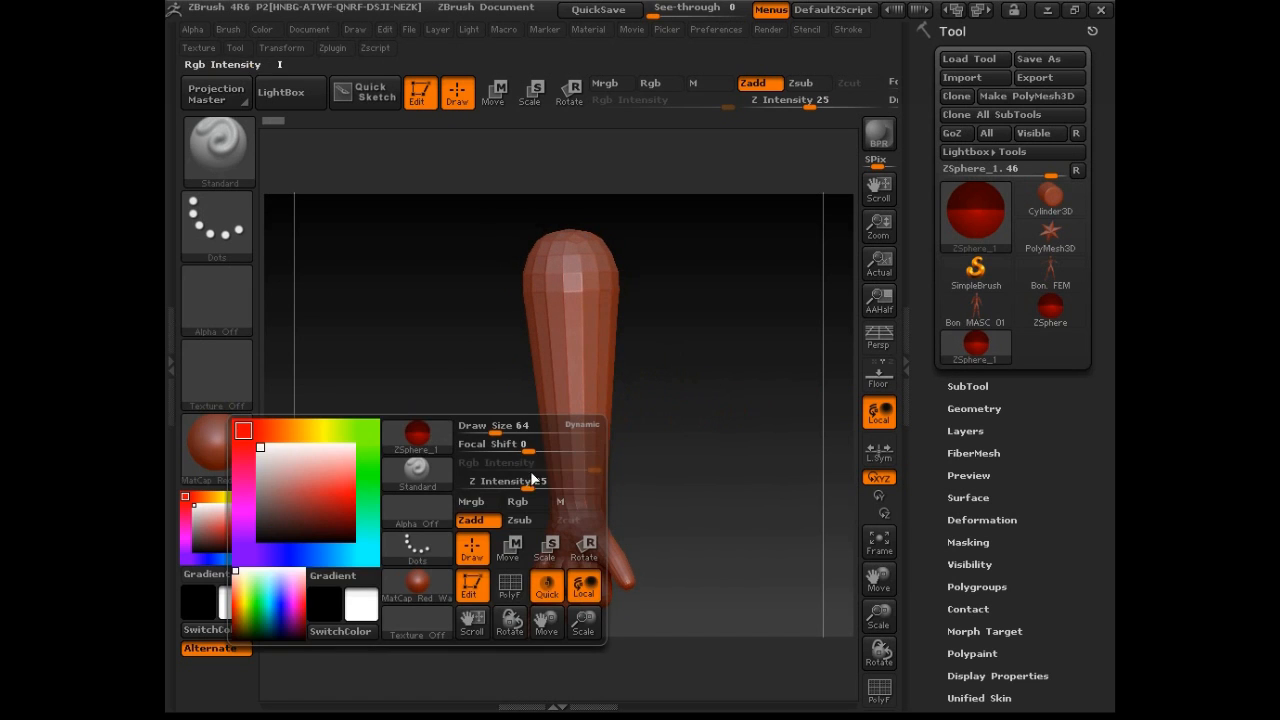
{"action": "mouse_move", "coordinate": [478, 437]}
{"action": "left_mouse_down"}
{"action": "mouse_move", "coordinate": [717, 409]}
{"action": "mouse_move", "coordinate": [443, 449]}
{"action": "left_mouse_up"}
{"action": "right_click", "coordinate": [443, 452]}
{"action": "left_click", "coordinate": [417, 470]}
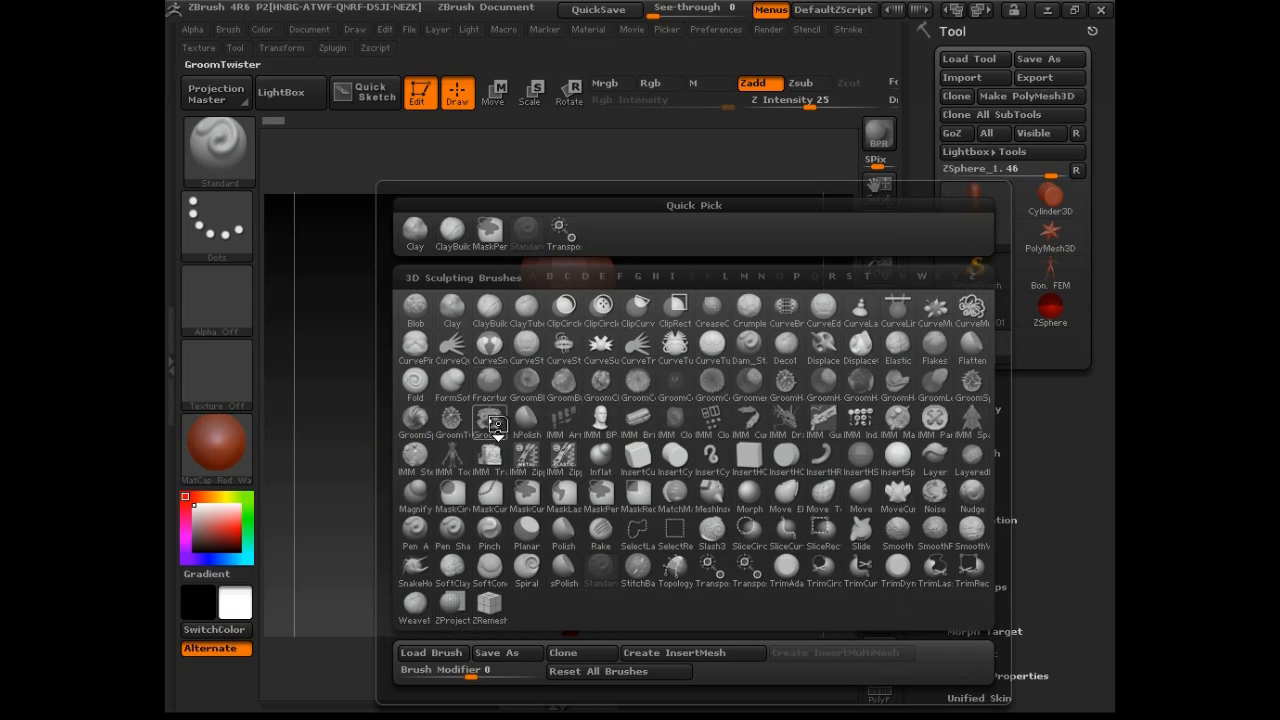
{"action": "left_click", "coordinate": [860, 495]}
{"action": "right_click", "coordinate": [494, 457]}
{"action": "left_click_drag", "start_coordinate": [500, 484], "coordinate": [519, 484]}
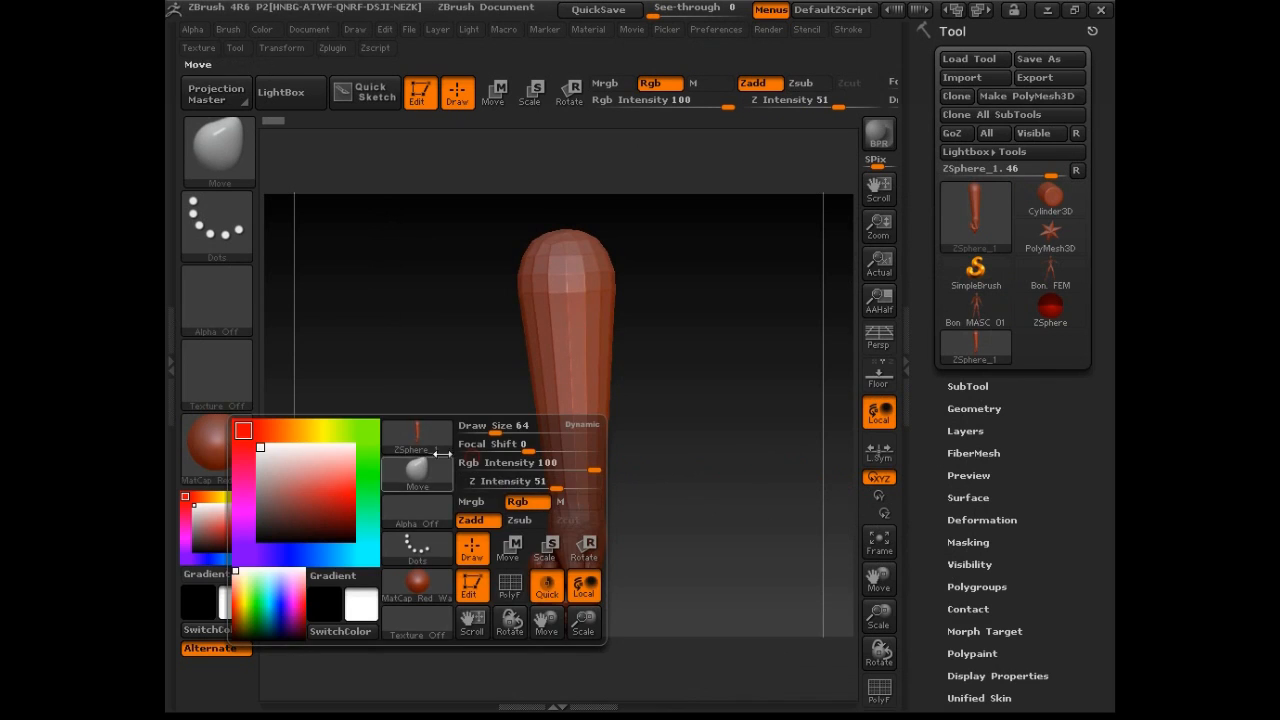
- Change the sculpting brush to Magnify, followed by ClayBuildup
{"action": "left_click", "coordinate": [418, 468]}
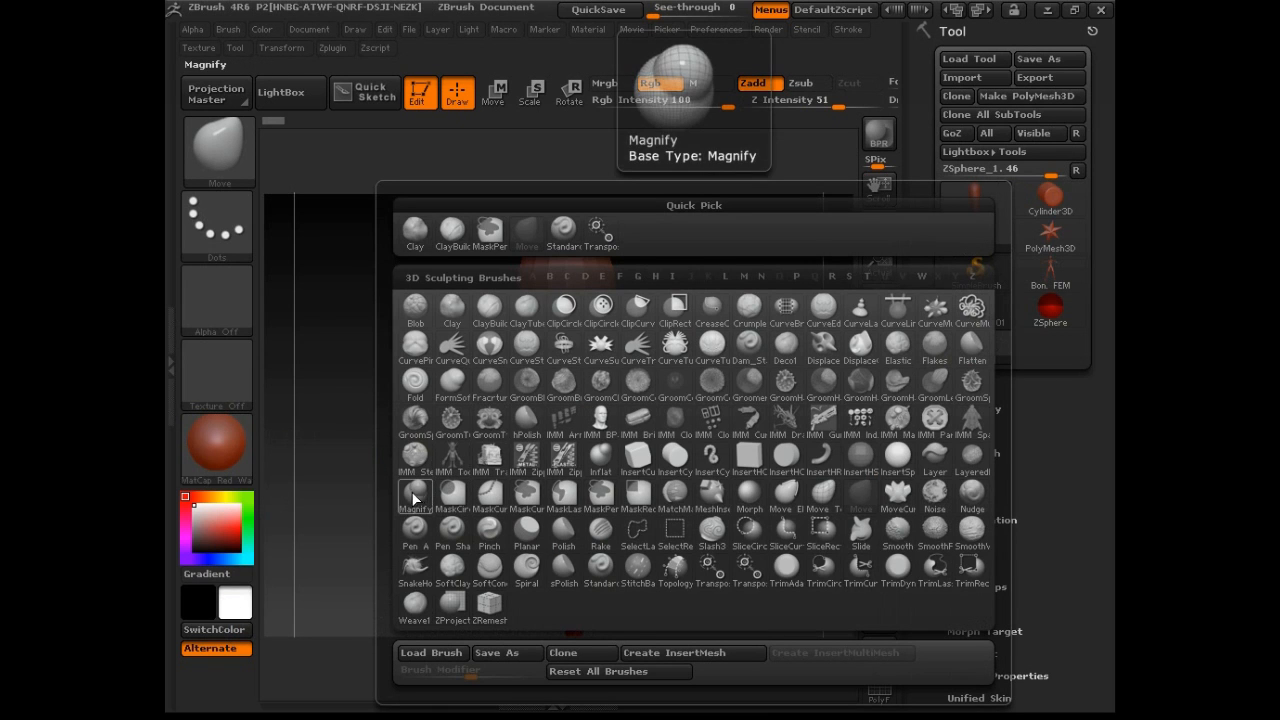
{"action": "left_click", "coordinate": [418, 491]}
{"action": "right_click", "coordinate": [441, 493]}
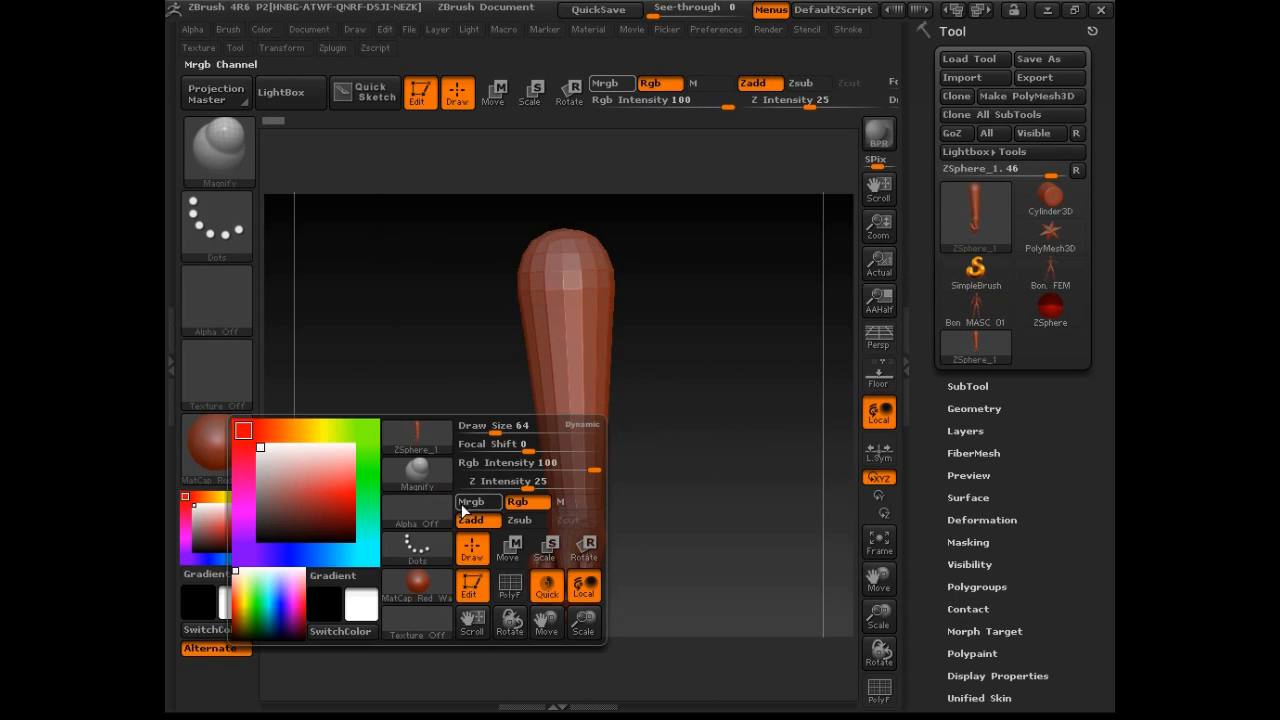
{"action": "left_click", "coordinate": [418, 470]}
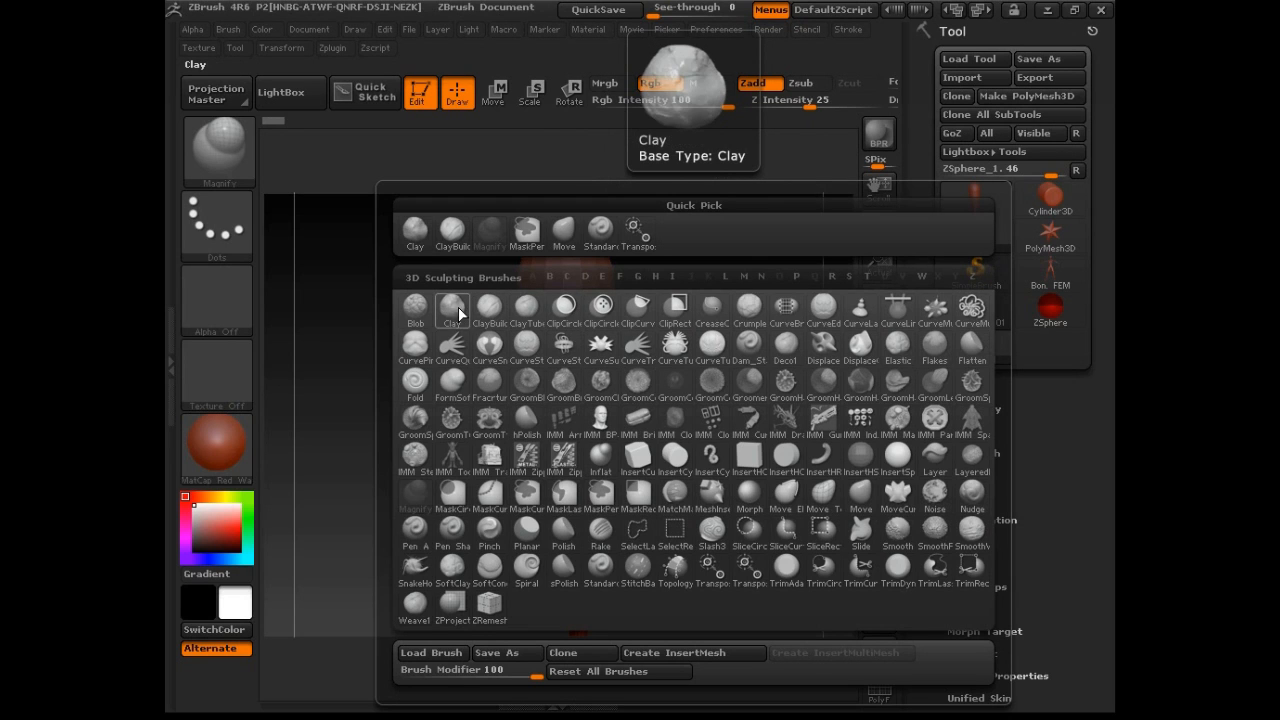
{"action": "left_click", "coordinate": [490, 310]}
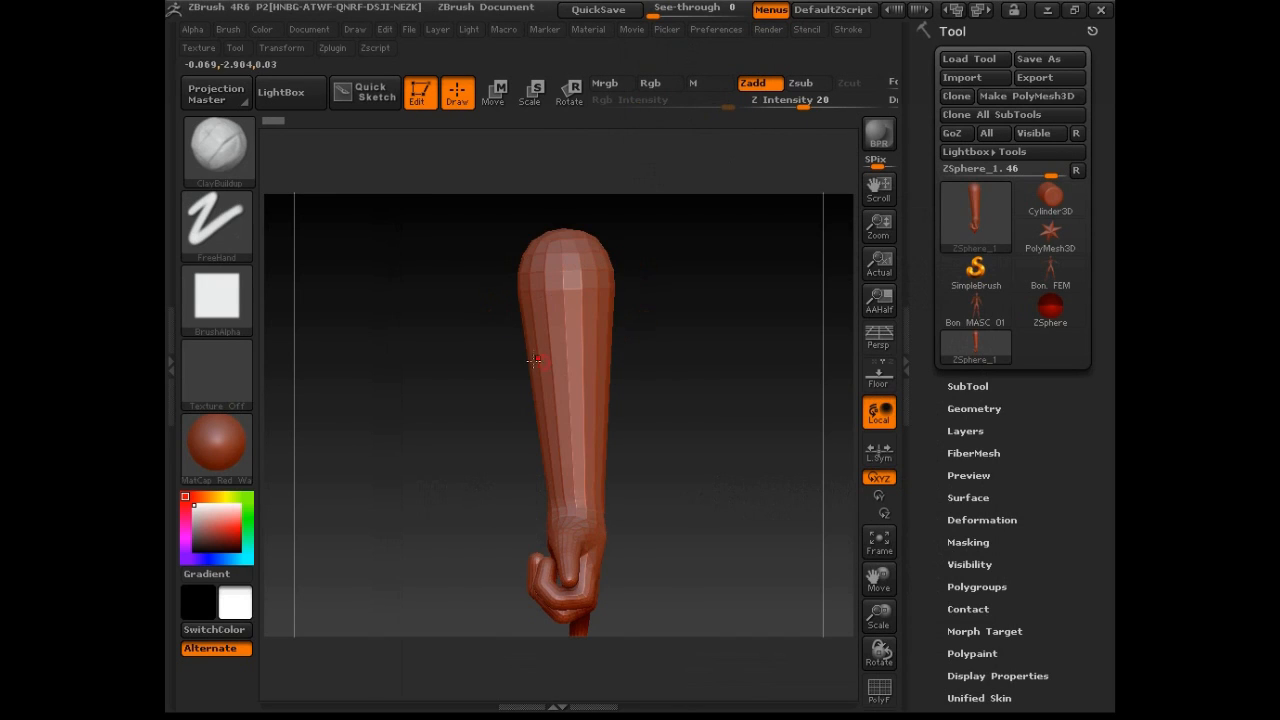
- Change the sculpting brush to Pinch
{"action": "right_click", "coordinate": [467, 445]}
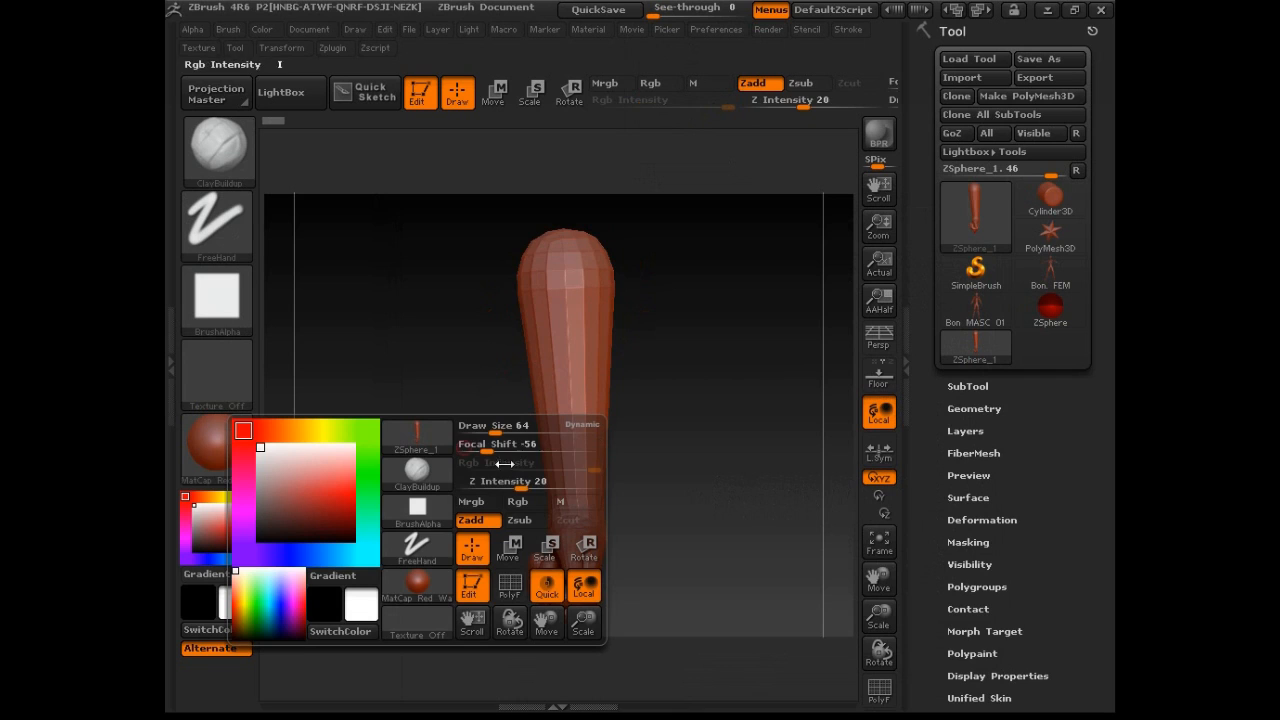
{"action": "left_click", "coordinate": [424, 474]}
{"action": "left_click", "coordinate": [489, 530]}
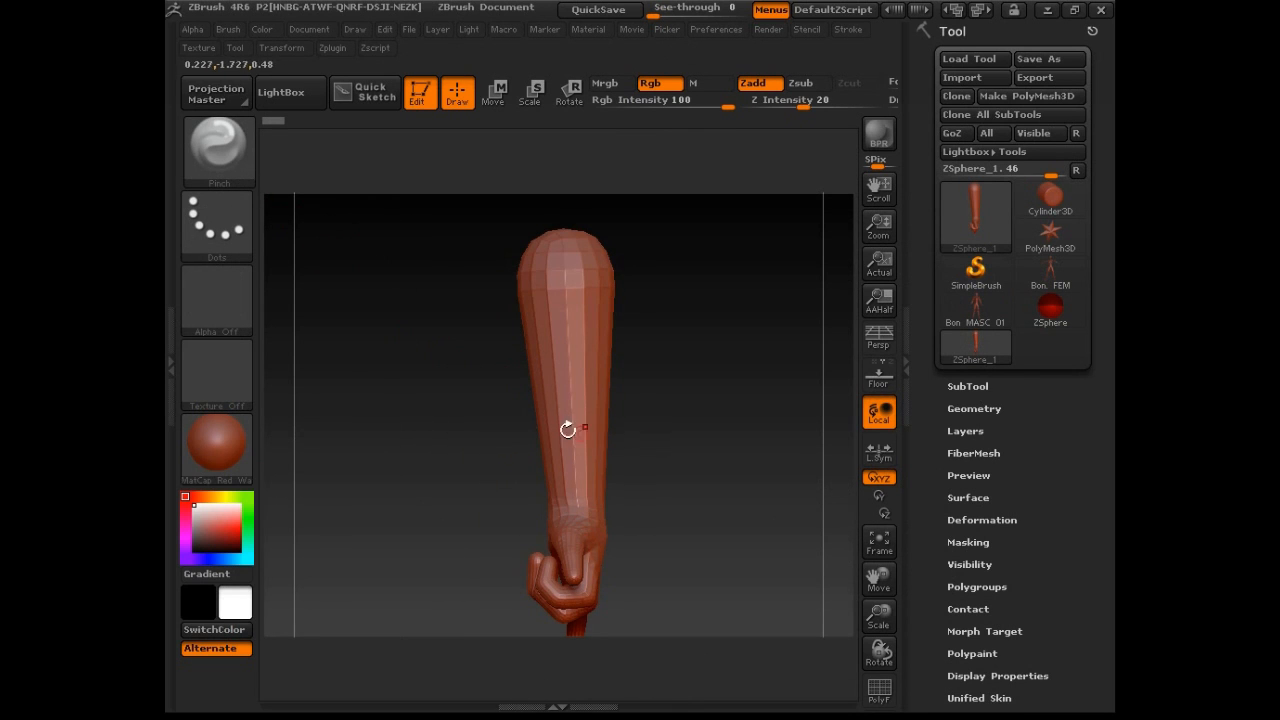
- Select the Move brush for sculpting and enlarge its draw size to span the forearm's width
{"action": "right_click", "coordinate": [453, 398]}
{"action": "left_click", "coordinate": [418, 428]}
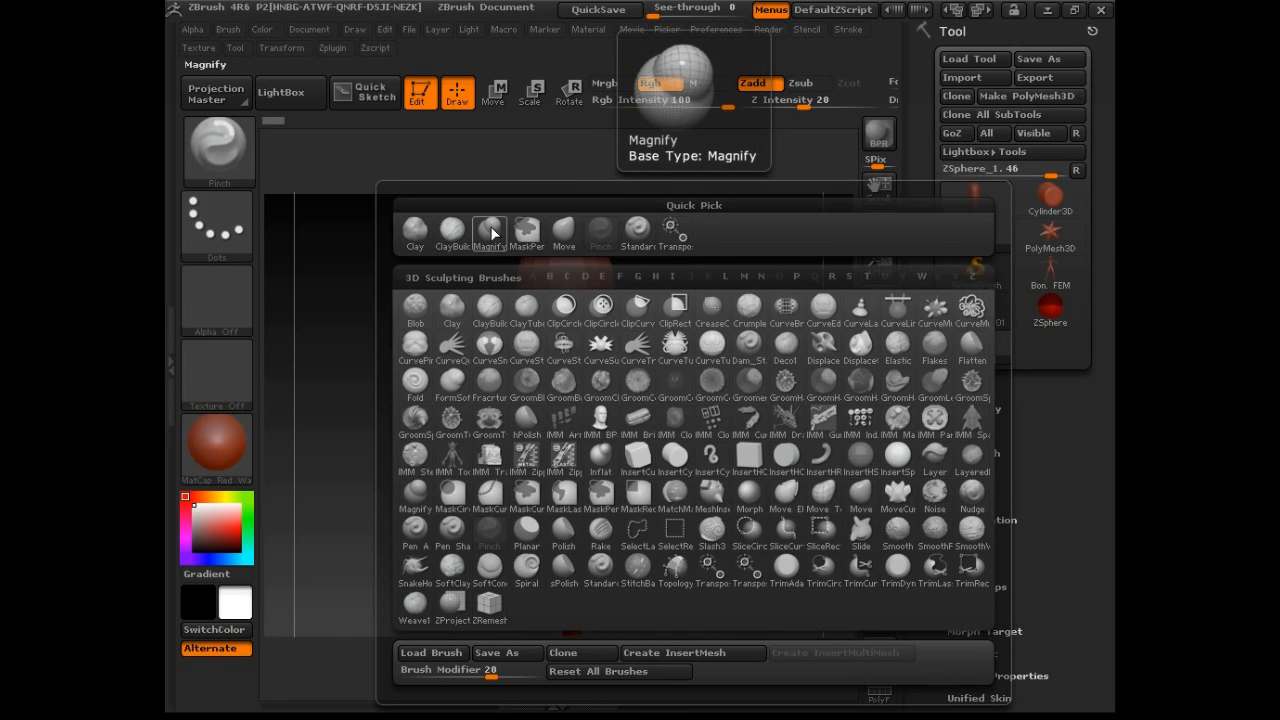
{"action": "left_click", "coordinate": [564, 230]}
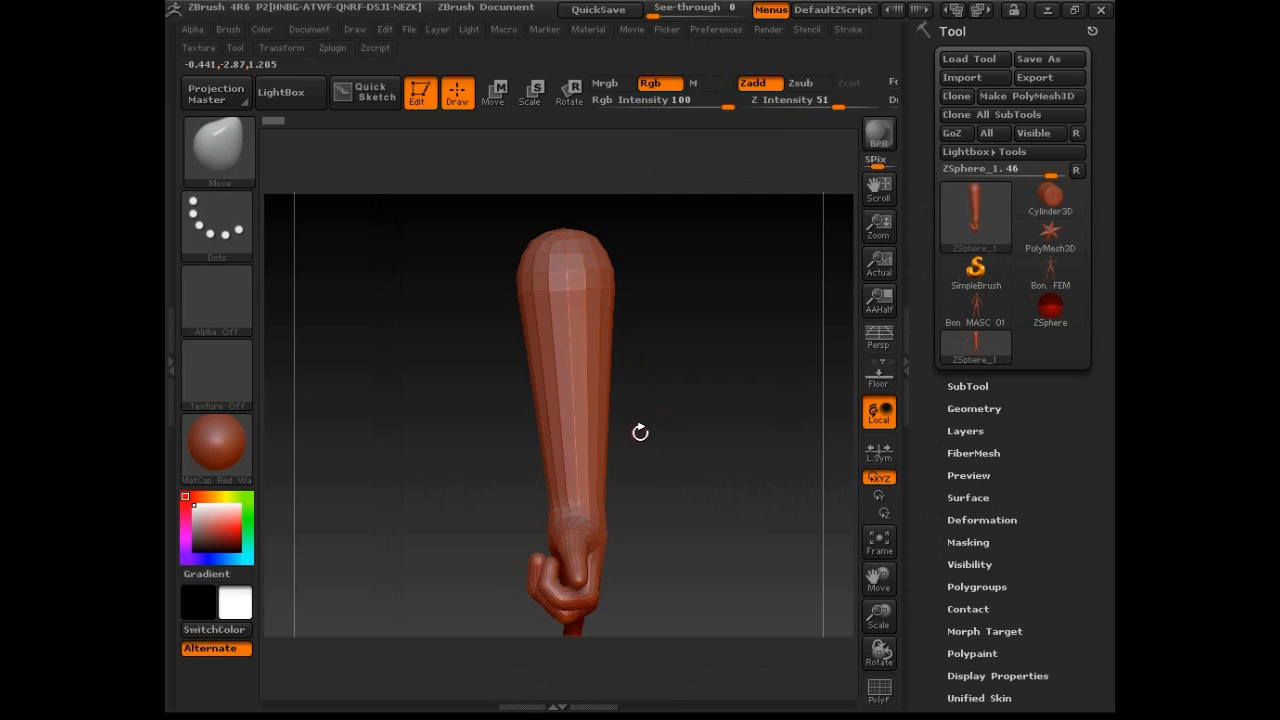
{"action": "key", "text": "space"}
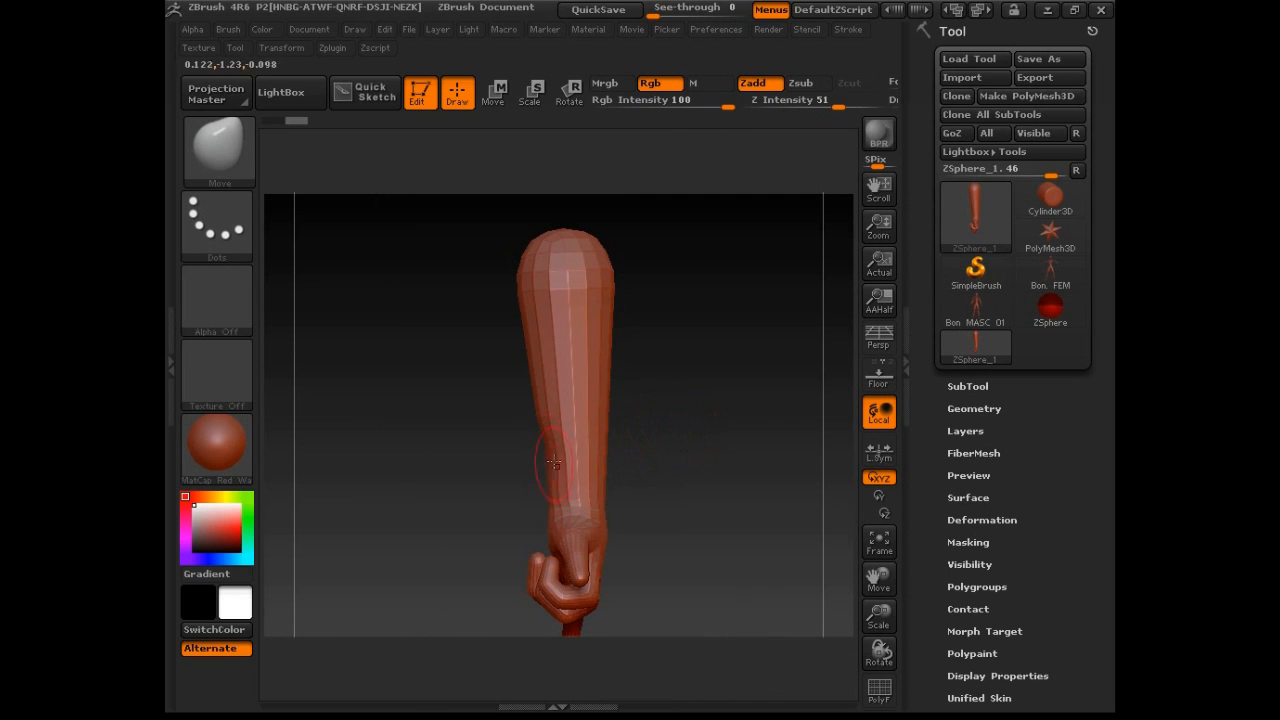
{"action": "key", "text": "space"}
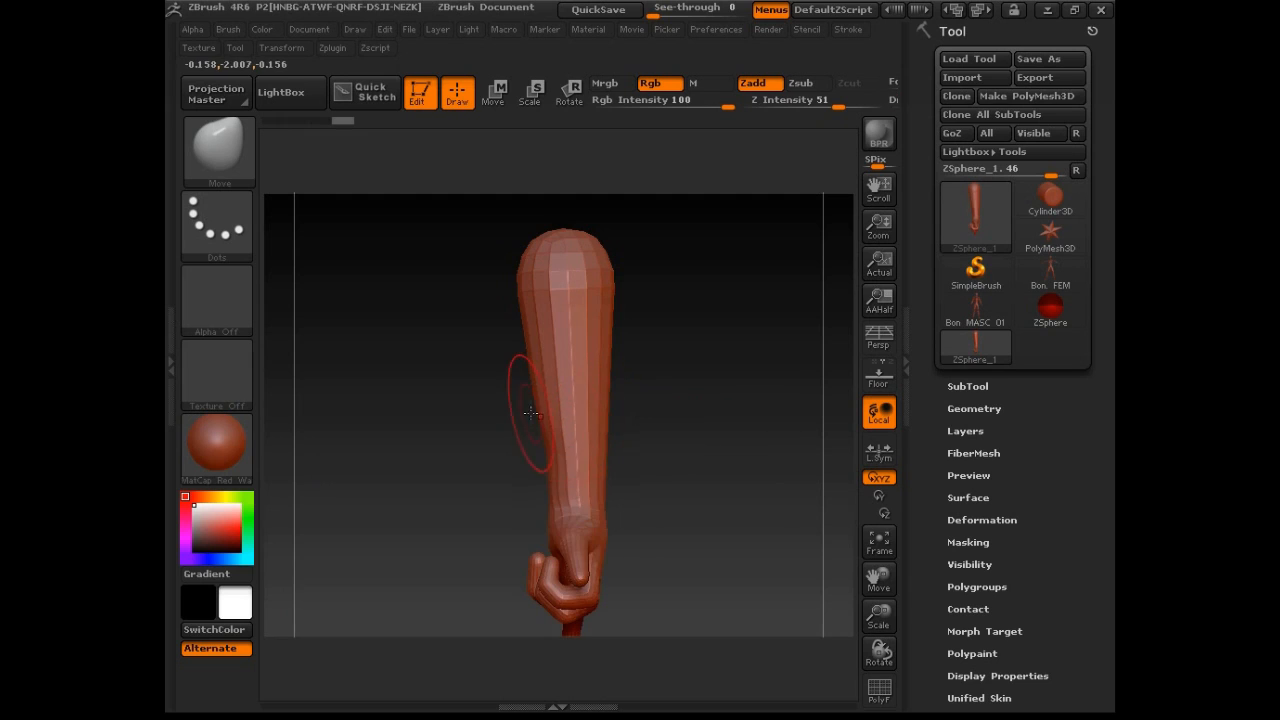
- Reshape the forearm's side contours with the Move brush, pushing the thumb-view edge inward above the wrist
{"action": "left_click_drag", "start_coordinate": [539, 414], "coordinate": [546, 415]}
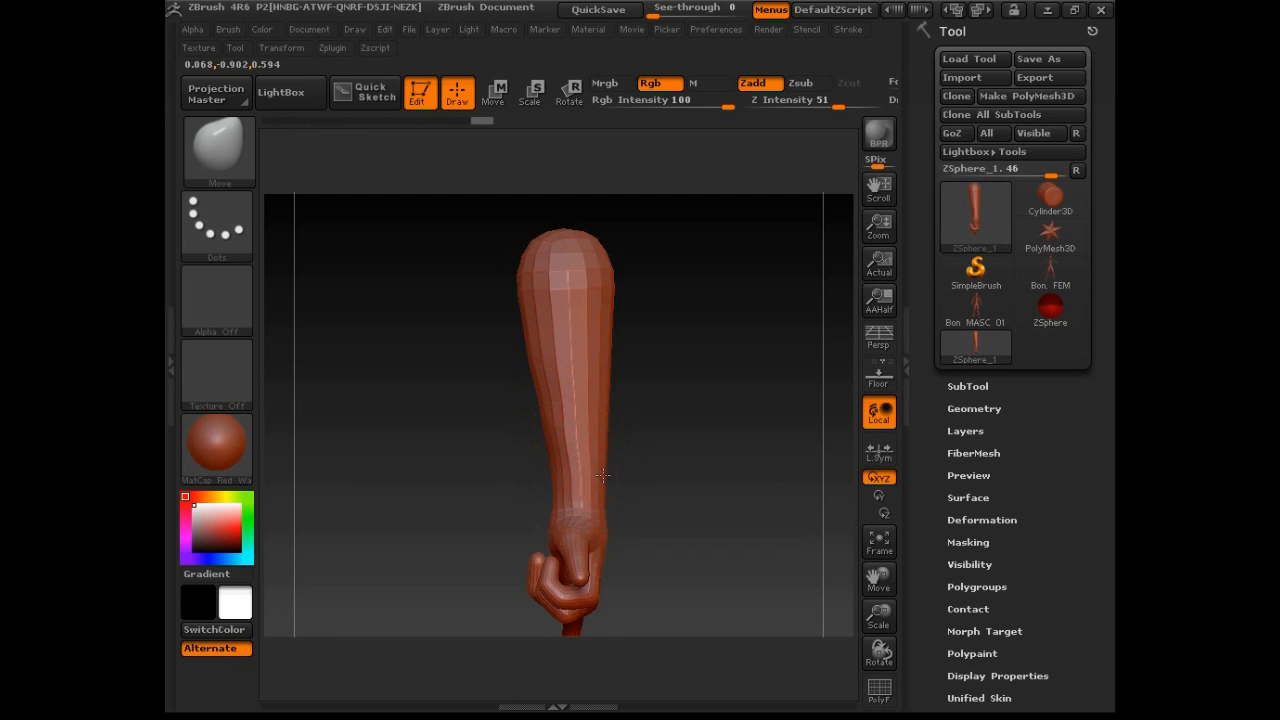
{"action": "left_click_drag", "start_coordinate": [611, 352], "coordinate": [616, 338]}
{"action": "mouse_move", "coordinate": [609, 270]}
{"action": "left_mouse_down"}
{"action": "mouse_move", "coordinate": [700, 394]}
{"action": "mouse_move", "coordinate": [663, 377]}
{"action": "mouse_move", "coordinate": [615, 400]}
{"action": "left_mouse_up"}
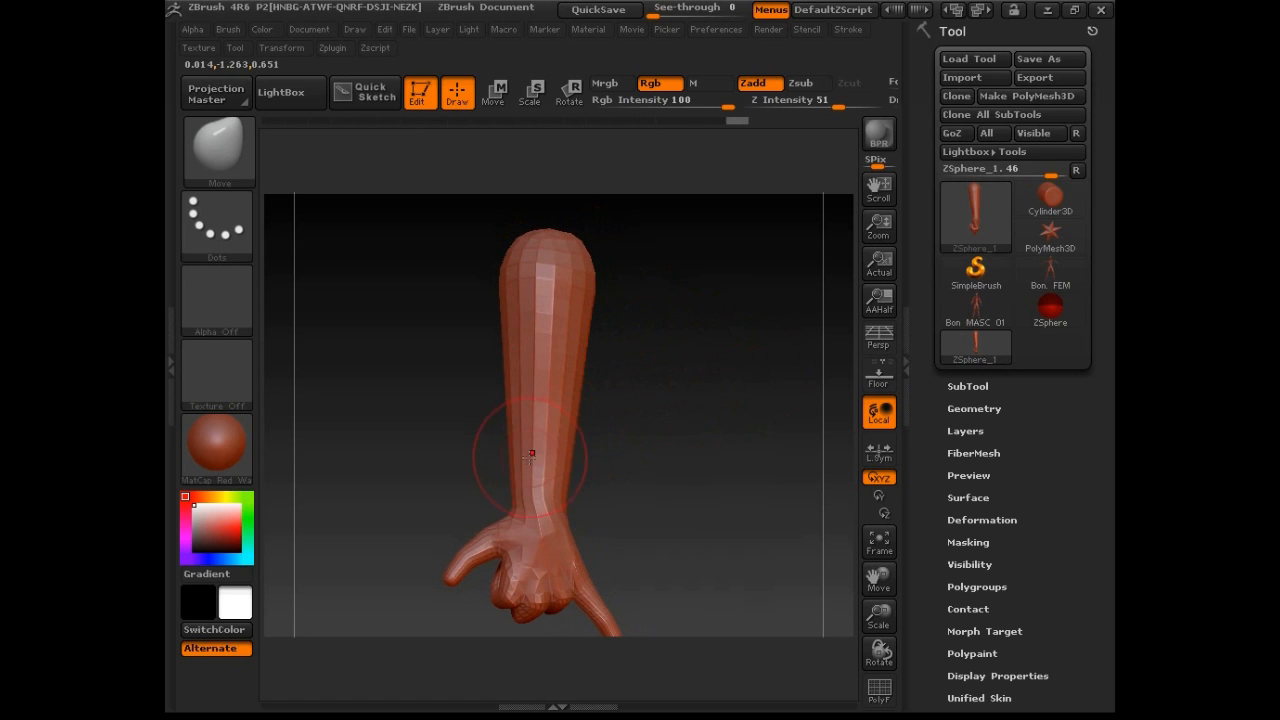
- Refine the lower forearm, wrist and back of the hand with the Move brush from several sides
{"action": "left_click_drag", "start_coordinate": [522, 488], "coordinate": [511, 510]}
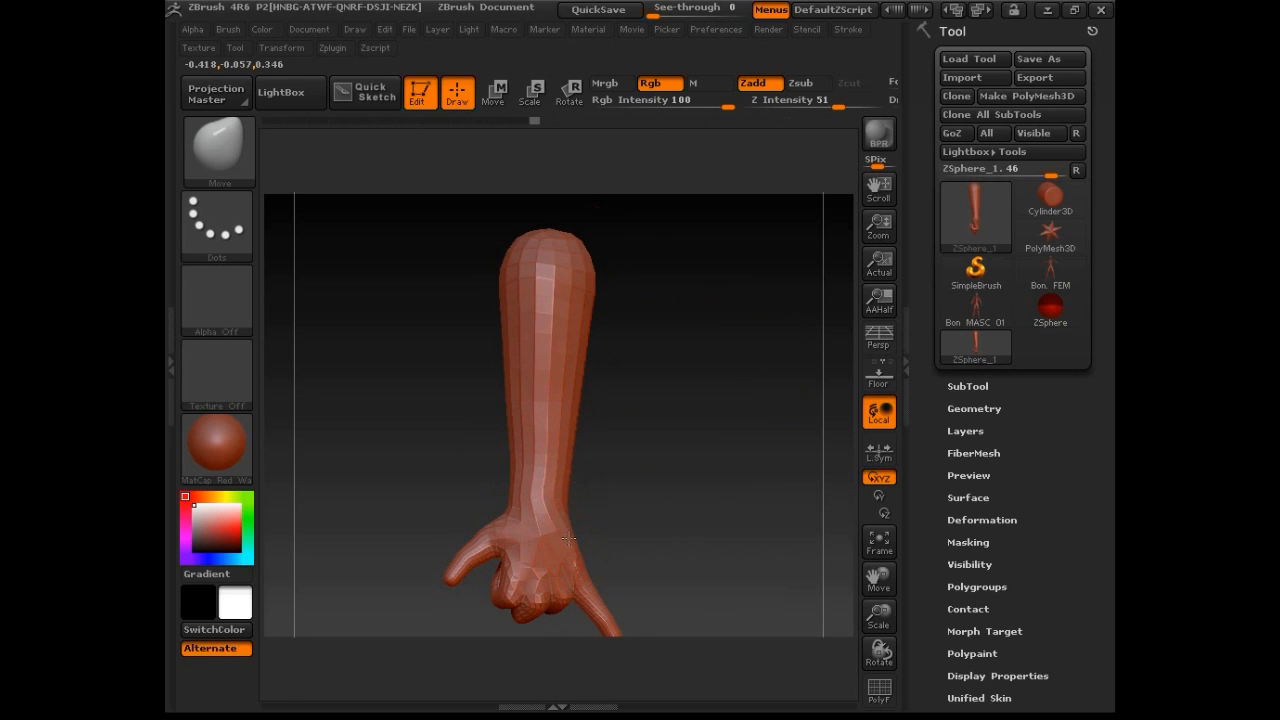
{"action": "left_click_drag", "start_coordinate": [576, 456], "coordinate": [571, 443]}
{"action": "left_click_drag", "start_coordinate": [542, 508], "coordinate": [535, 511]}
{"action": "mouse_move", "coordinate": [655, 423]}
{"action": "left_mouse_down"}
{"action": "mouse_move", "coordinate": [697, 420]}
{"action": "mouse_move", "coordinate": [659, 560]}
{"action": "left_mouse_up"}
{"action": "left_click_drag", "start_coordinate": [539, 571], "coordinate": [509, 563]}
{"action": "mouse_move", "coordinate": [630, 518]}
{"action": "left_mouse_down"}
{"action": "mouse_move", "coordinate": [692, 403]}
{"action": "mouse_move", "coordinate": [749, 480]}
{"action": "mouse_move", "coordinate": [537, 426]}
{"action": "left_mouse_up"}
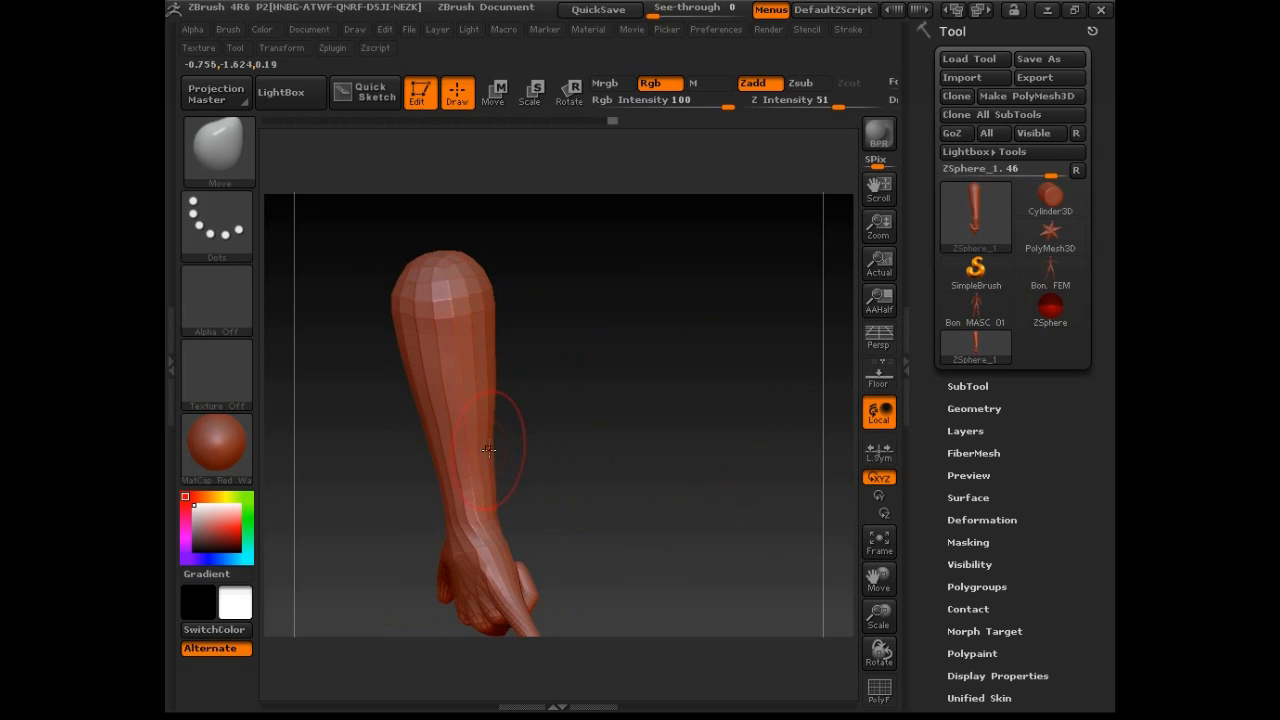
- Convert the skinned arm into a PolyMesh3D copy
{"action": "mouse_move", "coordinate": [546, 337]}
{"action": "left_mouse_down"}
{"action": "mouse_move", "coordinate": [677, 403]}
{"action": "mouse_move", "coordinate": [686, 374]}
{"action": "mouse_move", "coordinate": [701, 383]}
{"action": "mouse_move", "coordinate": [686, 551]}
{"action": "mouse_move", "coordinate": [666, 337]}
{"action": "left_mouse_up"}
{"action": "left_click", "coordinate": [1040, 96]}
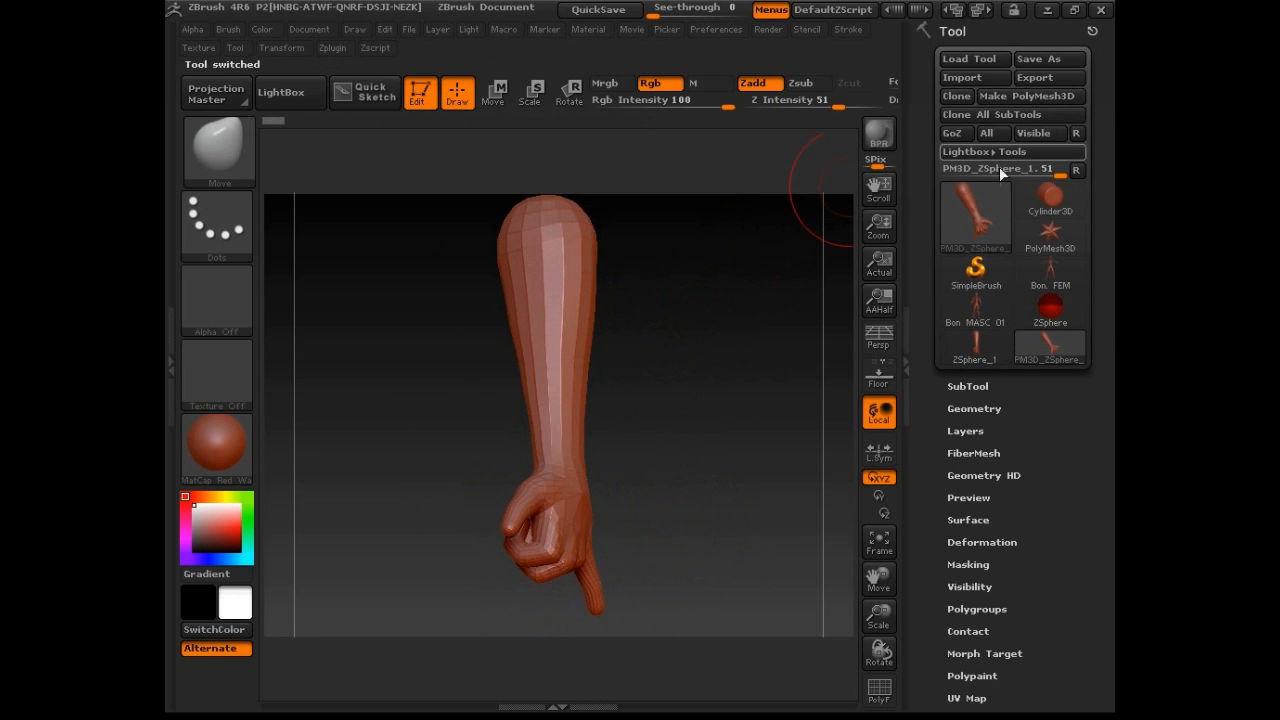
{"action": "left_click_drag", "start_coordinate": [706, 491], "coordinate": [661, 413]}
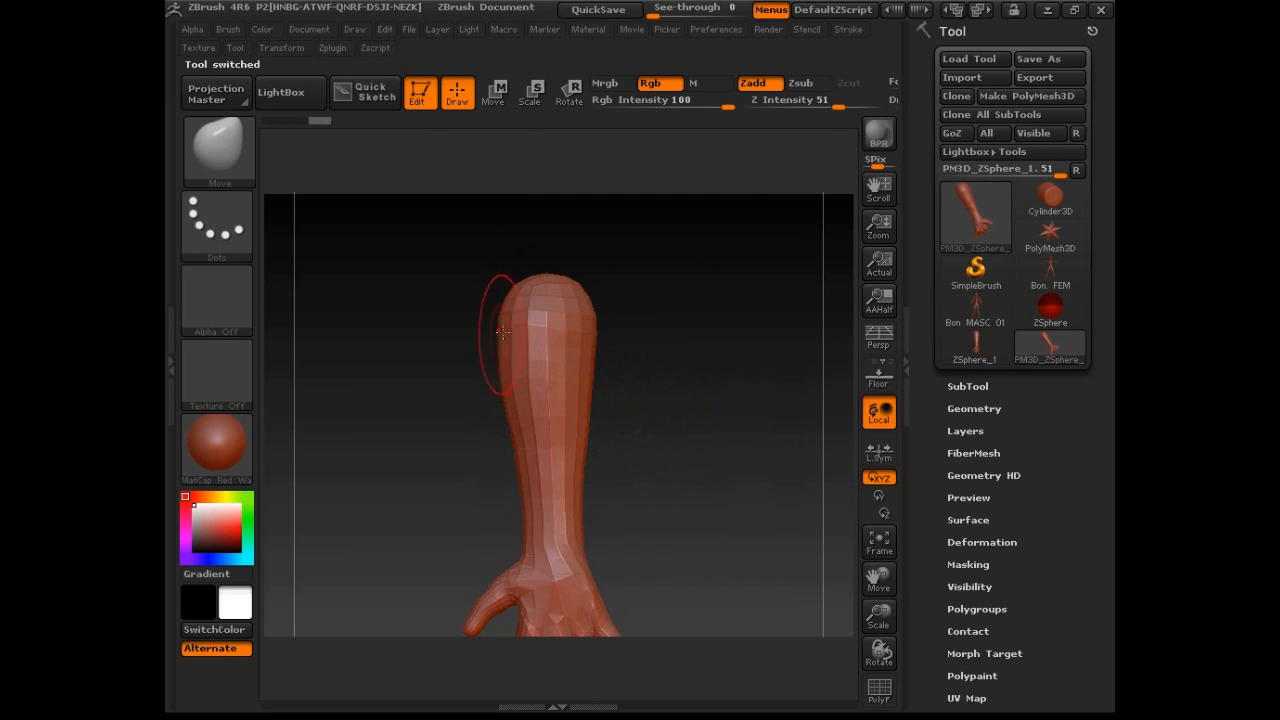
{"action": "left_click", "coordinate": [906, 400]}
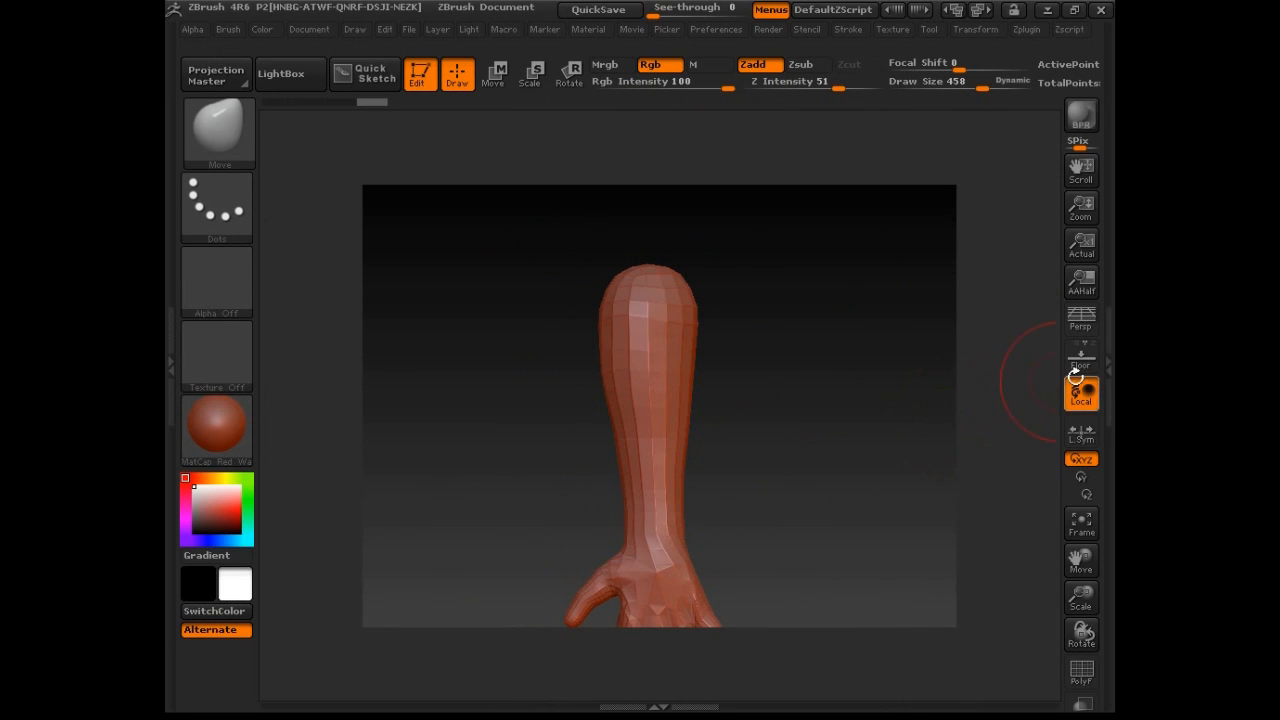
{"action": "left_click", "coordinate": [1111, 398]}
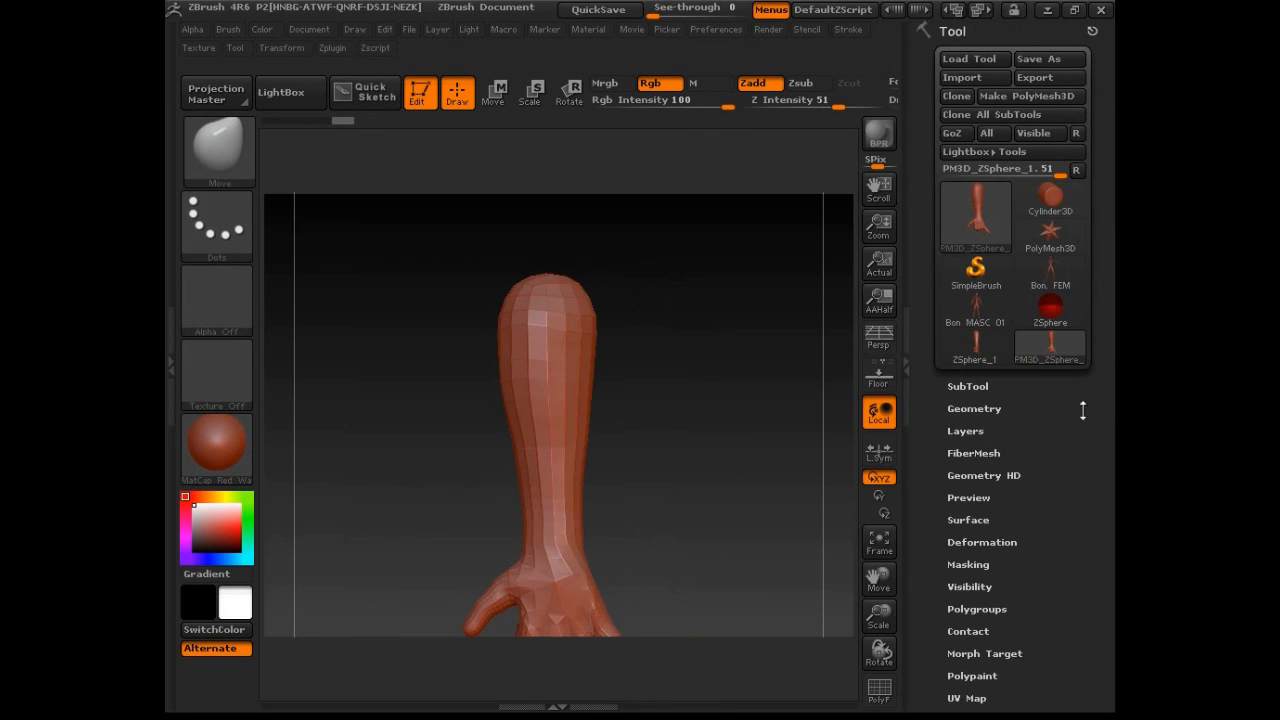
- Compare the Geometry subdivision options of the ZSphere_1 tool with those of its PolyMesh3D copy
{"action": "left_click", "coordinate": [982, 347]}
{"action": "left_click", "coordinate": [982, 407]}
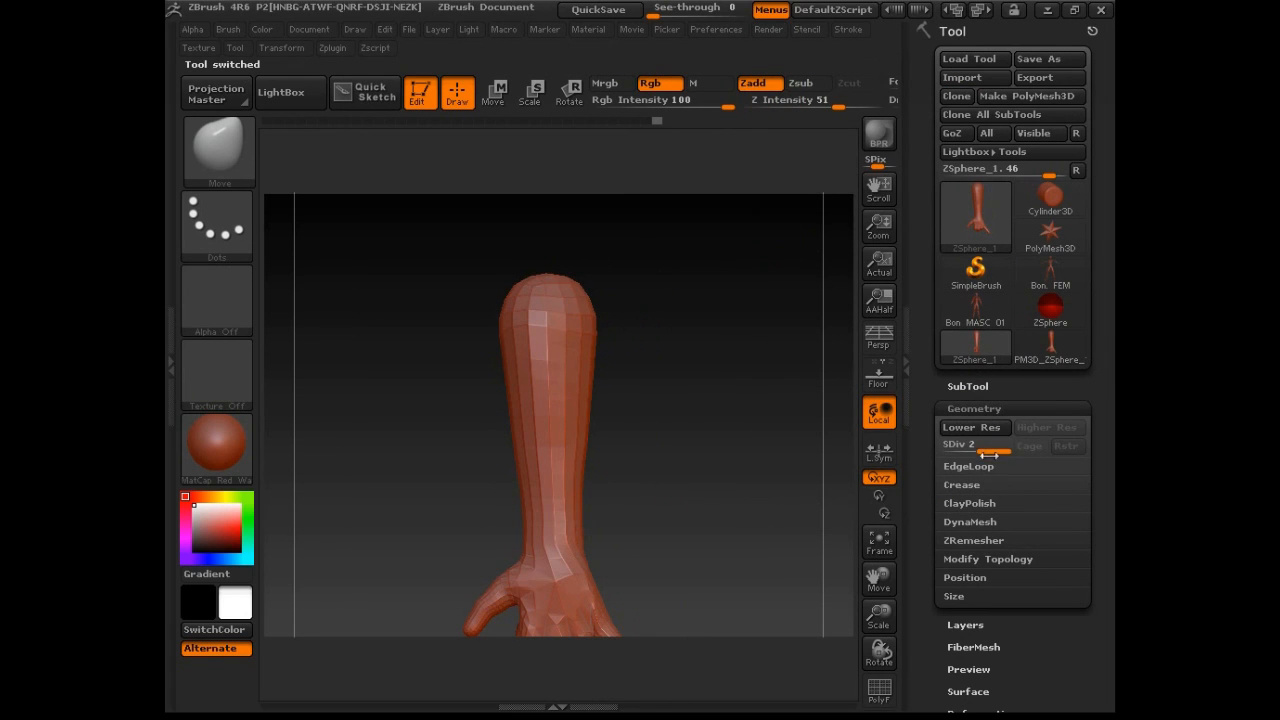
{"action": "left_click", "coordinate": [1048, 356]}
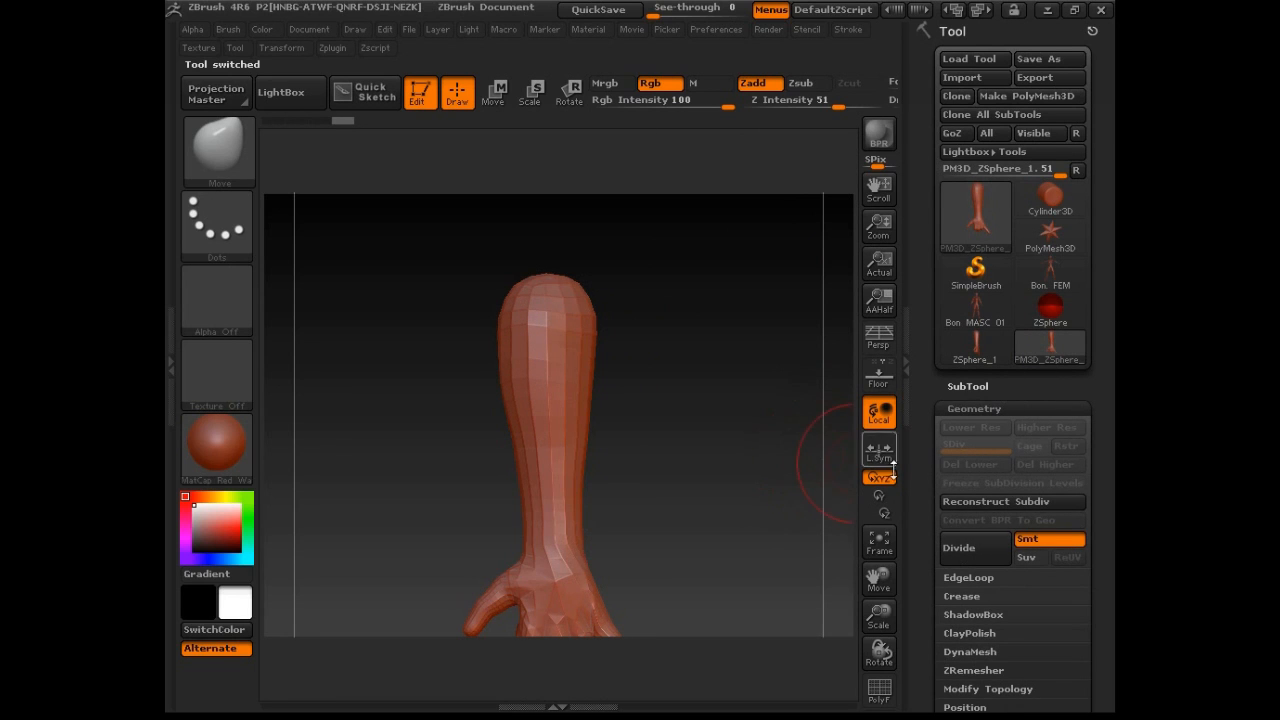
- Subdivide the PolyMesh3D arm once to reach SDiv 2
{"action": "left_click", "coordinate": [975, 550]}
{"action": "mouse_move", "coordinate": [682, 472]}
{"action": "left_mouse_down"}
{"action": "mouse_move", "coordinate": [700, 386]}
{"action": "mouse_move", "coordinate": [706, 398]}
{"action": "mouse_move", "coordinate": [609, 346]}
{"action": "left_mouse_up"}
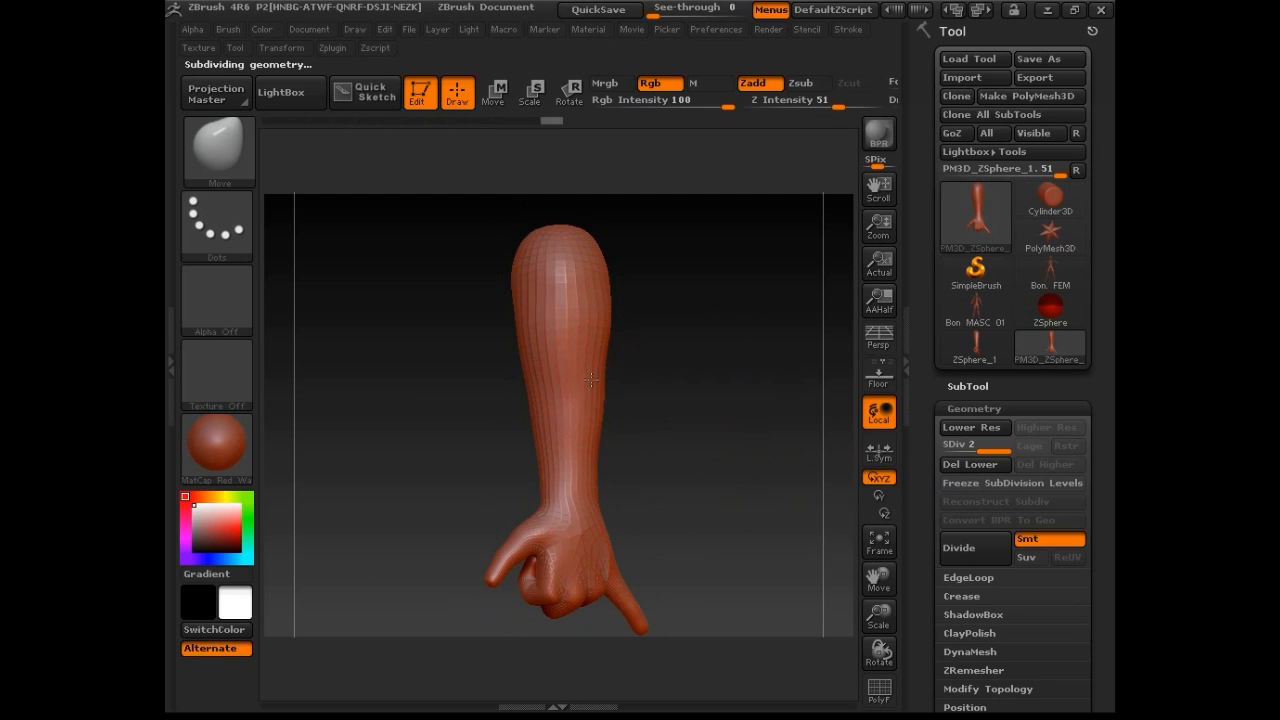
{"action": "mouse_move", "coordinate": [683, 451]}
{"action": "left_mouse_down"}
{"action": "mouse_move", "coordinate": [686, 409]}
{"action": "mouse_move", "coordinate": [633, 457]}
{"action": "mouse_move", "coordinate": [666, 477]}
{"action": "left_mouse_up"}
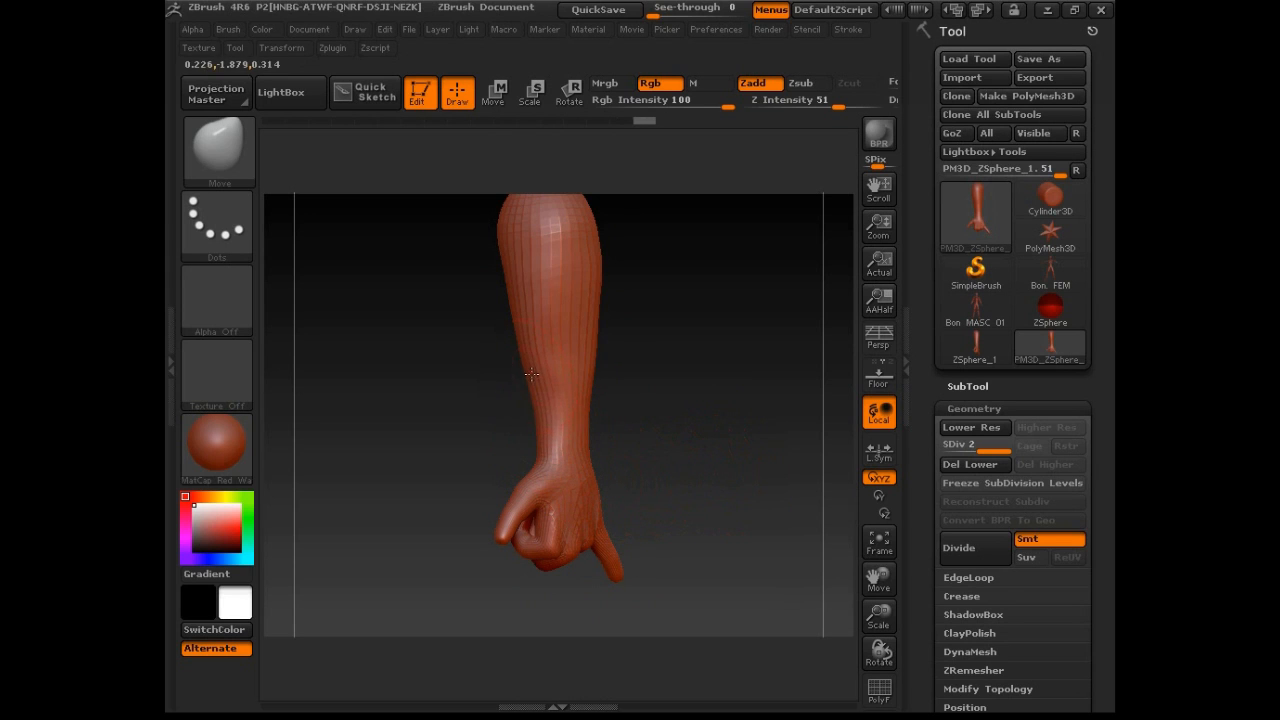
- Show the polyframe, isolate the palm's polygroup, and restore the whole mesh
{"action": "left_click", "coordinate": [880, 690]}
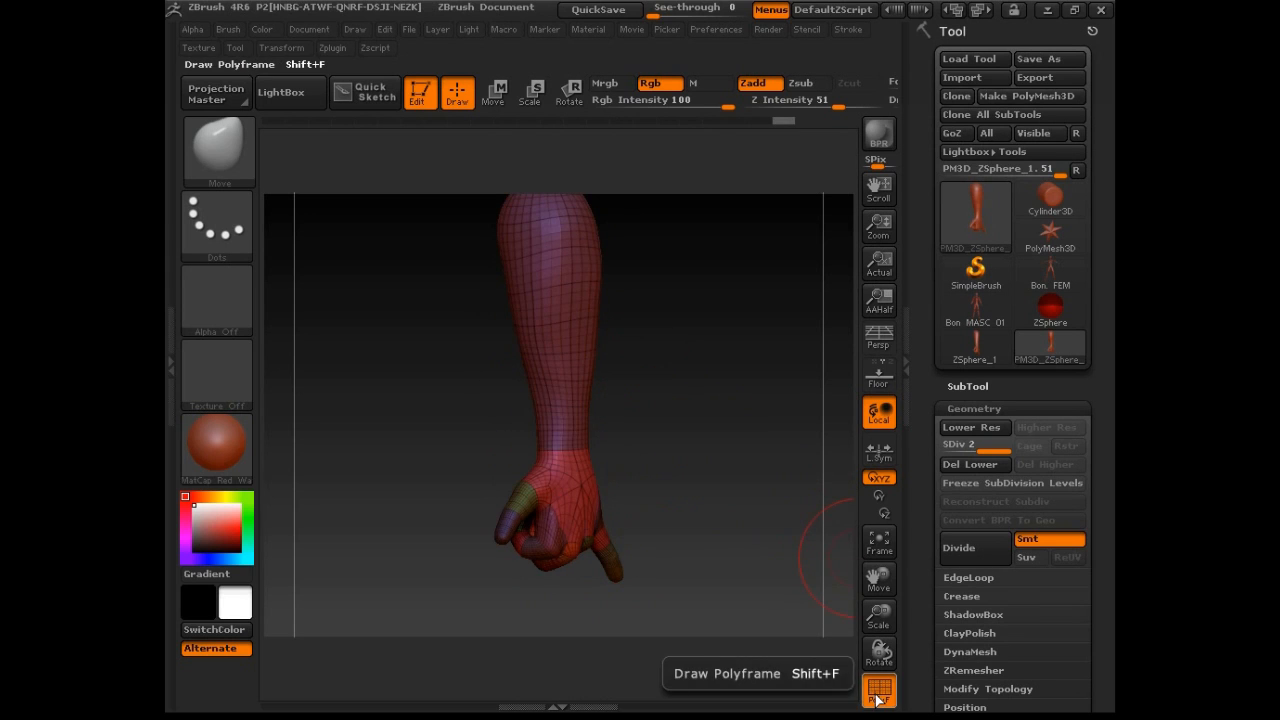
{"action": "left_click_drag", "start_coordinate": [580, 514], "coordinate": [606, 512]}
{"action": "mouse_move", "coordinate": [723, 456]}
{"action": "left_mouse_down"}
{"action": "mouse_move", "coordinate": [743, 449]}
{"action": "mouse_move", "coordinate": [726, 438]}
{"action": "mouse_move", "coordinate": [727, 450]}
{"action": "mouse_move", "coordinate": [723, 427]}
{"action": "mouse_move", "coordinate": [469, 414]}
{"action": "mouse_move", "coordinate": [680, 423]}
{"action": "left_mouse_up"}
{"action": "left_click", "coordinate": [600, 475], "text": "ctrl+shift"}
{"action": "key", "text": "ctrl+shift"}
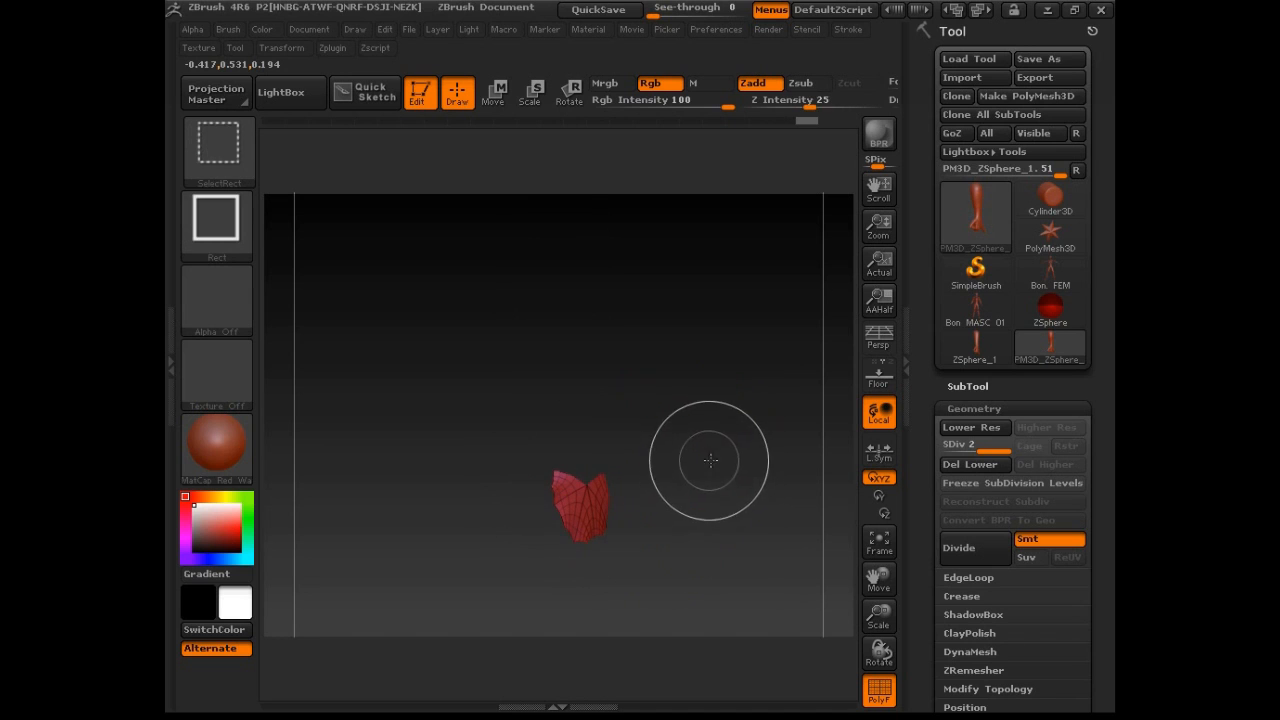
{"action": "left_click", "coordinate": [707, 461], "text": "ctrl+shift"}
- Isolate the forearm's polygroup and a thumb segment's polygroup in turn, restoring the whole mesh after each
{"action": "left_click", "coordinate": [564, 346], "text": "ctrl+shift"}
{"action": "left_click_drag", "start_coordinate": [642, 376], "coordinate": [757, 377]}
{"action": "left_click", "coordinate": [689, 394], "text": "ctrl+shift"}
{"action": "left_click_drag", "start_coordinate": [674, 454], "coordinate": [599, 441]}
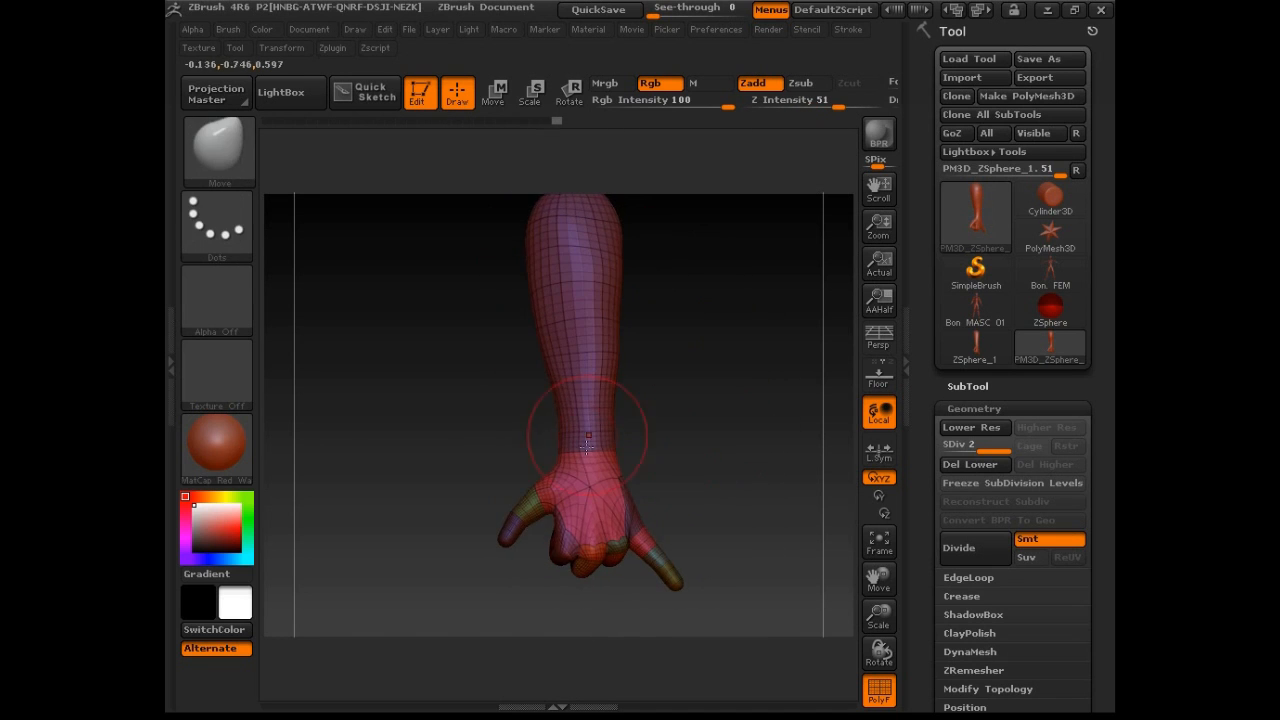
{"action": "left_click", "coordinate": [520, 508], "text": "ctrl+shift"}
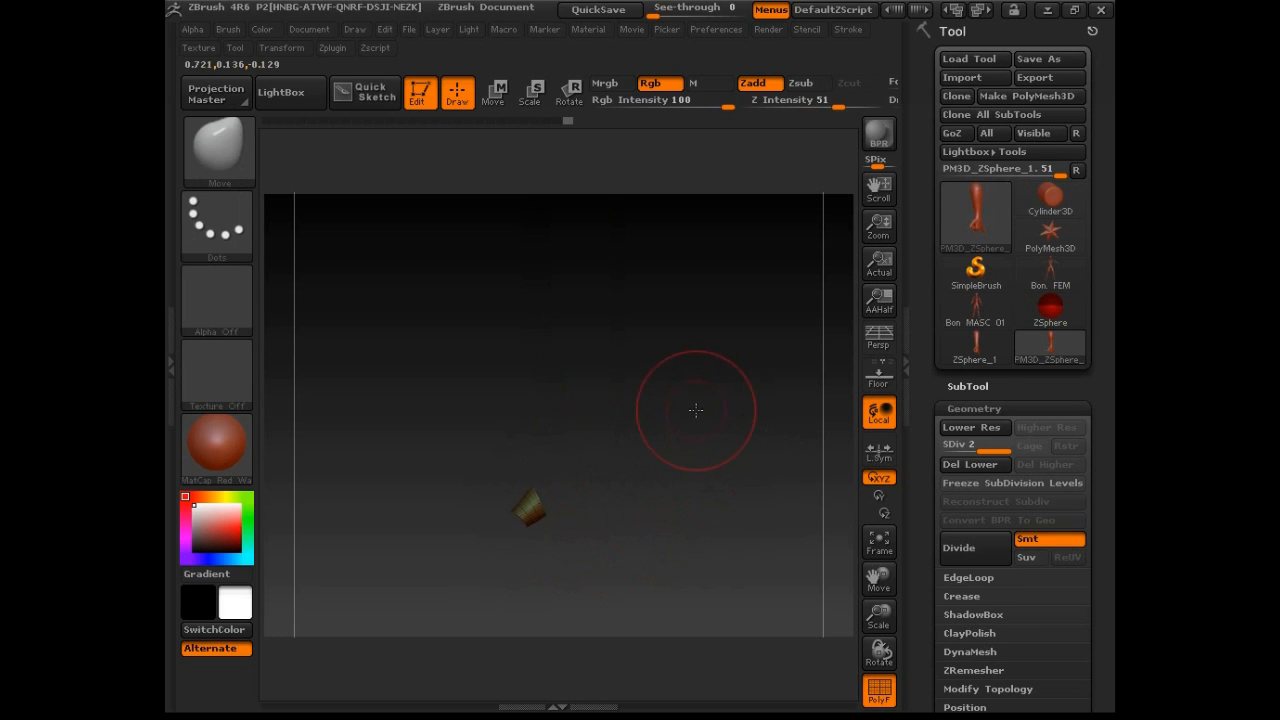
{"action": "left_click", "coordinate": [696, 410], "text": "ctrl+shift"}
{"action": "left_click_drag", "start_coordinate": [729, 457], "coordinate": [491, 521]}
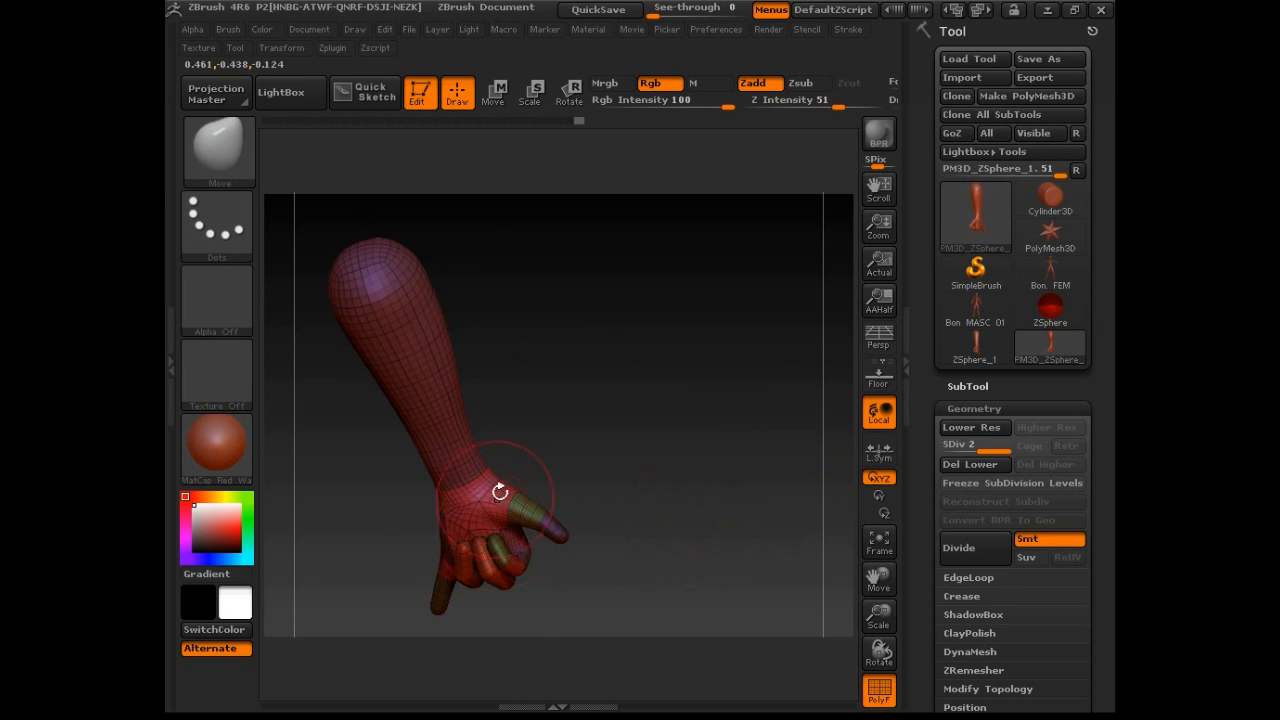
- Isolate the curled fingers' polygroup, restore the whole arm, and turn off the polyframe
{"action": "left_click", "coordinate": [487, 566], "text": "ctrl+shift"}
{"action": "left_click_drag", "start_coordinate": [548, 458], "coordinate": [517, 528]}
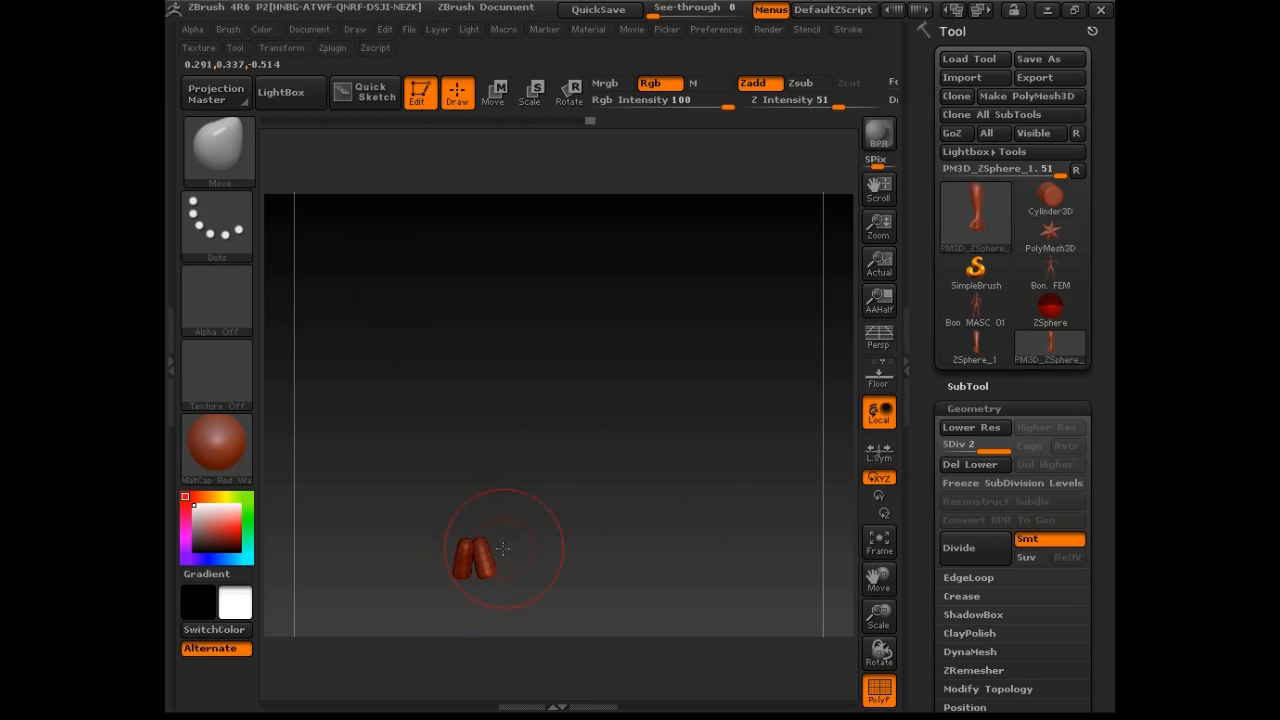
{"action": "left_click_drag", "start_coordinate": [589, 516], "coordinate": [572, 447]}
{"action": "left_click", "coordinate": [645, 487], "text": "ctrl+shift"}
{"action": "left_click_drag", "start_coordinate": [657, 500], "coordinate": [580, 270]}
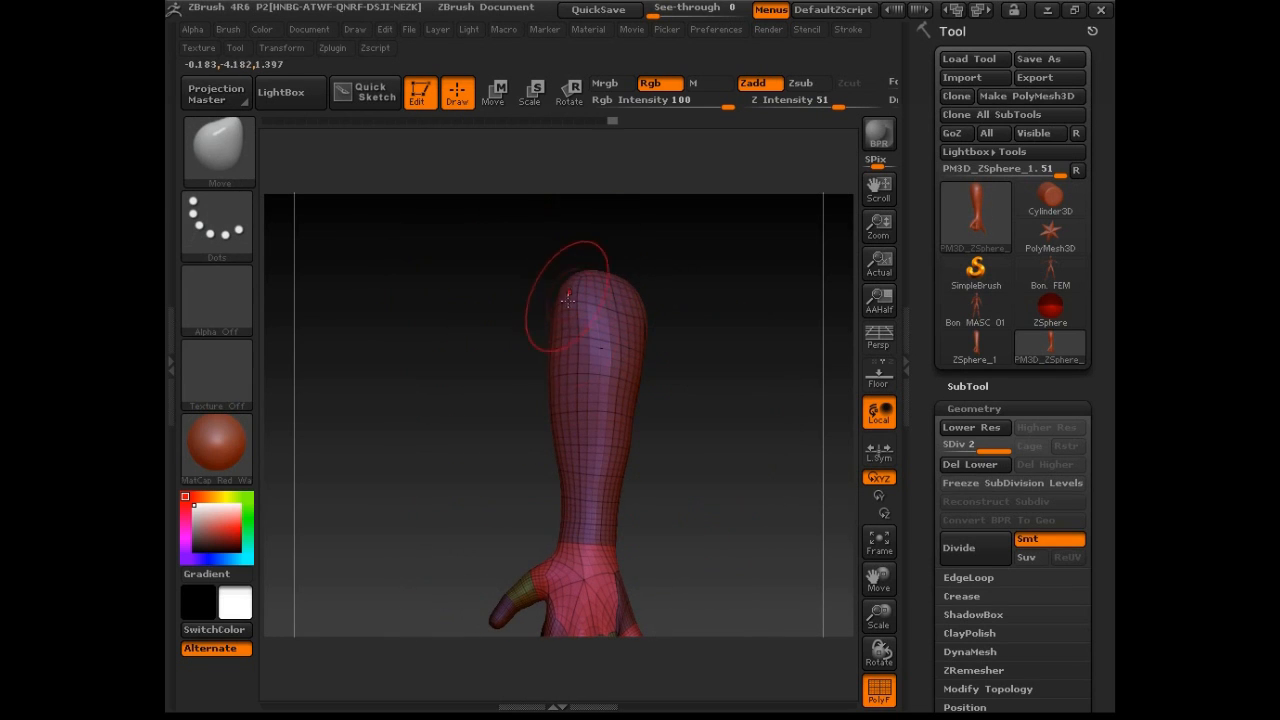
{"action": "left_click_drag", "start_coordinate": [686, 500], "coordinate": [747, 470]}
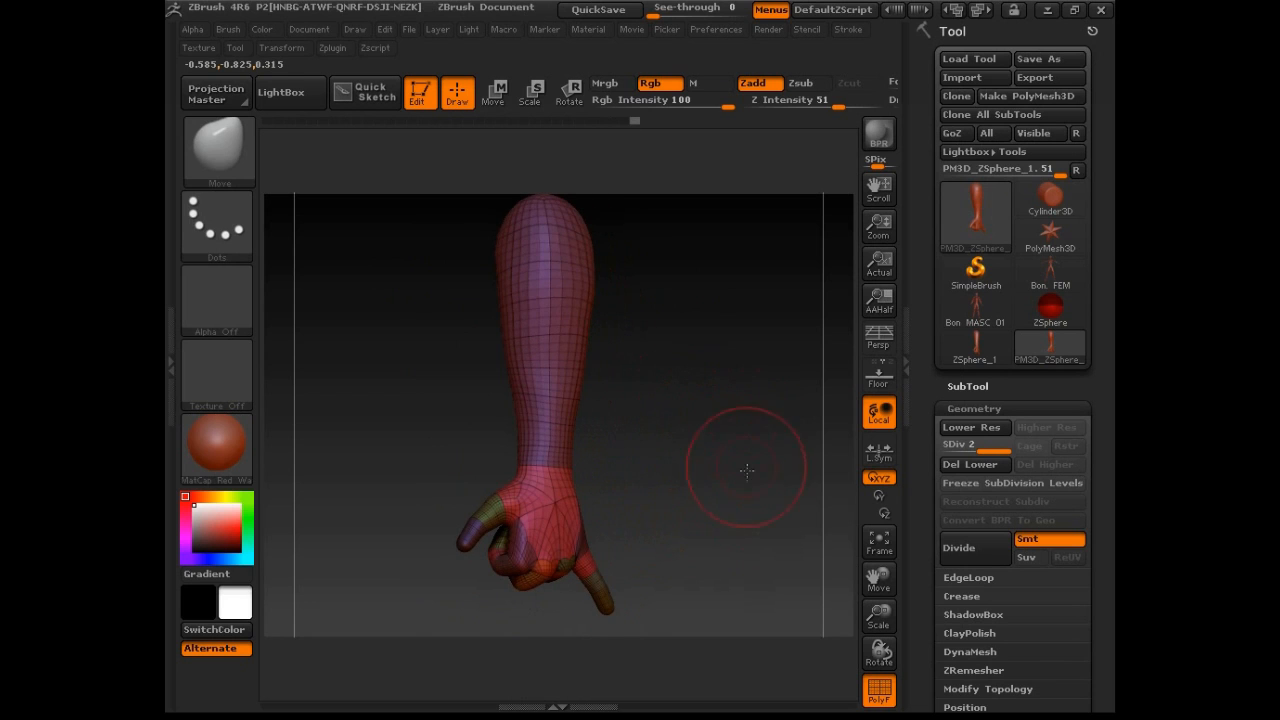
{"action": "left_click", "coordinate": [880, 690]}
{"action": "left_click_drag", "start_coordinate": [660, 408], "coordinate": [694, 434]}
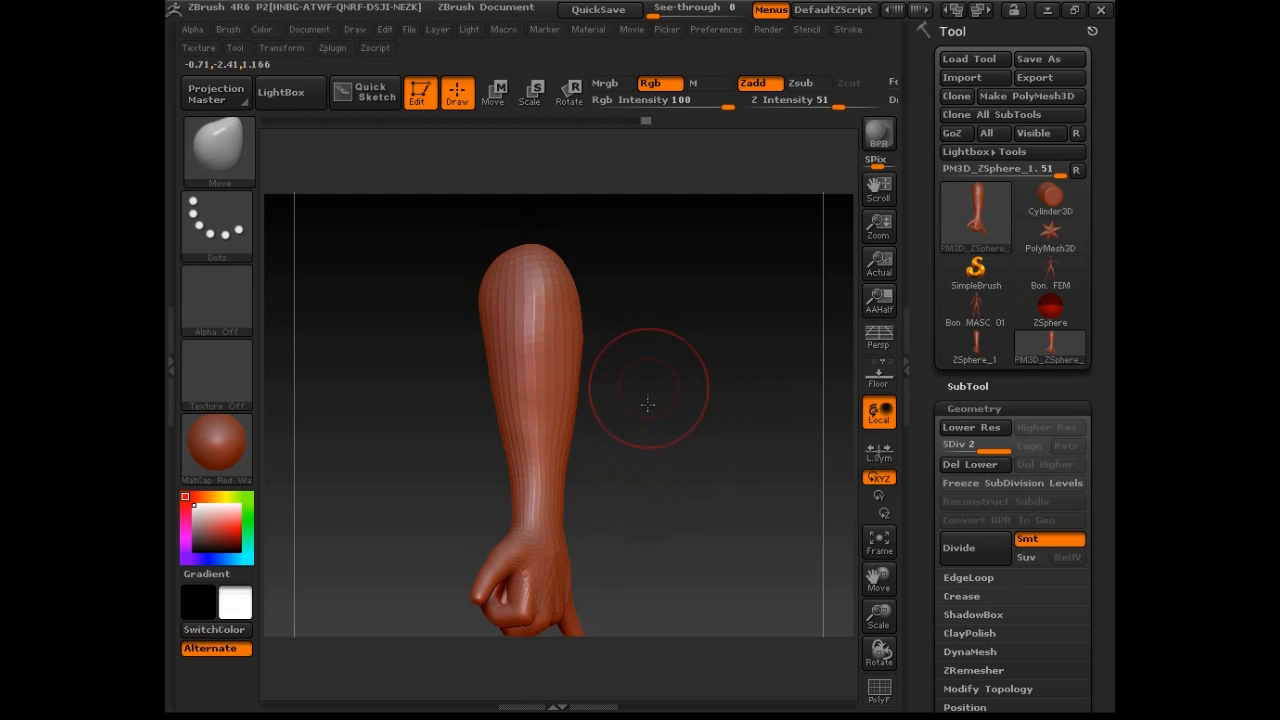
{"action": "left_click_drag", "start_coordinate": [648, 404], "coordinate": [692, 400]}
- Try the MatCap Sculpy, ReflectRed, MatCap White01 and BasicMaterial materials on the arm, returning to MatCap Sculpy
{"action": "left_click", "coordinate": [219, 452]}
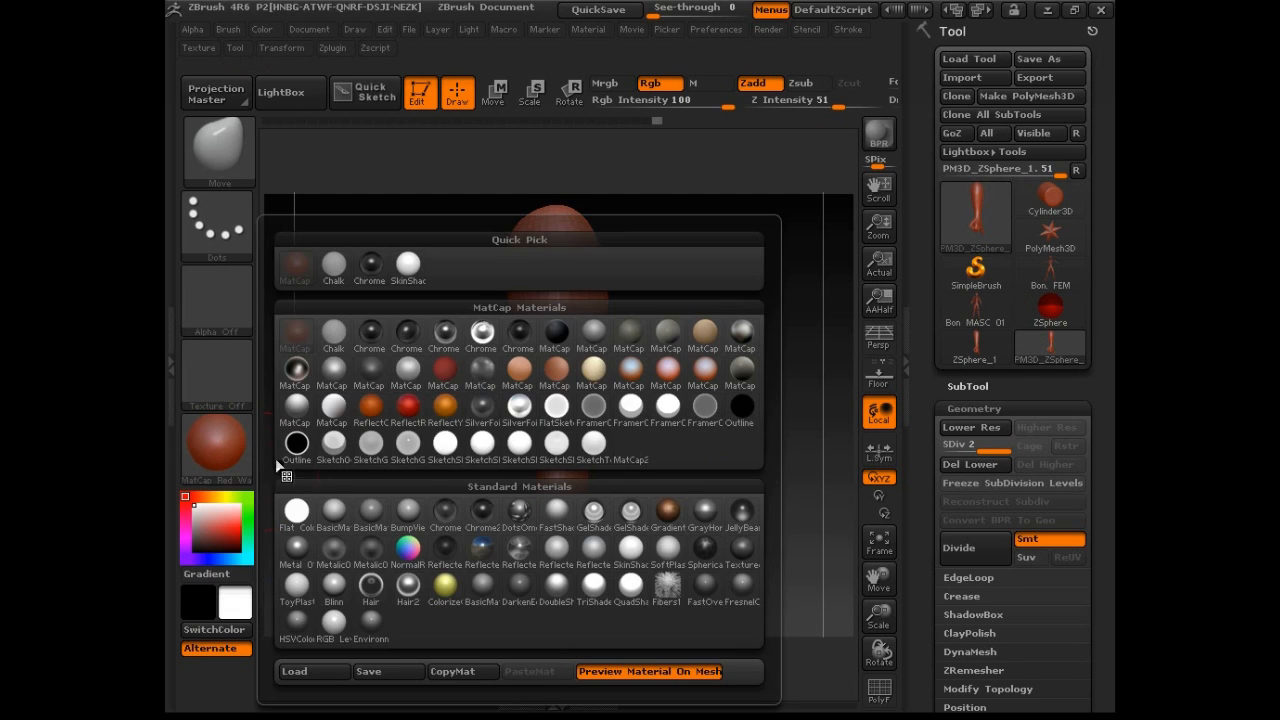
{"action": "left_click", "coordinate": [525, 377]}
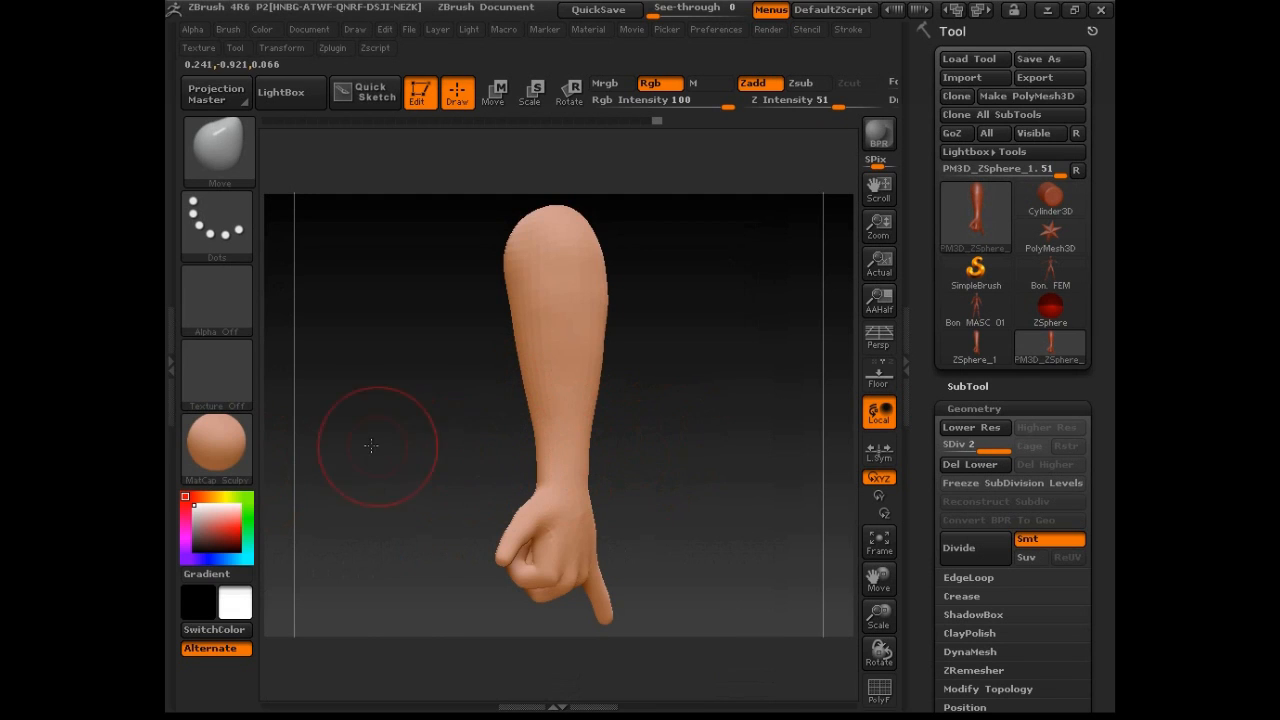
{"action": "left_click", "coordinate": [217, 447]}
{"action": "left_click", "coordinate": [432, 400]}
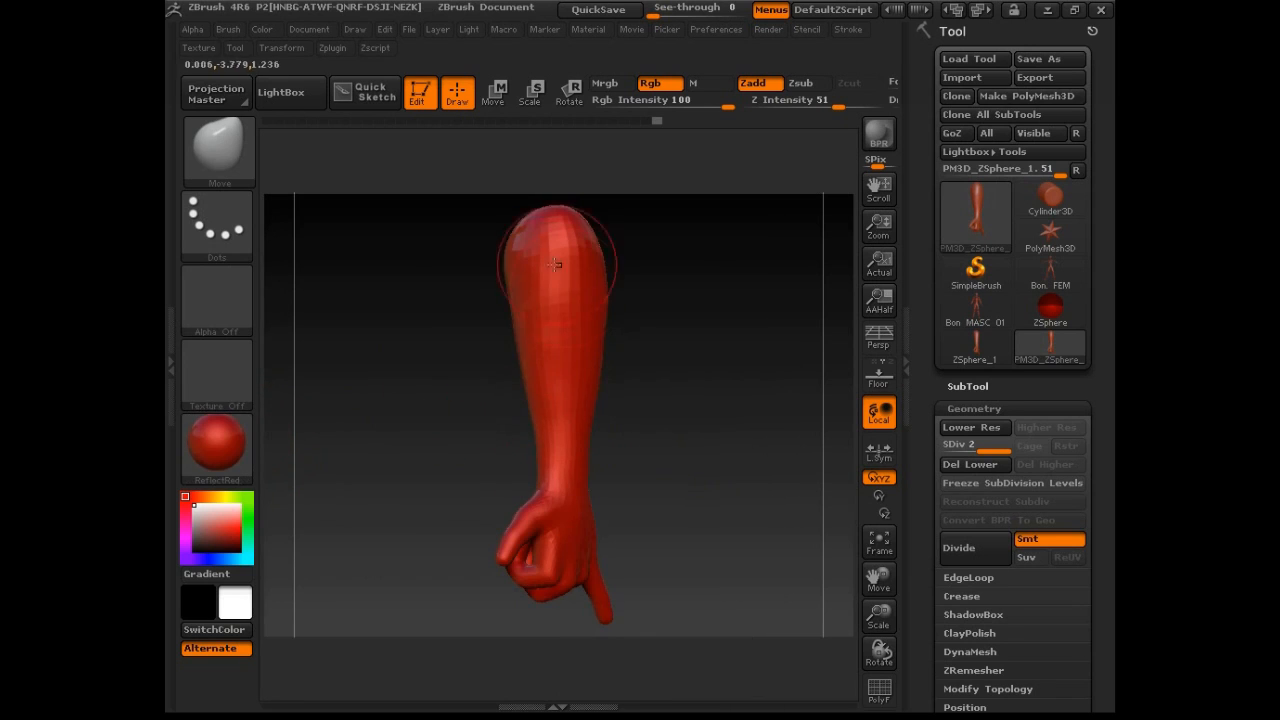
{"action": "left_click", "coordinate": [217, 447]}
{"action": "left_click", "coordinate": [336, 405]}
{"action": "left_click", "coordinate": [217, 447]}
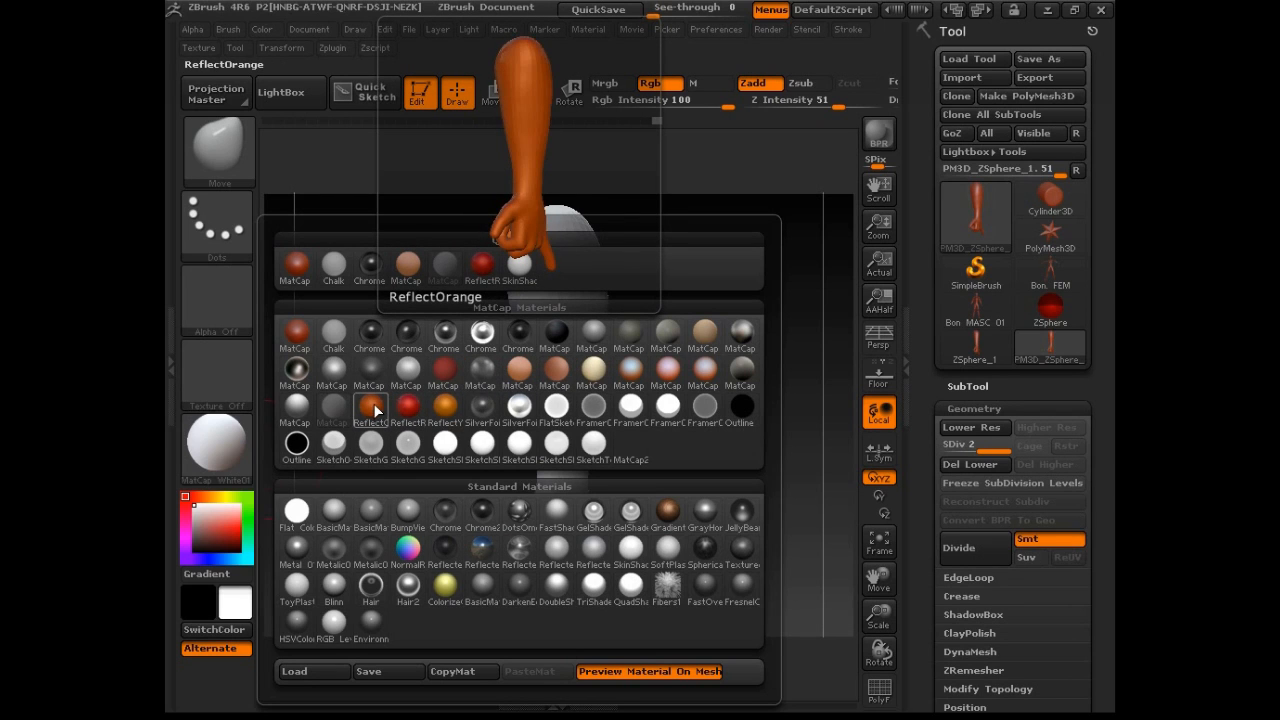
{"action": "left_click", "coordinate": [338, 512]}
{"action": "left_click", "coordinate": [217, 445]}
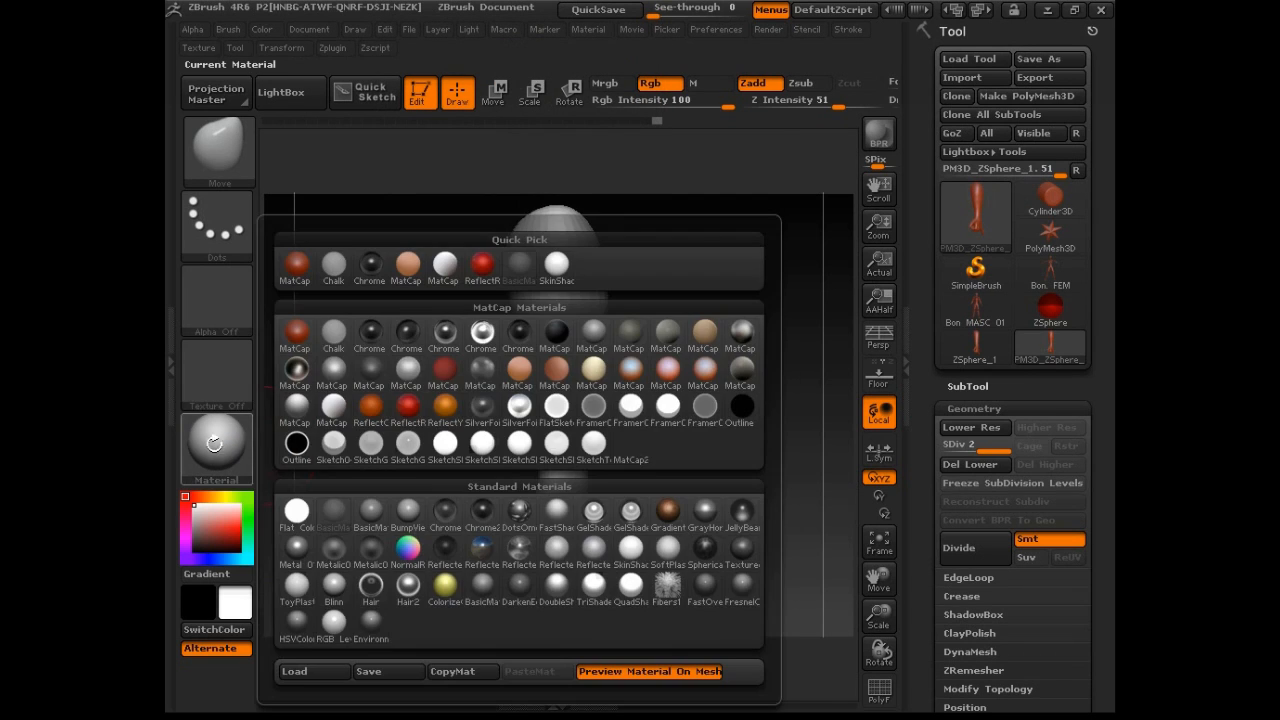
{"action": "left_click", "coordinate": [552, 370]}
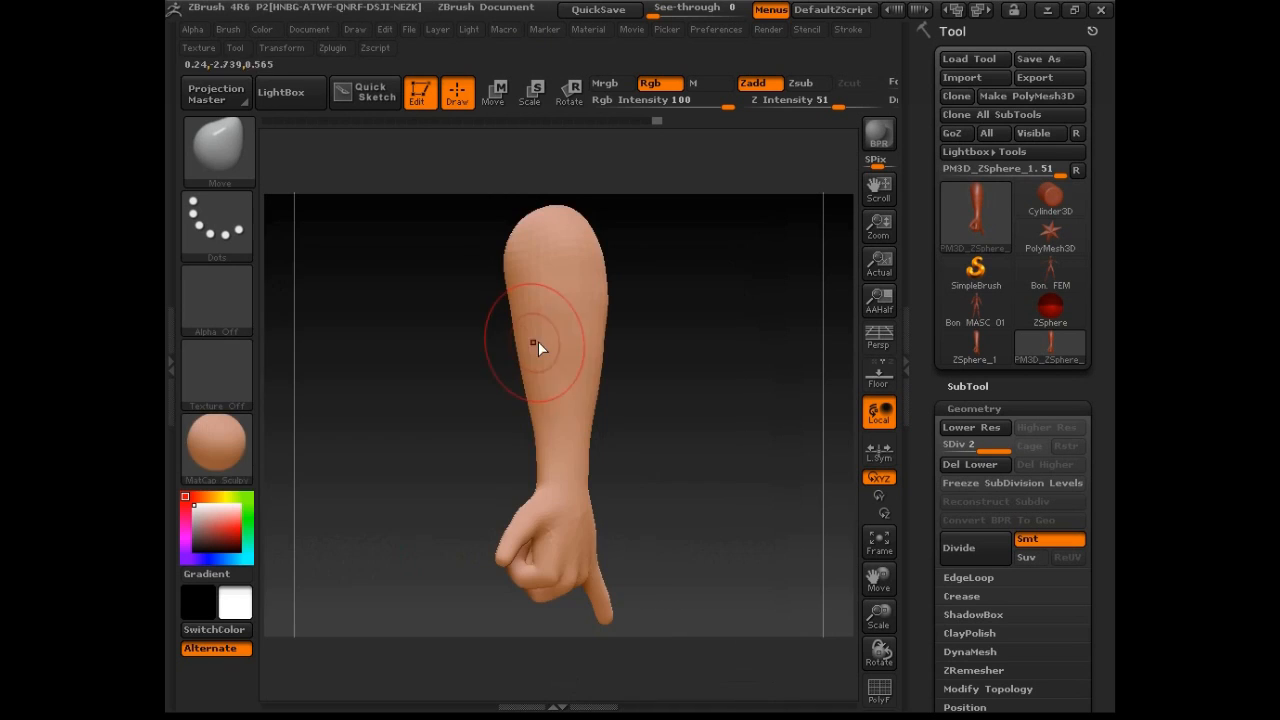
- Apply BasicMaterial to the arm and tint it a light brown skin colour
{"action": "left_click", "coordinate": [168, 398]}
{"action": "left_click", "coordinate": [418, 445]}
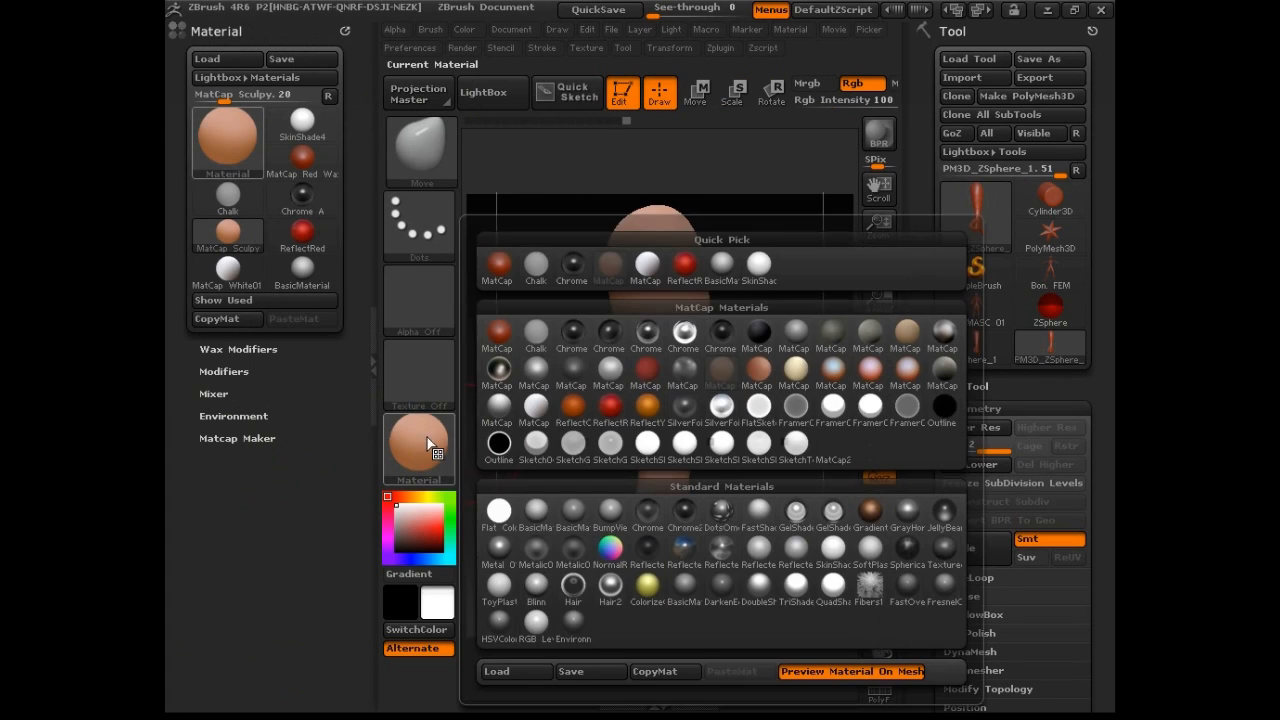
{"action": "left_click", "coordinate": [538, 514]}
{"action": "left_click_drag", "start_coordinate": [399, 497], "coordinate": [412, 519]}
{"action": "left_click", "coordinate": [416, 523]}
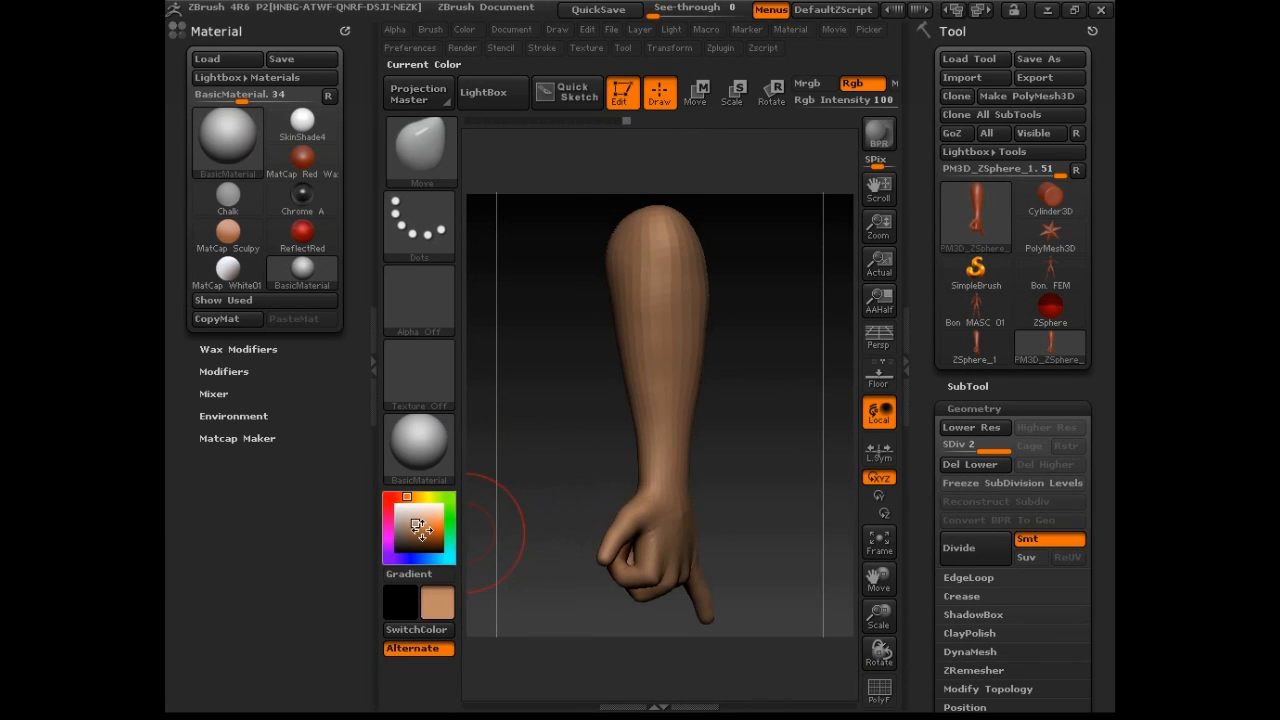
- Subdivide the arm mesh two more times to reach SDiv 4
{"action": "left_click_drag", "start_coordinate": [563, 431], "coordinate": [800, 430]}
{"action": "left_click", "coordinate": [970, 549]}
{"action": "left_click", "coordinate": [965, 546]}
{"action": "mouse_move", "coordinate": [754, 469]}
{"action": "left_mouse_down"}
{"action": "mouse_move", "coordinate": [786, 351]}
{"action": "mouse_move", "coordinate": [769, 477]}
{"action": "mouse_move", "coordinate": [786, 383]}
{"action": "mouse_move", "coordinate": [810, 406]}
{"action": "mouse_move", "coordinate": [774, 429]}
{"action": "mouse_move", "coordinate": [792, 518]}
{"action": "mouse_move", "coordinate": [693, 462]}
{"action": "left_mouse_up"}
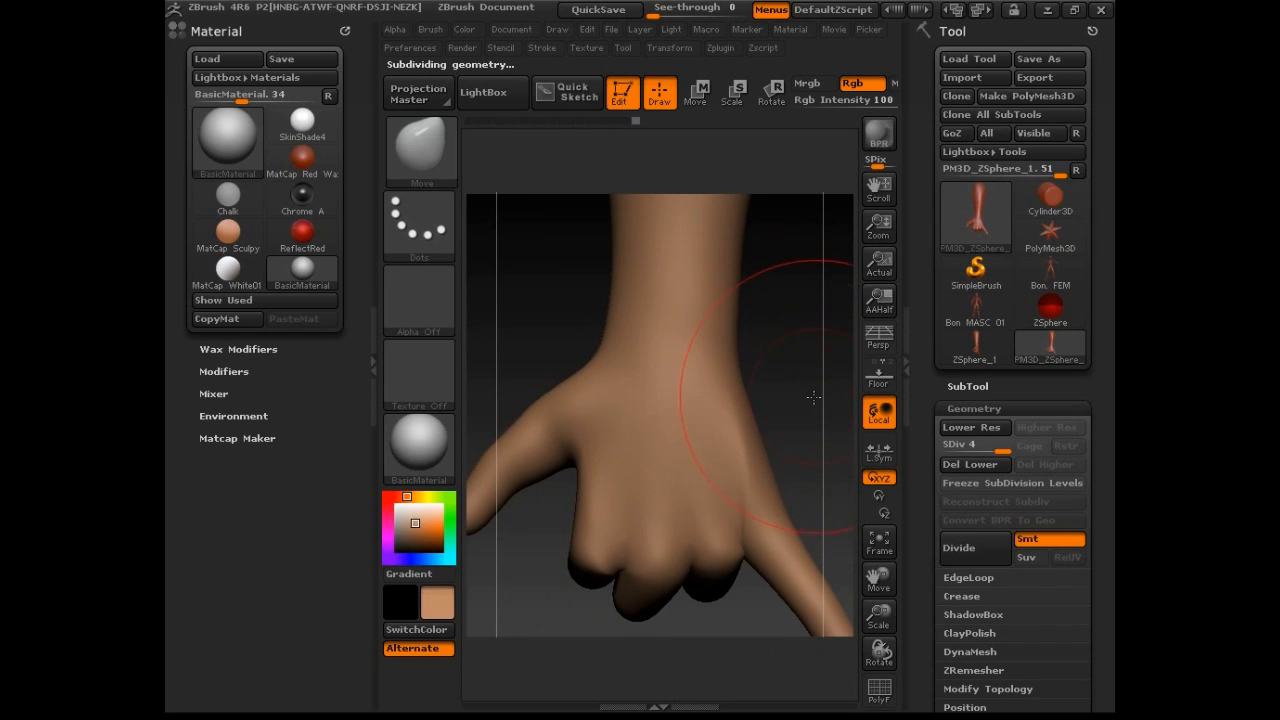
- Set the Move brush's draw size to 156 and pull the web between thumb and index finger outward
{"action": "key", "text": "space"}
{"action": "left_click_drag", "start_coordinate": [582, 432], "coordinate": [554, 429]}
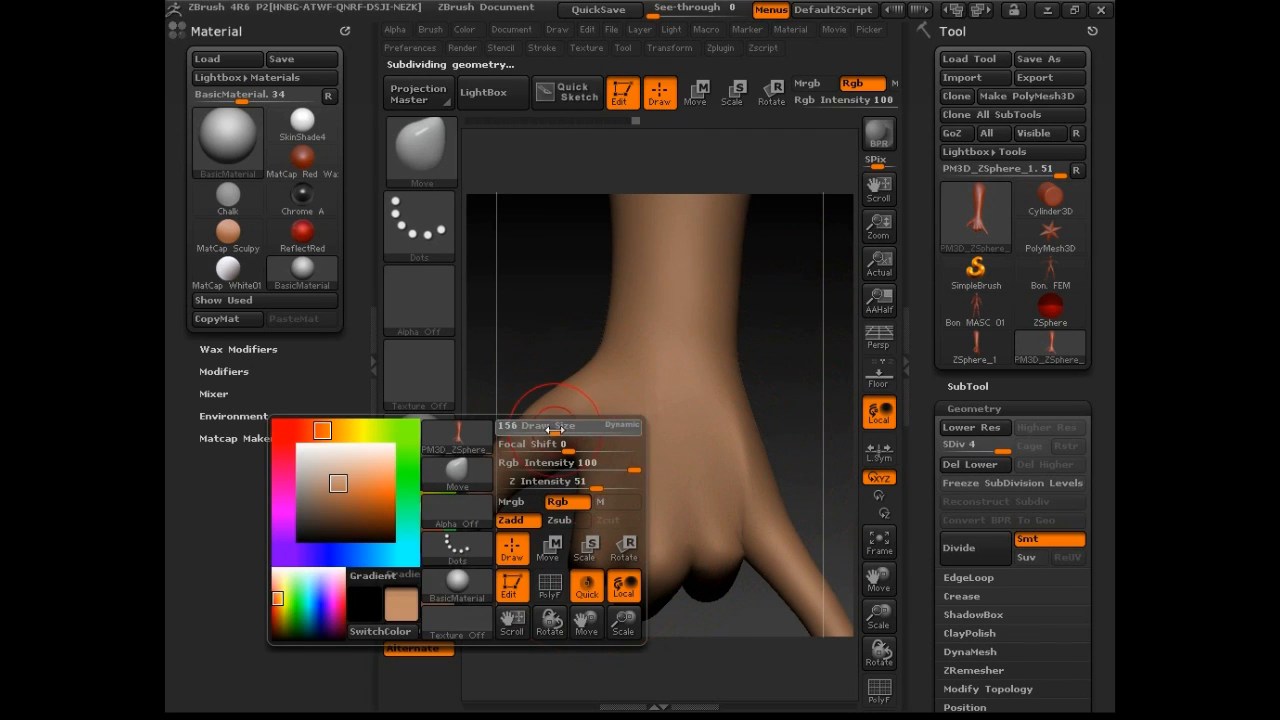
{"action": "left_click_drag", "start_coordinate": [586, 478], "coordinate": [564, 463]}
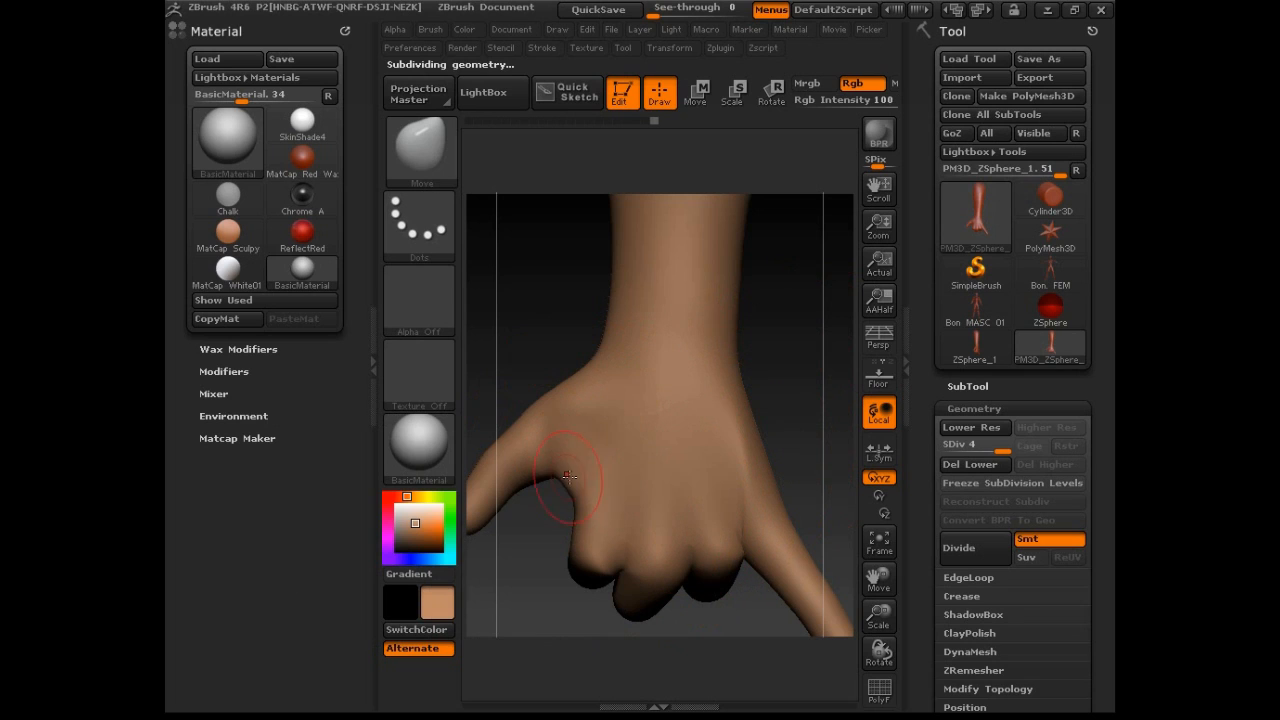
{"action": "mouse_move", "coordinate": [775, 380]}
{"action": "left_mouse_down"}
{"action": "mouse_move", "coordinate": [808, 363]}
{"action": "mouse_move", "coordinate": [720, 457]}
{"action": "mouse_move", "coordinate": [763, 380]}
{"action": "mouse_move", "coordinate": [743, 374]}
{"action": "mouse_move", "coordinate": [773, 397]}
{"action": "left_mouse_up"}
- Switch to the Magnify brush and raise subtle bulges on the back of the hand
{"action": "right_click", "coordinate": [566, 503]}
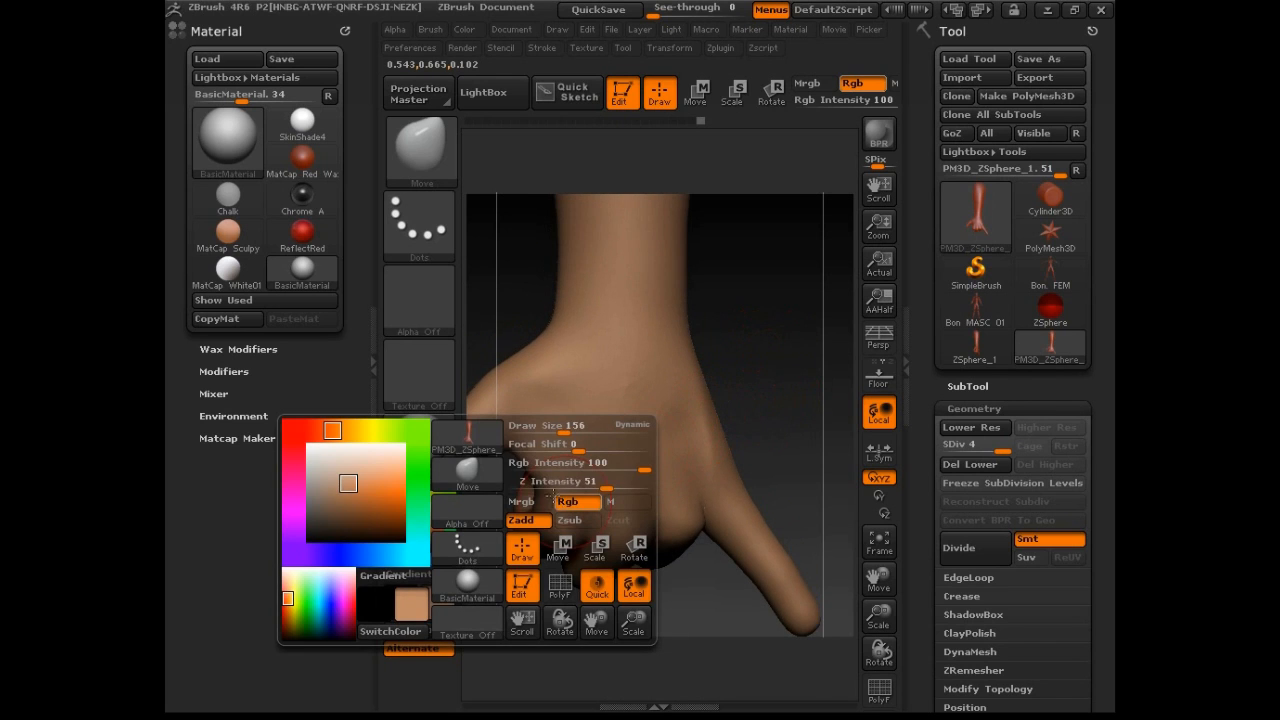
{"action": "left_click", "coordinate": [494, 459]}
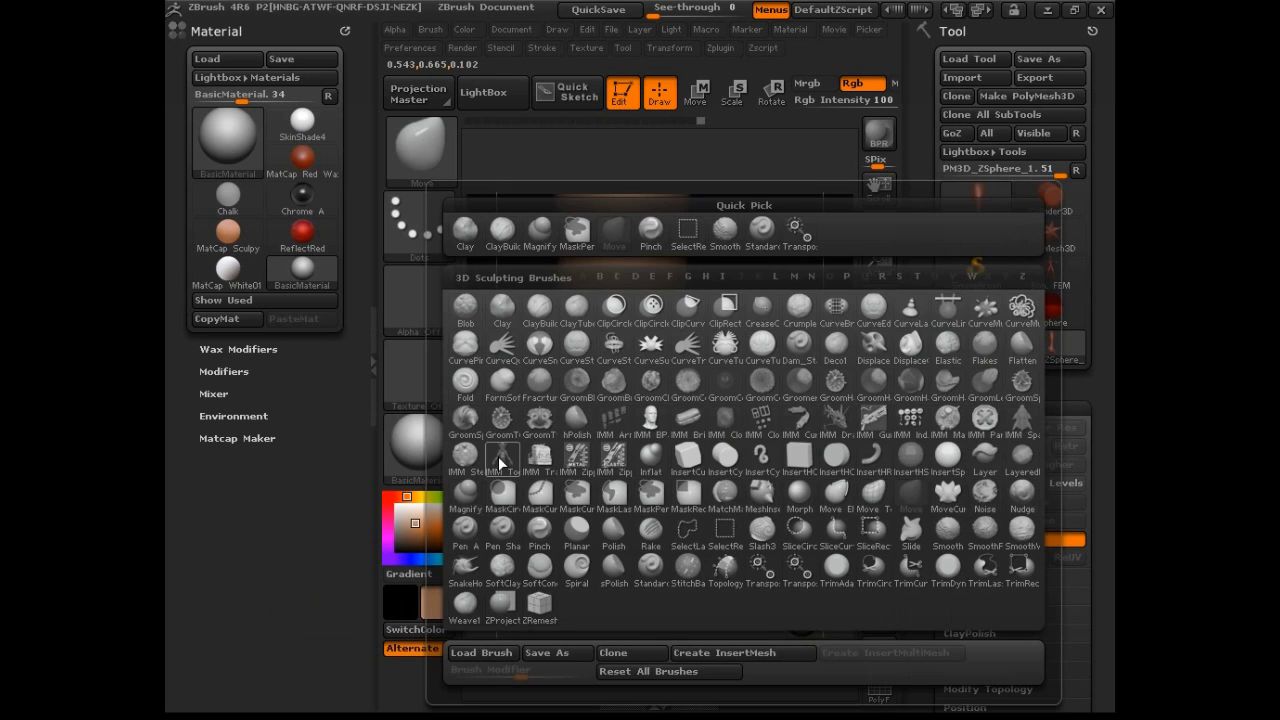
{"action": "left_click", "coordinate": [540, 237]}
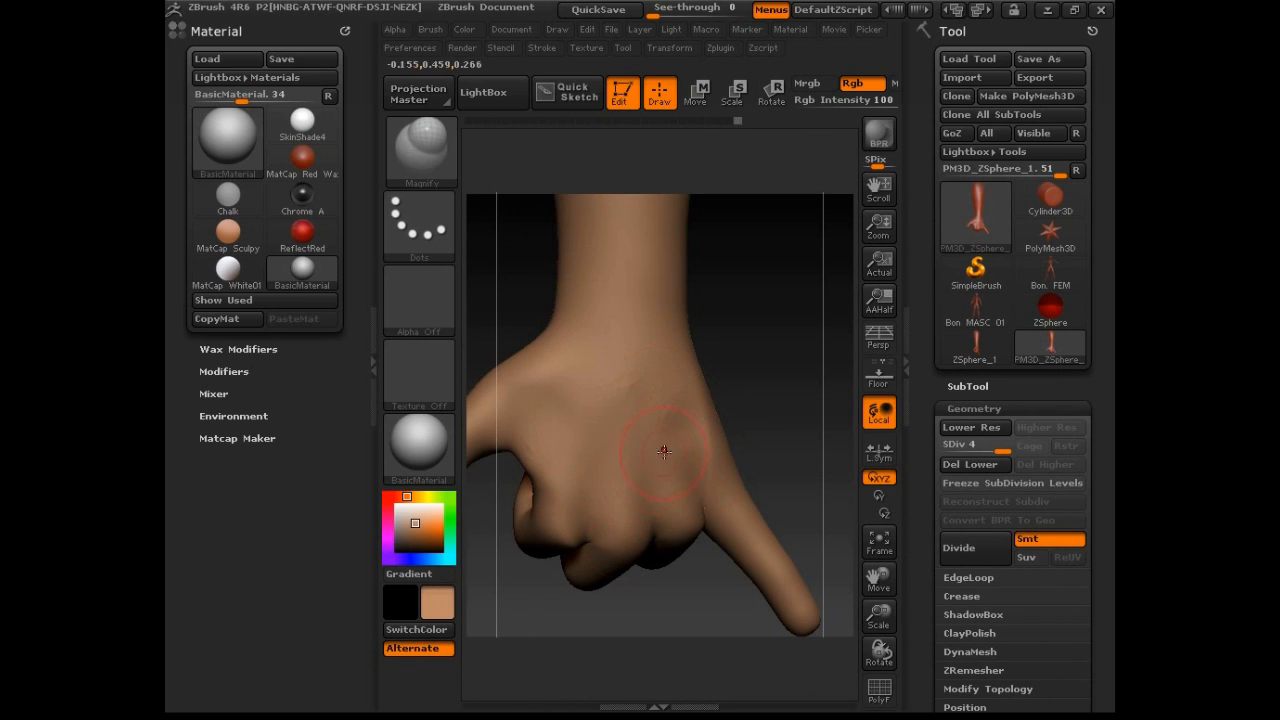
- Adjust the Magnify brush size and build up the knuckles and tendon ridges along the back of the hand
{"action": "key", "text": "space"}
{"action": "left_click_drag", "start_coordinate": [677, 426], "coordinate": [644, 426]}
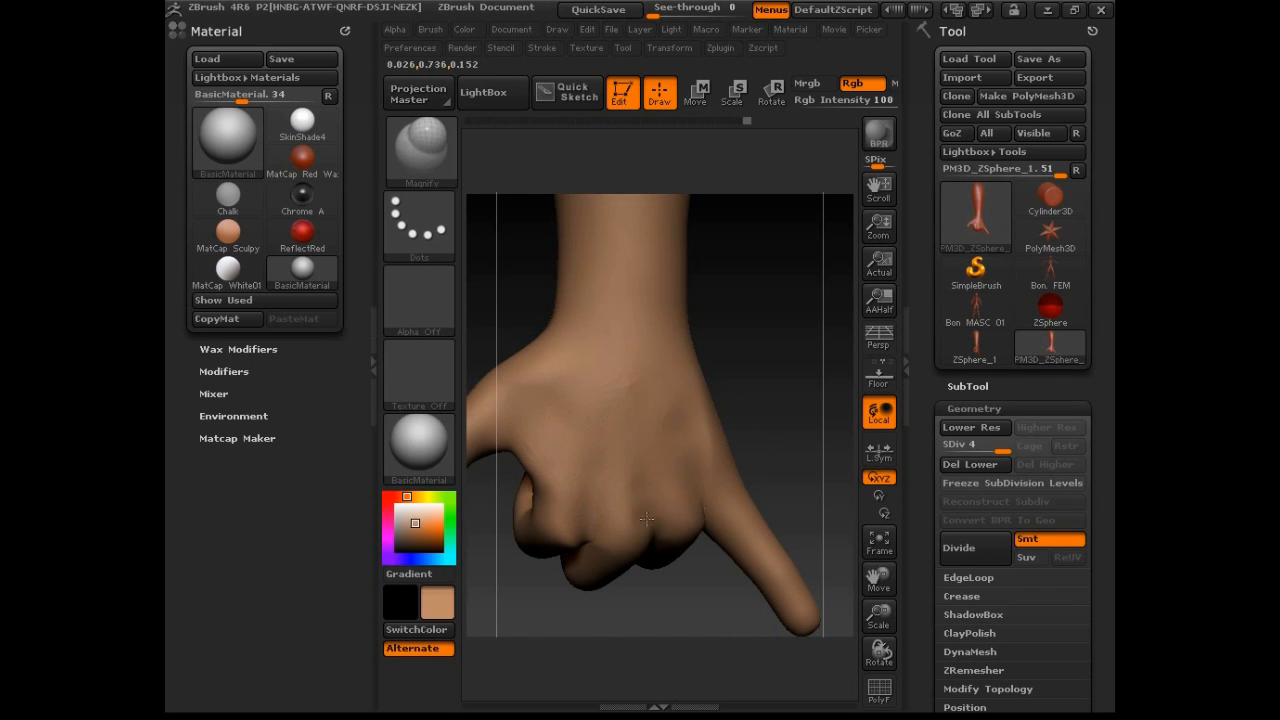
{"action": "mouse_move", "coordinate": [756, 320]}
{"action": "left_mouse_down"}
{"action": "mouse_move", "coordinate": [760, 380]}
{"action": "mouse_move", "coordinate": [681, 403]}
{"action": "left_mouse_up"}
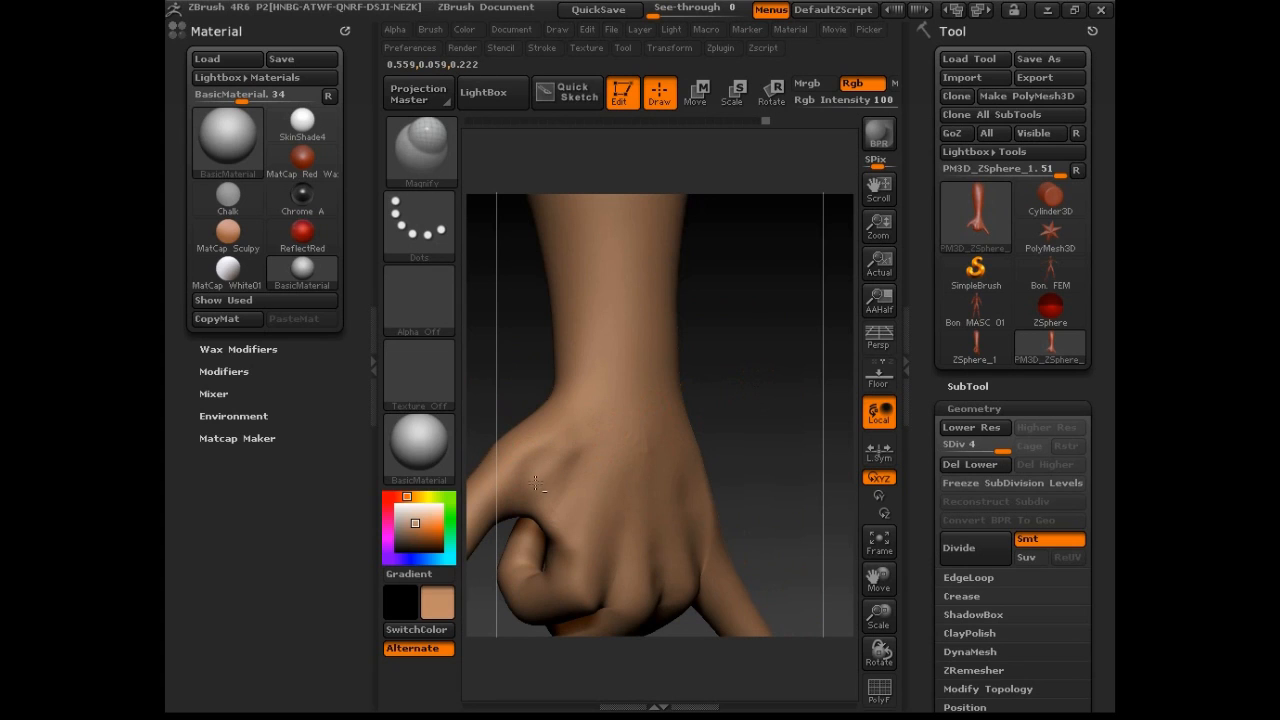
{"action": "mouse_move", "coordinate": [750, 314]}
{"action": "left_mouse_down"}
{"action": "mouse_move", "coordinate": [777, 366]}
{"action": "mouse_move", "coordinate": [716, 404]}
{"action": "left_mouse_up"}
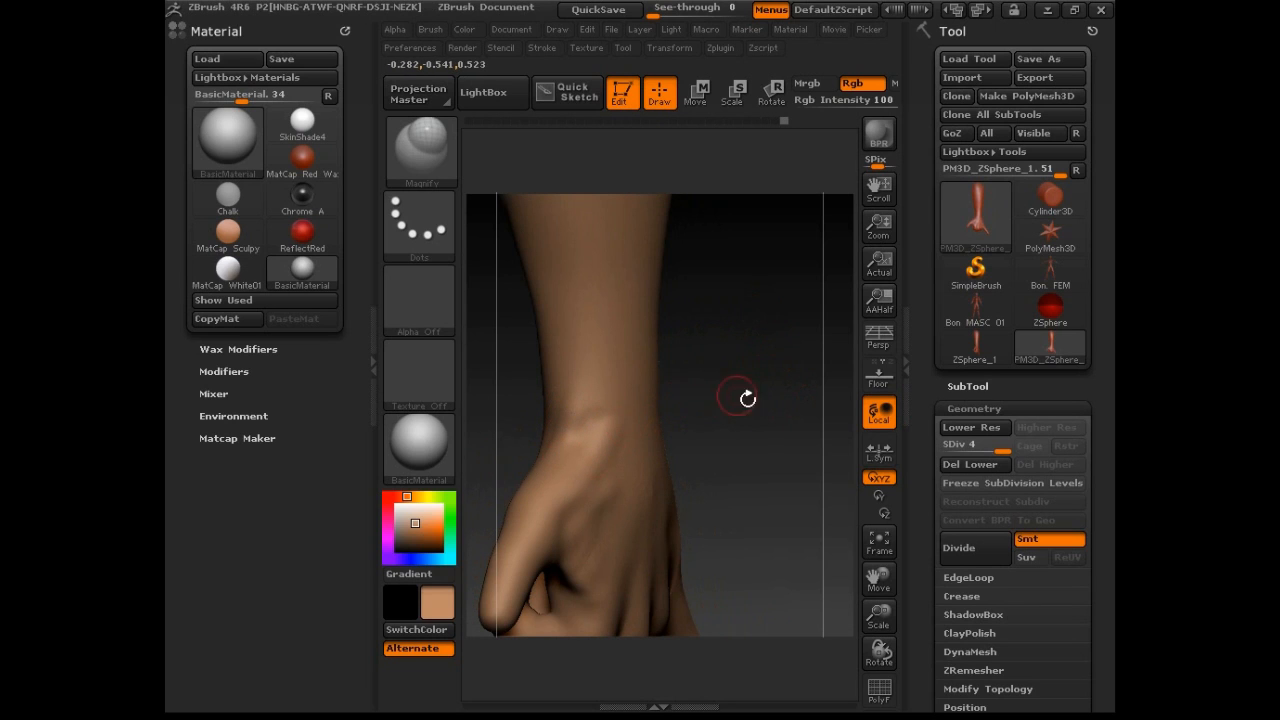
- Sculpt and smooth the bony forms around the wrist and the outer side of the hand with the Magnify brush
{"action": "mouse_move", "coordinate": [733, 402]}
{"action": "left_mouse_down"}
{"action": "mouse_move", "coordinate": [746, 346]}
{"action": "mouse_move", "coordinate": [581, 421]}
{"action": "left_mouse_up"}
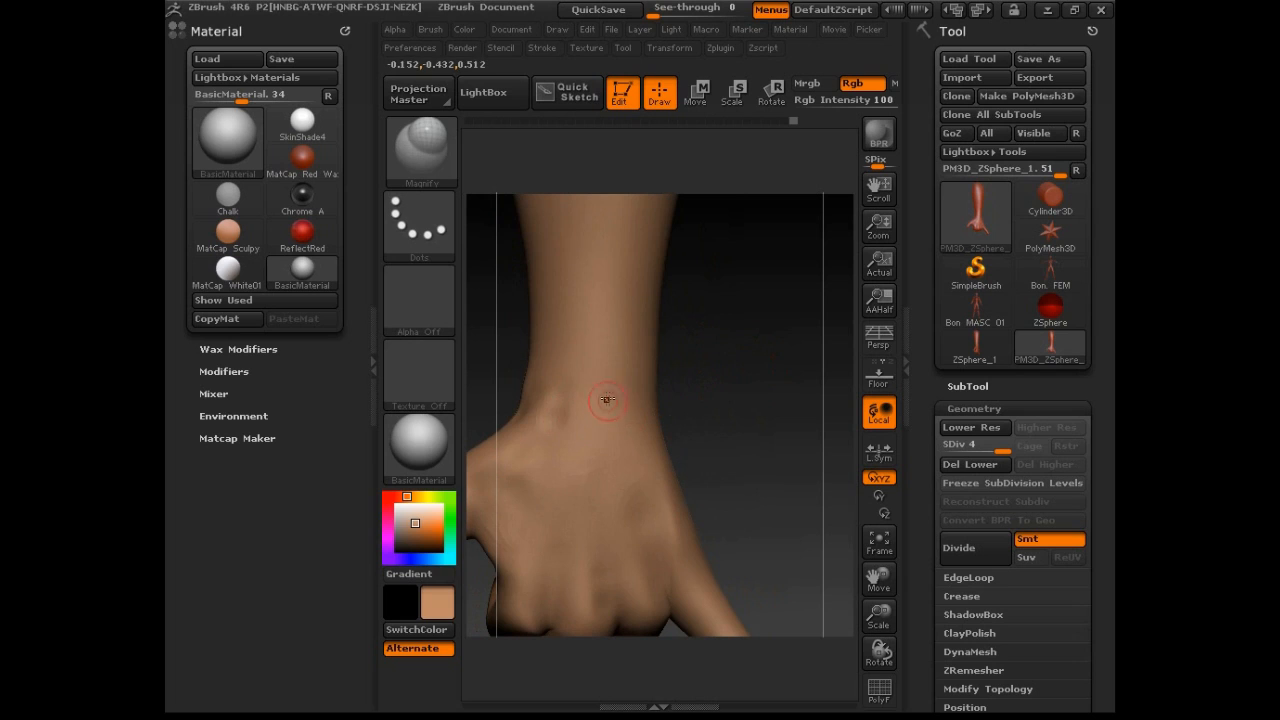
{"action": "mouse_move", "coordinate": [660, 455]}
{"action": "left_mouse_down"}
{"action": "mouse_move", "coordinate": [648, 463]}
{"action": "mouse_move", "coordinate": [718, 527]}
{"action": "left_mouse_up"}
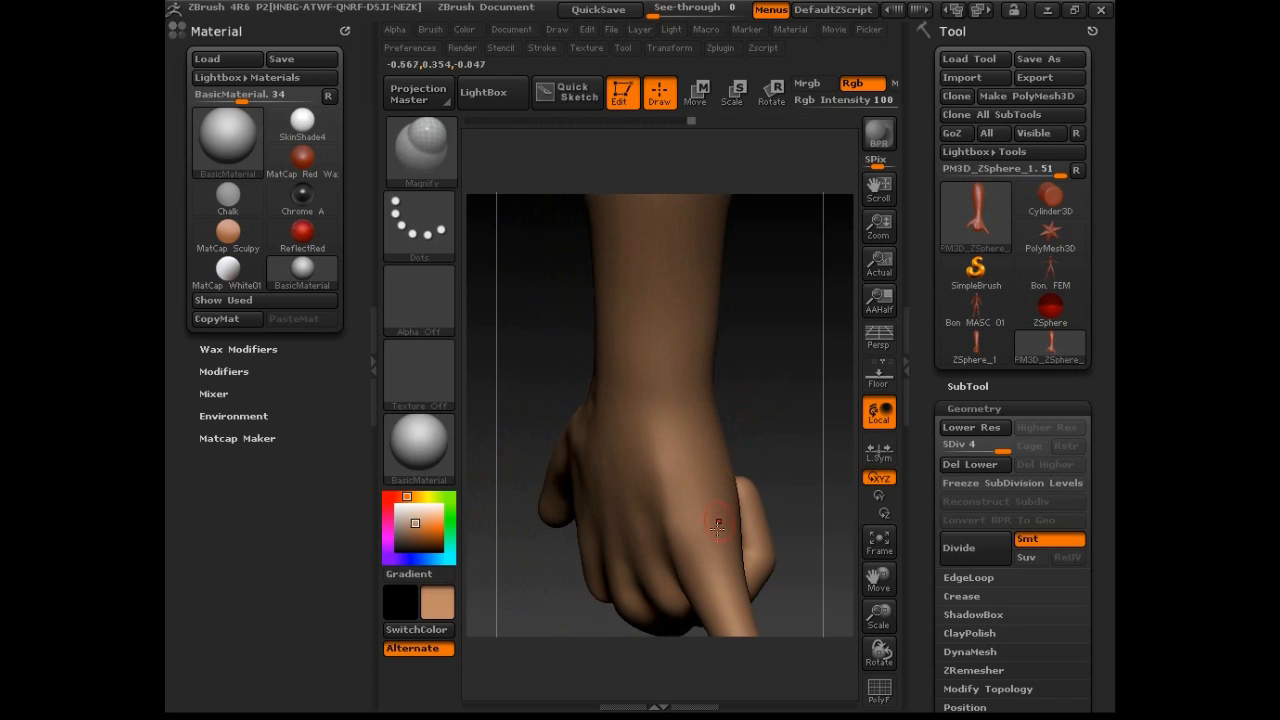
{"action": "mouse_move", "coordinate": [777, 365]}
{"action": "left_mouse_down"}
{"action": "mouse_move", "coordinate": [777, 354]}
{"action": "mouse_move", "coordinate": [737, 370]}
{"action": "left_mouse_up"}
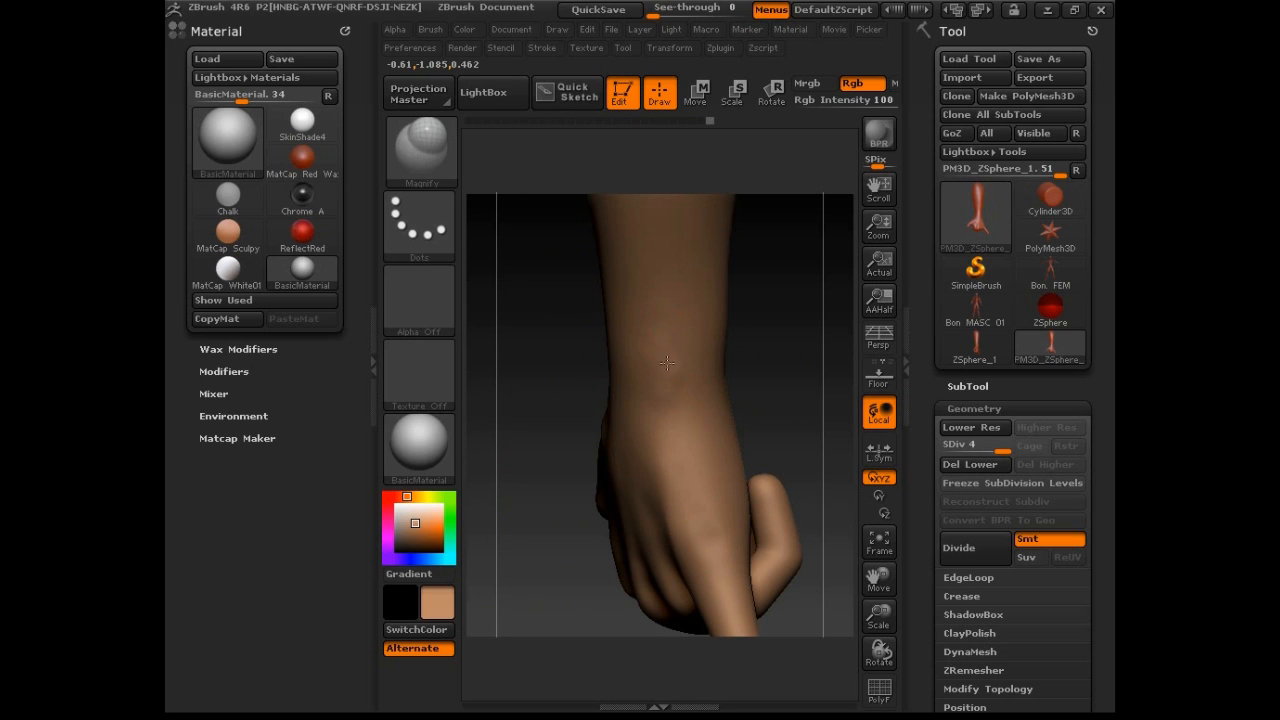
{"action": "key", "text": "shift"}
{"action": "mouse_move", "coordinate": [737, 357]}
{"action": "left_mouse_down"}
{"action": "mouse_move", "coordinate": [771, 343]}
{"action": "mouse_move", "coordinate": [791, 371]}
{"action": "mouse_move", "coordinate": [774, 366]}
{"action": "left_mouse_up"}
- Resize the Magnify brush and add volume to the palm above the curled fingers
{"action": "key", "text": "space"}
{"action": "mouse_move", "coordinate": [703, 345]}
{"action": "left_mouse_down"}
{"action": "mouse_move", "coordinate": [694, 363]}
{"action": "mouse_move", "coordinate": [706, 352]}
{"action": "left_mouse_up"}
{"action": "left_click_drag", "start_coordinate": [679, 418], "coordinate": [703, 366]}
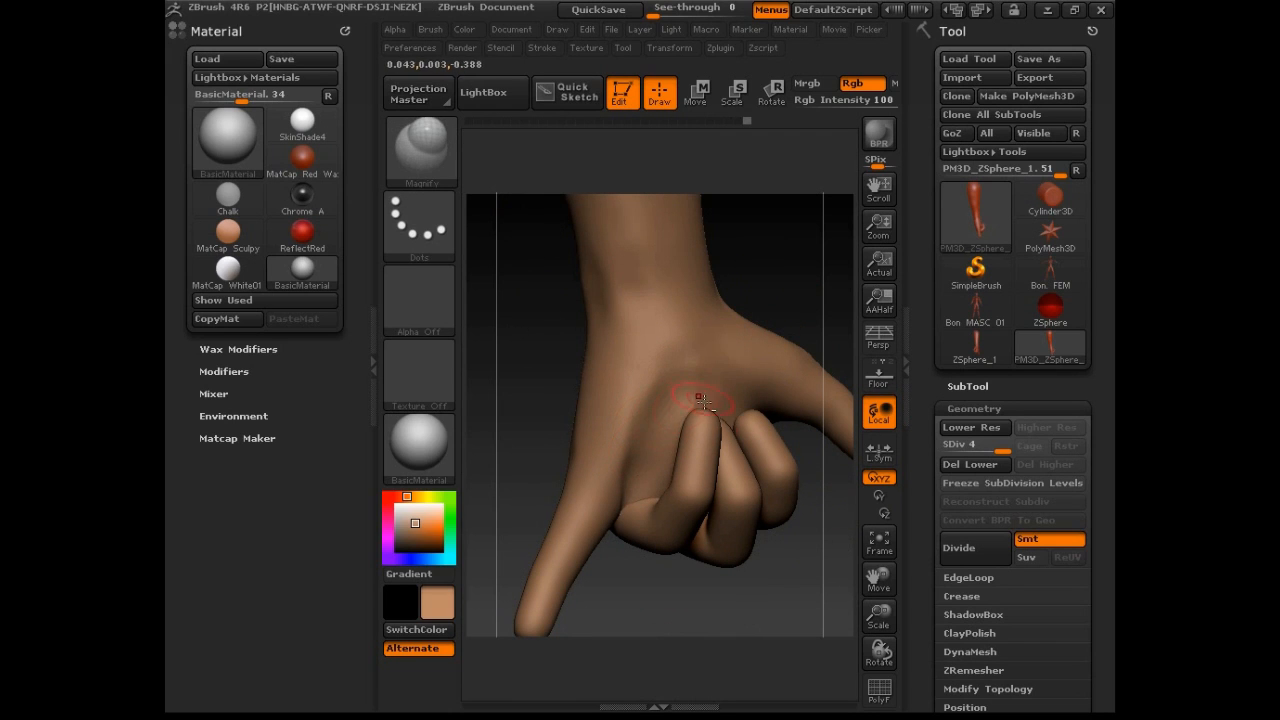
- Strengthen the tendons, knuckles and thumb joints on the back of the hand, and smooth the transitions between them
{"action": "left_click_drag", "start_coordinate": [786, 254], "coordinate": [818, 268]}
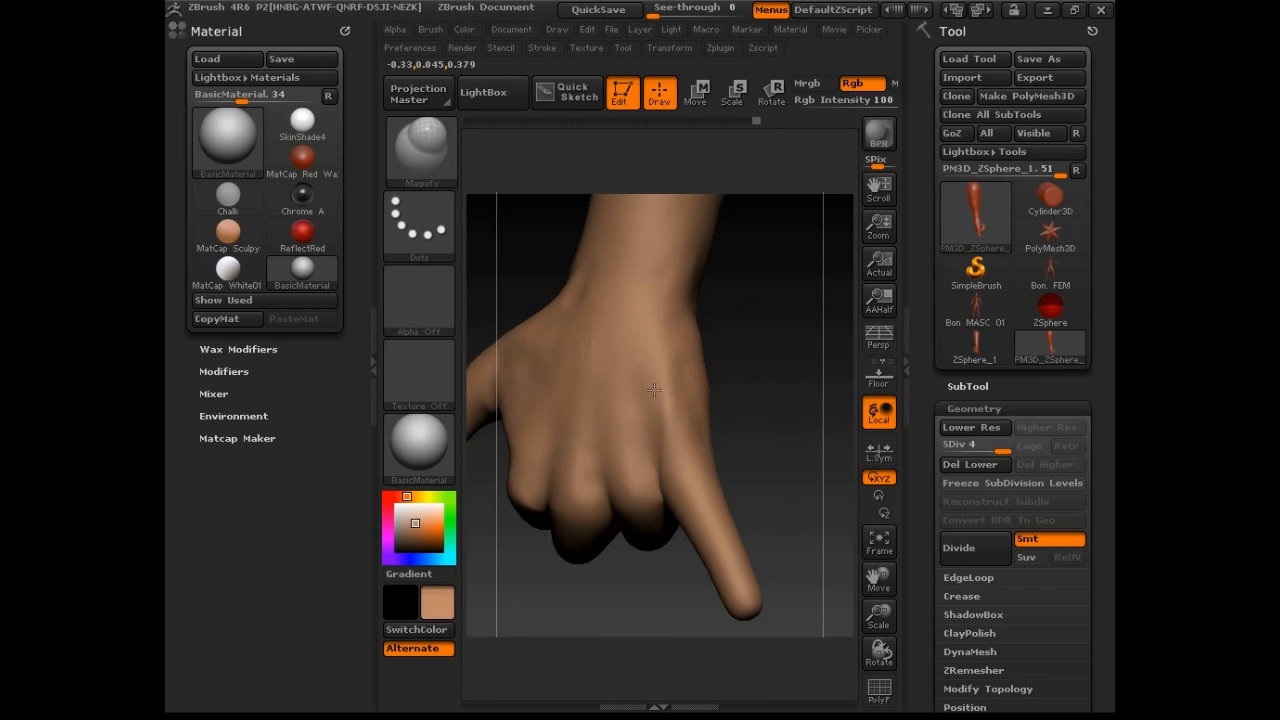
{"action": "left_click_drag", "start_coordinate": [729, 357], "coordinate": [737, 444]}
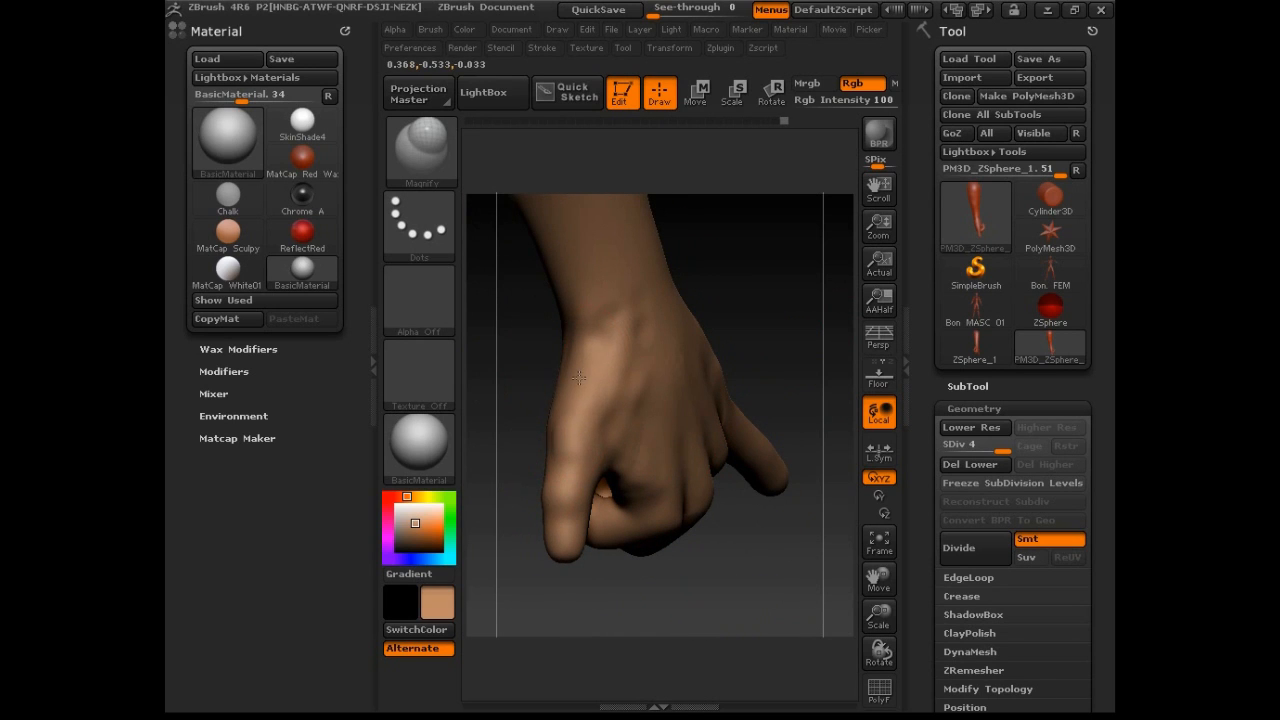
{"action": "left_click_drag", "start_coordinate": [820, 266], "coordinate": [769, 334]}
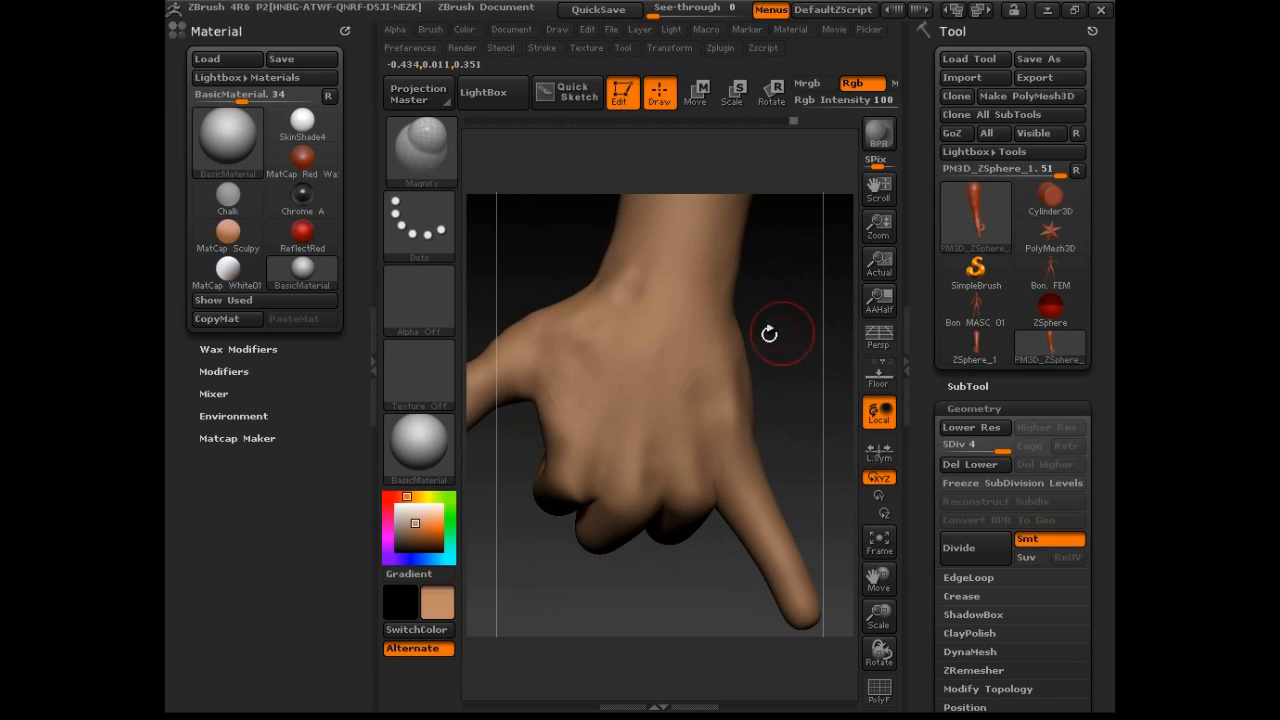
{"action": "key", "text": "shift"}
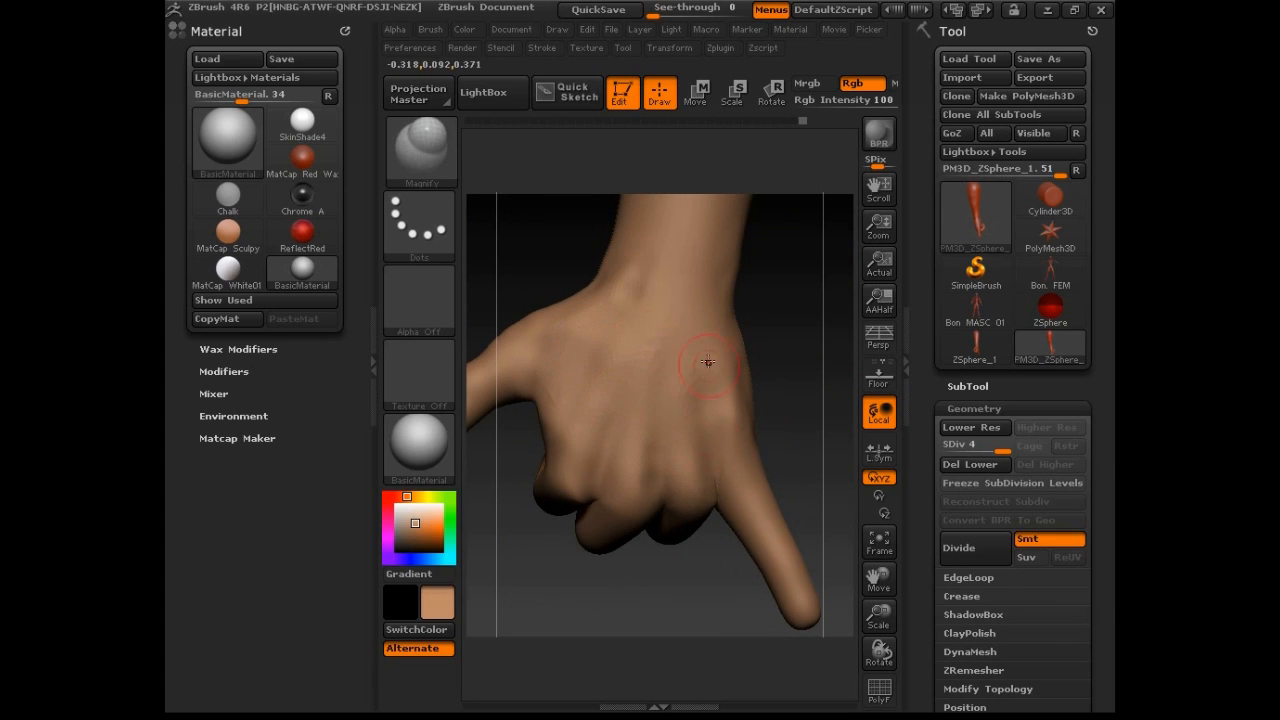
{"action": "left_click_drag", "start_coordinate": [791, 337], "coordinate": [724, 511], "text": "alt"}
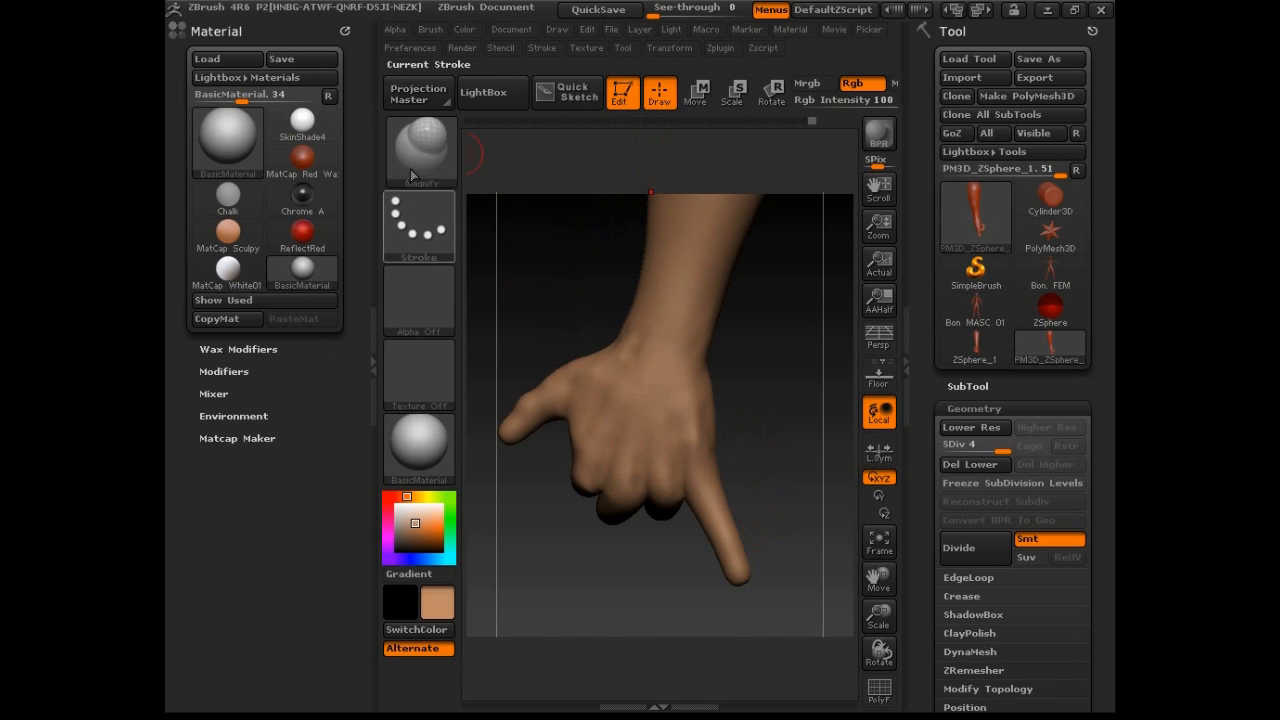
- Dock the Light palette below the Material palette
{"action": "left_click", "coordinate": [369, 321]}
{"action": "left_click", "coordinate": [176, 334]}
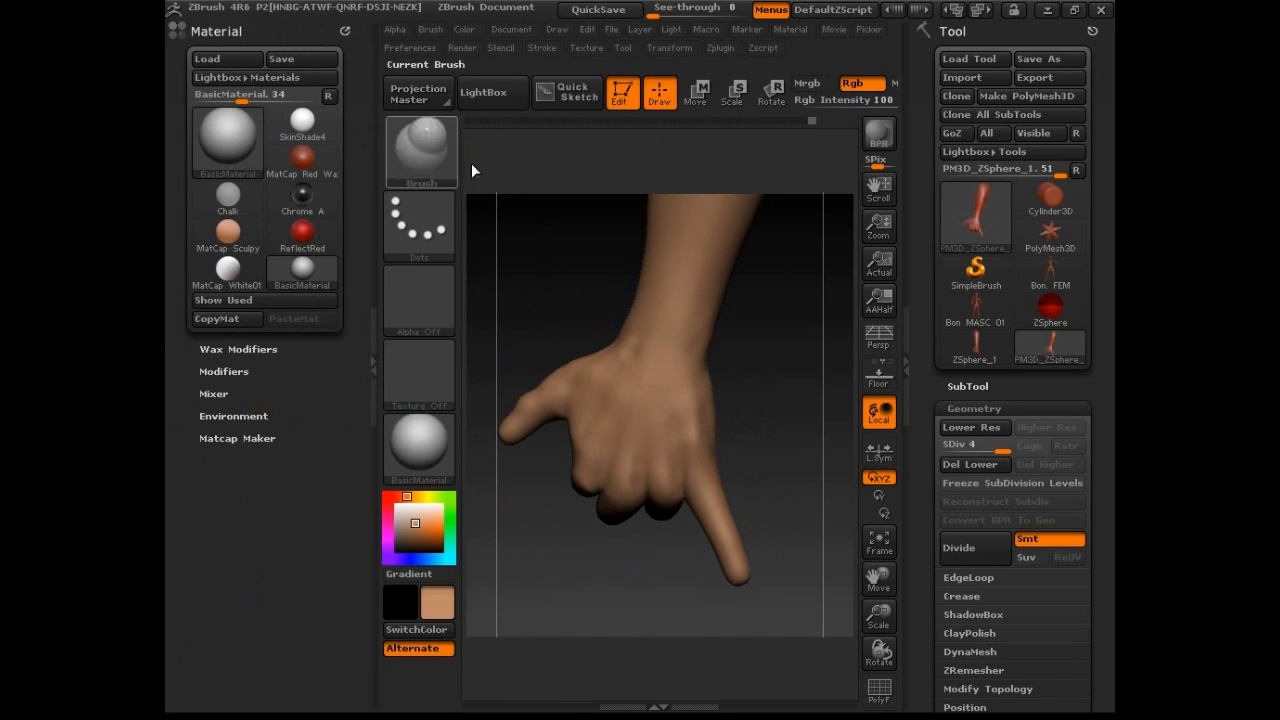
{"action": "left_click", "coordinate": [670, 30]}
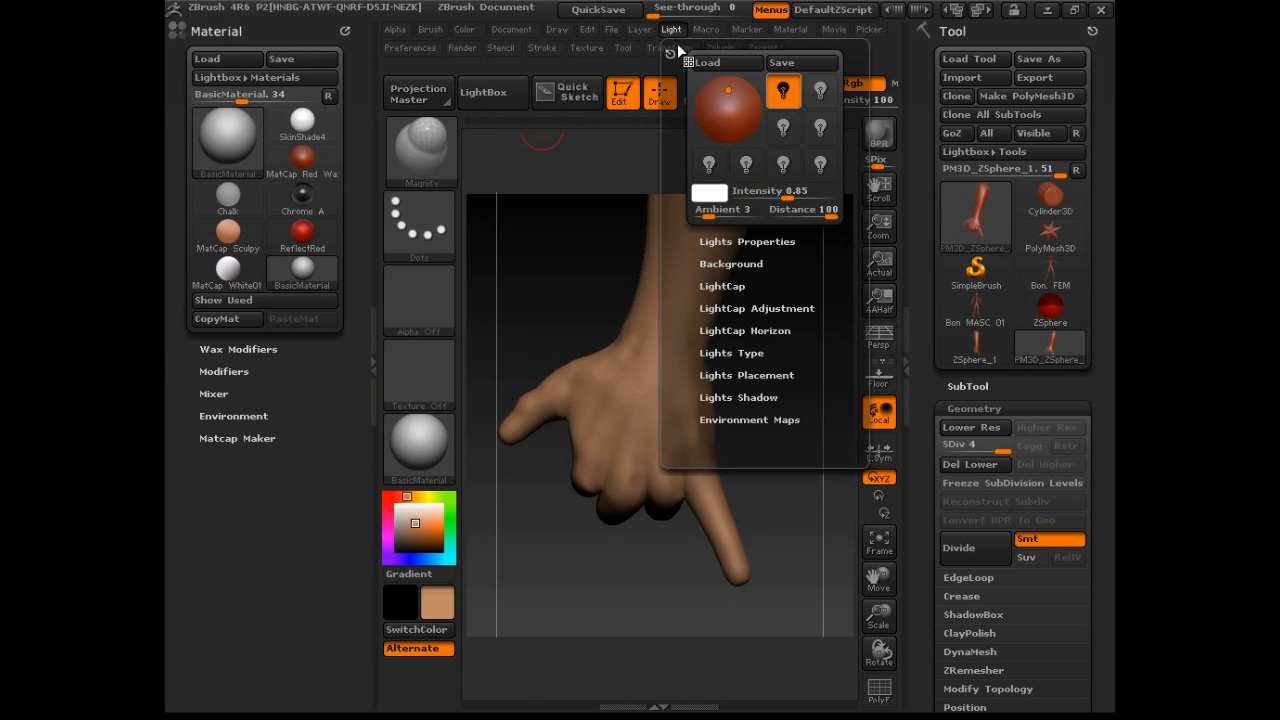
{"action": "left_click_drag", "start_coordinate": [672, 52], "coordinate": [202, 457]}
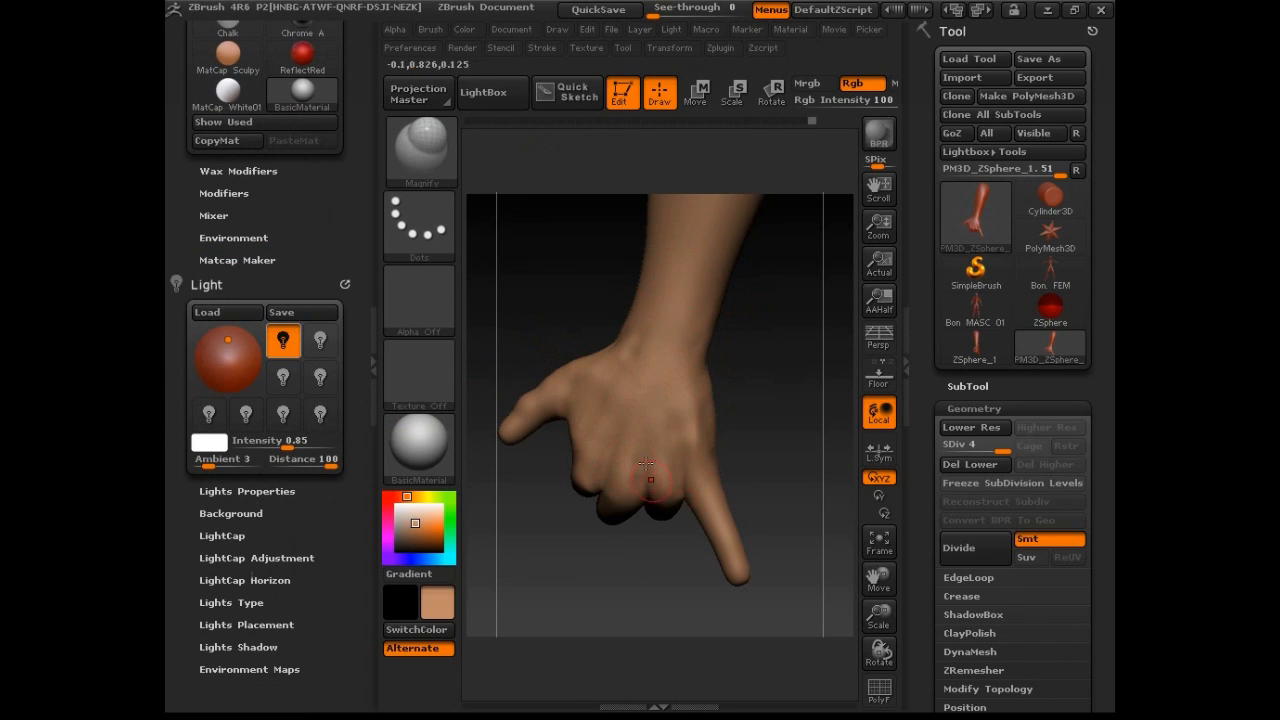
{"action": "left_click", "coordinate": [466, 29]}
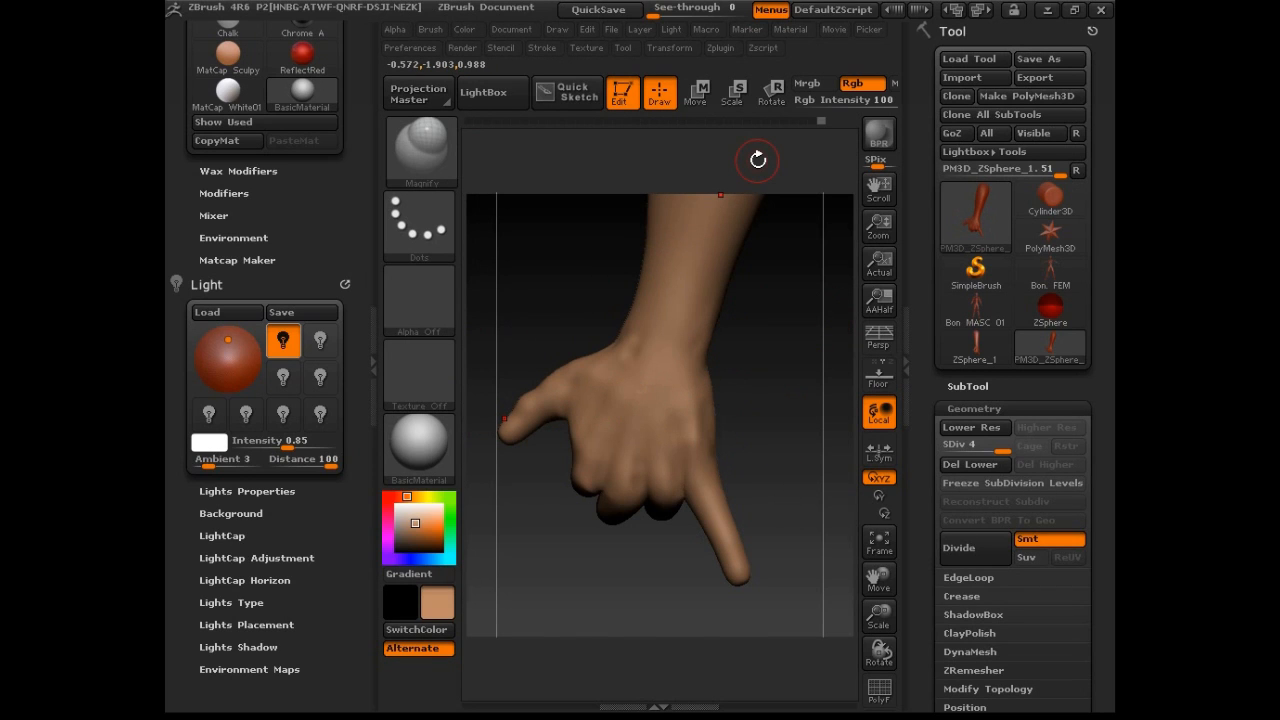
- Reposition the main light on the preview sphere so it shines from the upper right
{"action": "left_click_drag", "start_coordinate": [788, 387], "coordinate": [807, 318]}
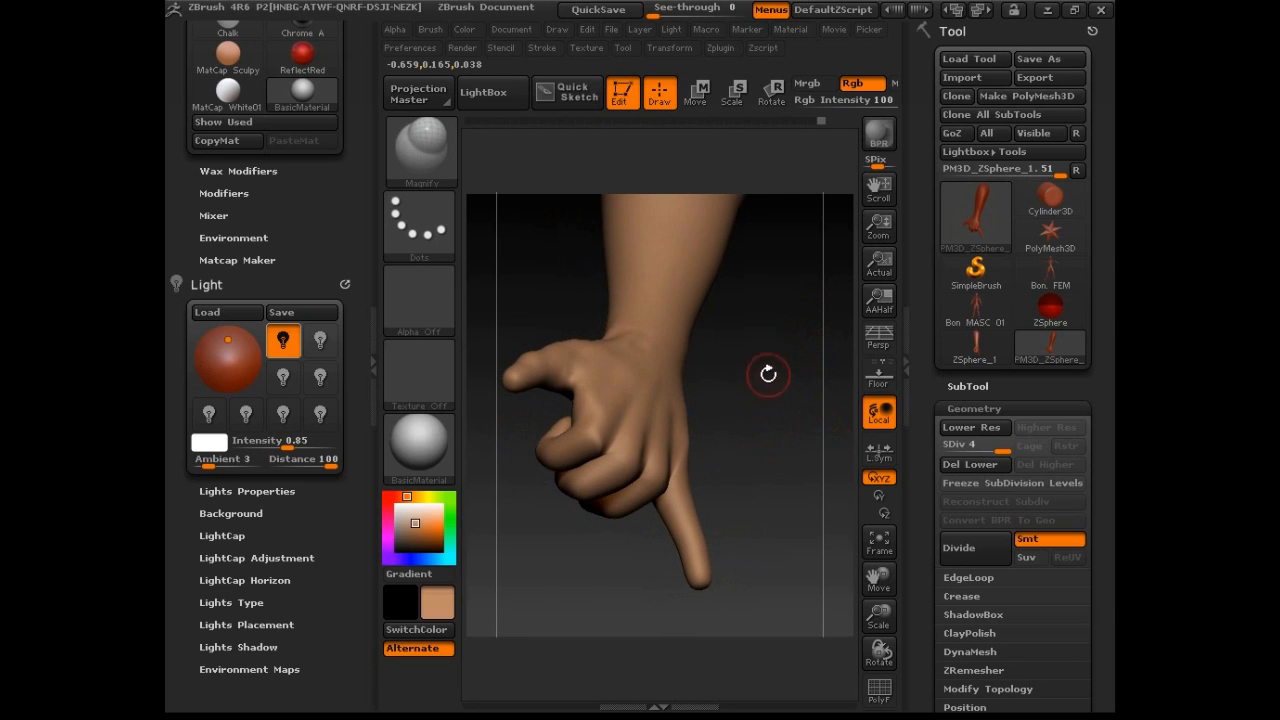
{"action": "left_click_drag", "start_coordinate": [768, 374], "coordinate": [790, 386]}
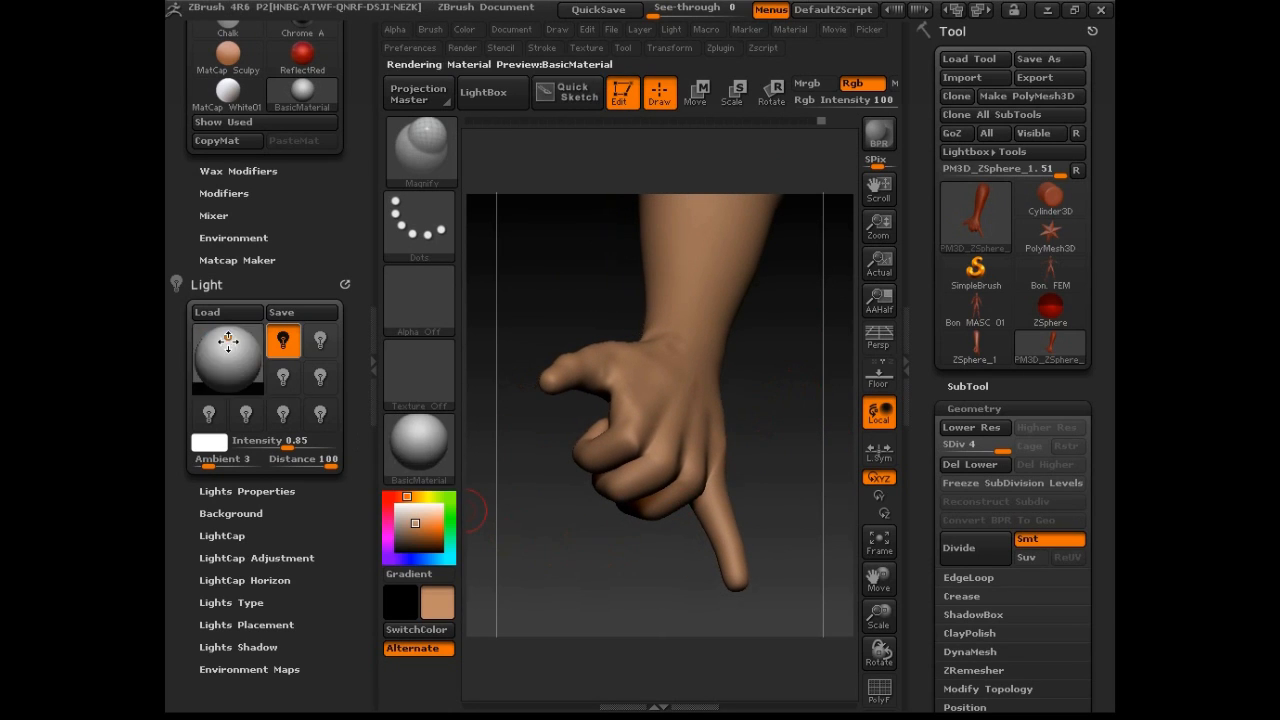
{"action": "left_click_drag", "start_coordinate": [228, 341], "coordinate": [246, 339]}
{"action": "left_click", "coordinate": [246, 350]}
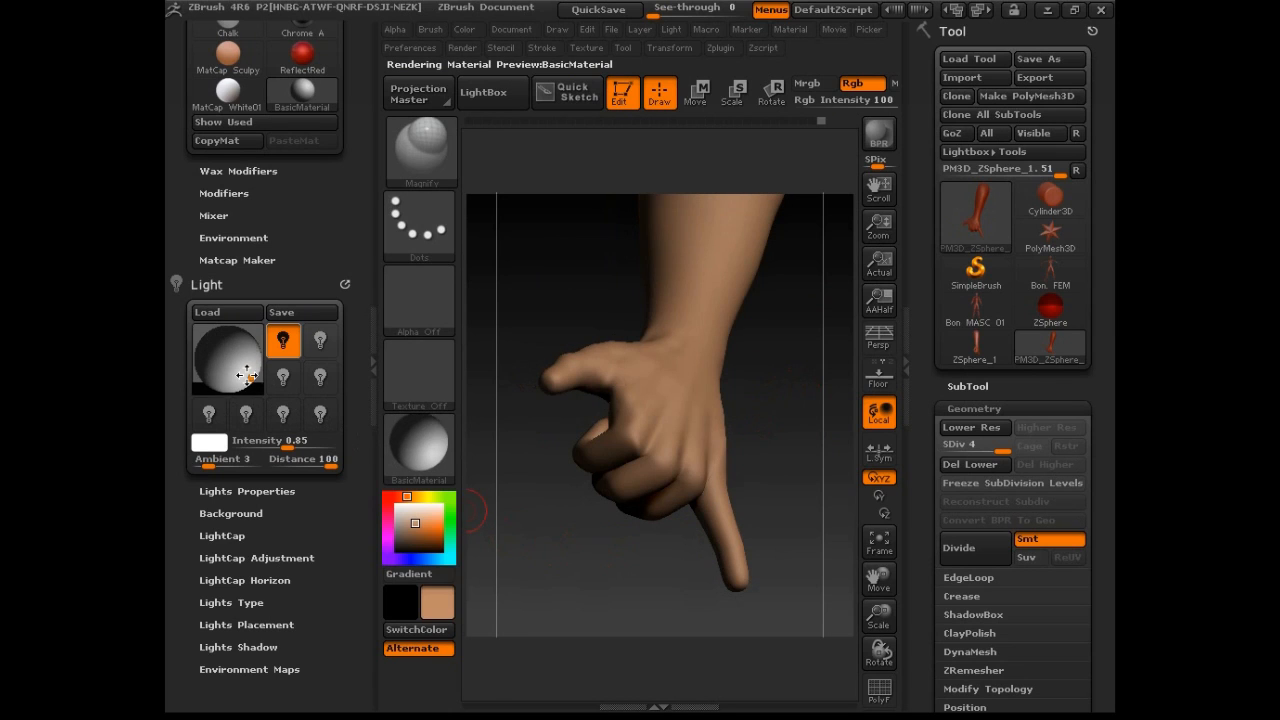
{"action": "mouse_move", "coordinate": [238, 361]}
{"action": "left_mouse_down"}
{"action": "mouse_move", "coordinate": [215, 387]}
{"action": "mouse_move", "coordinate": [212, 367]}
{"action": "mouse_move", "coordinate": [239, 344]}
{"action": "left_mouse_up"}
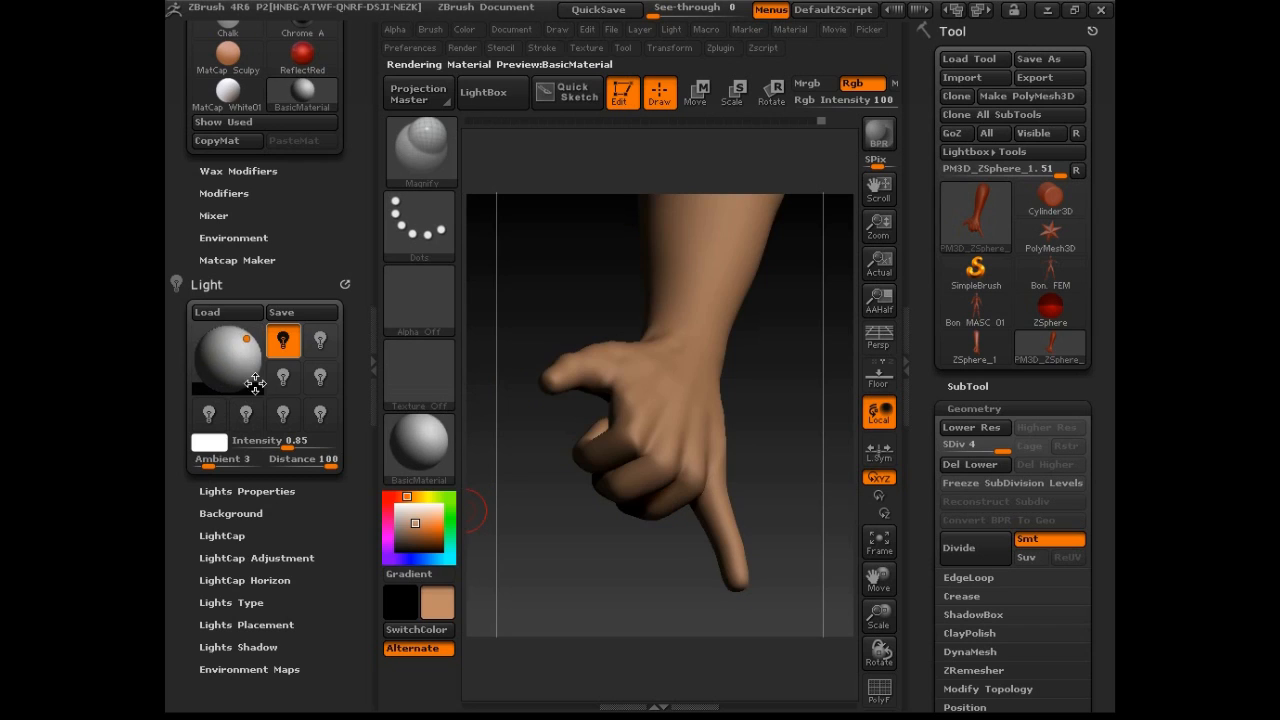
- Create a diffuse LightCap light at the upper-left edge of the preview with a strength of about 2
{"action": "left_click", "coordinate": [237, 536]}
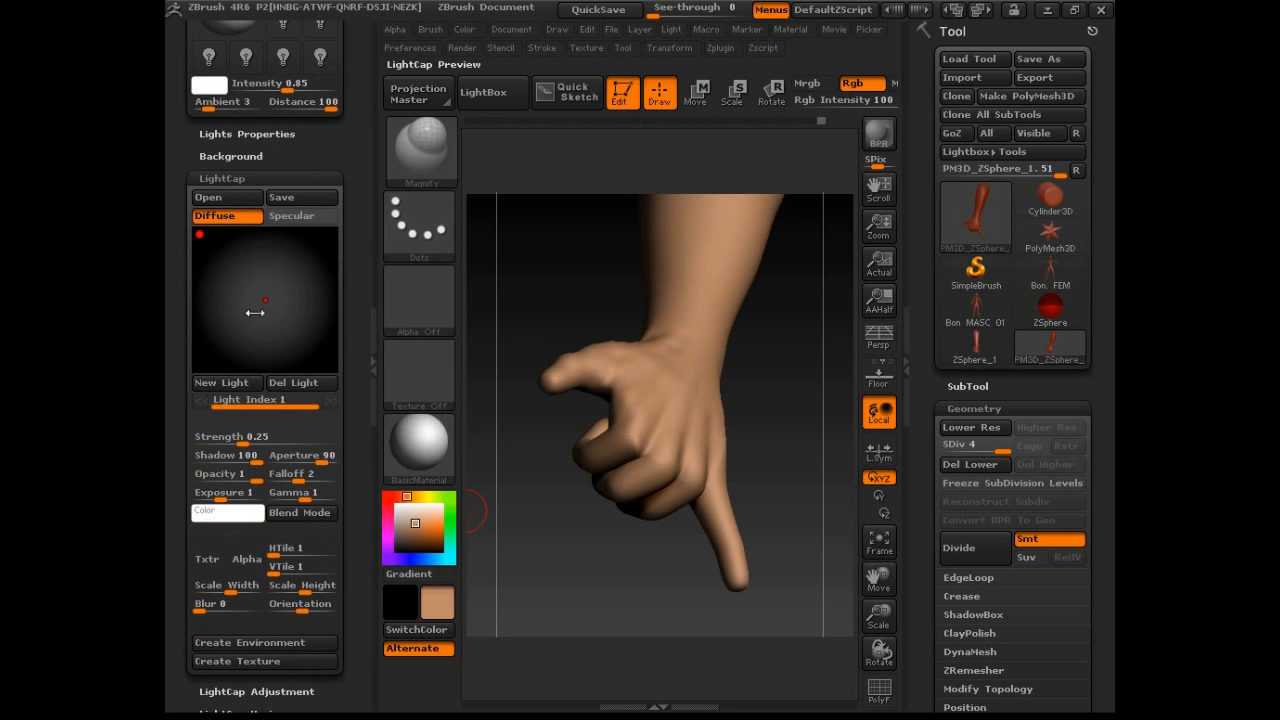
{"action": "left_click_drag", "start_coordinate": [260, 297], "coordinate": [200, 234]}
{"action": "left_click_drag", "start_coordinate": [244, 441], "coordinate": [259, 422]}
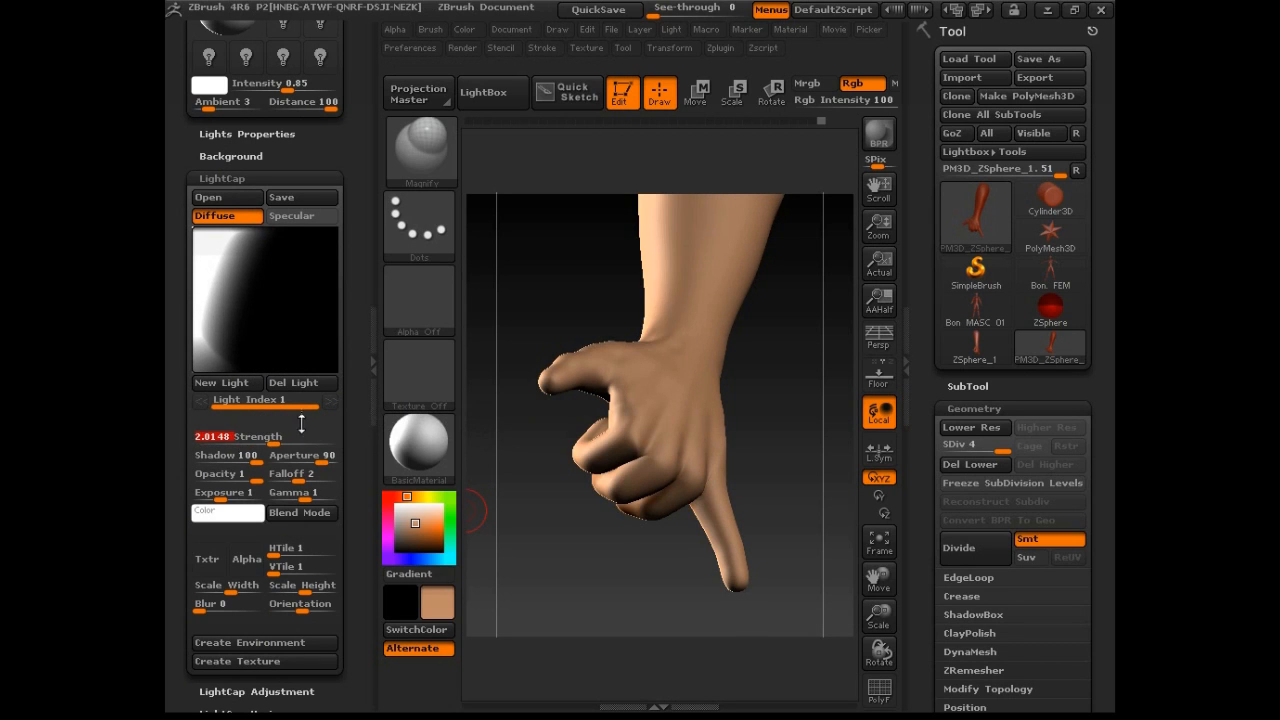
- Add a second LightCap light at the lower right of the preview with strength 4.3547, and fine-tune the main light's direction
{"action": "left_click", "coordinate": [225, 382]}
{"action": "left_click_drag", "start_coordinate": [262, 300], "coordinate": [286, 345]}
{"action": "left_click_drag", "start_coordinate": [243, 442], "coordinate": [289, 442]}
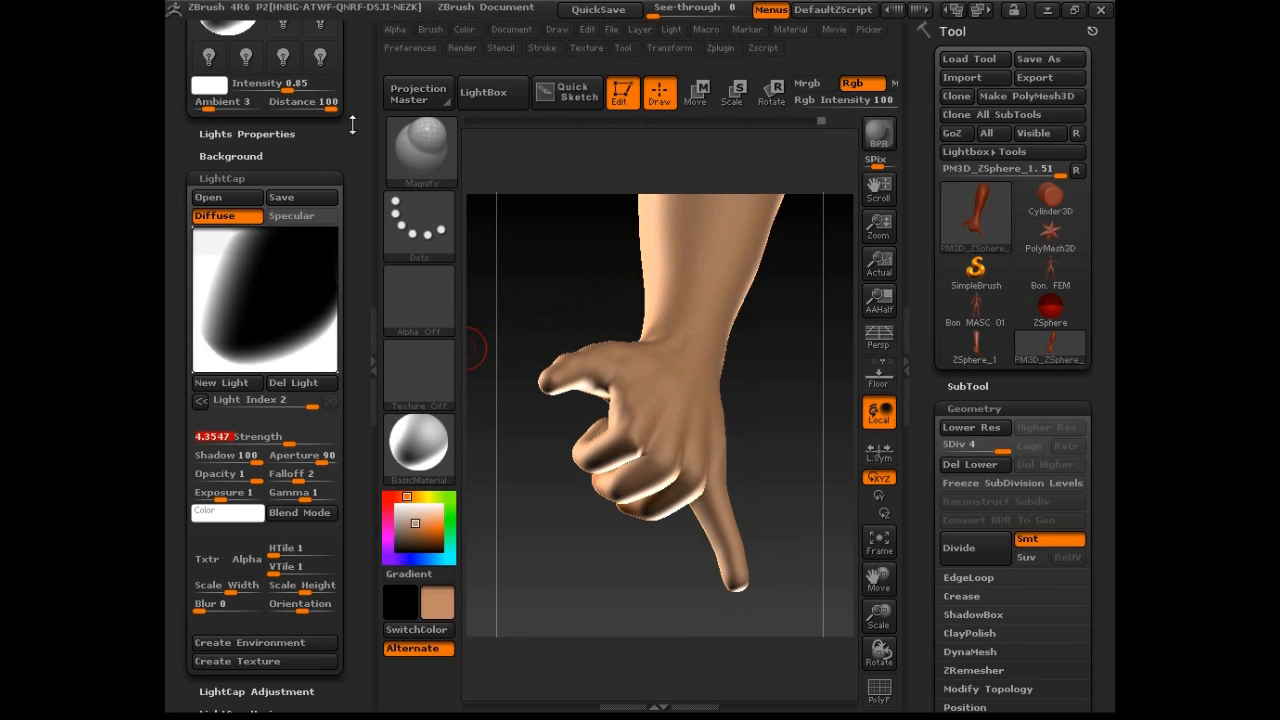
{"action": "left_click_drag", "start_coordinate": [350, 124], "coordinate": [353, 217]}
{"action": "left_click_drag", "start_coordinate": [247, 200], "coordinate": [247, 195]}
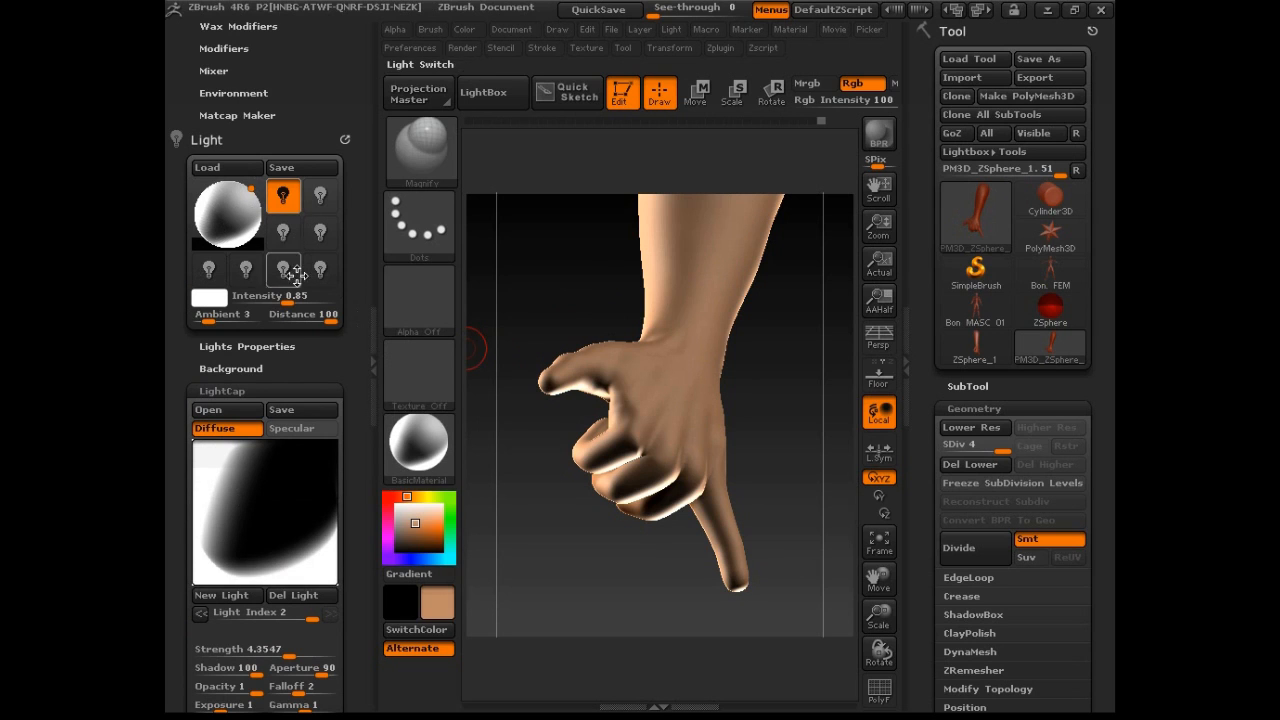
- Turn on perspective, frame the back of the hand and run a BPR render of the arm
{"action": "left_click_drag", "start_coordinate": [354, 379], "coordinate": [346, 329]}
{"action": "mouse_move", "coordinate": [782, 409]}
{"action": "left_mouse_down"}
{"action": "mouse_move", "coordinate": [655, 376]}
{"action": "mouse_move", "coordinate": [762, 403]}
{"action": "mouse_move", "coordinate": [707, 315]}
{"action": "mouse_move", "coordinate": [749, 302]}
{"action": "mouse_move", "coordinate": [745, 400]}
{"action": "mouse_move", "coordinate": [810, 397]}
{"action": "mouse_move", "coordinate": [789, 380]}
{"action": "mouse_move", "coordinate": [794, 406]}
{"action": "mouse_move", "coordinate": [780, 420]}
{"action": "mouse_move", "coordinate": [789, 394]}
{"action": "mouse_move", "coordinate": [791, 409]}
{"action": "mouse_move", "coordinate": [714, 398]}
{"action": "mouse_move", "coordinate": [760, 349]}
{"action": "mouse_move", "coordinate": [783, 443]}
{"action": "mouse_move", "coordinate": [778, 401]}
{"action": "mouse_move", "coordinate": [777, 429]}
{"action": "mouse_move", "coordinate": [796, 413]}
{"action": "left_mouse_up"}
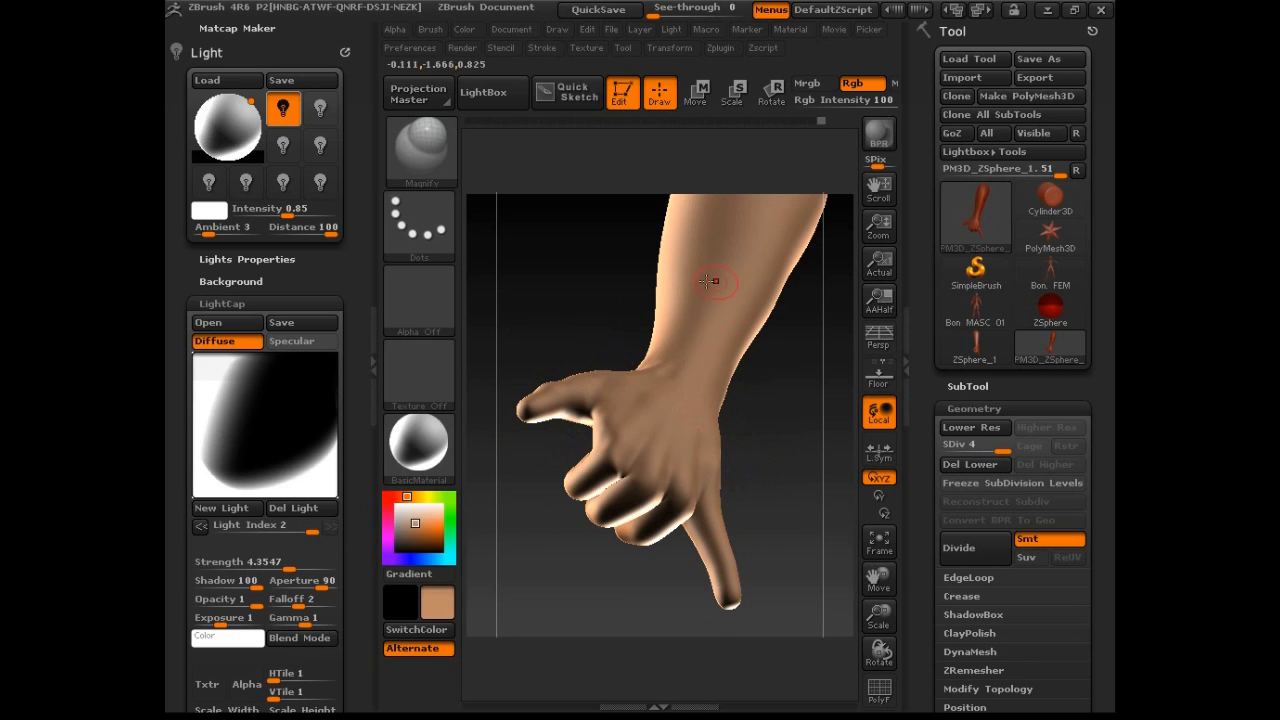
{"action": "left_click", "coordinate": [879, 338]}
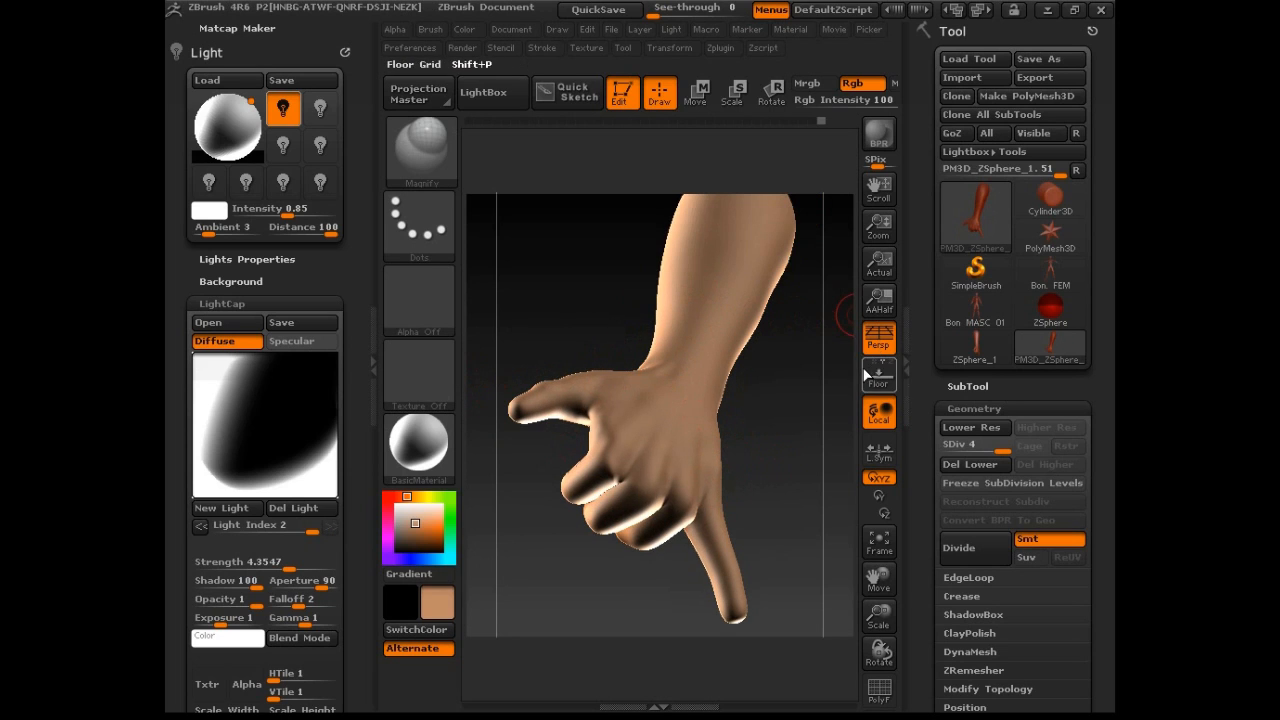
{"action": "left_click_drag", "start_coordinate": [785, 403], "coordinate": [761, 435]}
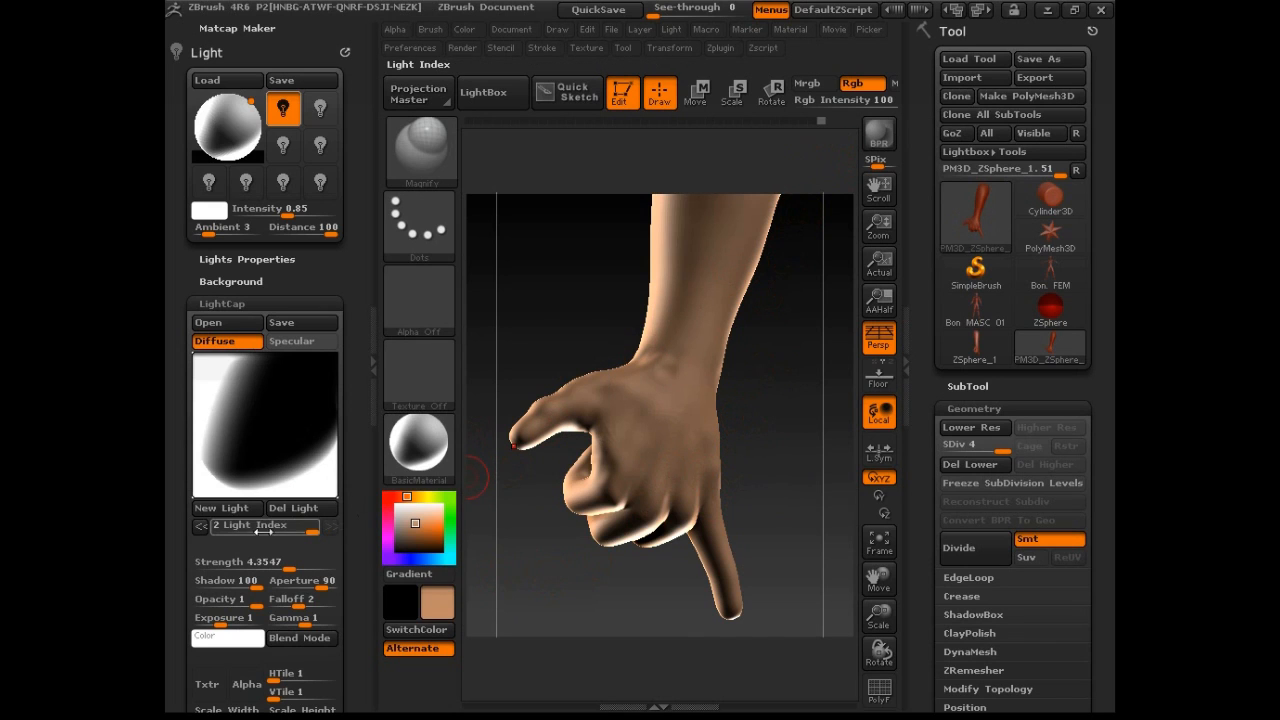
{"action": "left_click", "coordinate": [879, 133]}
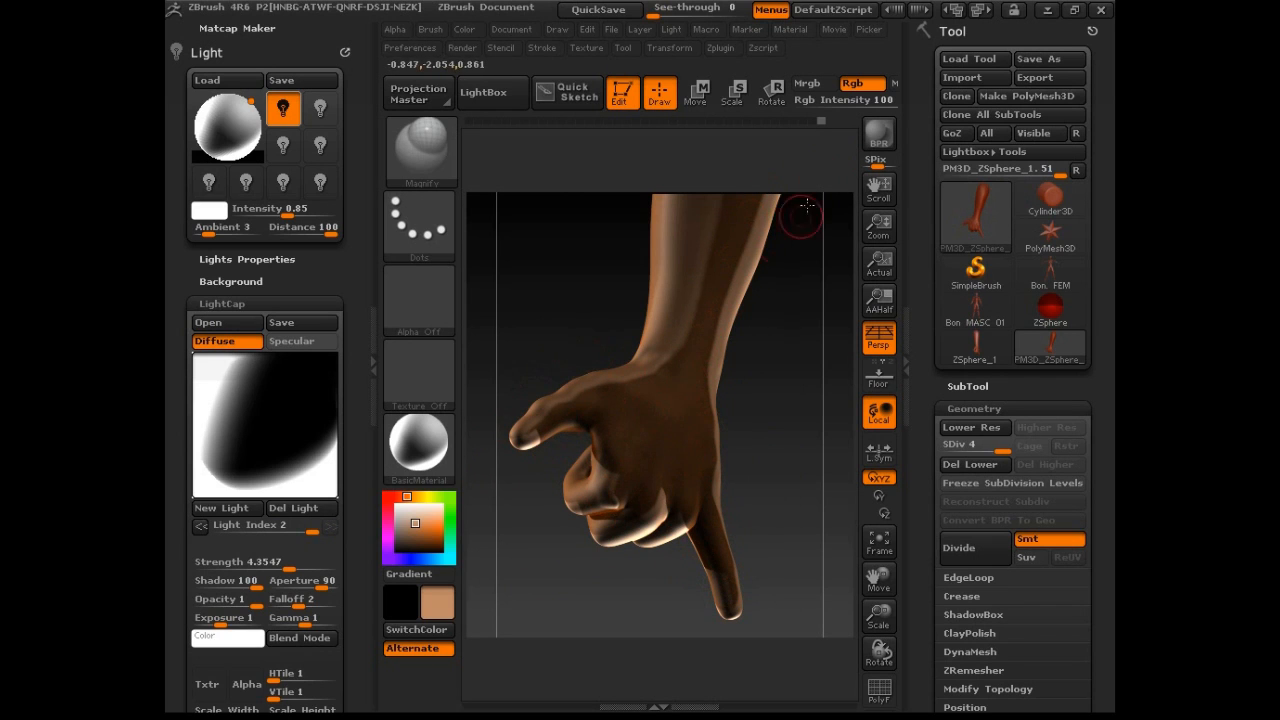
- Switch to LightCap light 1 and reduce its strength to 0
{"action": "left_click", "coordinate": [290, 510]}
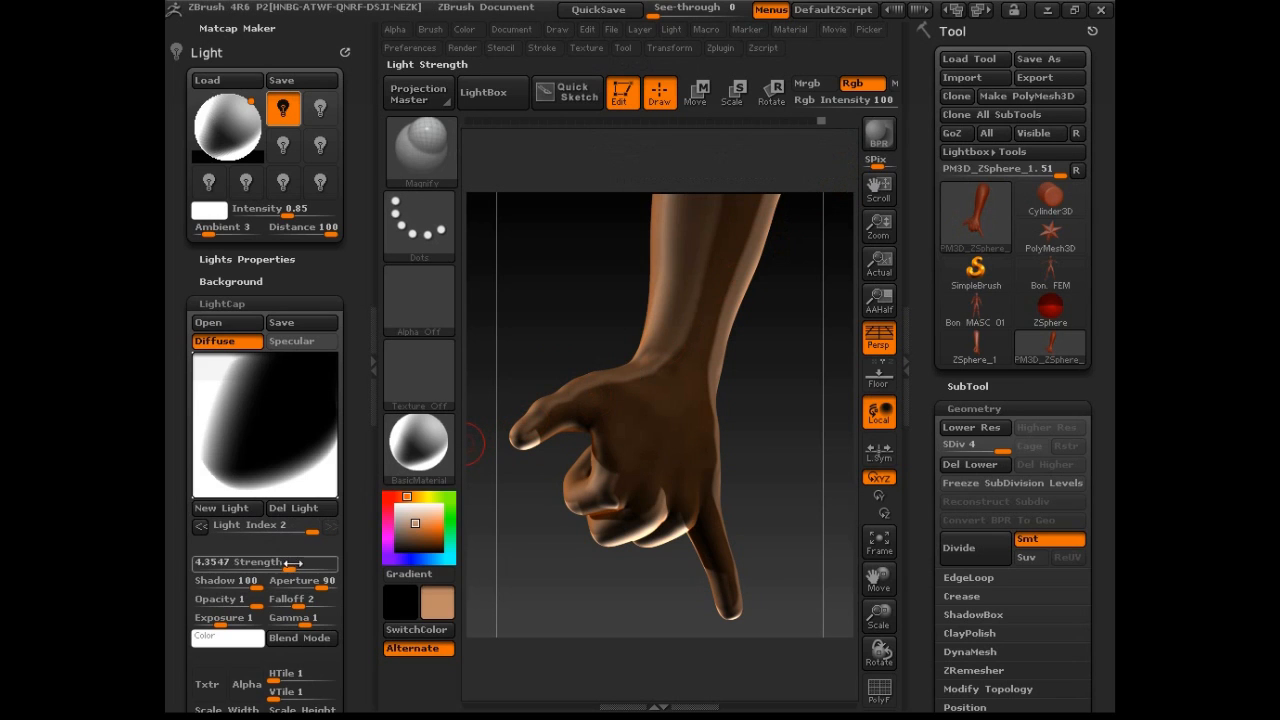
{"action": "left_click", "coordinate": [203, 528]}
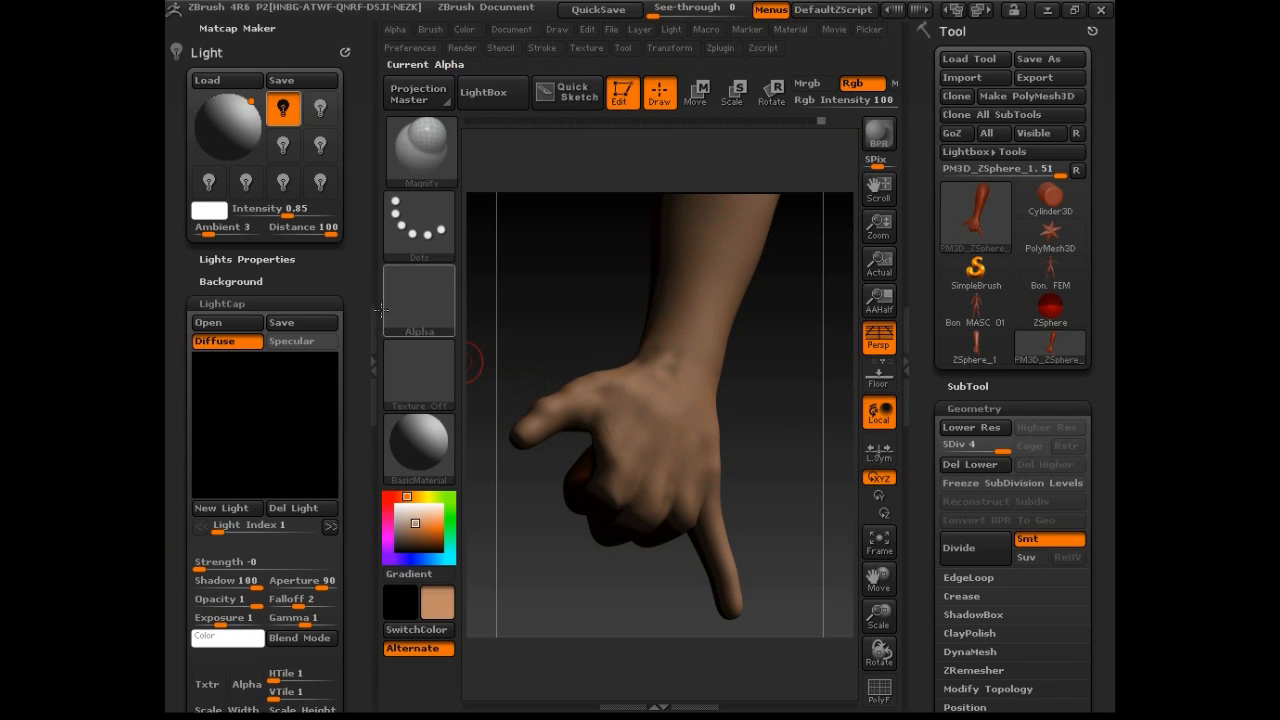
- Dock the Render palette in the left tray and expand its BPR RenderPass section
{"action": "left_click_drag", "start_coordinate": [354, 254], "coordinate": [363, 392]}
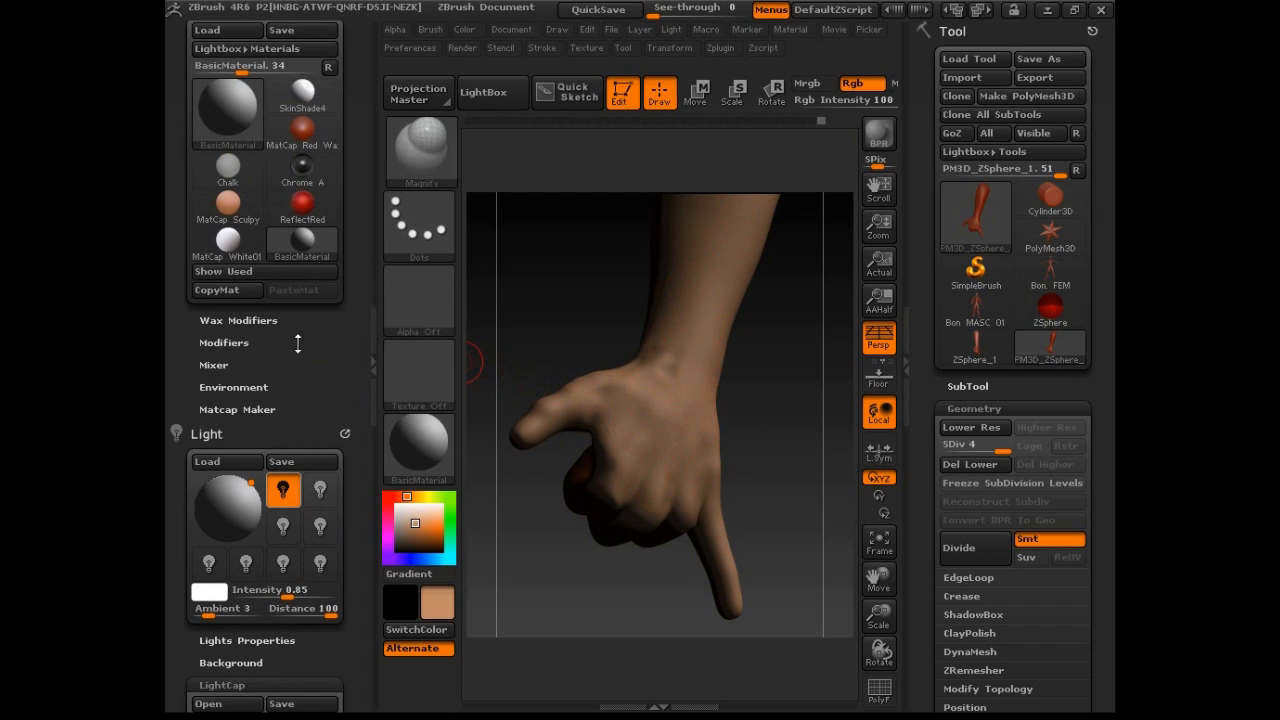
{"action": "left_click", "coordinate": [465, 48]}
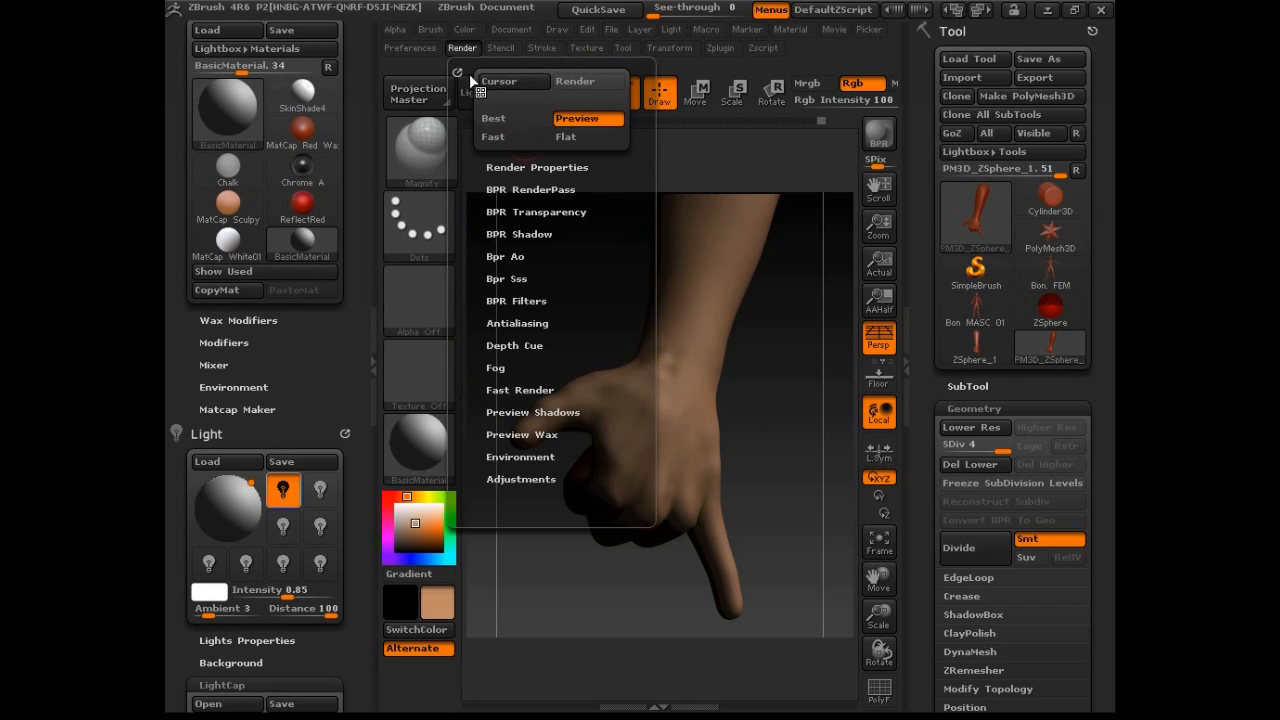
{"action": "left_click_drag", "start_coordinate": [457, 73], "coordinate": [210, 295]}
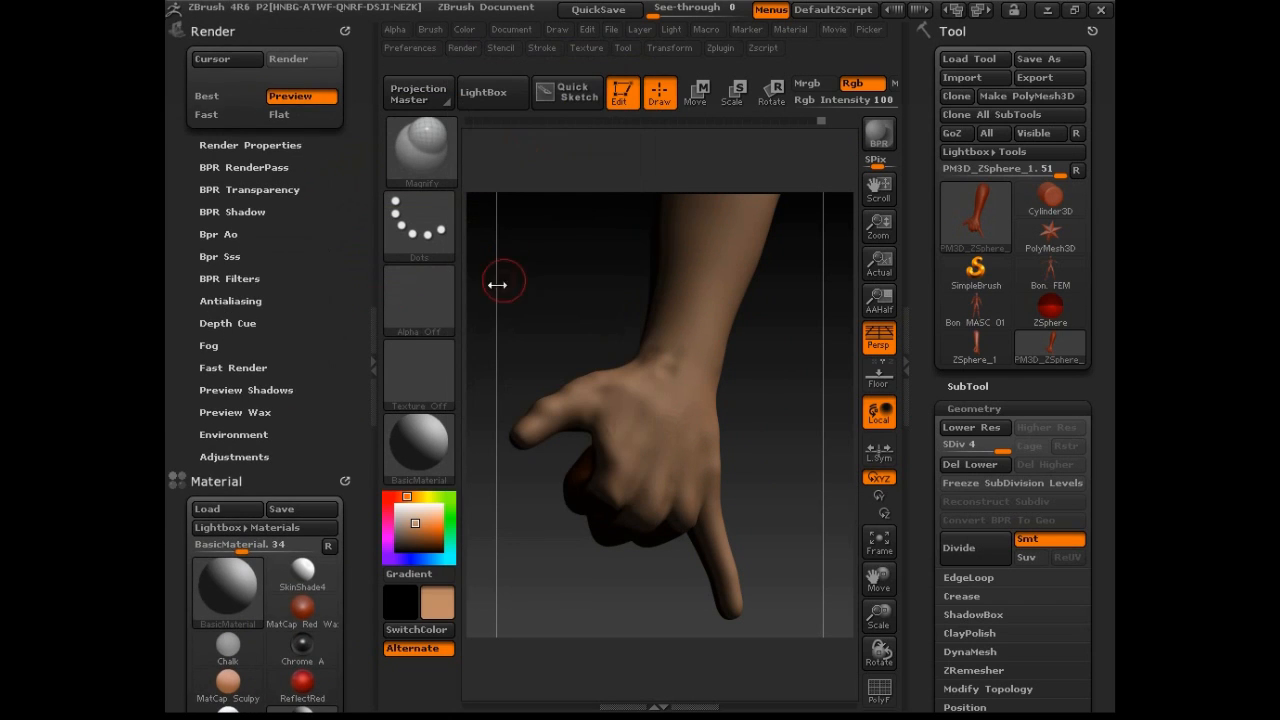
{"action": "left_click", "coordinate": [270, 167]}
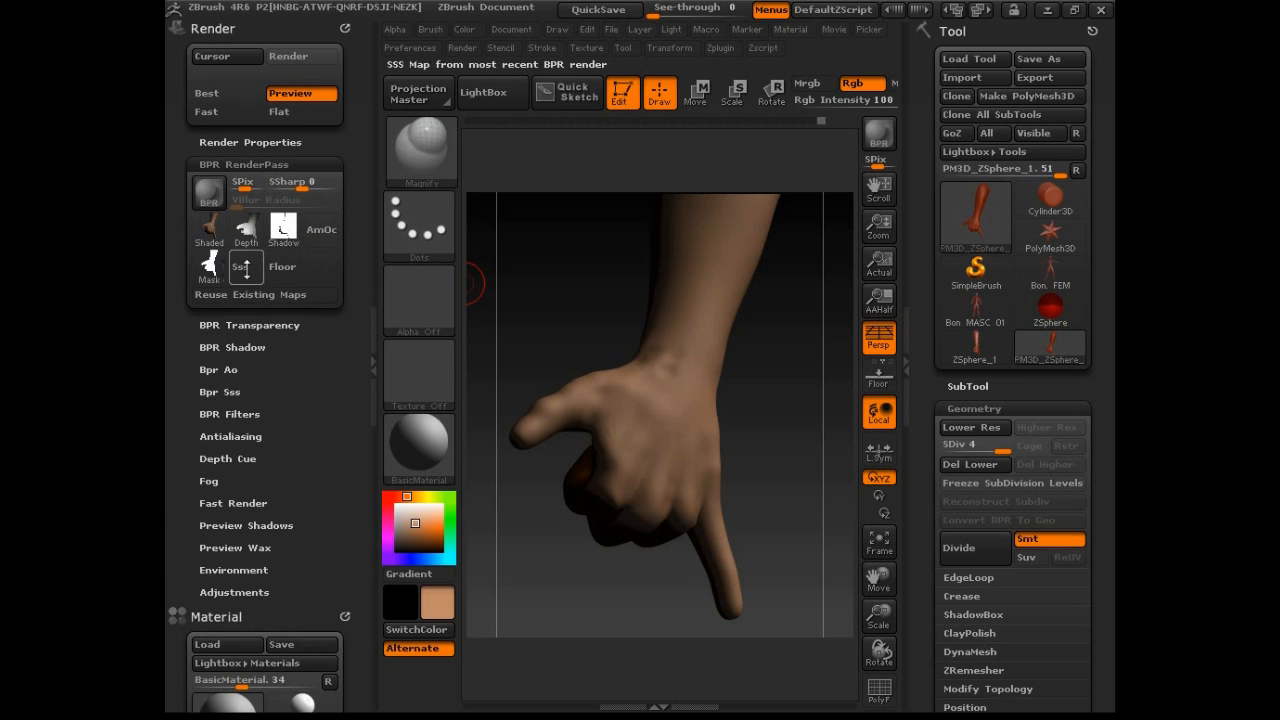
- Export the shaded render pass to the desktop (Área de Trabalho) as the Photoshop file BPR_Render
{"action": "left_click", "coordinate": [209, 229]}
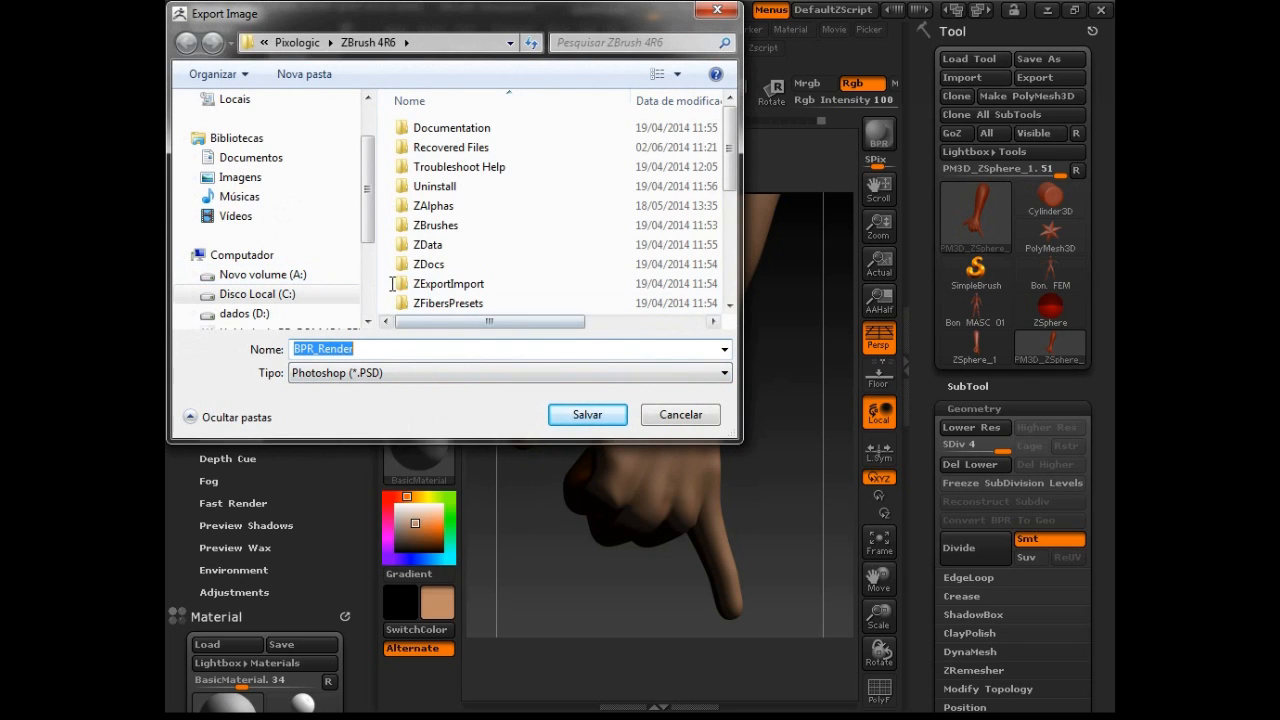
{"action": "left_click_drag", "start_coordinate": [368, 218], "coordinate": [372, 178]}
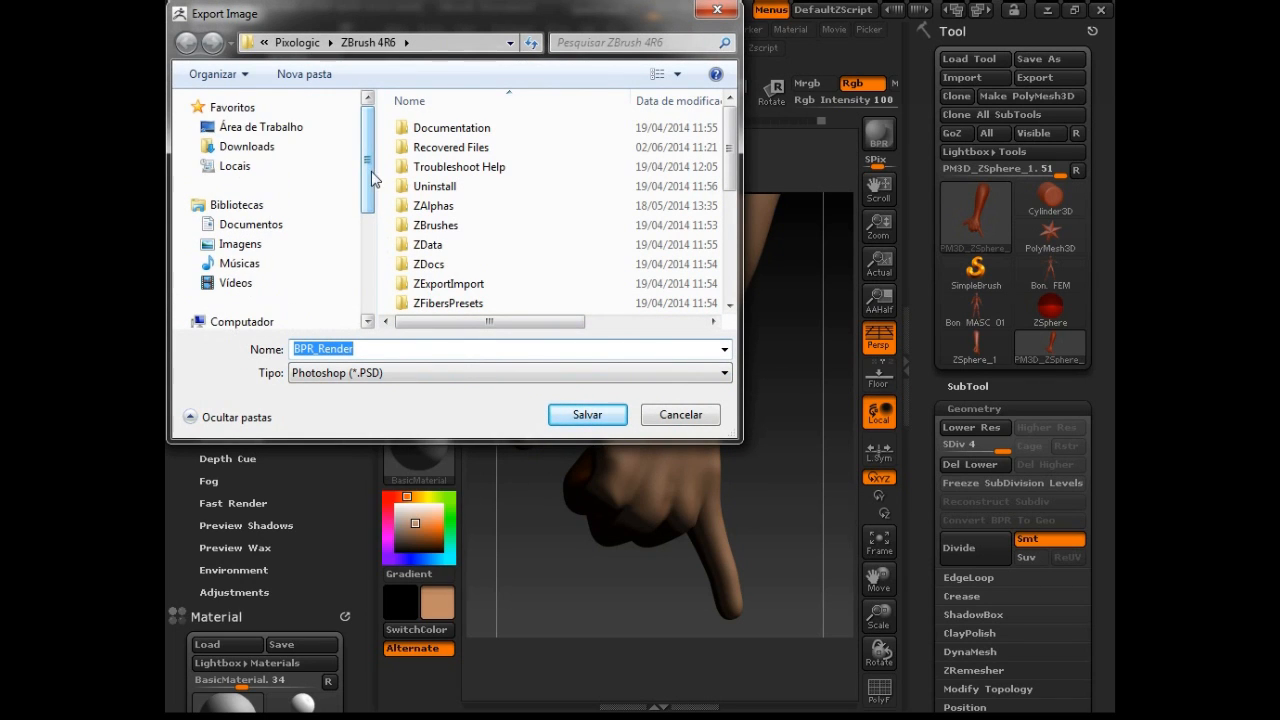
{"action": "left_click", "coordinate": [297, 129]}
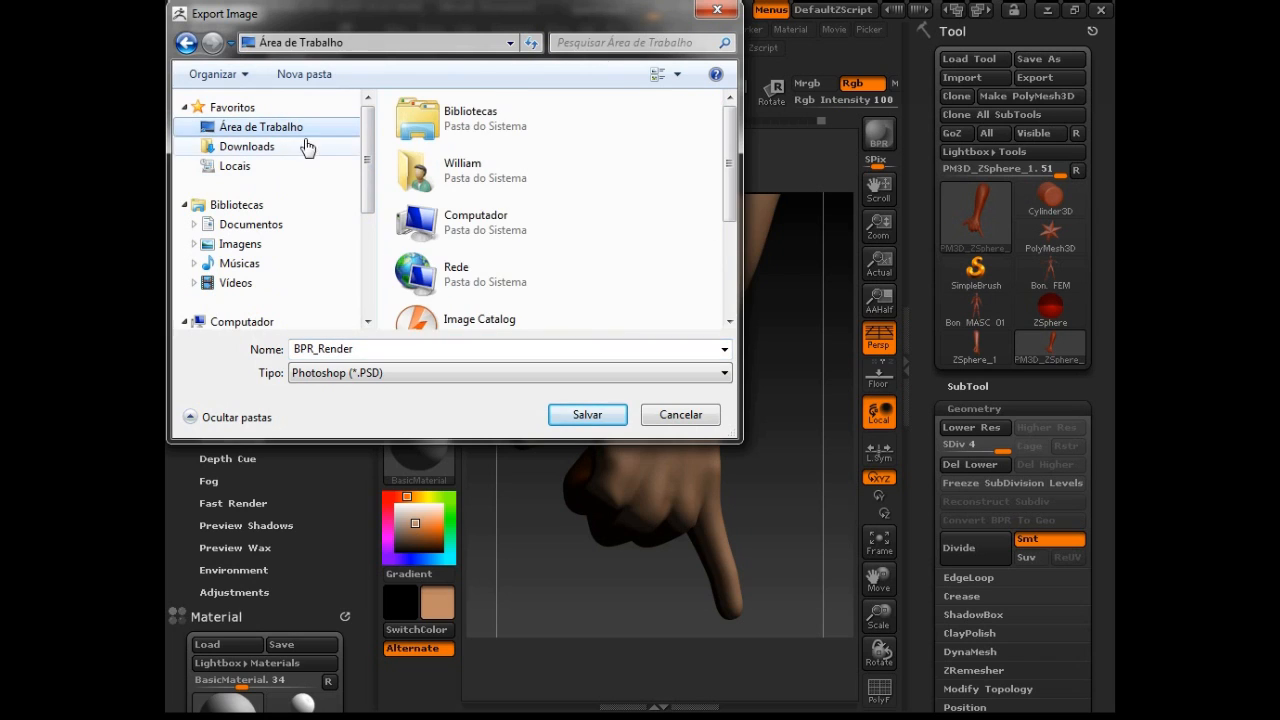
{"action": "left_click", "coordinate": [588, 414]}
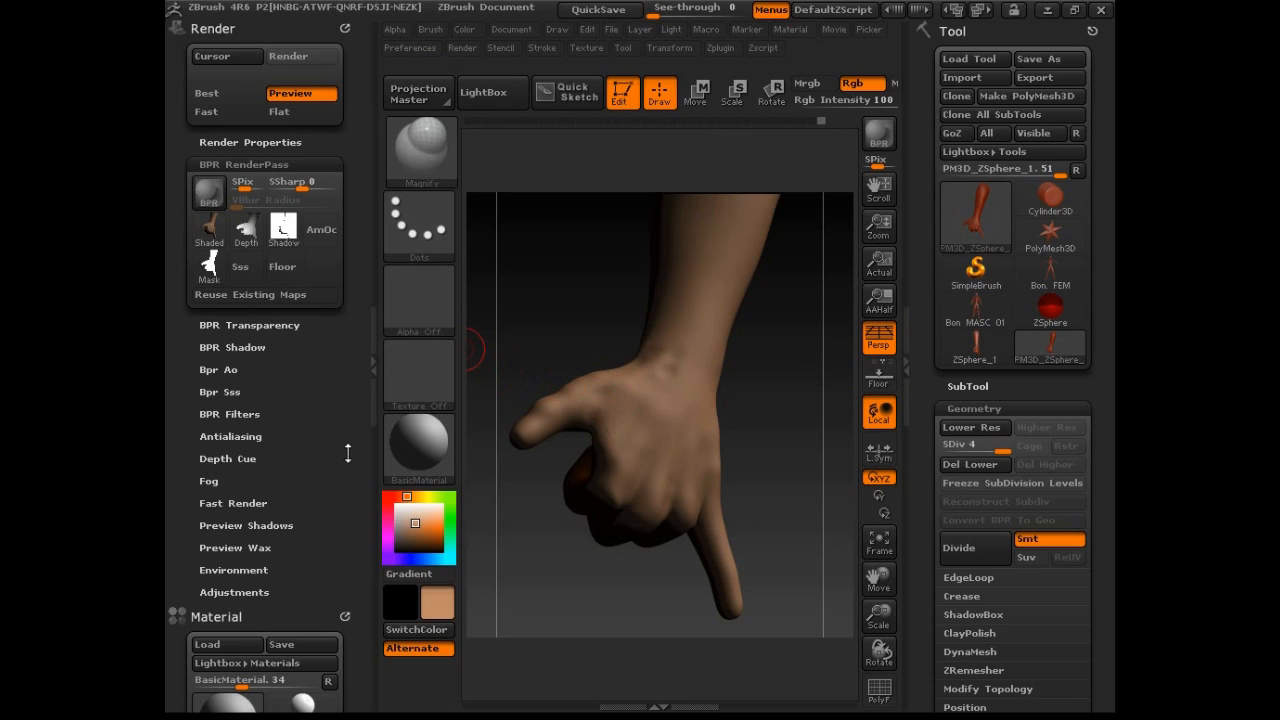
- Preview the depth, shadow and mask passes, and export the mask pass to the desktop as the Photoshop file BPR_Mask
{"action": "mouse_move", "coordinate": [283, 232]}
{"action": "mouse_move", "coordinate": [243, 233]}
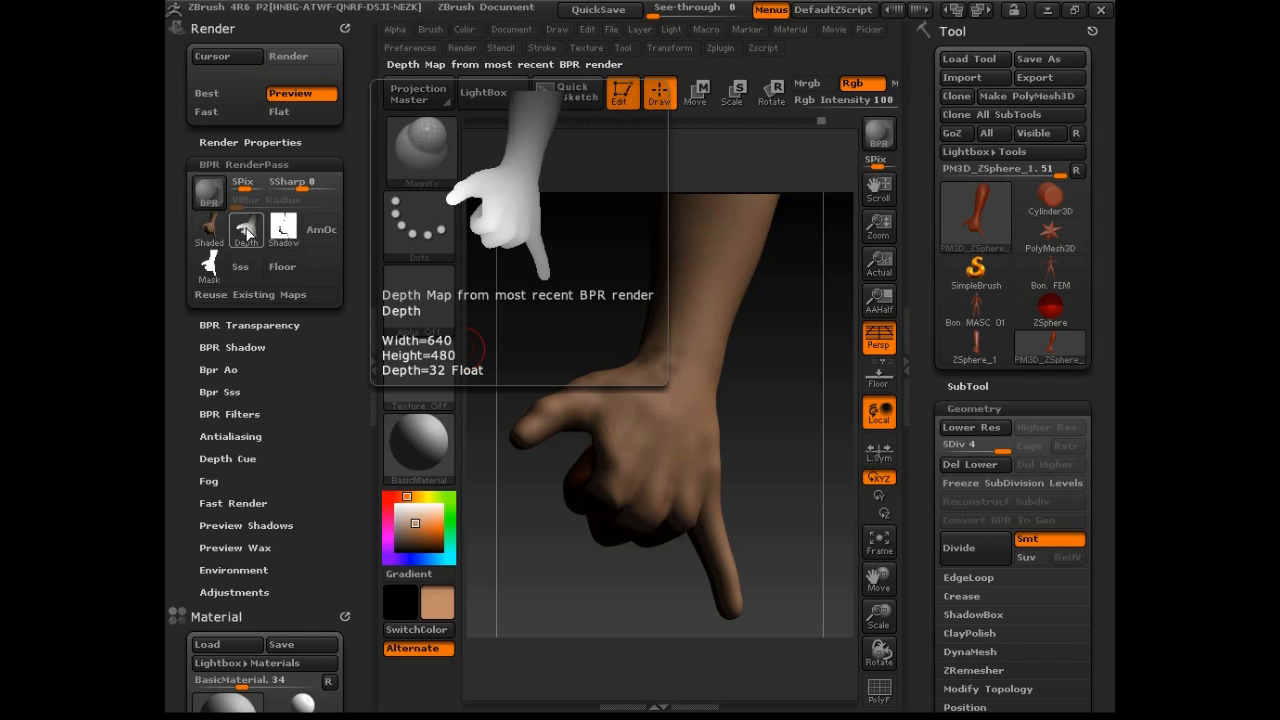
{"action": "mouse_move", "coordinate": [288, 231]}
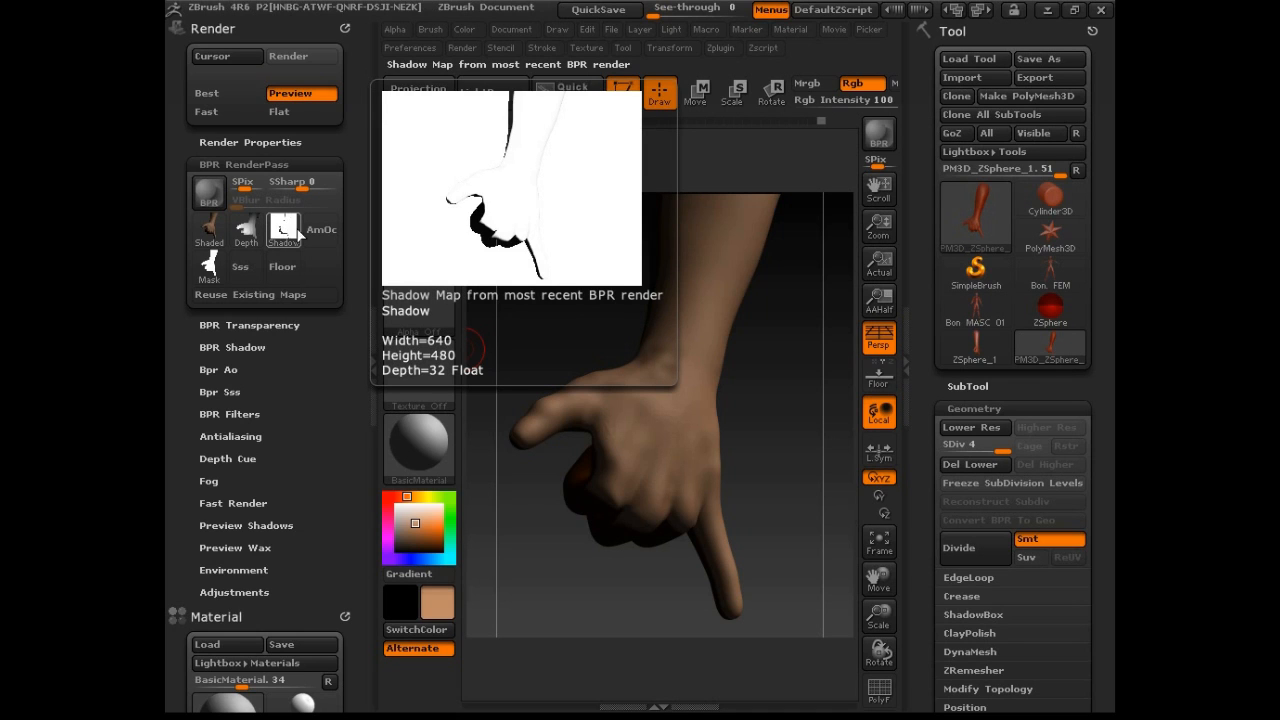
{"action": "mouse_move", "coordinate": [210, 270]}
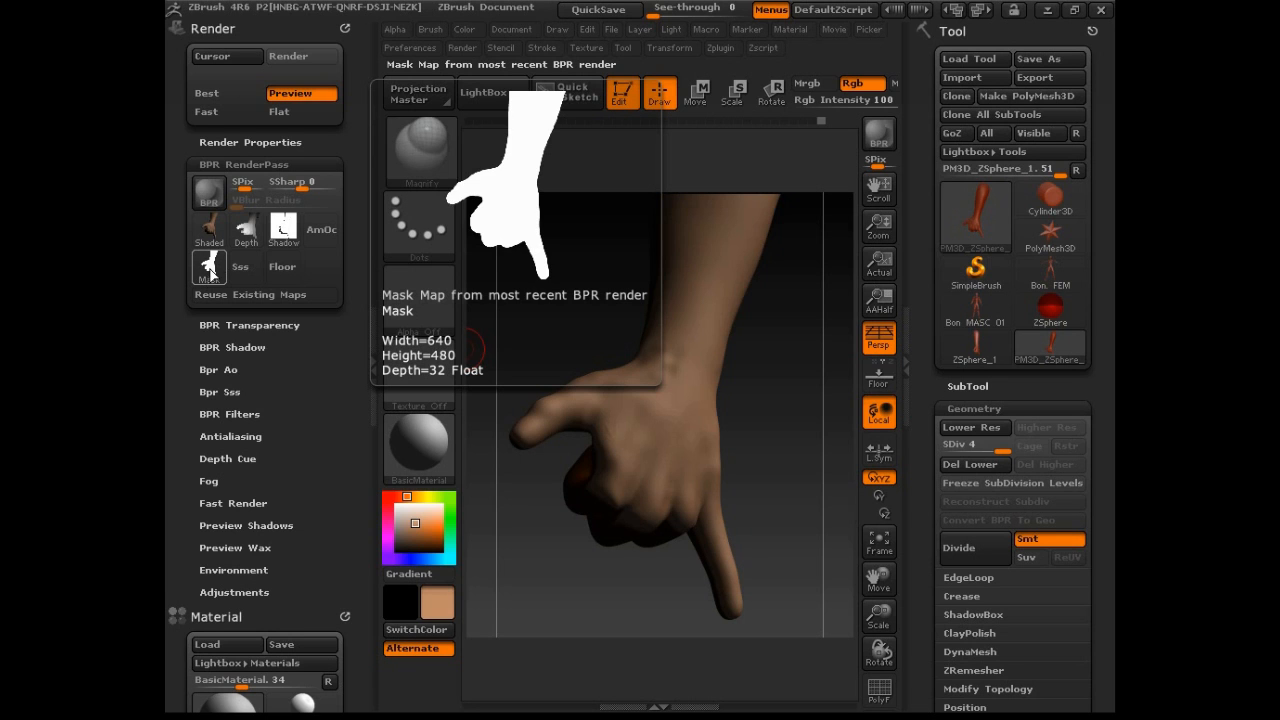
{"action": "left_click", "coordinate": [209, 265]}
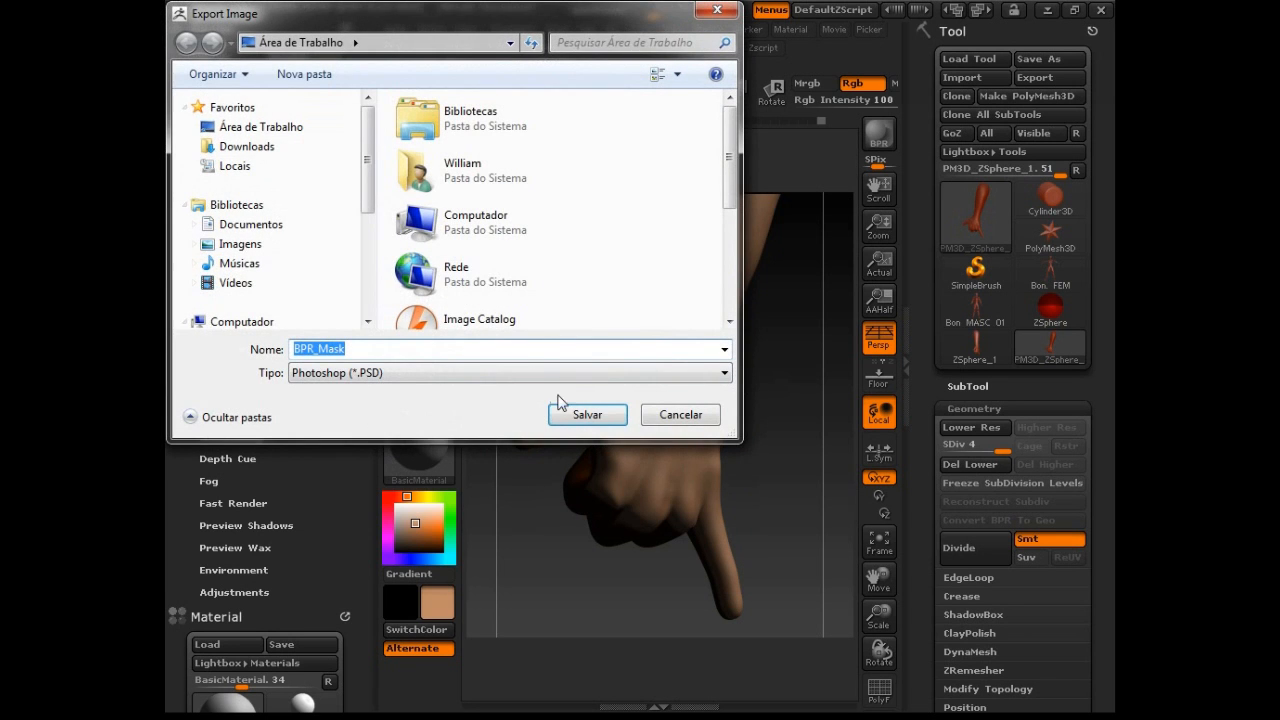
{"action": "left_click", "coordinate": [583, 414]}
- Switch off the main light and set the strength of LightCap light 1 to 2.6907
{"action": "scroll", "coordinate": [351, 320], "scroll_direction": "down", "scroll_amount": 5}
{"action": "left_click_drag", "start_coordinate": [351, 322], "coordinate": [346, 245]}
{"action": "left_click", "coordinate": [284, 171]}
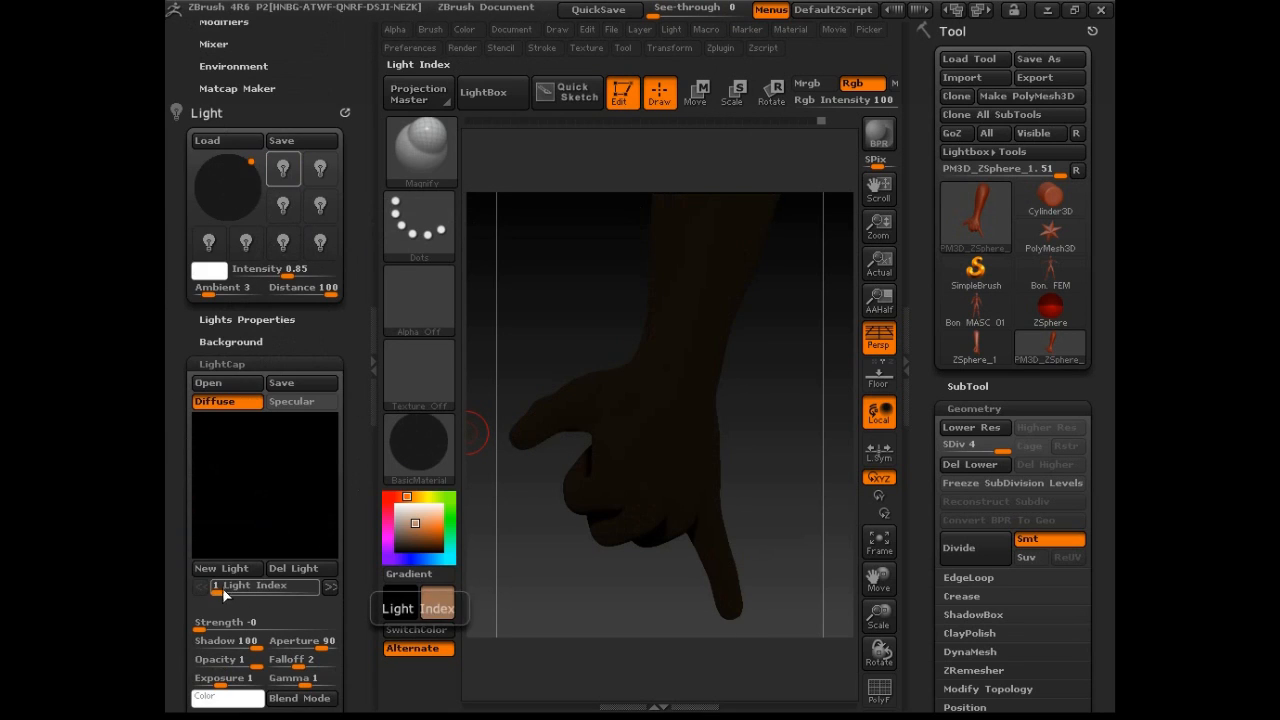
{"action": "left_click_drag", "start_coordinate": [258, 622], "coordinate": [278, 627]}
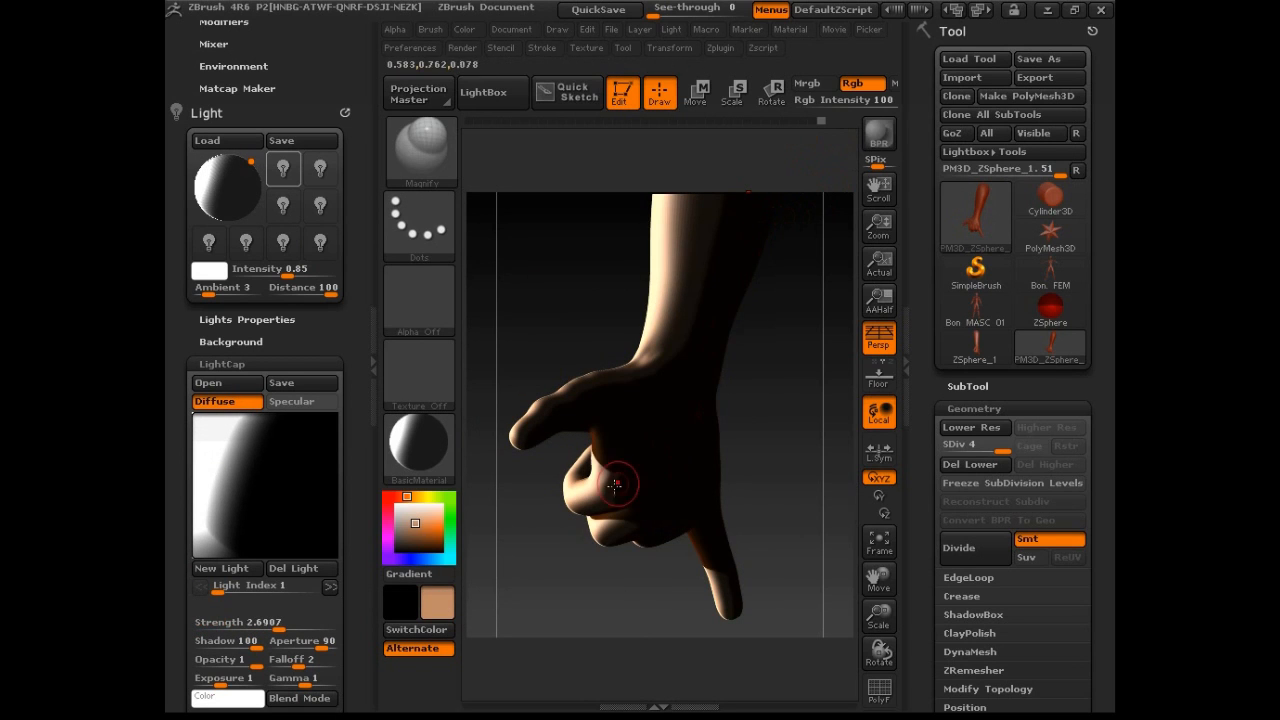
- Export the shaded pass lit by LightCap light 1 to the desktop as the Photoshop file BPR_Render1
{"action": "left_click_drag", "start_coordinate": [356, 281], "coordinate": [365, 438]}
{"action": "left_click_drag", "start_coordinate": [356, 322], "coordinate": [358, 434]}
{"action": "left_click_drag", "start_coordinate": [340, 169], "coordinate": [349, 277]}
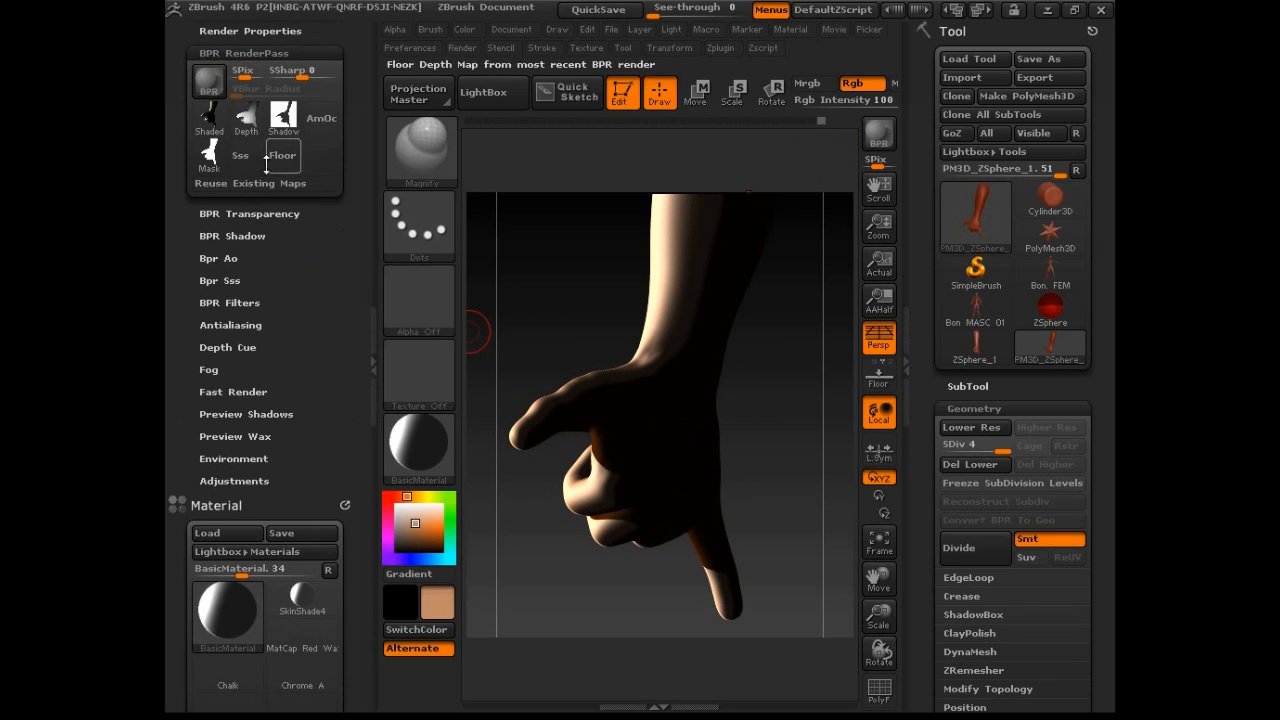
{"action": "left_click", "coordinate": [210, 115]}
{"action": "left_click", "coordinate": [405, 355]}
{"action": "key", "text": "Return"}
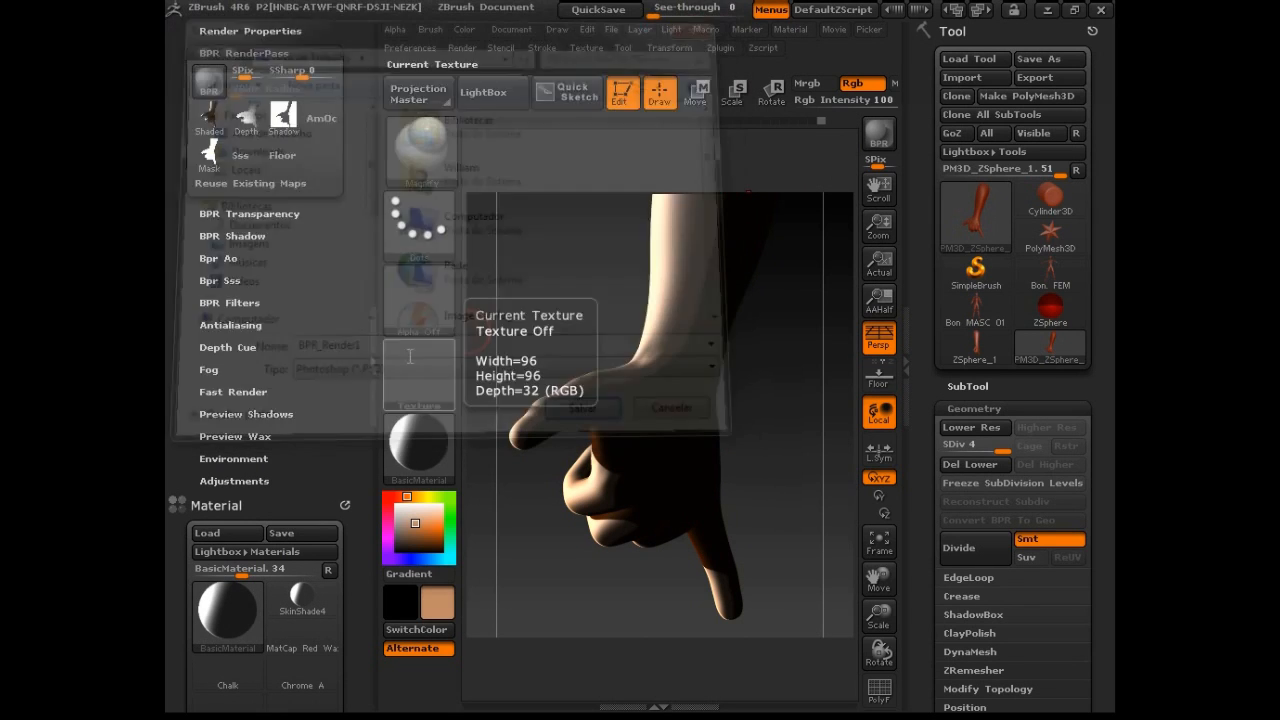
- Reduce LightCap light 1 to zero strength, and set LightCap light 2 to a strength of 4.3547
{"action": "left_click_drag", "start_coordinate": [358, 572], "coordinate": [361, 430]}
{"action": "left_click_drag", "start_coordinate": [356, 568], "coordinate": [361, 492]}
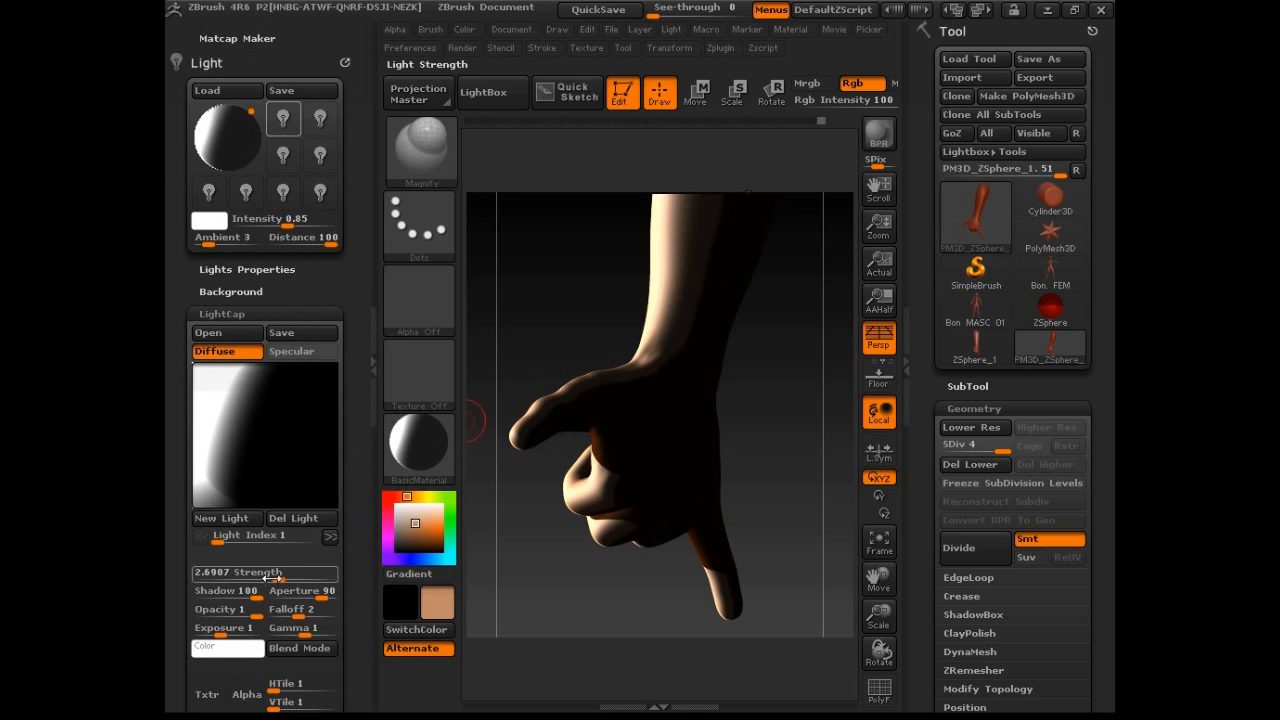
{"action": "left_click_drag", "start_coordinate": [272, 577], "coordinate": [174, 592]}
{"action": "left_click", "coordinate": [330, 536]}
{"action": "left_click_drag", "start_coordinate": [204, 577], "coordinate": [286, 577]}
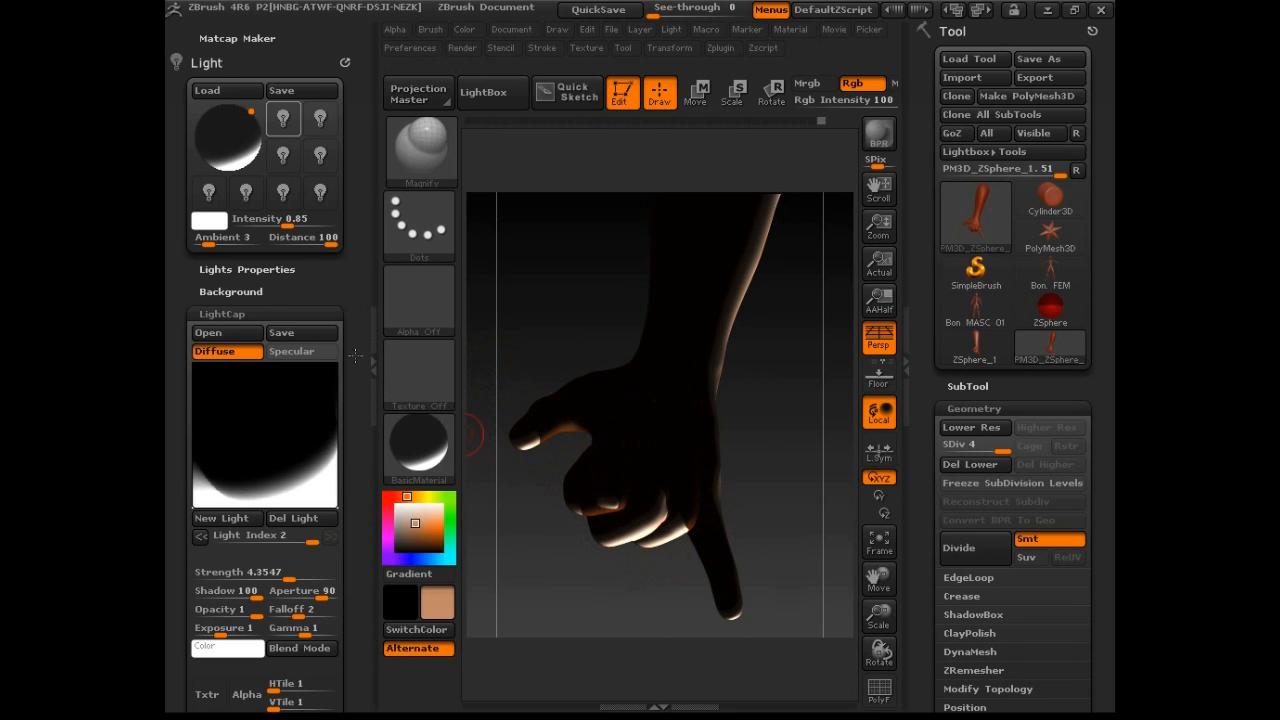
- Export the shaded pass lit by LightCap light 2 to the desktop as the Photoshop file BPR_Render2
{"action": "left_click_drag", "start_coordinate": [360, 290], "coordinate": [360, 432]}
{"action": "left_click_drag", "start_coordinate": [347, 228], "coordinate": [357, 298]}
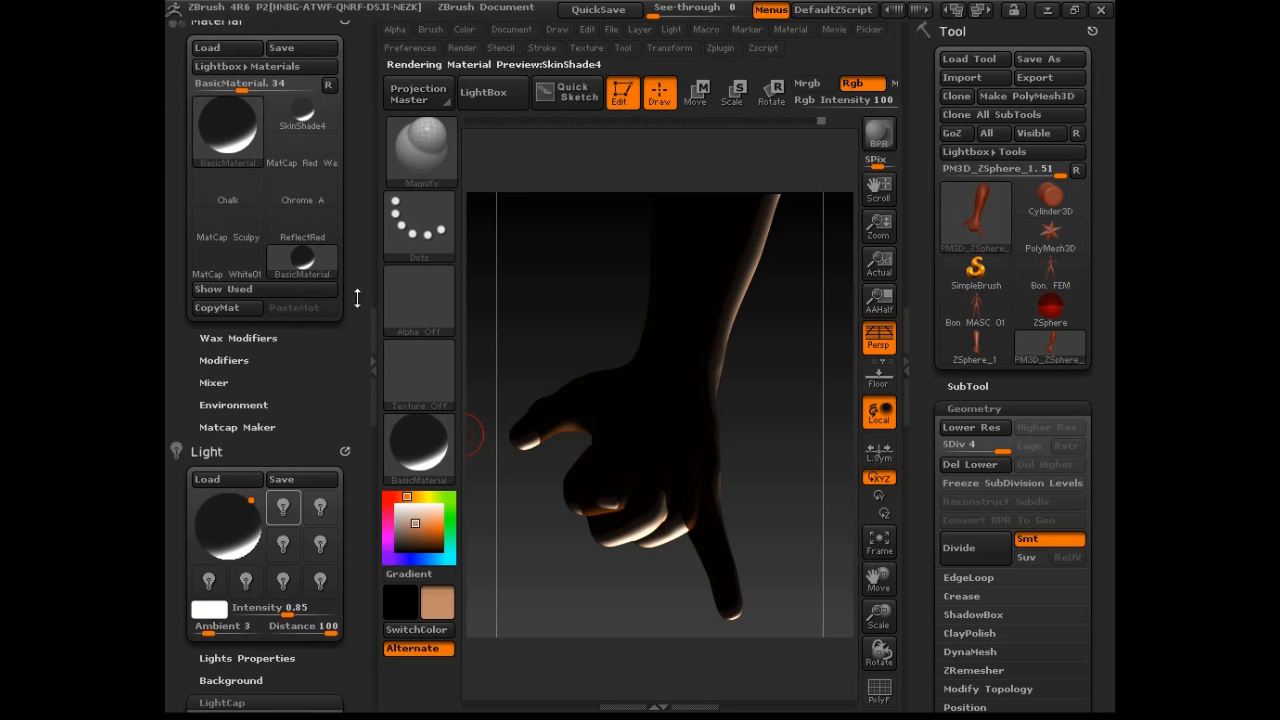
{"action": "left_click_drag", "start_coordinate": [354, 390], "coordinate": [363, 363]}
{"action": "left_click_drag", "start_coordinate": [349, 188], "coordinate": [353, 327]}
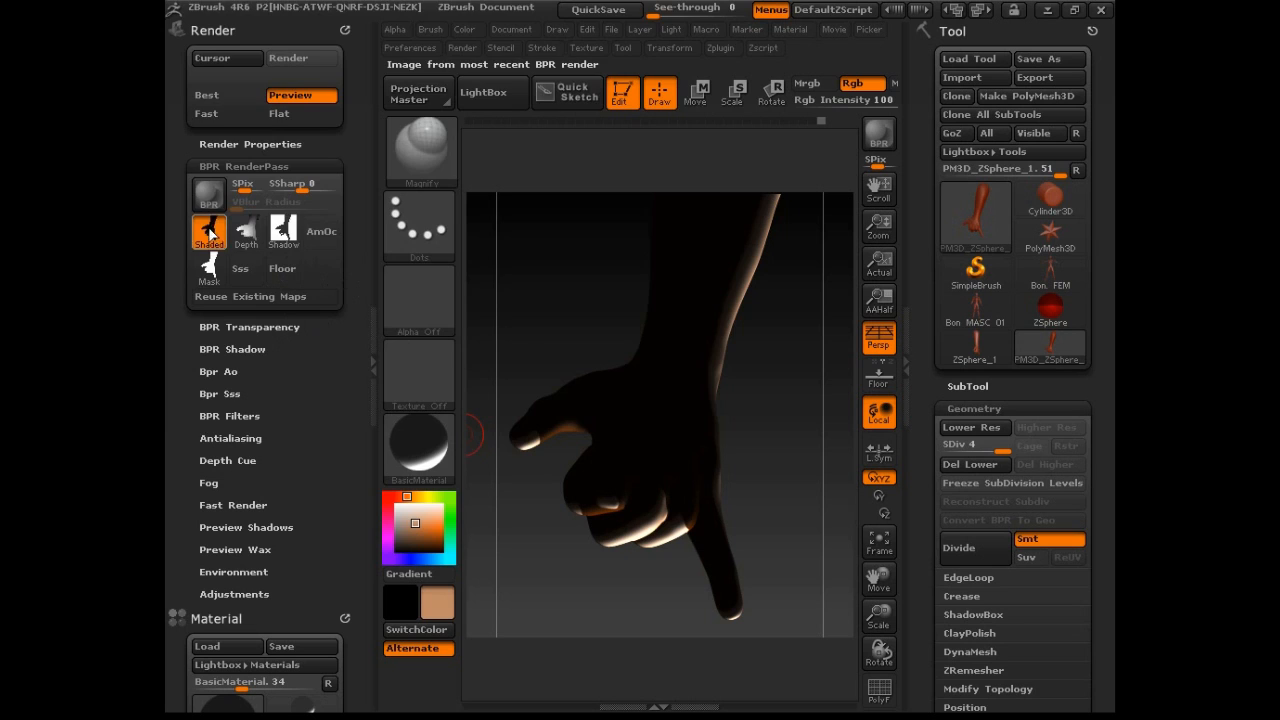
{"action": "left_click", "coordinate": [209, 232]}
{"action": "left_click", "coordinate": [424, 350]}
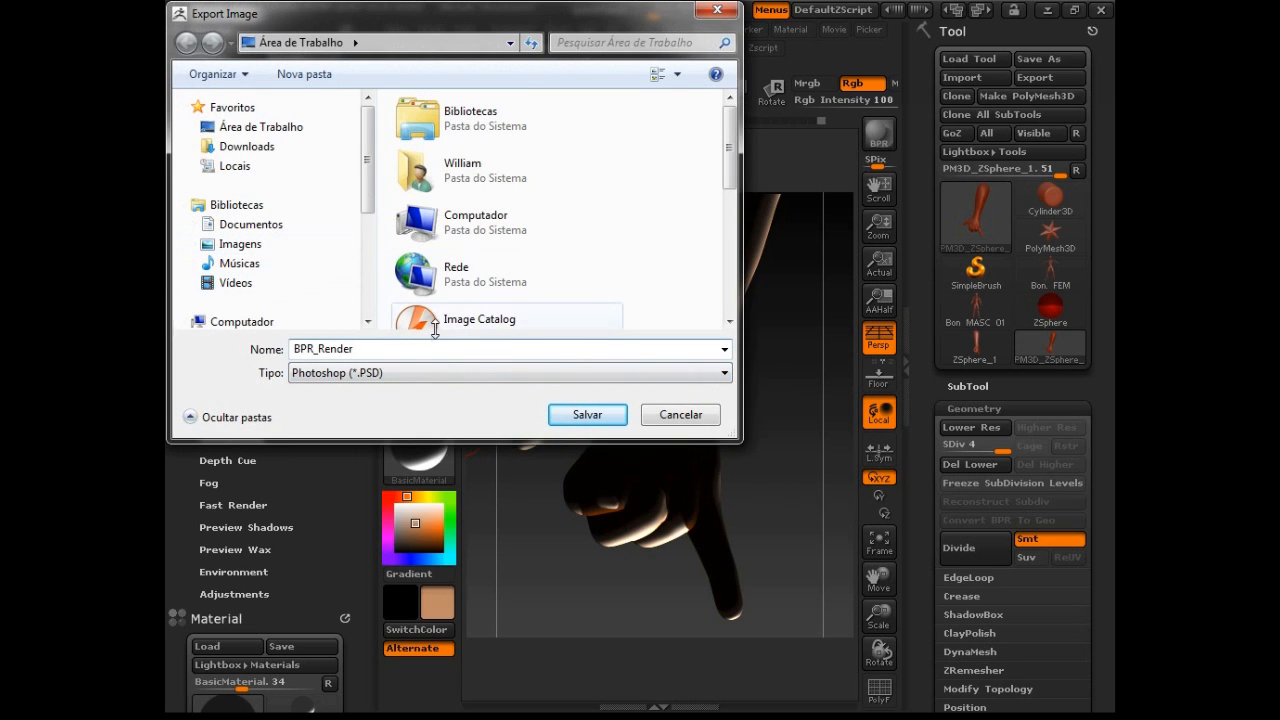
{"action": "key", "text": "Return"}
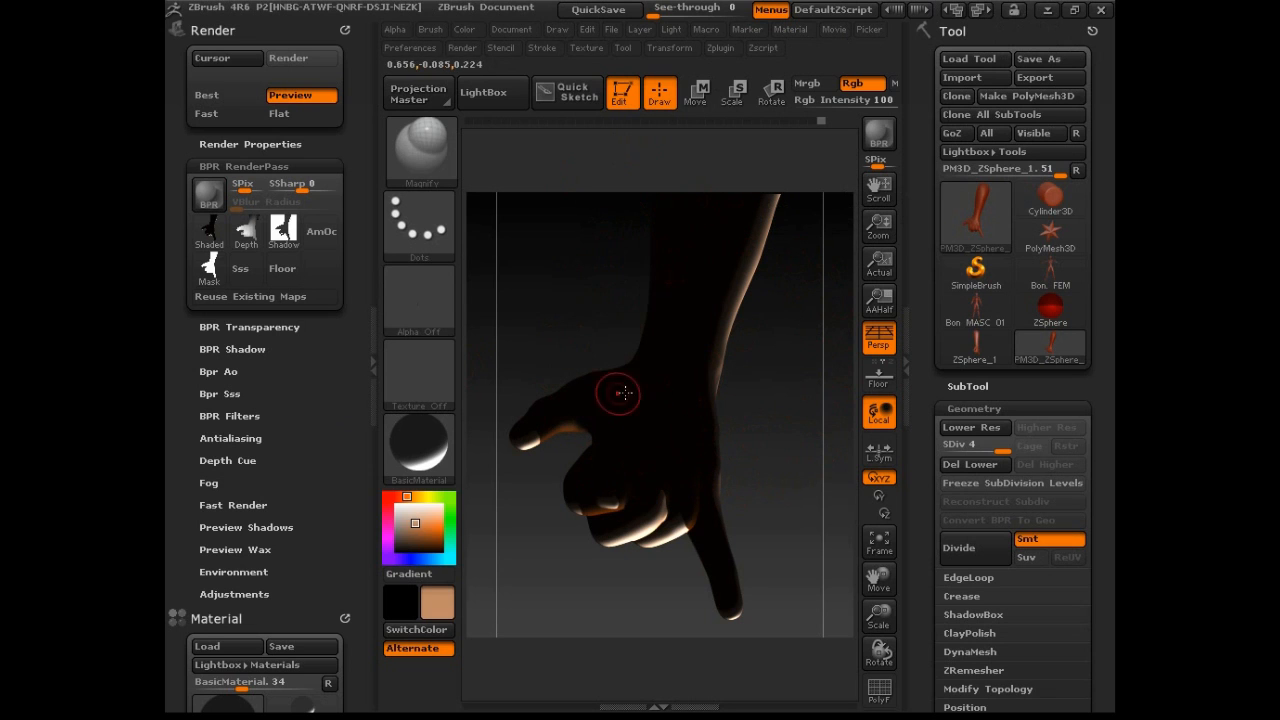
- Minimize ZBrush, open the four exported BPR files from the desktop in Photoshop and look through them
{"action": "left_click", "coordinate": [1047, 10]}
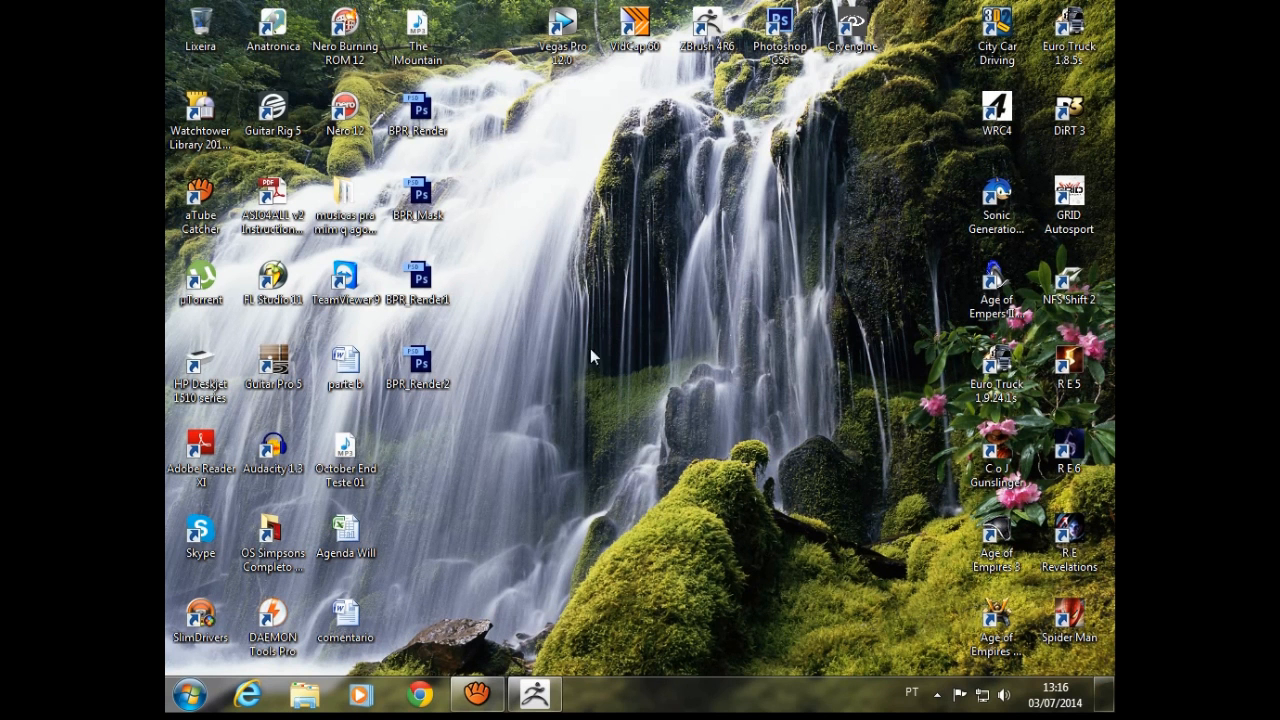
{"action": "left_click_drag", "start_coordinate": [550, 514], "coordinate": [408, 94]}
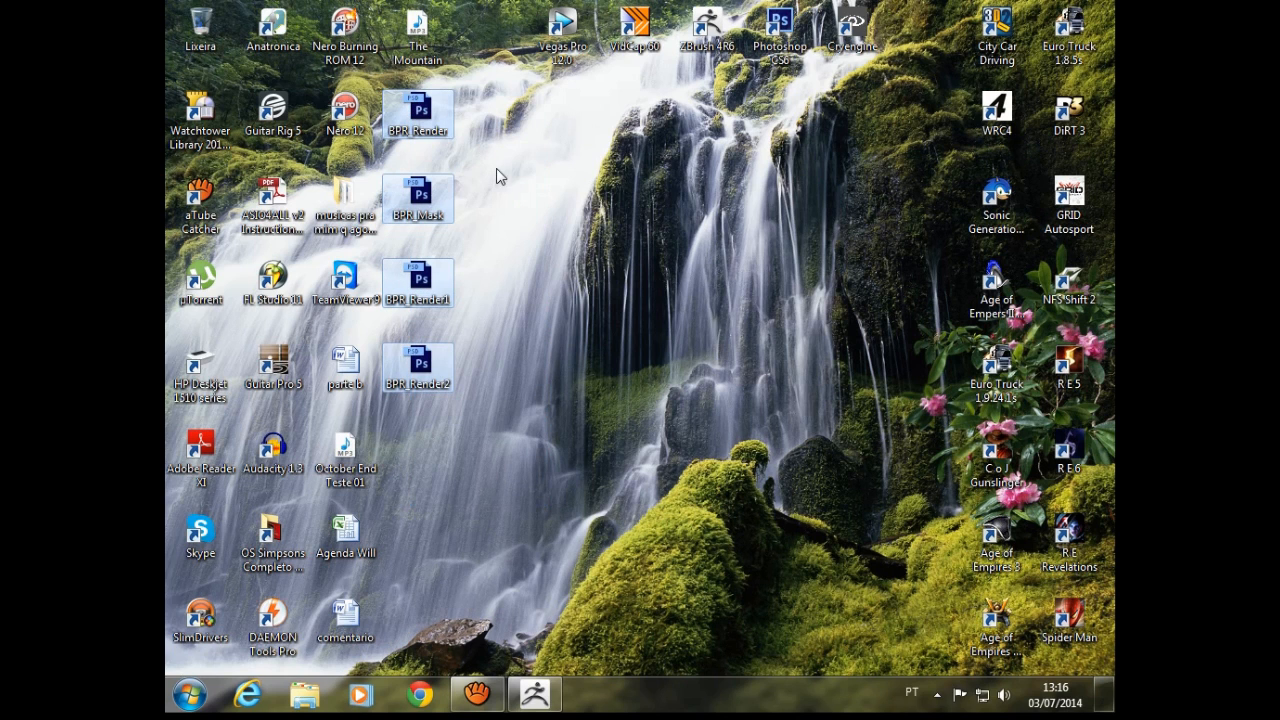
{"action": "right_click", "coordinate": [421, 118]}
{"action": "left_click", "coordinate": [549, 160]}
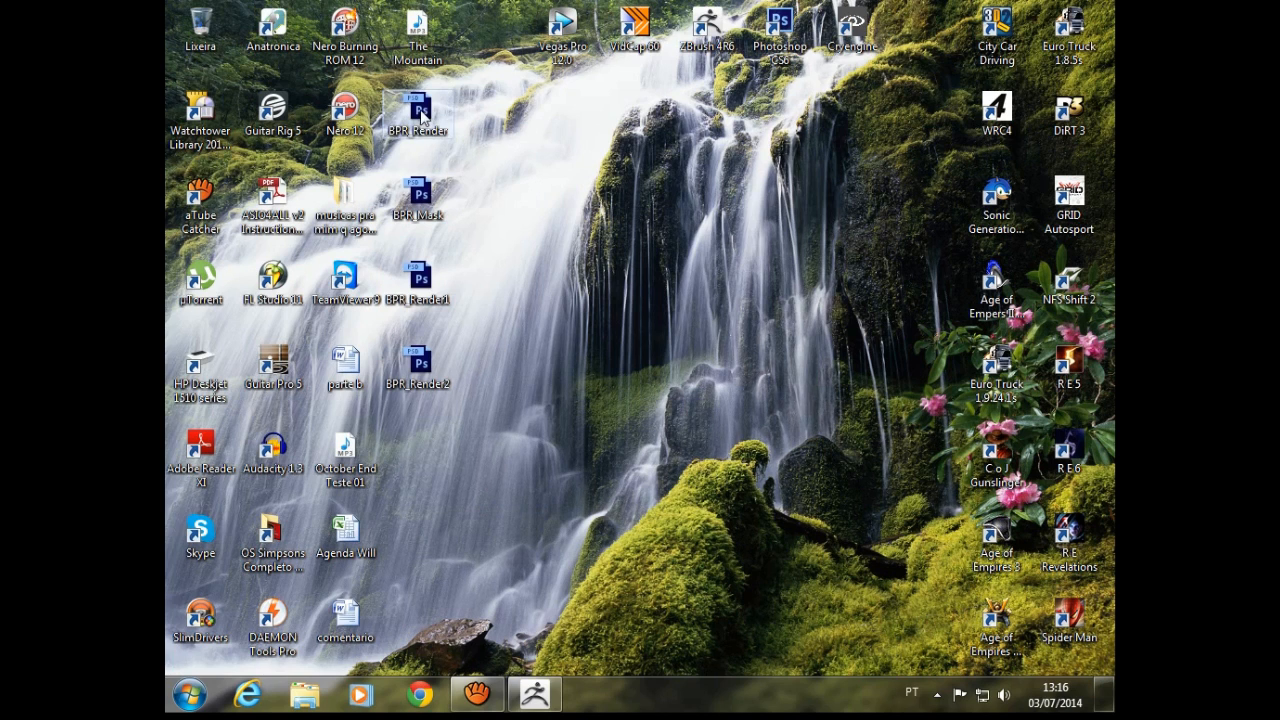
{"action": "left_click_drag", "start_coordinate": [497, 491], "coordinate": [798, 33]}
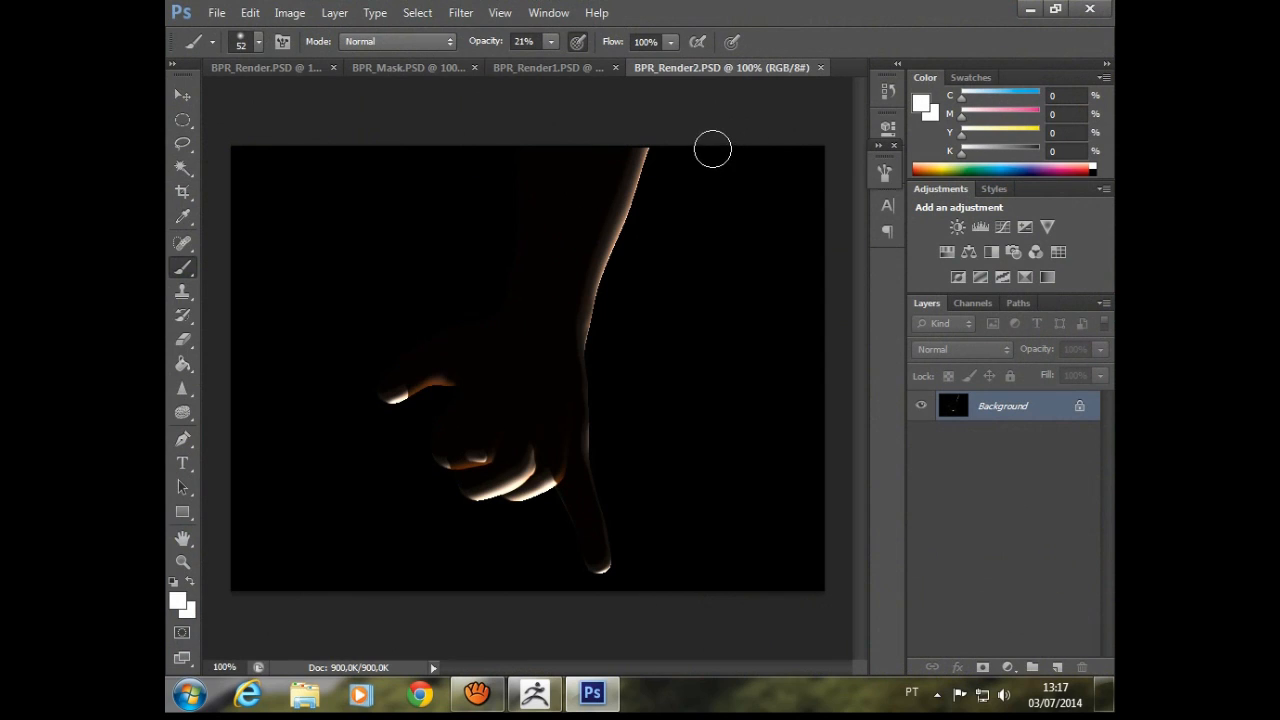
{"action": "left_click", "coordinate": [552, 70]}
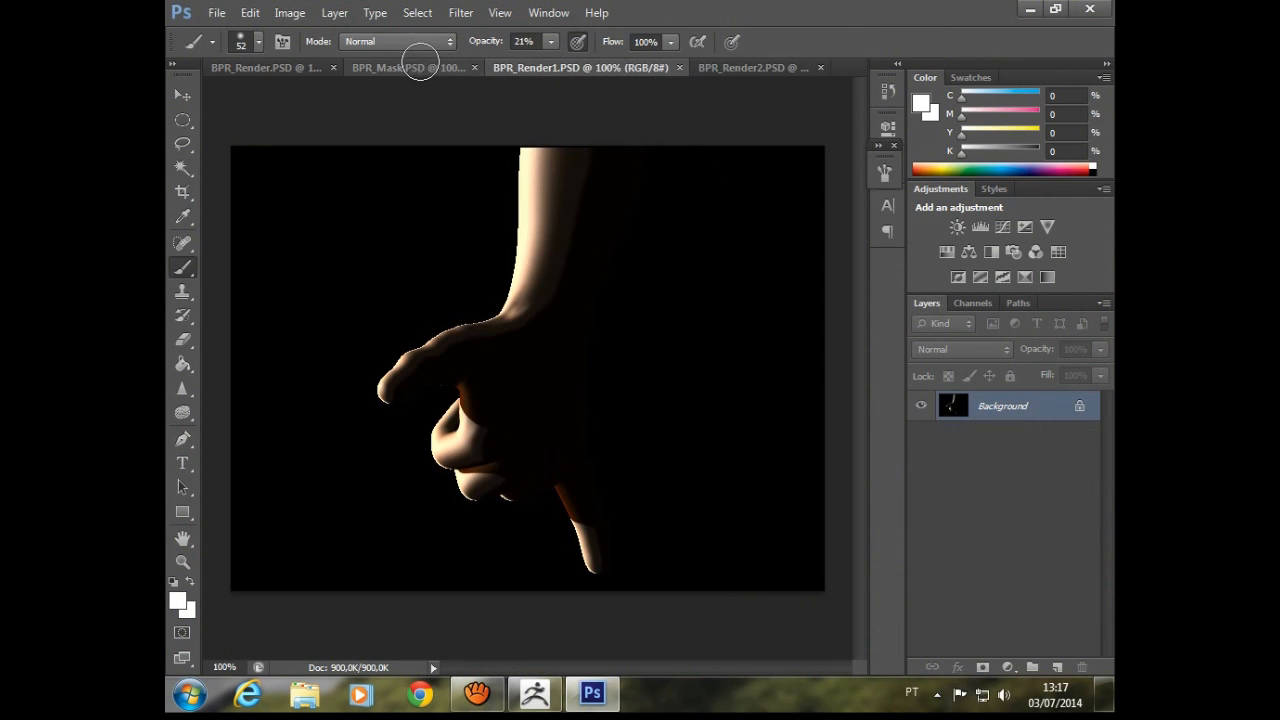
{"action": "left_click", "coordinate": [419, 67]}
{"action": "left_click", "coordinate": [290, 68]}
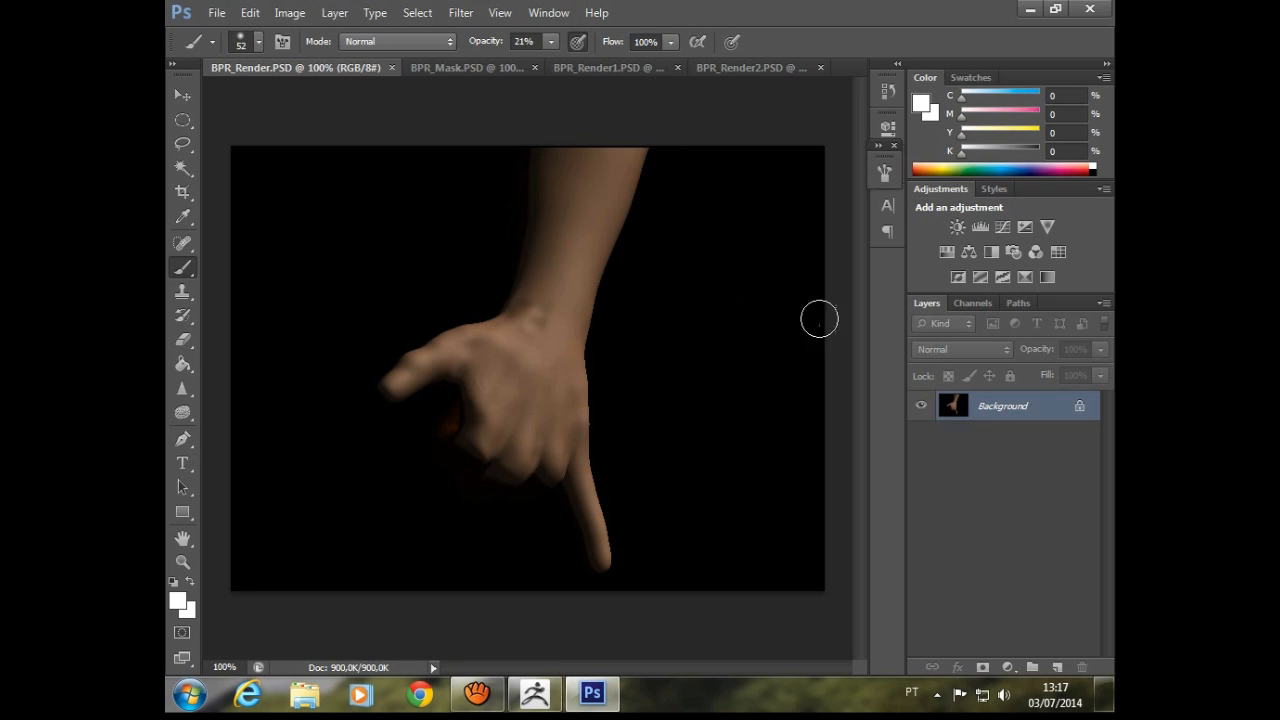
- Copy the whole BPR_Mask image and paste it into BPR_Render as a new layer
{"action": "left_click", "coordinate": [479, 71]}
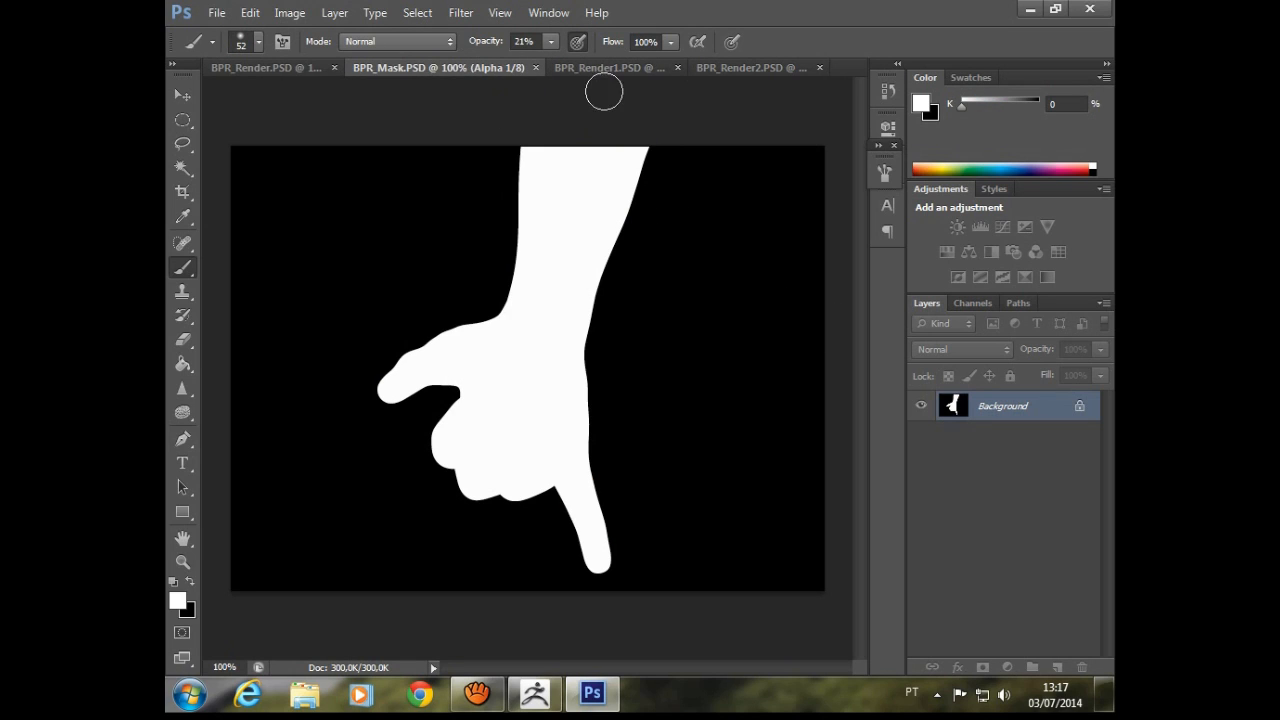
{"action": "key", "text": "ctrl+a"}
{"action": "left_click", "coordinate": [282, 70]}
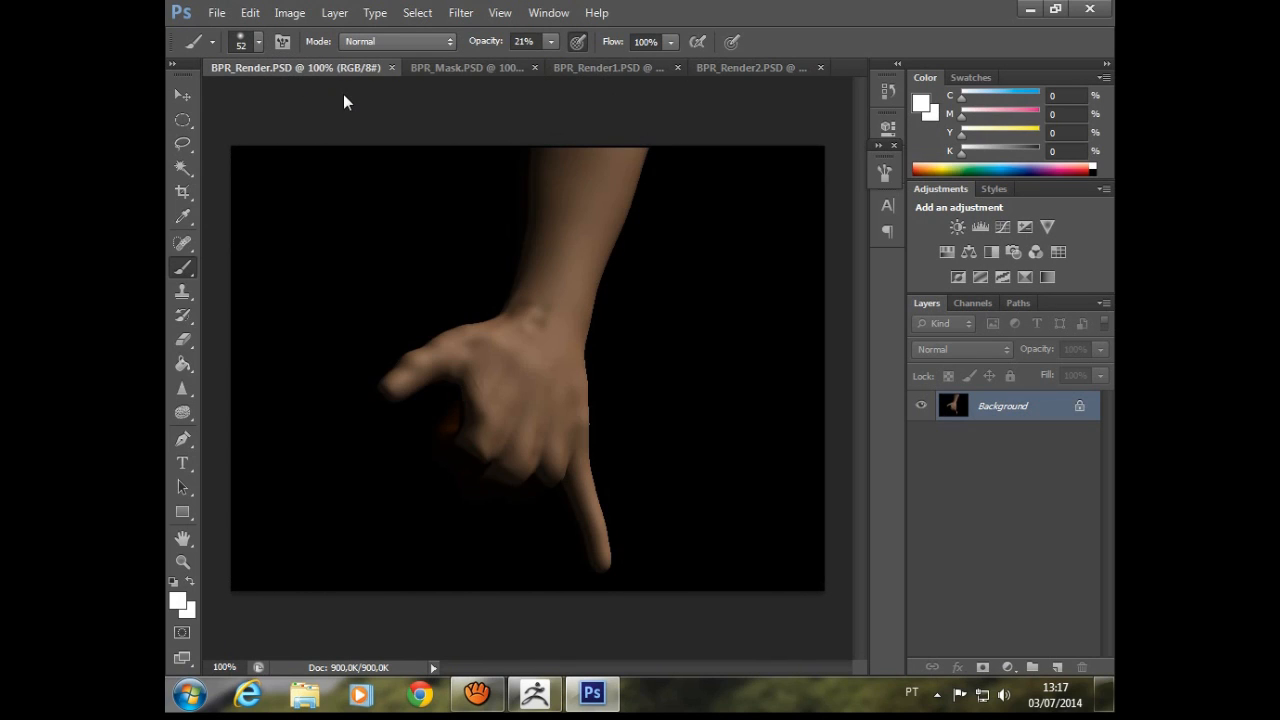
{"action": "key", "text": "ctrl+v"}
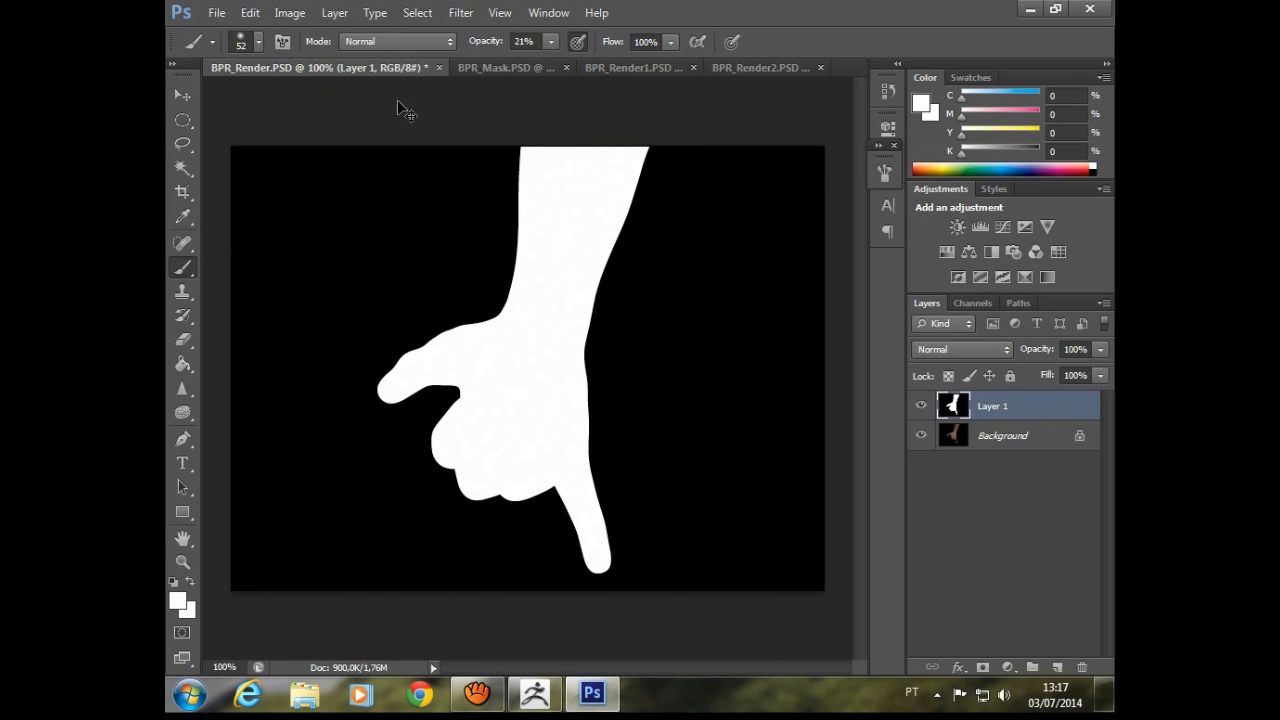
- Copy the whole BPR_Render1 image and paste it into BPR_Render as a layer above the mask
{"action": "left_click", "coordinate": [506, 67]}
{"action": "left_click", "coordinate": [650, 67]}
{"action": "key", "text": "ctrl+a"}
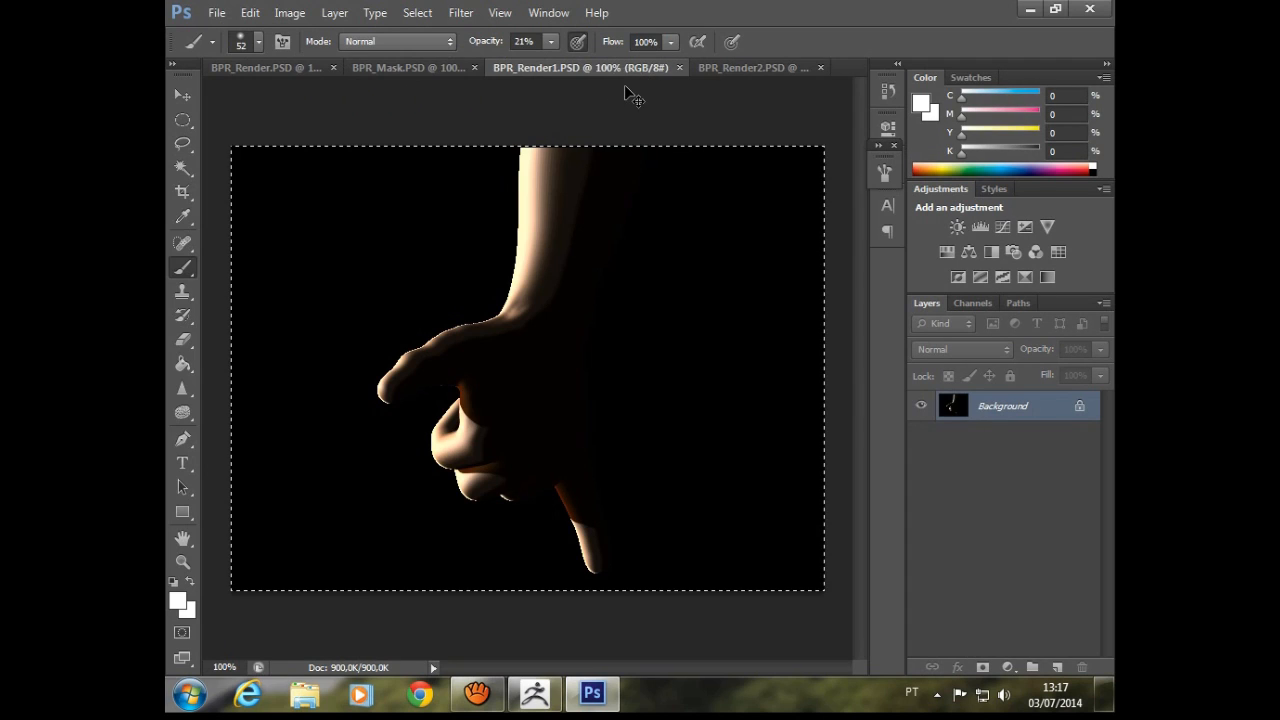
{"action": "left_click", "coordinate": [292, 69]}
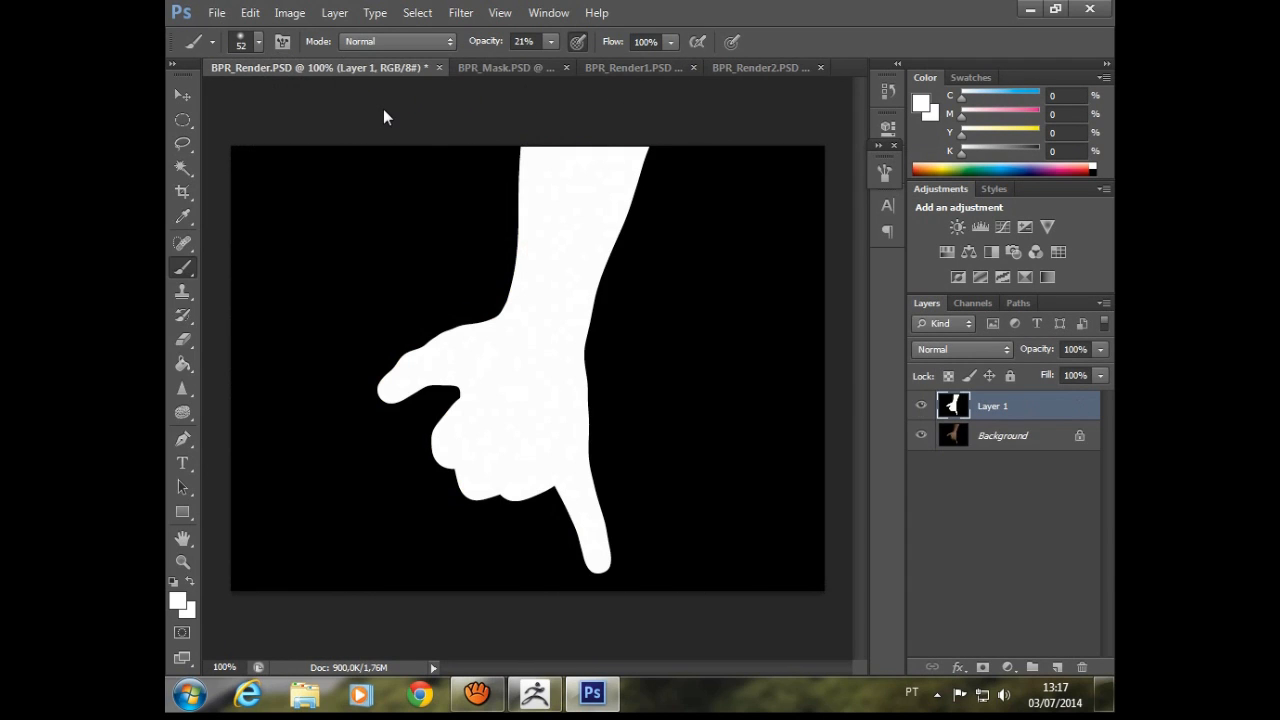
{"action": "key", "text": "ctrl+v"}
- Copy the whole BPR_Render2 image and paste it into BPR_Render as a layer above Layer 2
{"action": "left_click", "coordinate": [760, 68]}
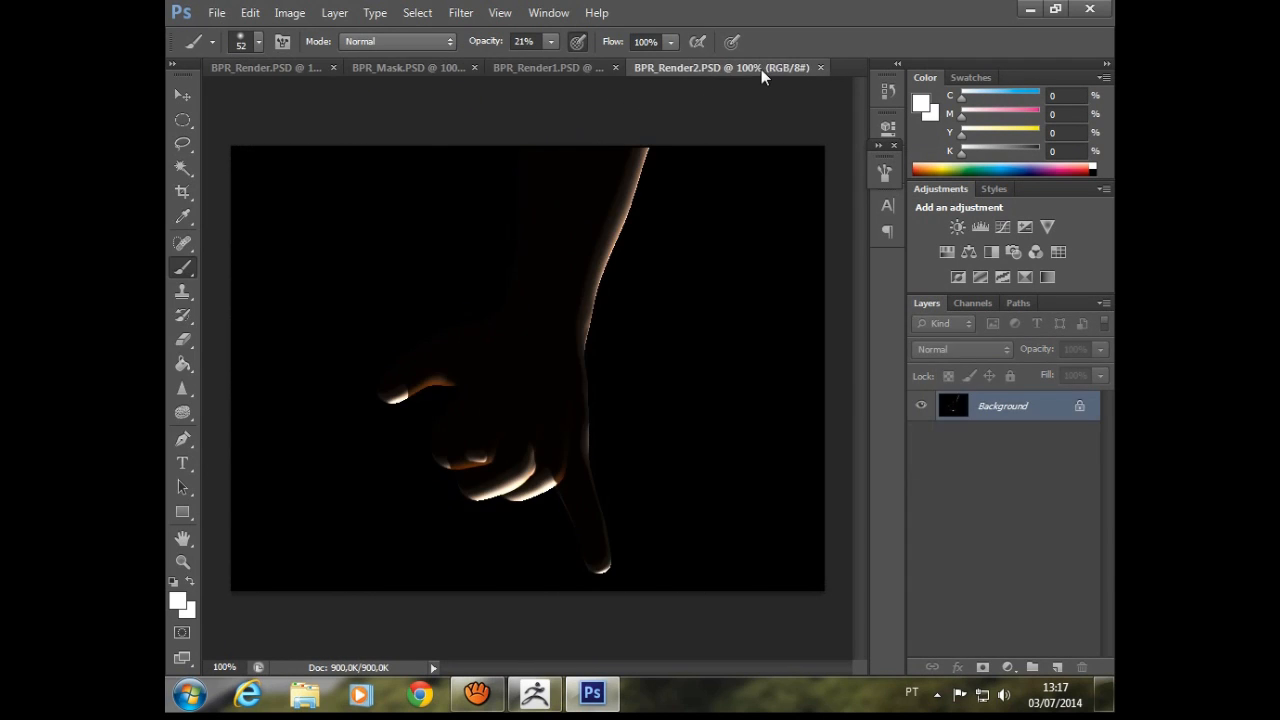
{"action": "key", "text": "ctrl+a"}
{"action": "left_click", "coordinate": [250, 68]}
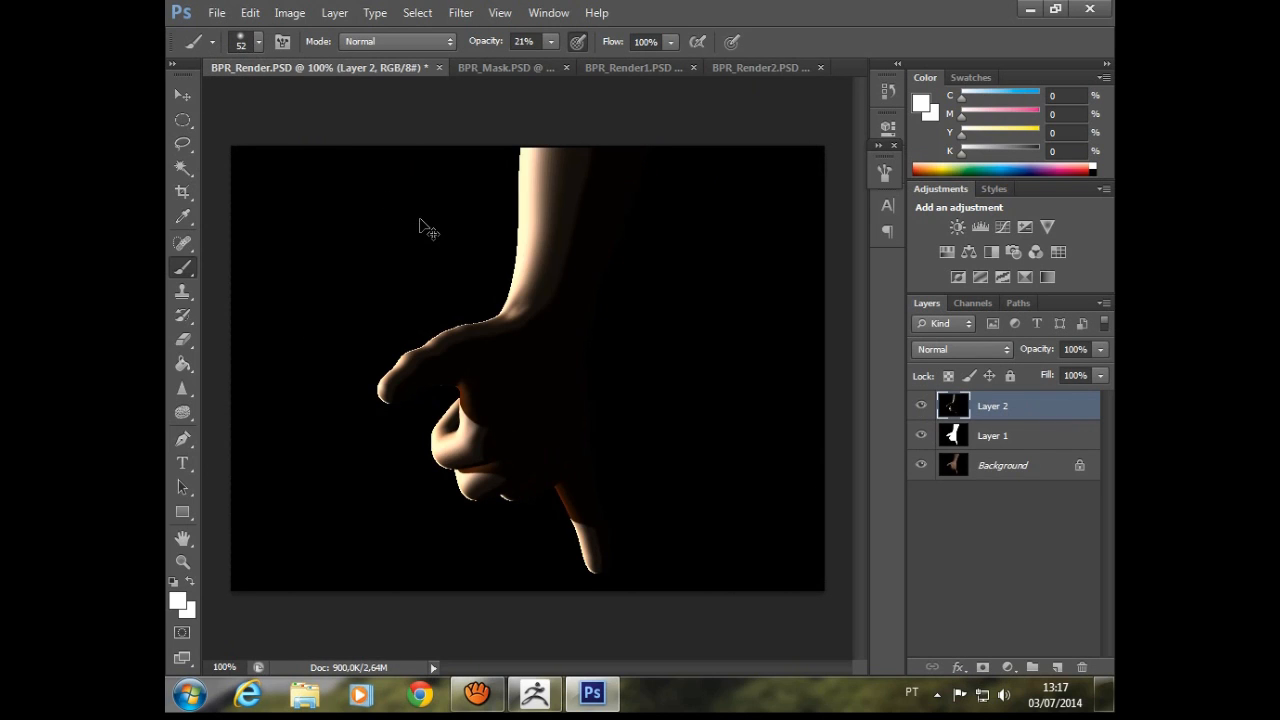
{"action": "key", "text": "ctrl+v"}
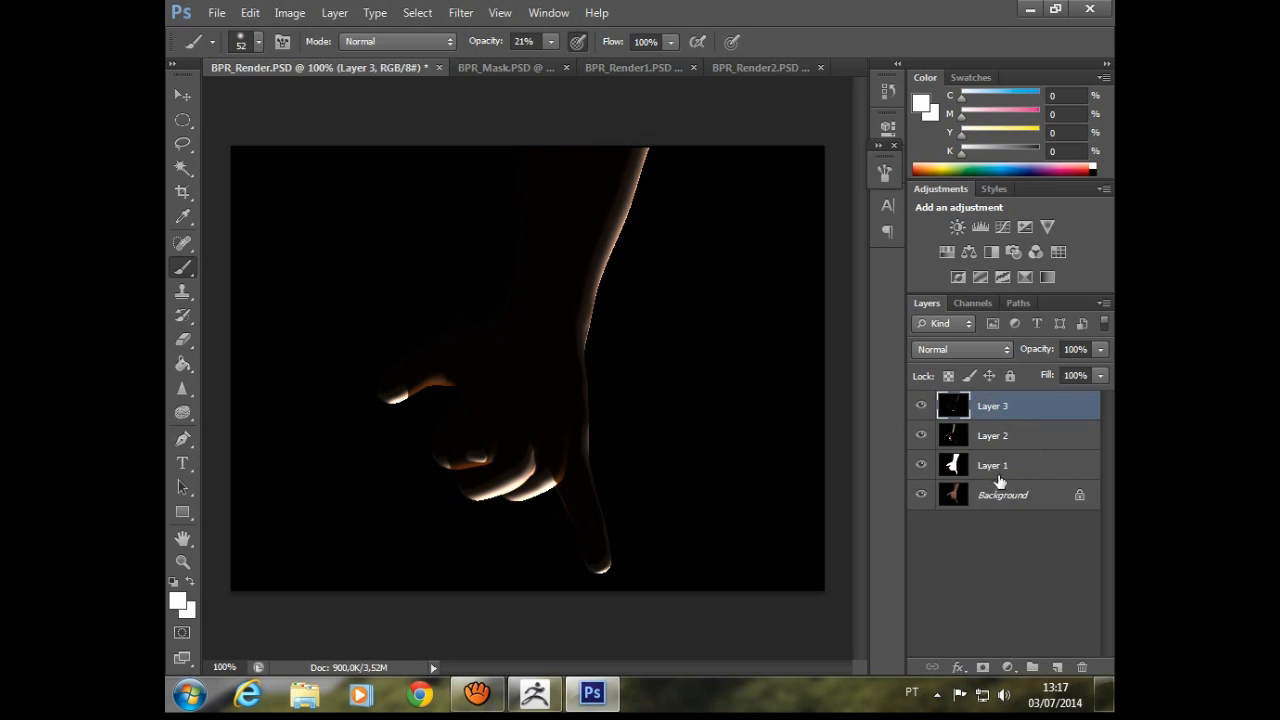
- Set the blending mode of the mask layer, Layer 1, to Multiply
{"action": "left_click", "coordinate": [1000, 466]}
{"action": "left_click", "coordinate": [990, 349]}
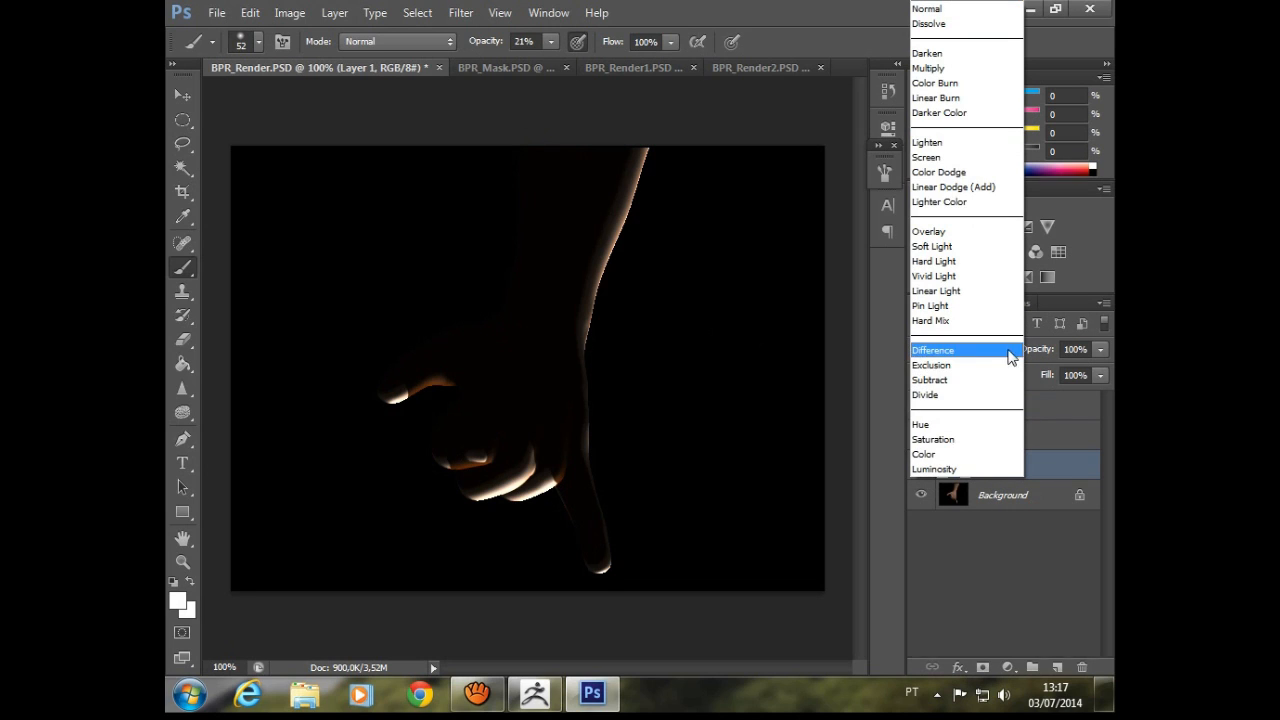
{"action": "left_click", "coordinate": [1078, 461]}
{"action": "left_click", "coordinate": [935, 350]}
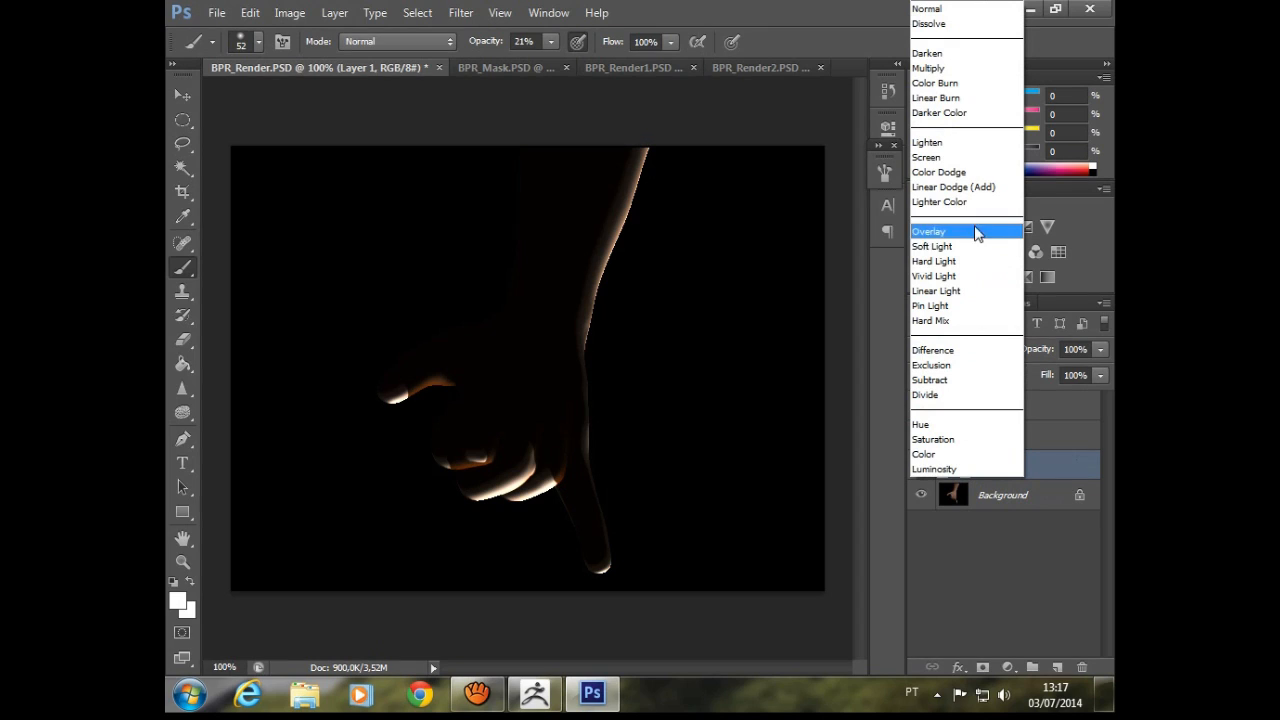
{"action": "left_click", "coordinate": [958, 68]}
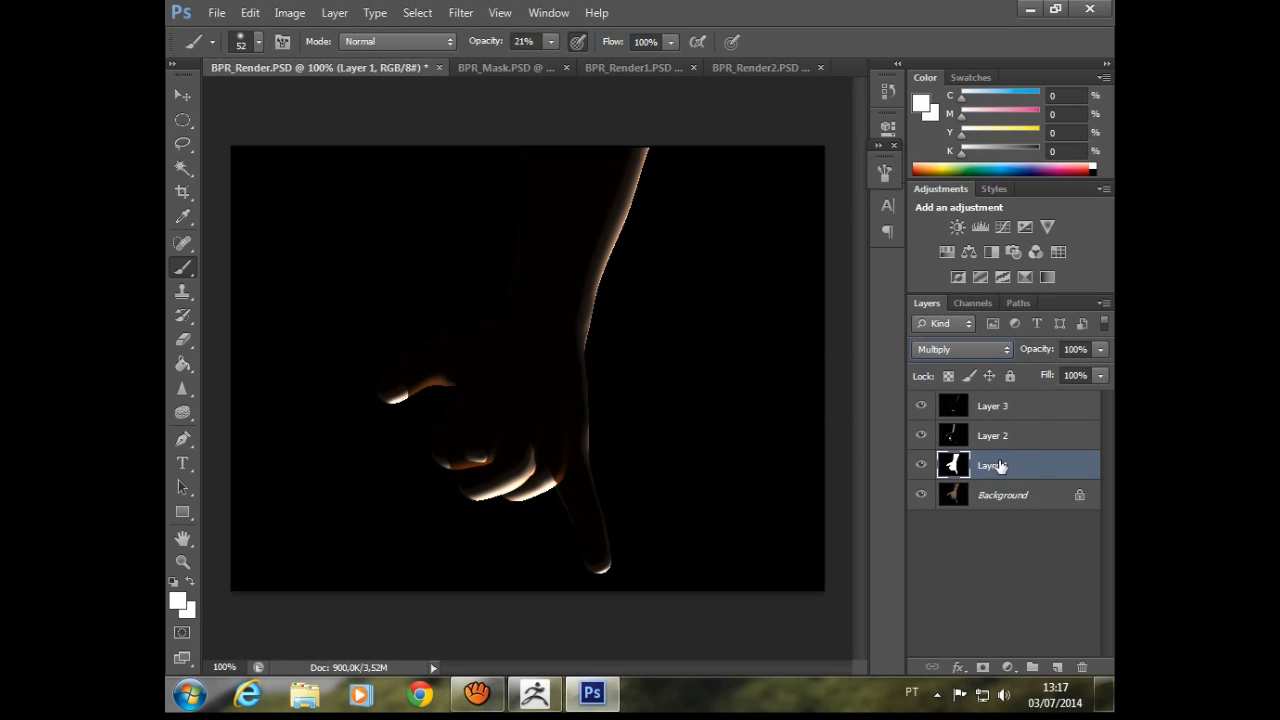
{"action": "left_click", "coordinate": [1008, 500]}
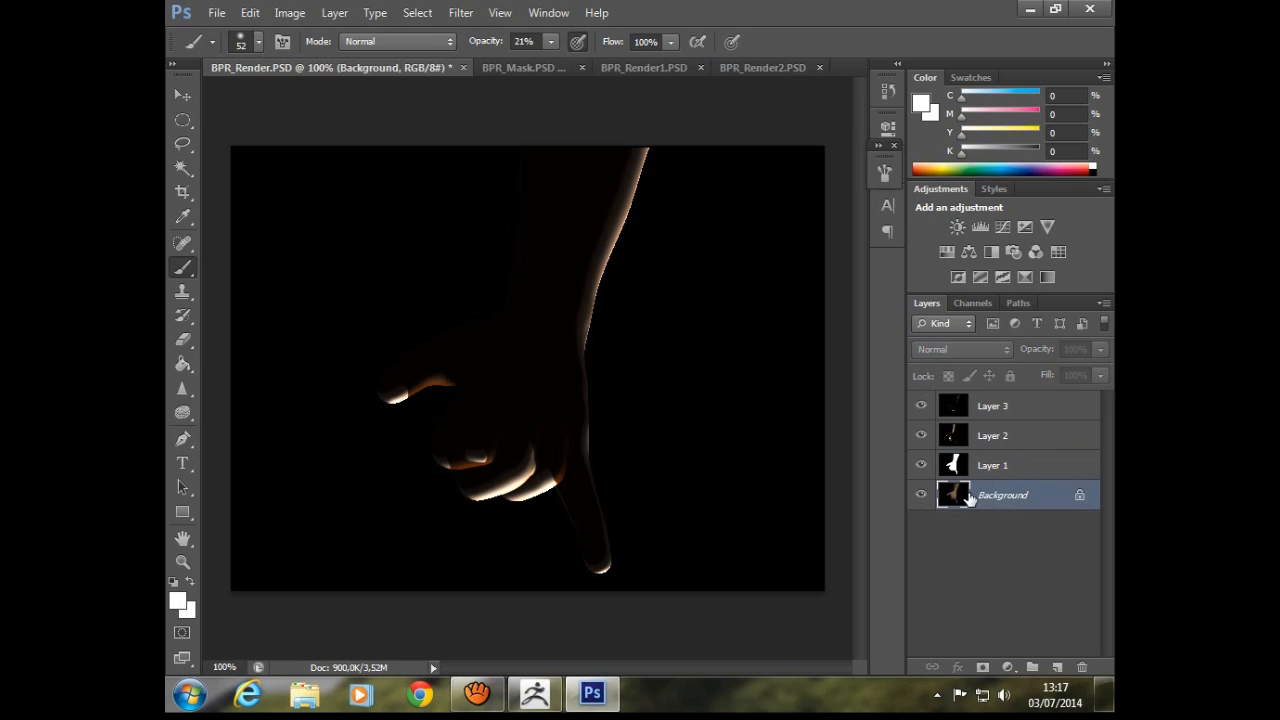
{"action": "left_click", "coordinate": [1008, 465]}
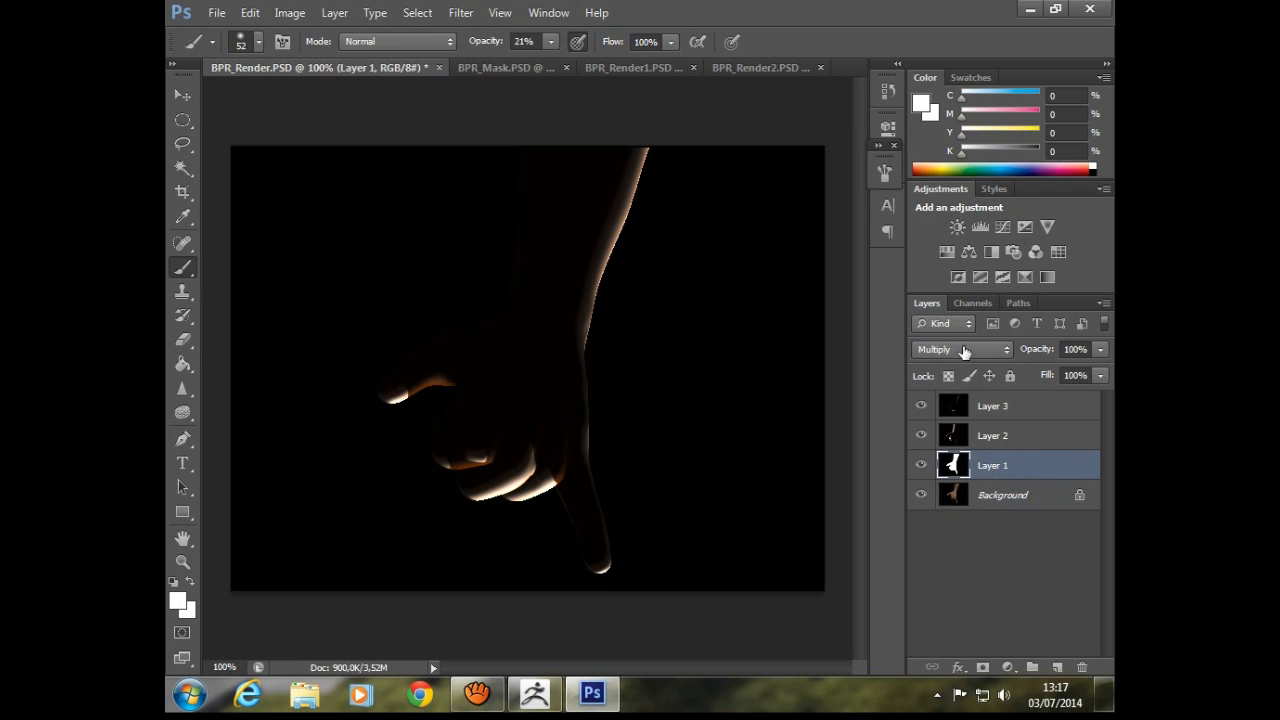
- Set the blending mode of the two light pass layers, Layer 2 and Layer 3, to Lighten
{"action": "left_click", "coordinate": [1022, 447]}
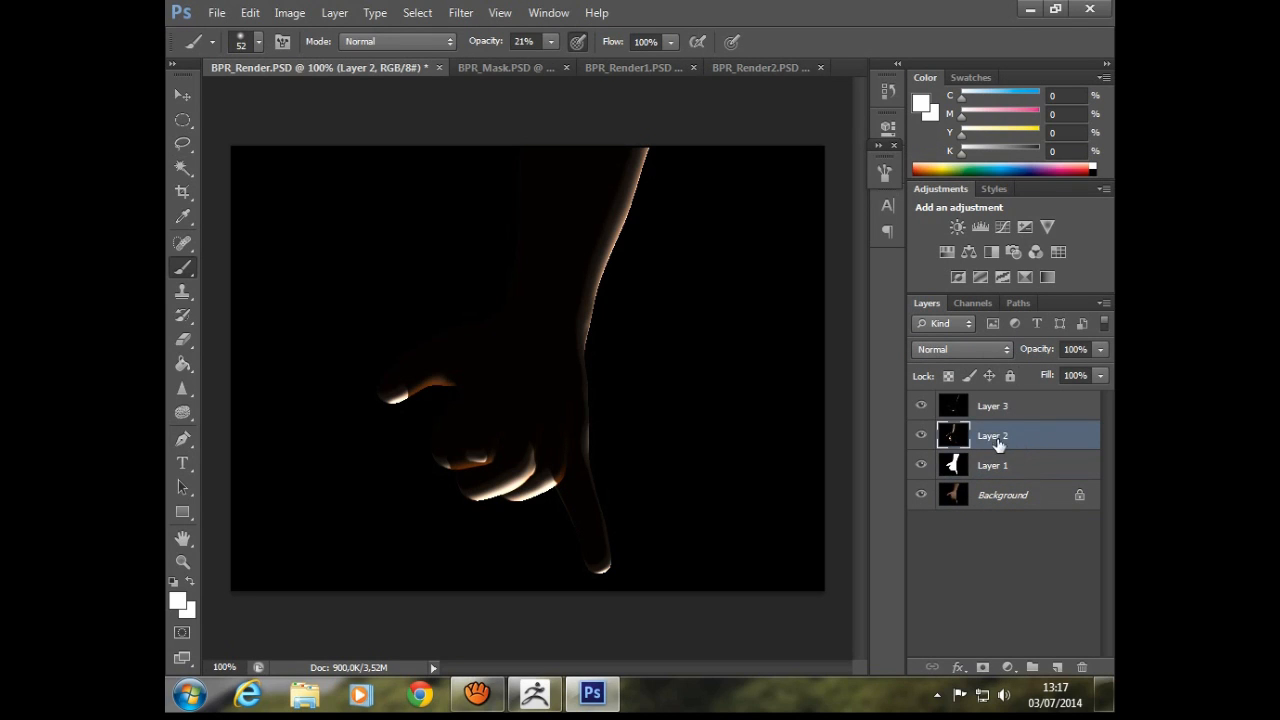
{"action": "left_click", "coordinate": [1005, 351]}
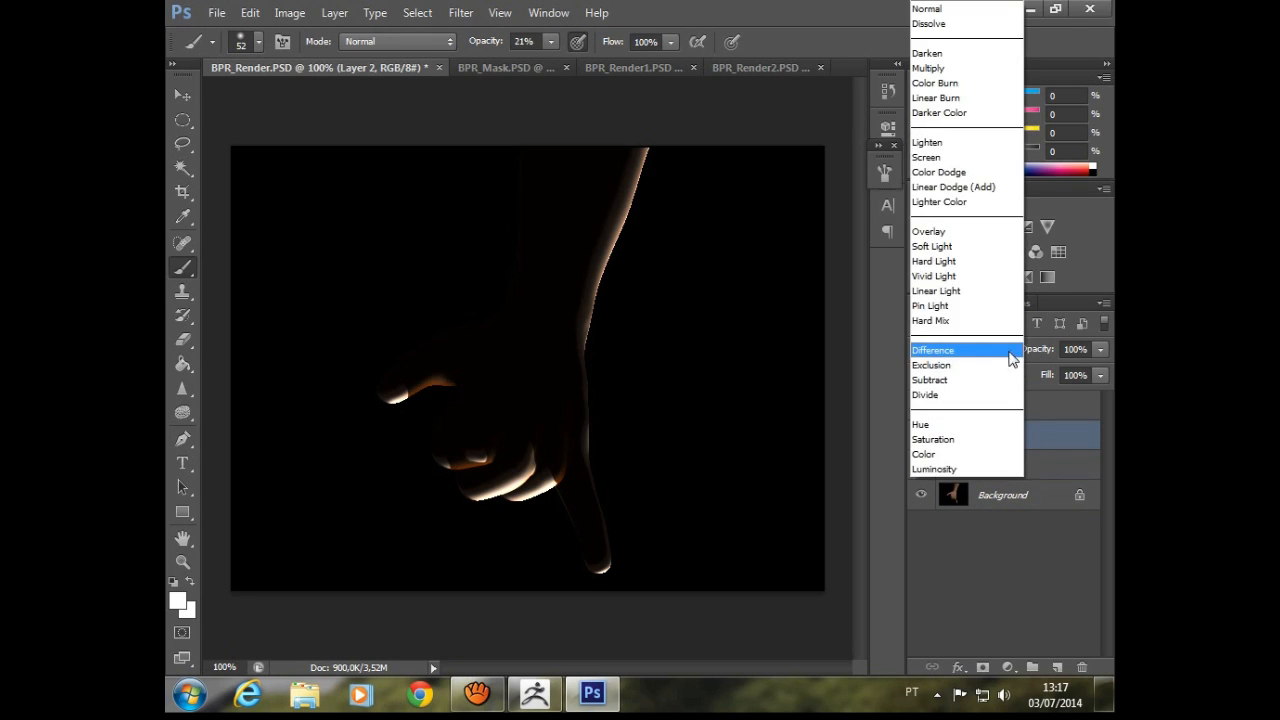
{"action": "left_click", "coordinate": [966, 140]}
{"action": "left_click", "coordinate": [1025, 410]}
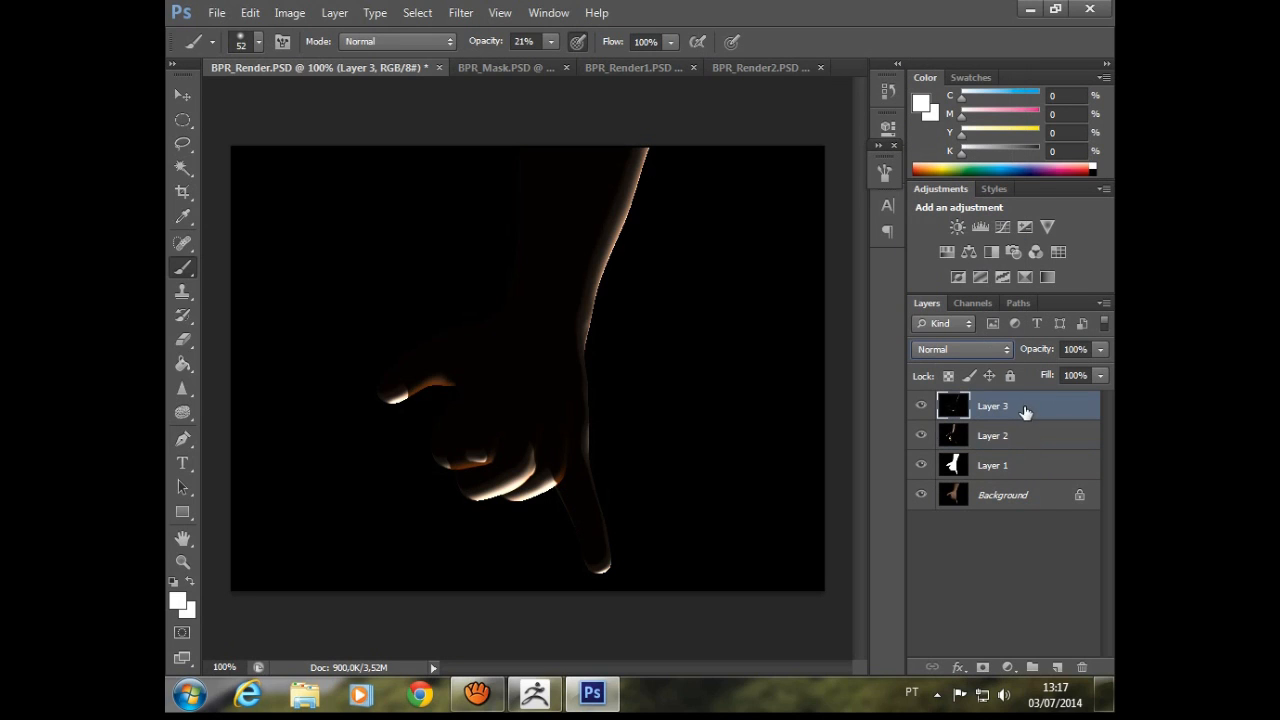
{"action": "left_click", "coordinate": [1005, 350]}
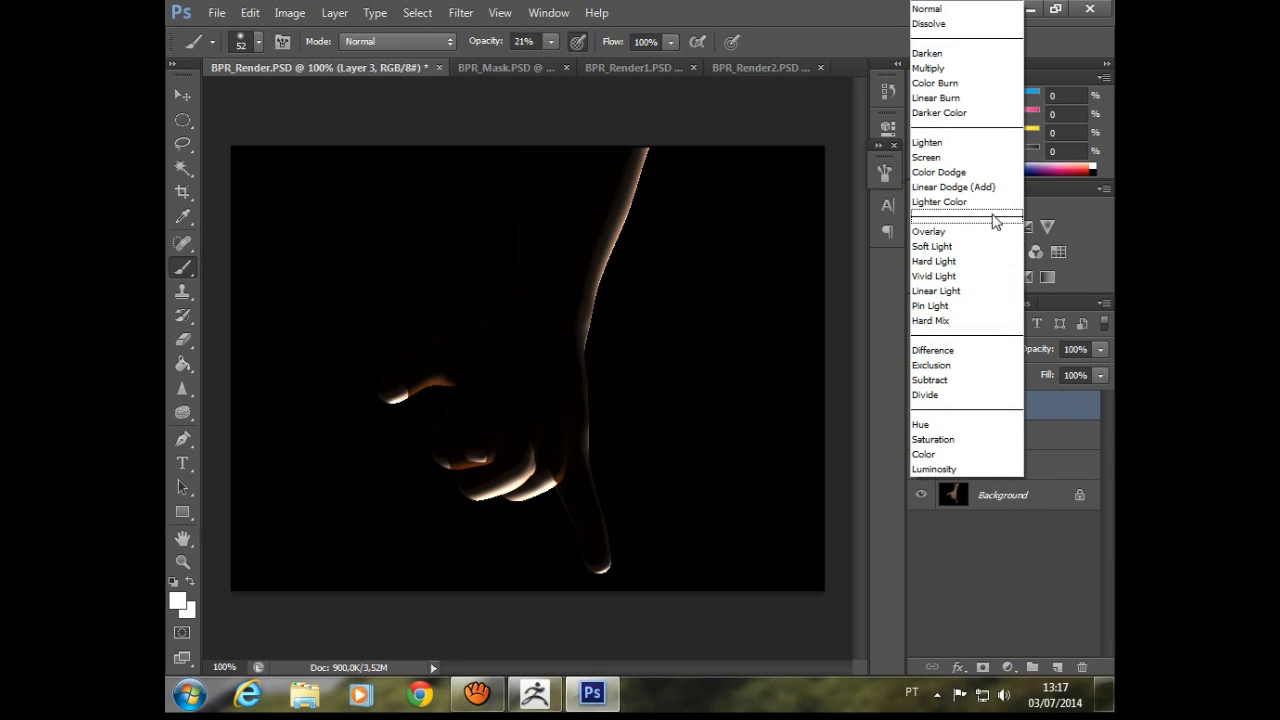
{"action": "left_click", "coordinate": [962, 148]}
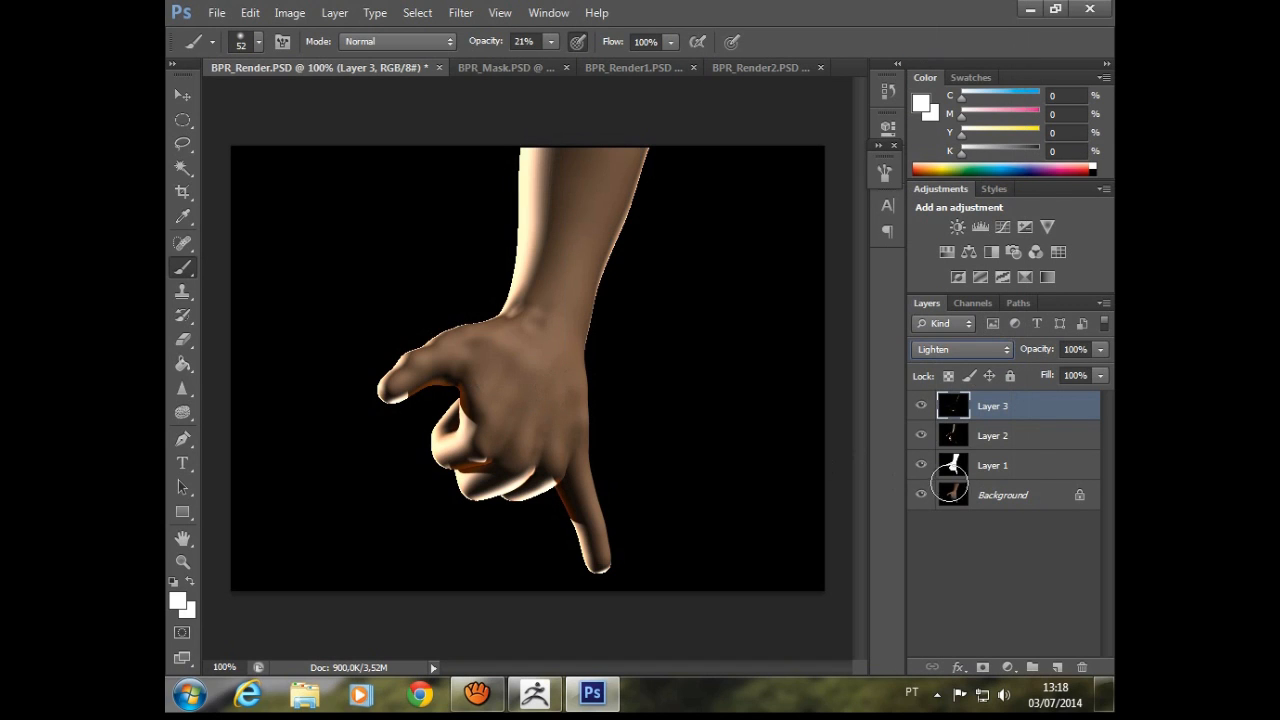
- Check the passes by toggling layer visibility, and move the mask layer, Layer 1, to the top of the layer stack
{"action": "left_click", "coordinate": [921, 436]}
{"action": "left_click", "coordinate": [921, 406]}
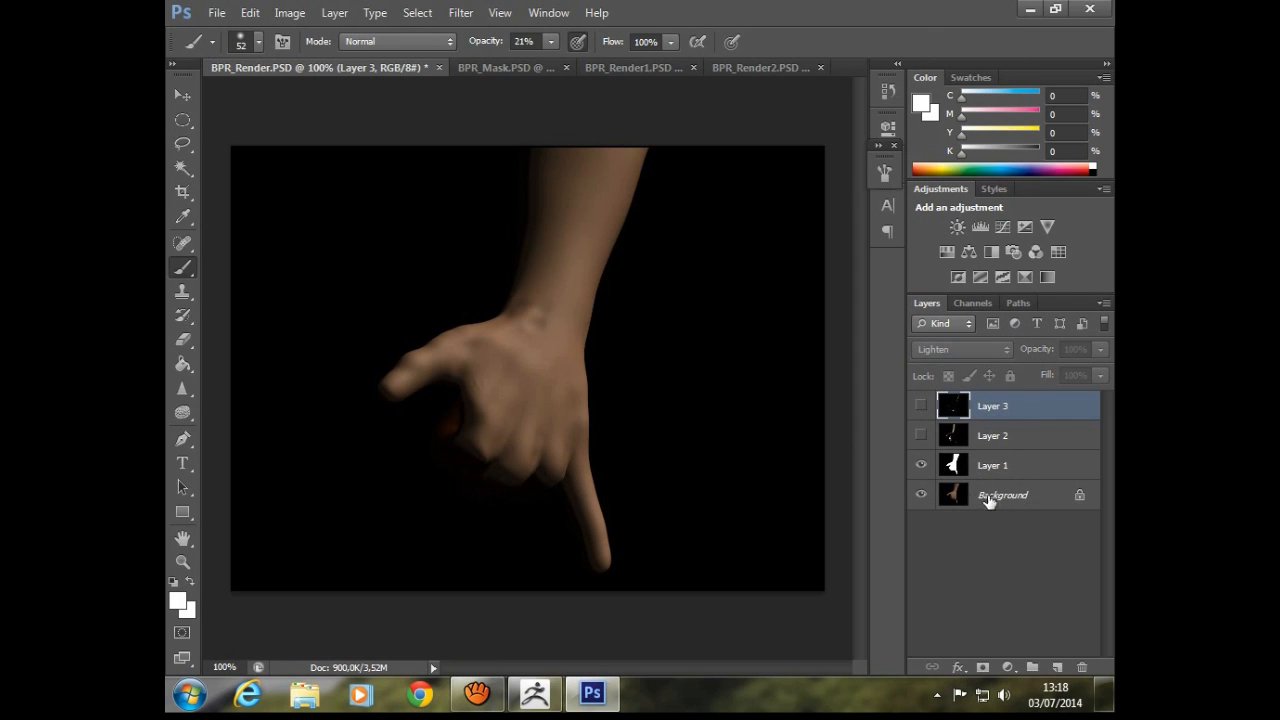
{"action": "left_click", "coordinate": [921, 437]}
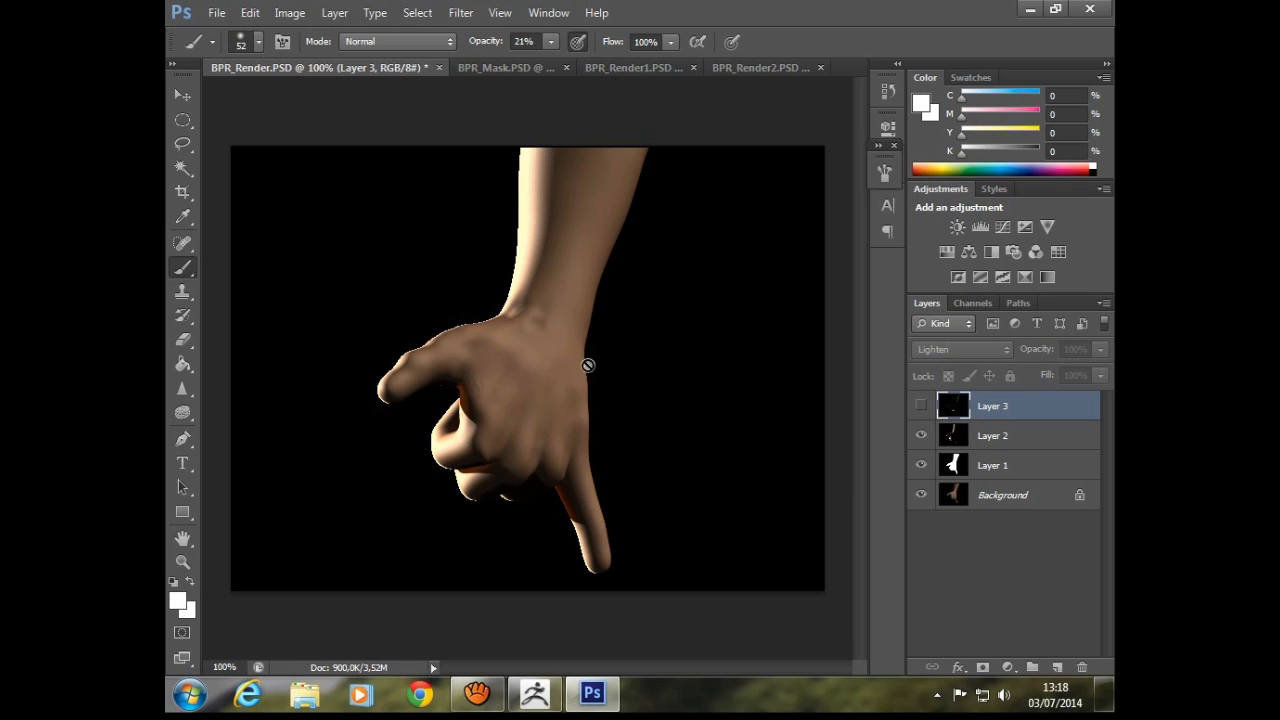
{"action": "left_click", "coordinate": [921, 496]}
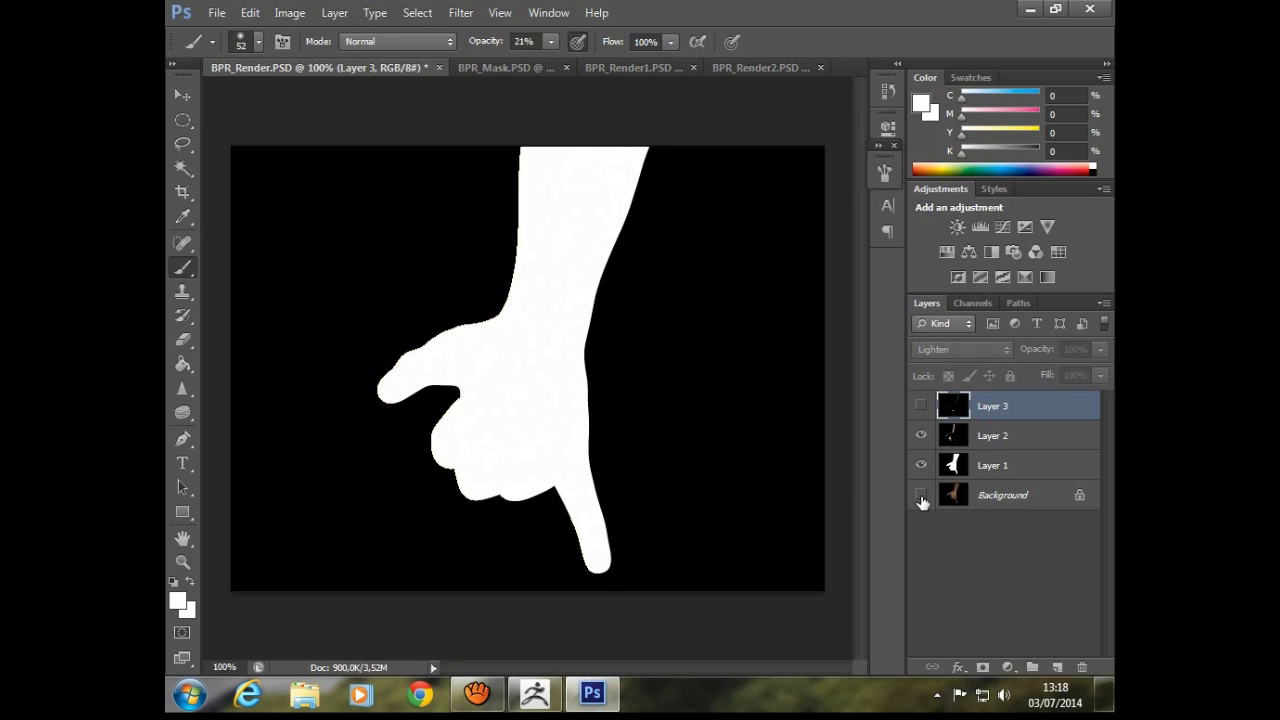
{"action": "left_click", "coordinate": [921, 466]}
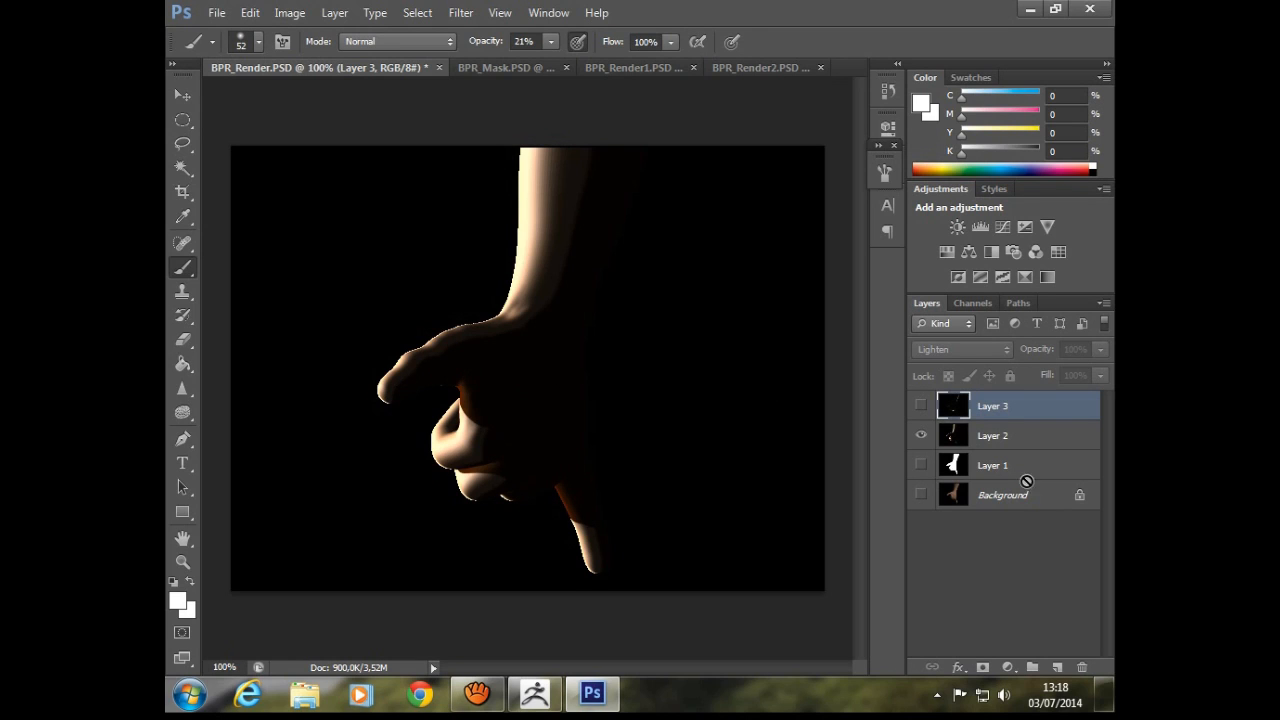
{"action": "left_click_drag", "start_coordinate": [1020, 466], "coordinate": [1018, 401]}
- Compare the light passes on Layer 2 and Layer 3, separately and together, with and without the Background render
{"action": "left_click", "coordinate": [921, 464]}
{"action": "left_click", "coordinate": [921, 435]}
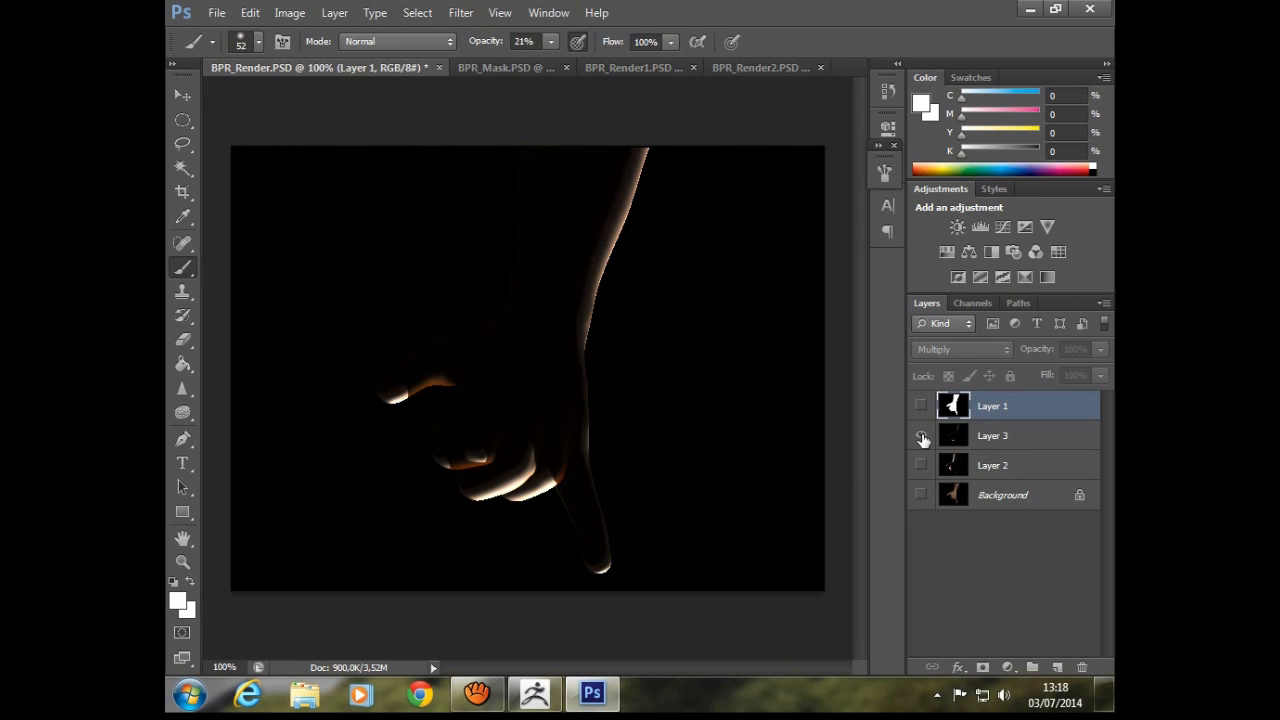
{"action": "left_click", "coordinate": [921, 494]}
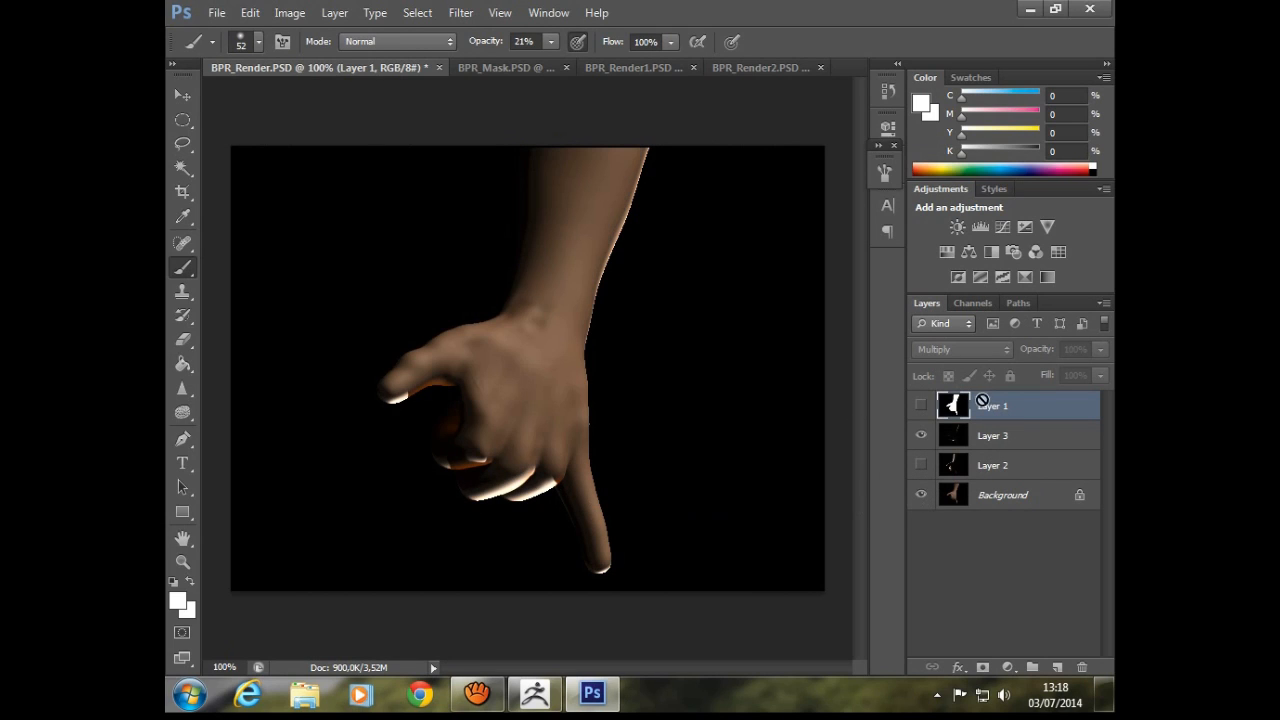
{"action": "left_click", "coordinate": [921, 435]}
{"action": "left_click", "coordinate": [921, 465]}
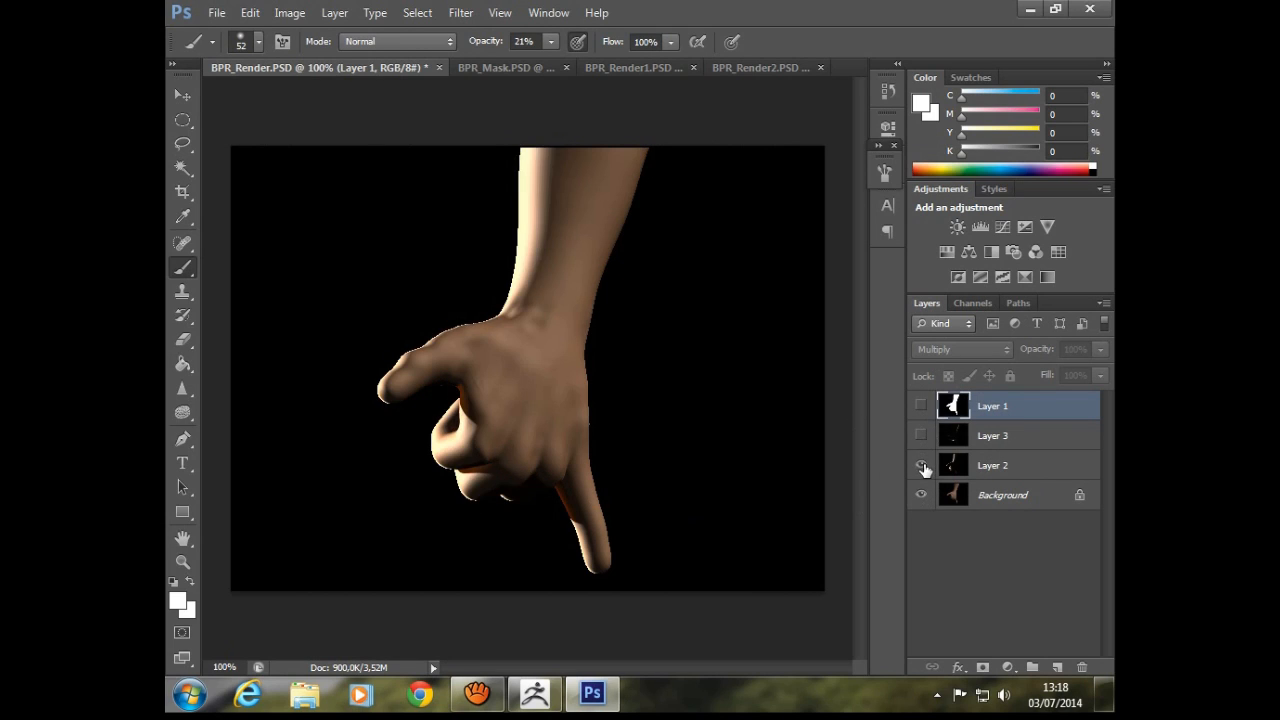
{"action": "left_click", "coordinate": [921, 494]}
{"action": "left_click", "coordinate": [921, 435]}
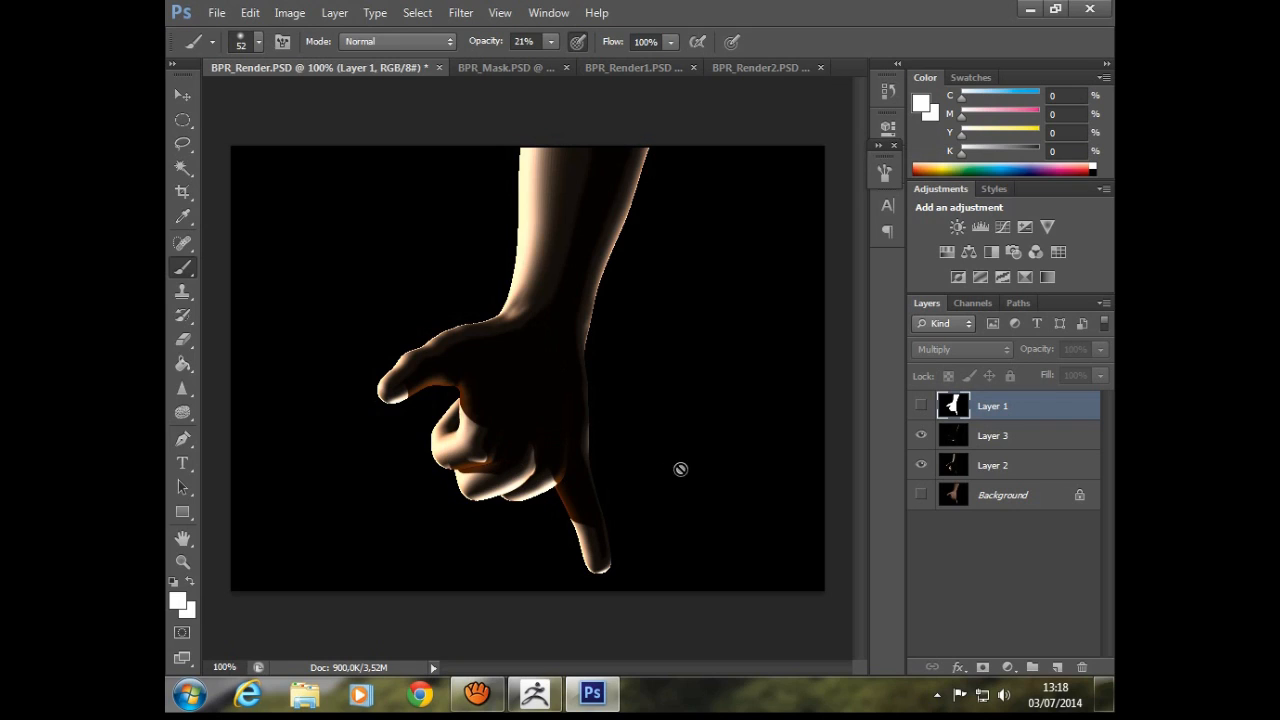
{"action": "left_click", "coordinate": [921, 495]}
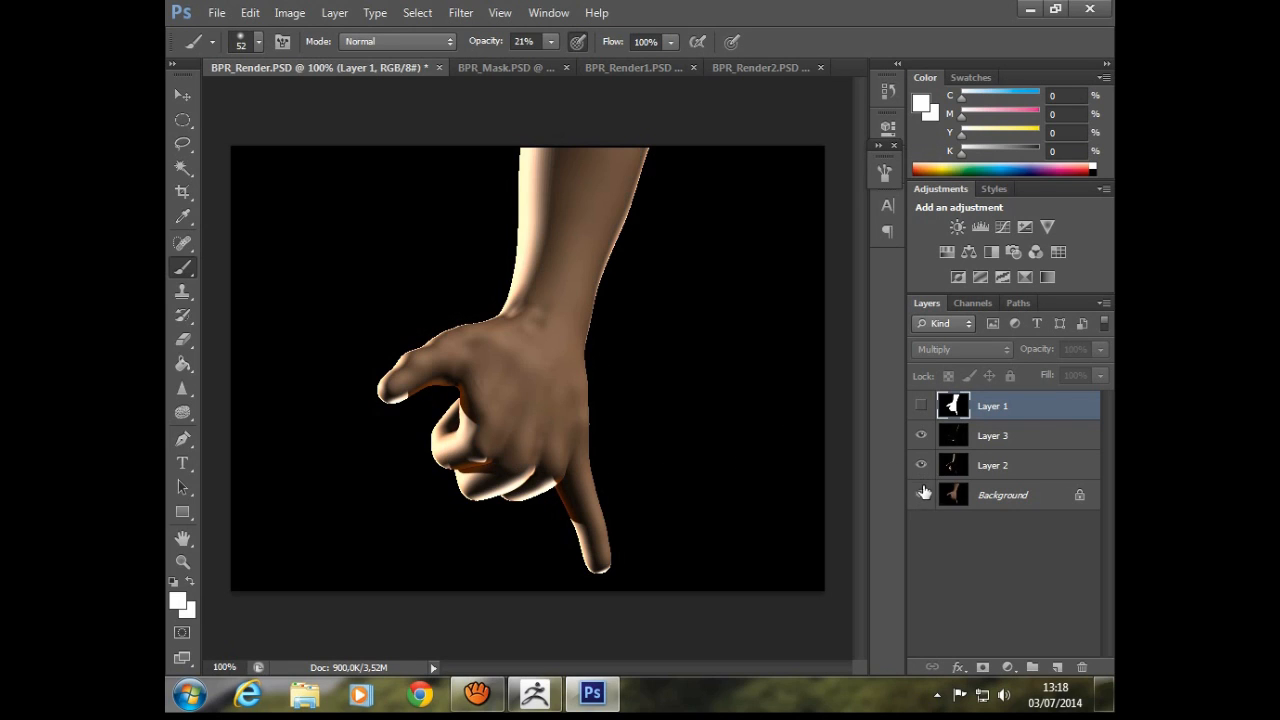
- Toggle Layer 2, Layer 3 and the Background to recheck their contributions, and show every layer including the Layer 1 mask
{"action": "left_click", "coordinate": [921, 465]}
{"action": "left_click", "coordinate": [921, 465]}
{"action": "left_click", "coordinate": [921, 436]}
{"action": "left_click", "coordinate": [921, 436]}
{"action": "left_click", "coordinate": [921, 495]}
{"action": "left_click", "coordinate": [921, 465]}
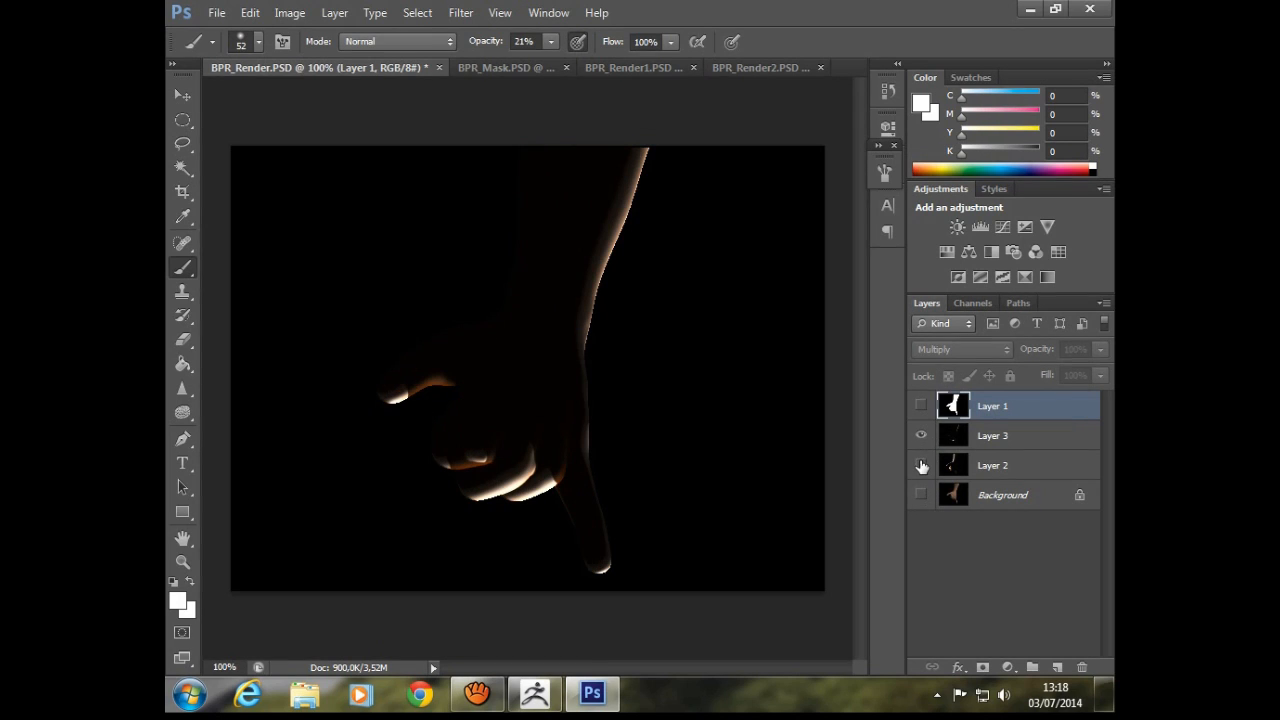
{"action": "left_click", "coordinate": [921, 465]}
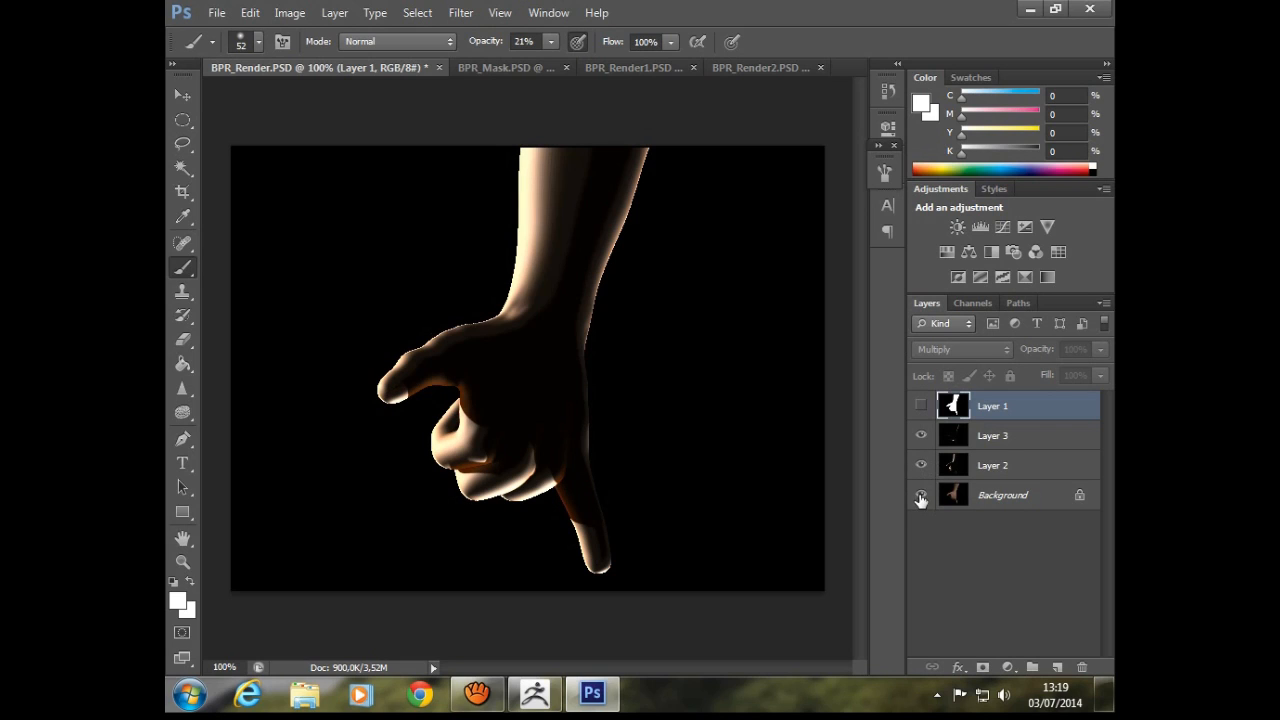
{"action": "left_click", "coordinate": [921, 495]}
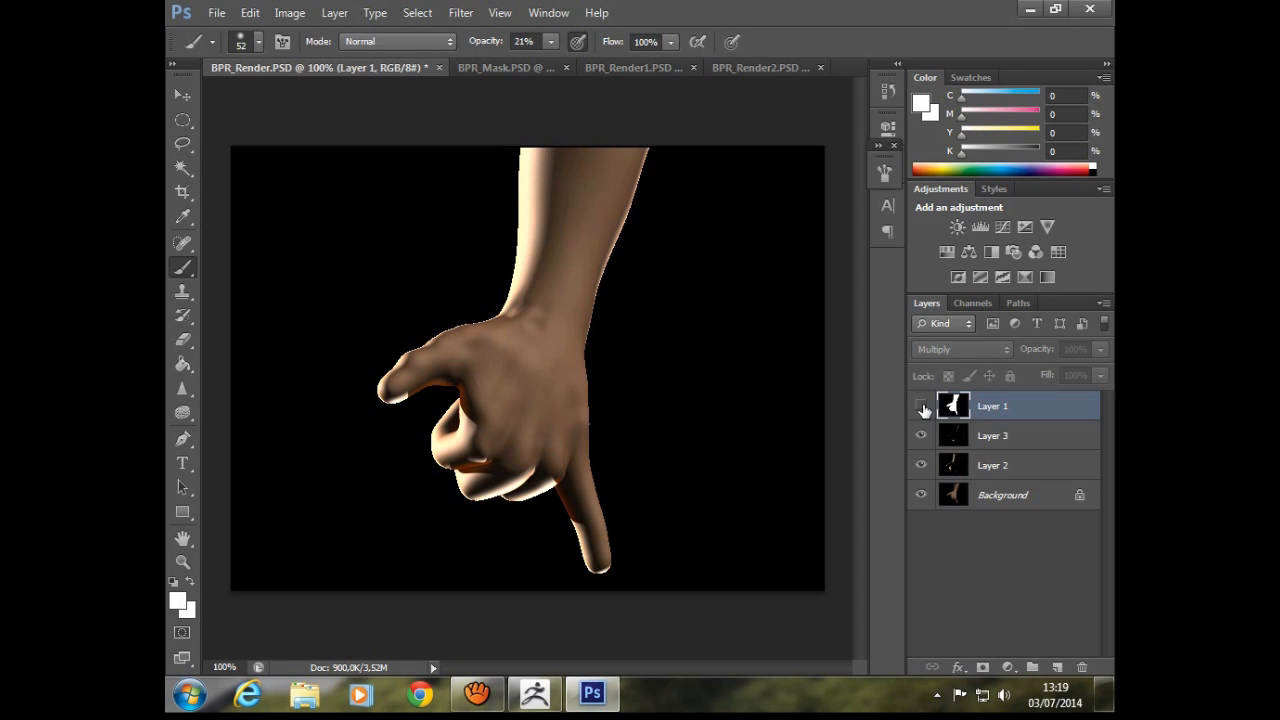
{"action": "left_click", "coordinate": [921, 406]}
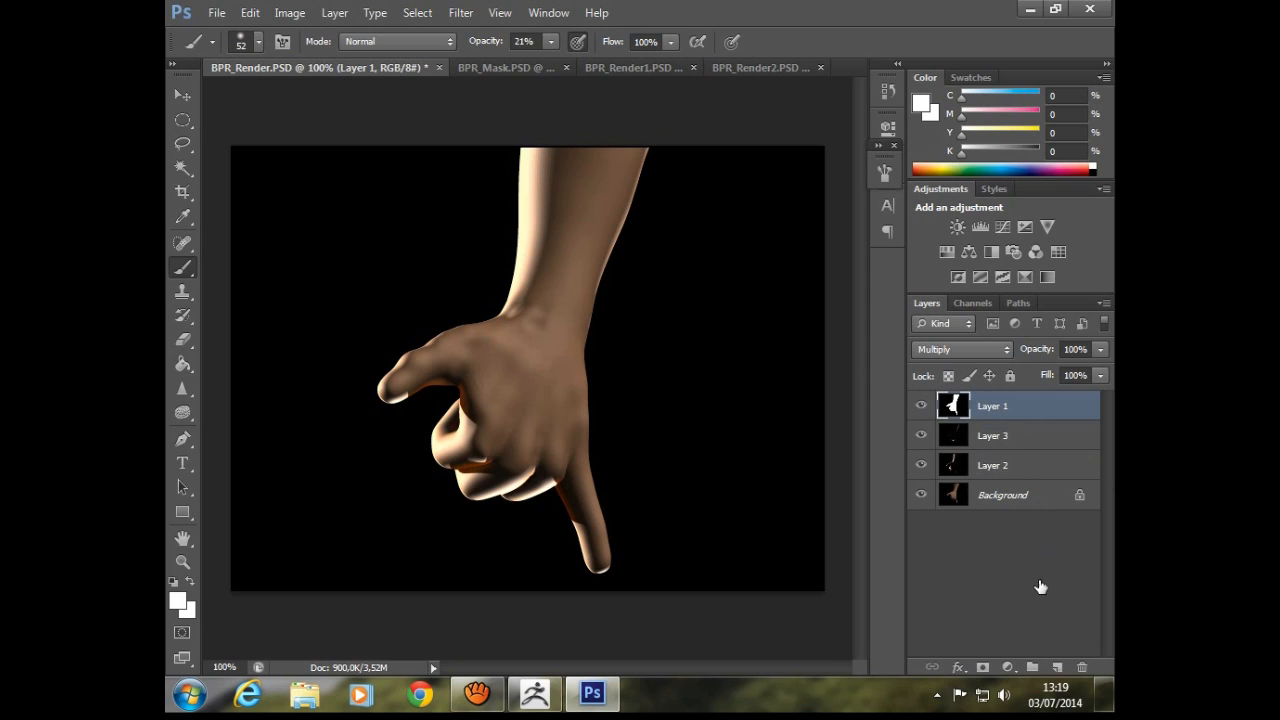
- Create a new empty layer above the Layer 1 mask
{"action": "left_click", "coordinate": [1057, 667]}
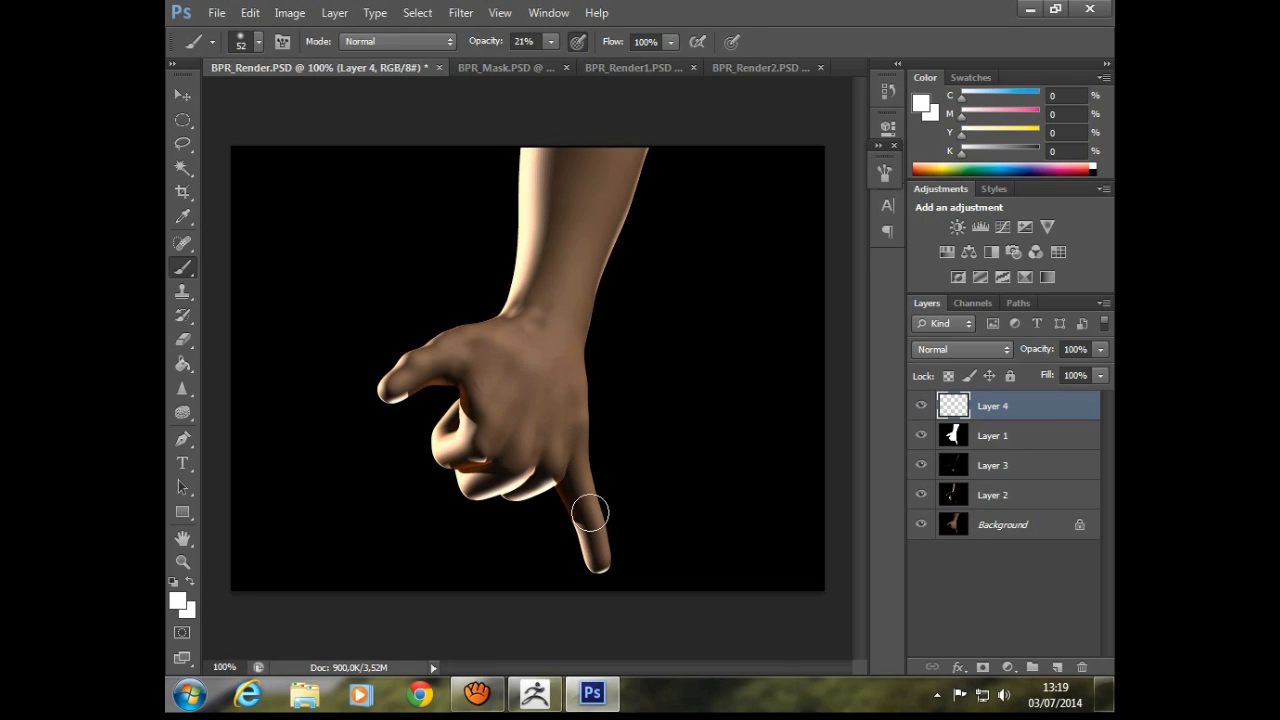
{"action": "key", "text": "alt+space"}
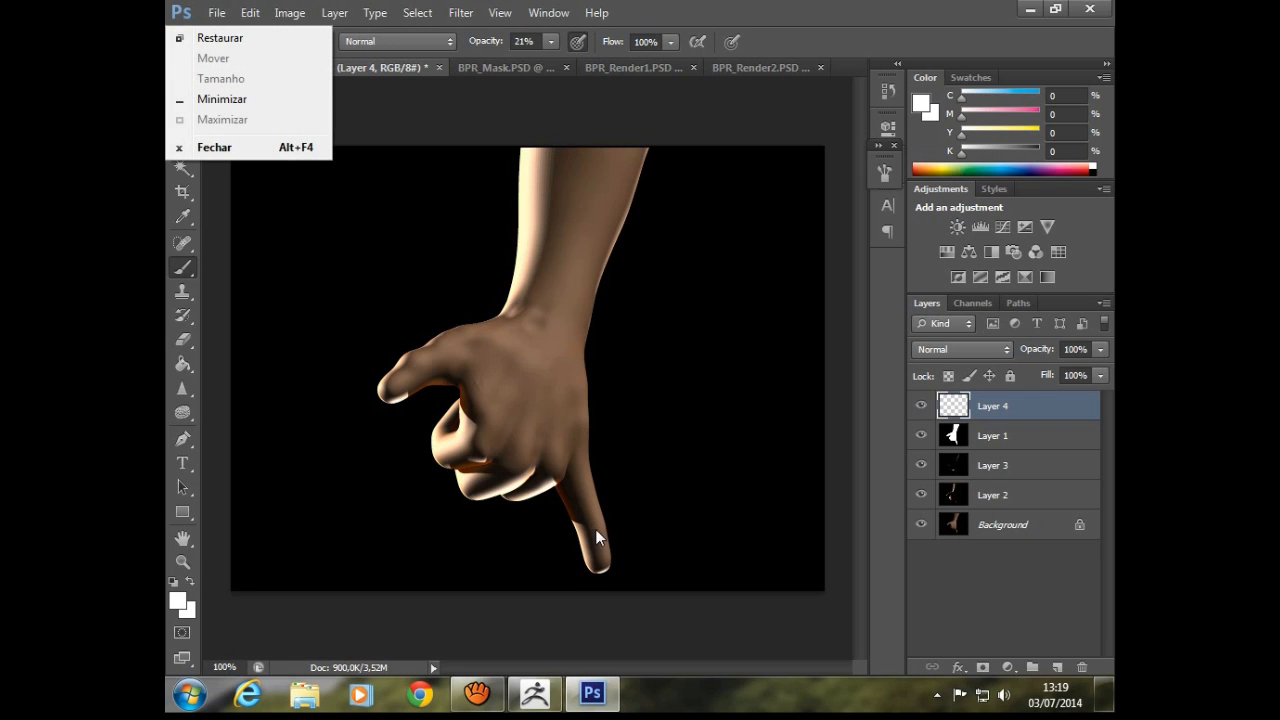
{"action": "left_click", "coordinate": [829, 3]}
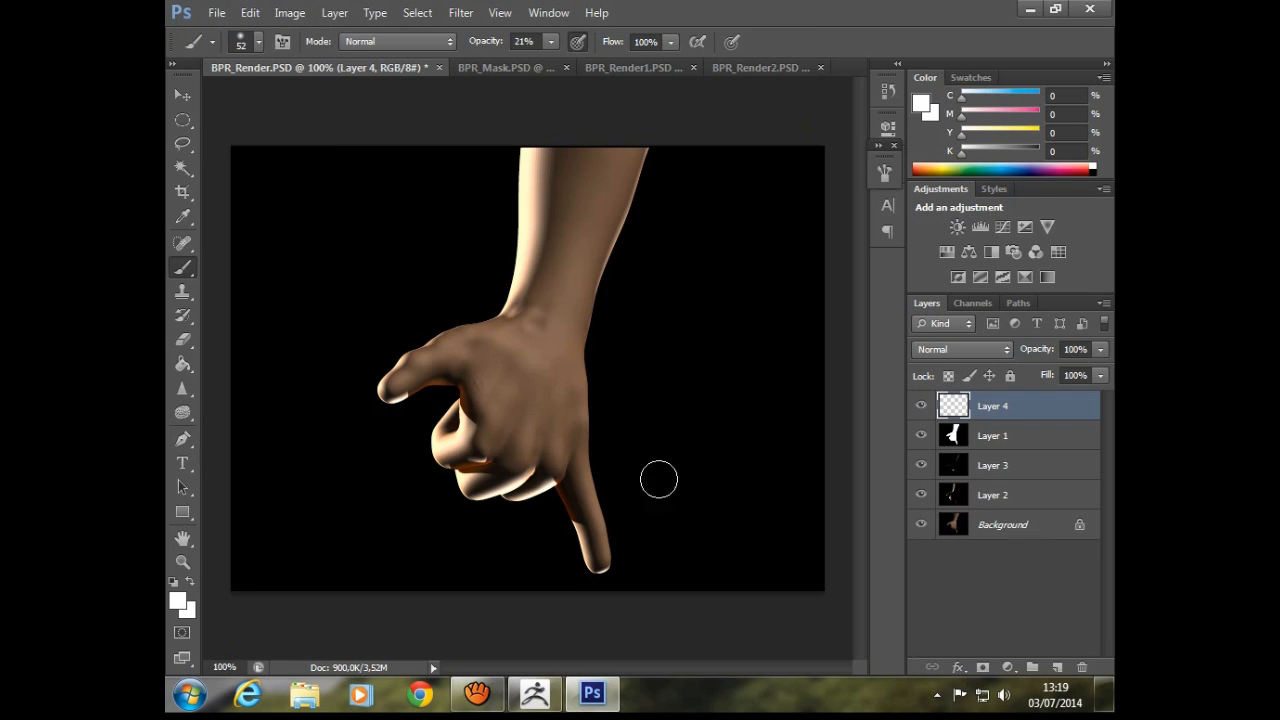
- Zoom to 300% on the extended finger and set the brush to 4 px with 0% hardness
{"action": "scroll", "coordinate": [600, 532], "scroll_direction": "up", "scroll_amount": 1, "text": "alt"}
{"action": "mouse_move", "coordinate": [656, 527]}
{"action": "left_mouse_down"}
{"action": "mouse_move", "coordinate": [657, 441]}
{"action": "mouse_move", "coordinate": [670, 441]}
{"action": "mouse_move", "coordinate": [600, 468]}
{"action": "left_mouse_up"}
{"action": "left_click", "coordinate": [651, 433], "text": "ctrl"}
{"action": "right_click", "coordinate": [575, 468]}
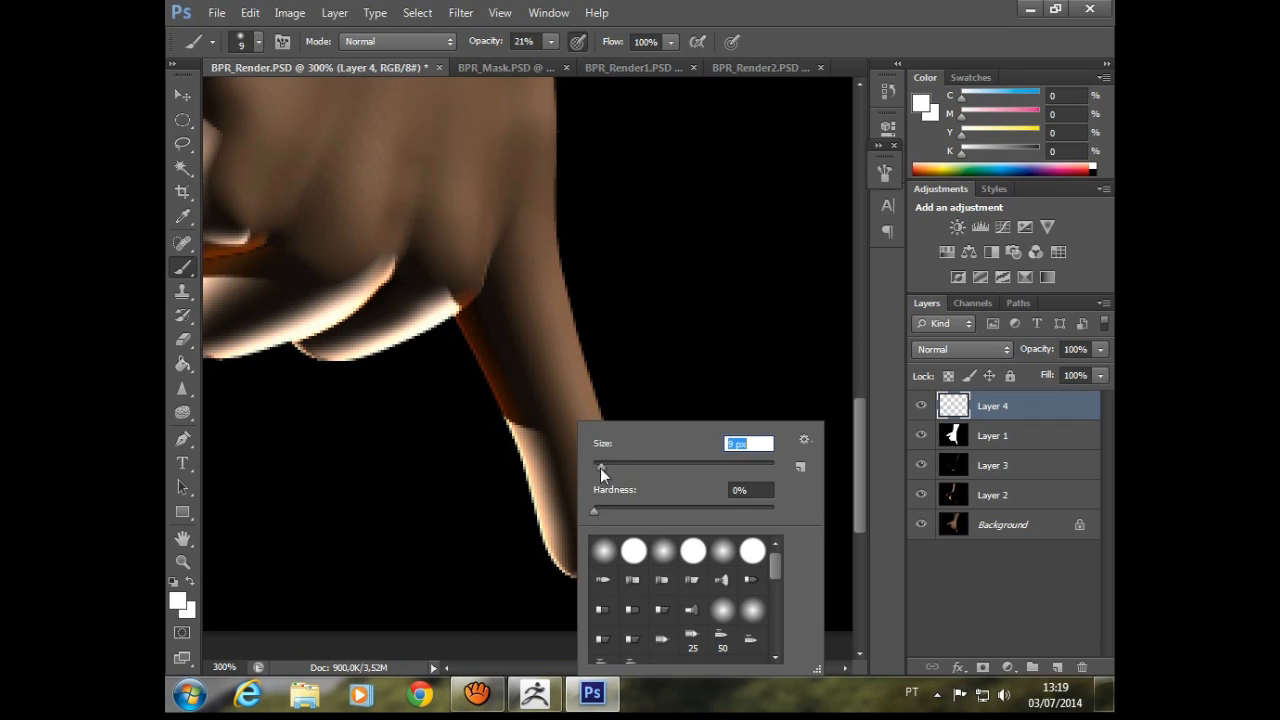
{"action": "left_click", "coordinate": [847, 438]}
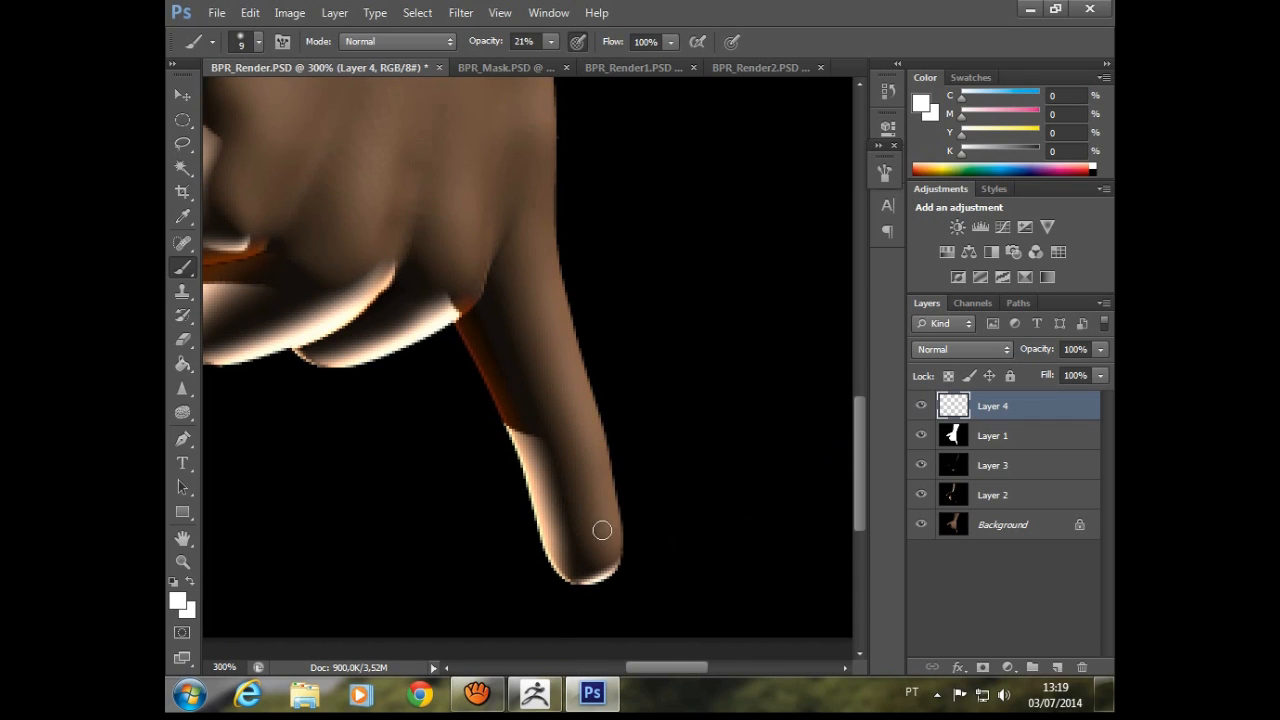
{"action": "right_click", "coordinate": [600, 535]}
{"action": "left_click", "coordinate": [638, 466]}
{"action": "left_click_drag", "start_coordinate": [638, 466], "coordinate": [622, 467]}
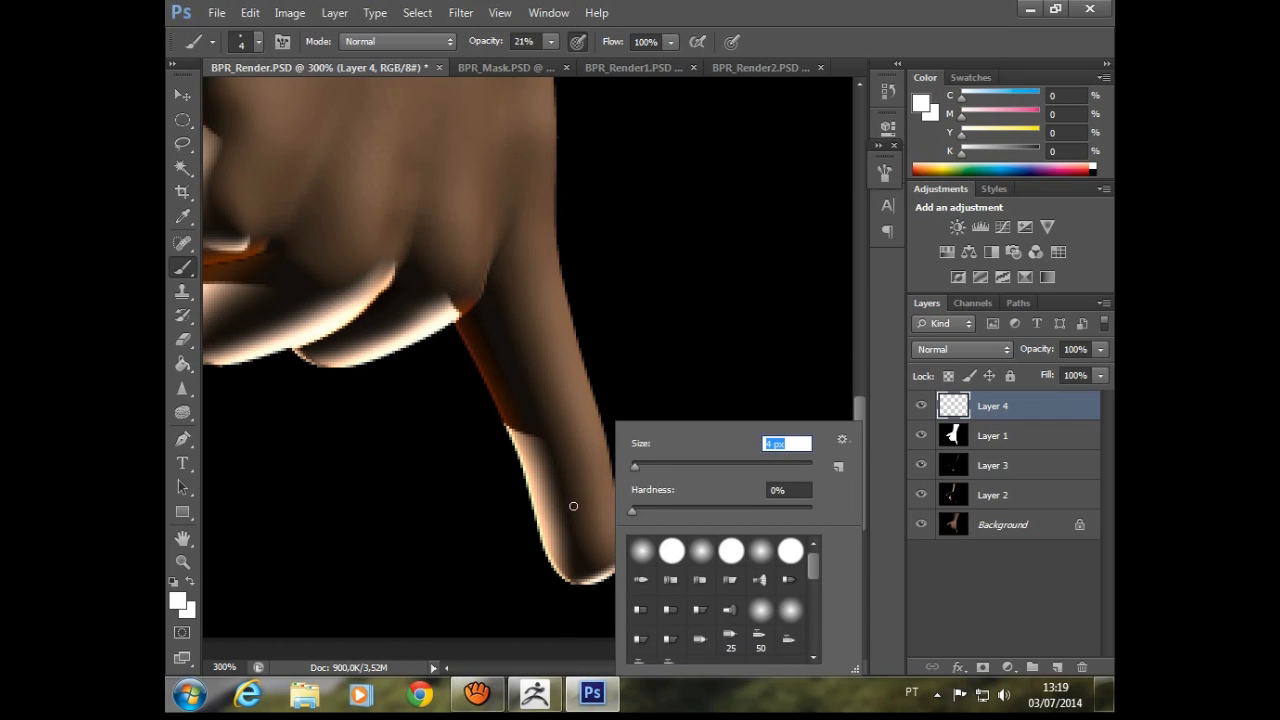
{"action": "left_click", "coordinate": [855, 397]}
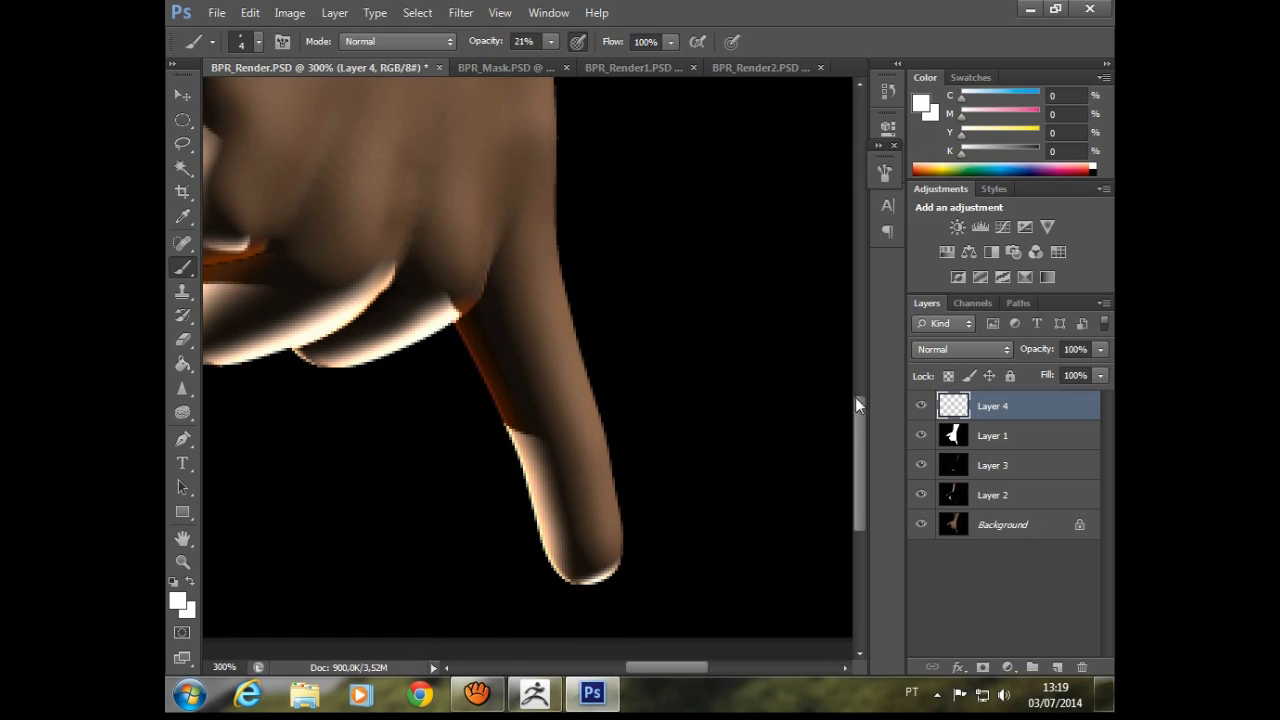
- Paint a dark-outlined fingernail on the extended fingertip with the 4 px brush, using brown and dark tones sampled from the image
{"action": "left_click", "coordinate": [605, 525], "text": "alt"}
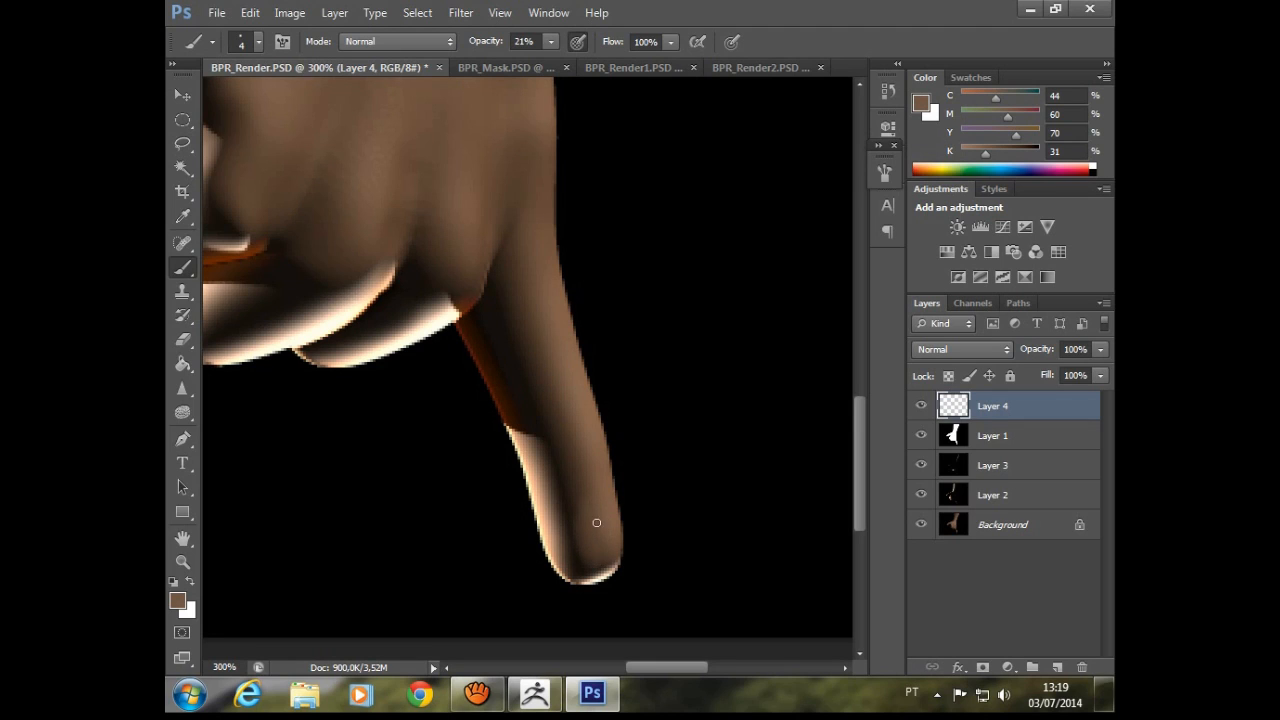
{"action": "left_click", "coordinate": [570, 515], "text": "alt"}
{"action": "left_click_drag", "start_coordinate": [609, 506], "coordinate": [578, 502]}
{"action": "left_click", "coordinate": [643, 500], "text": "alt"}
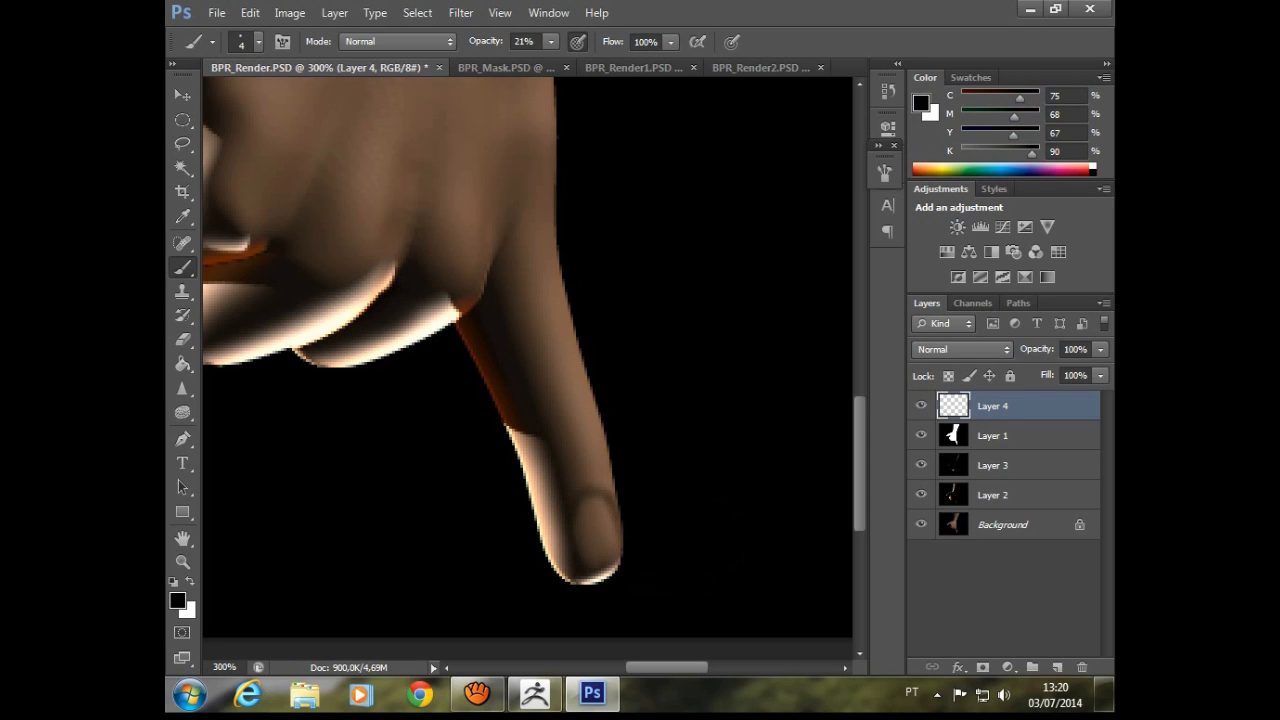
{"action": "left_click", "coordinate": [595, 450], "text": "alt"}
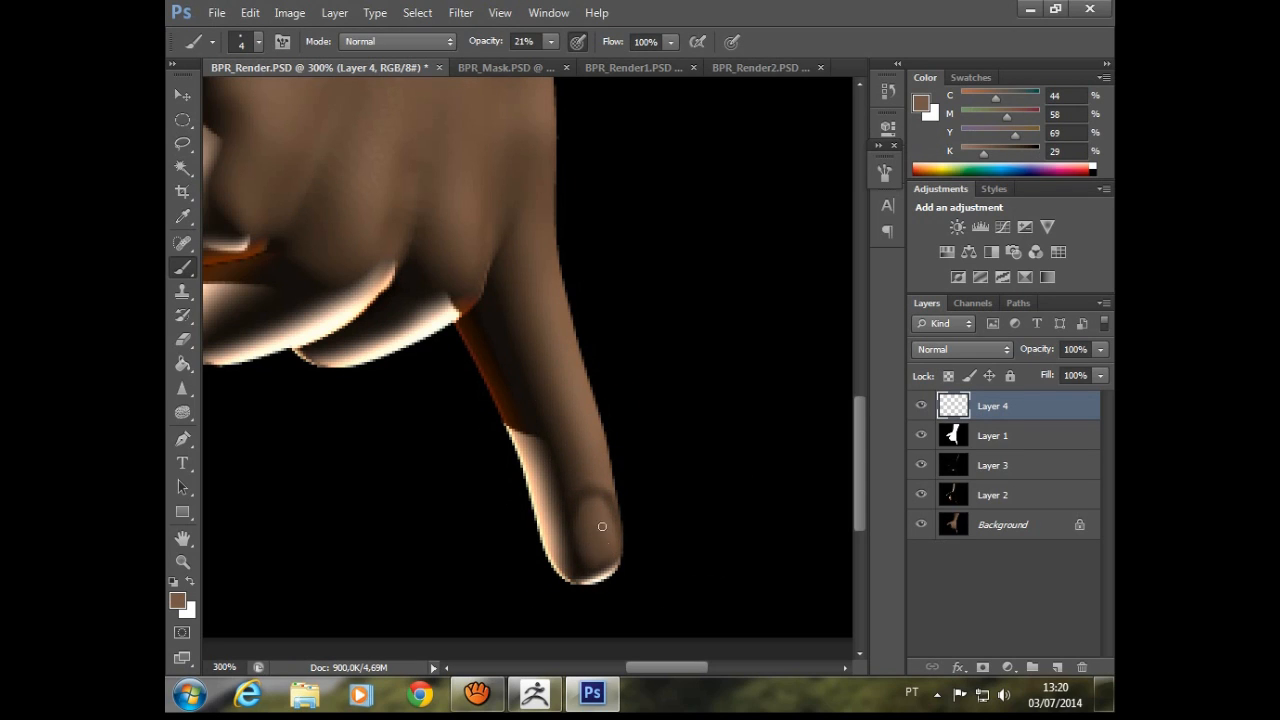
- Reduce the brush to 1 px and refine the nail's free edge with grey, dark and brown tones sampled from the fingertip
{"action": "right_click", "coordinate": [623, 562]}
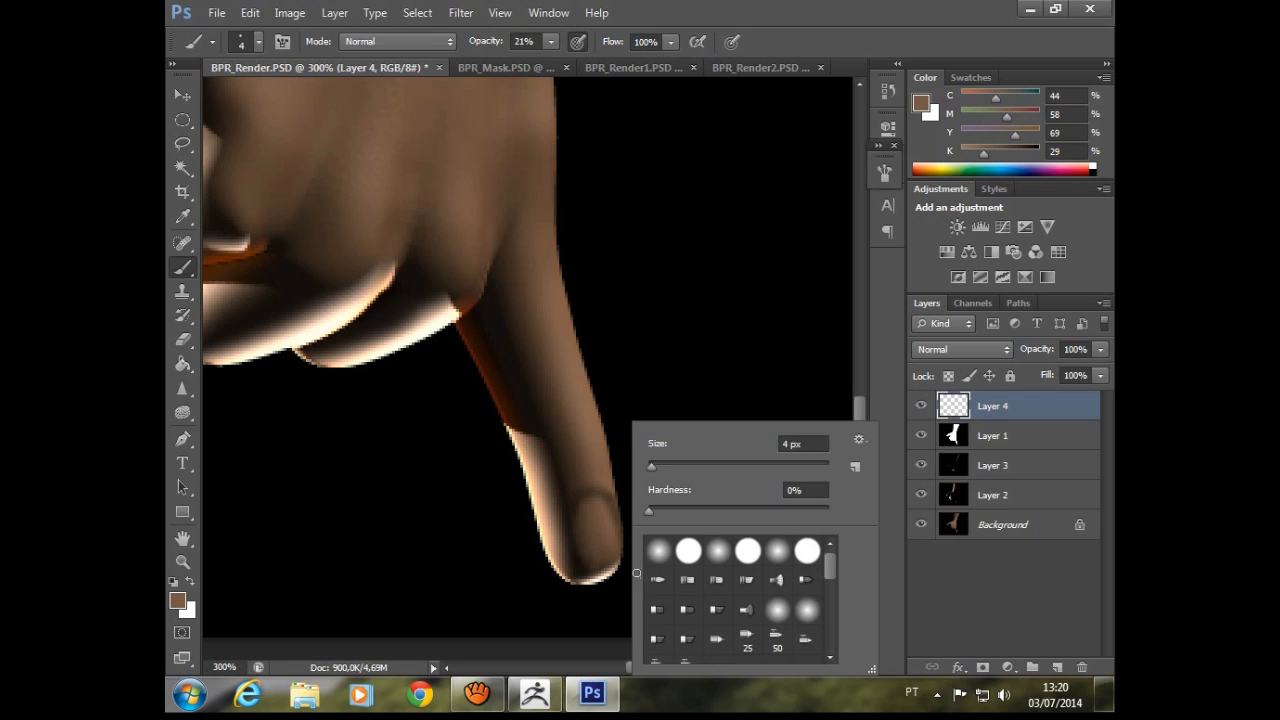
{"action": "left_click_drag", "start_coordinate": [656, 468], "coordinate": [645, 467]}
{"action": "left_click", "coordinate": [607, 576], "text": "alt"}
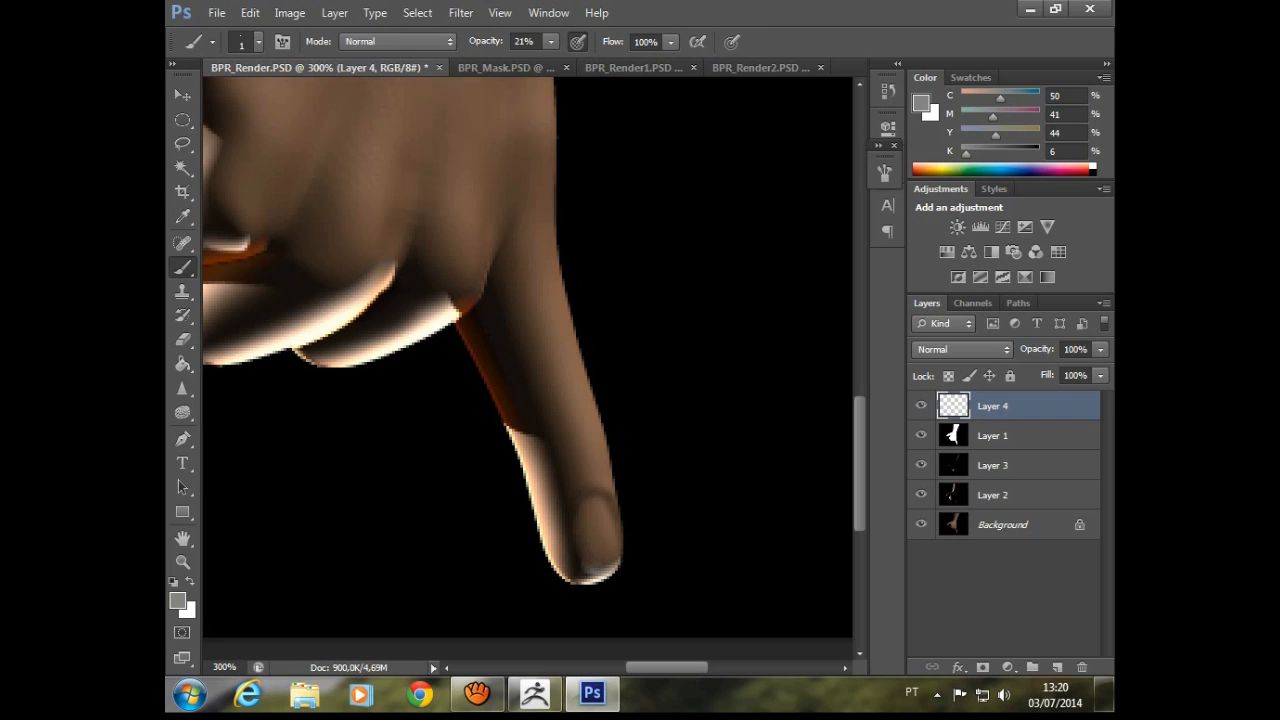
{"action": "left_click", "coordinate": [578, 564], "text": "alt"}
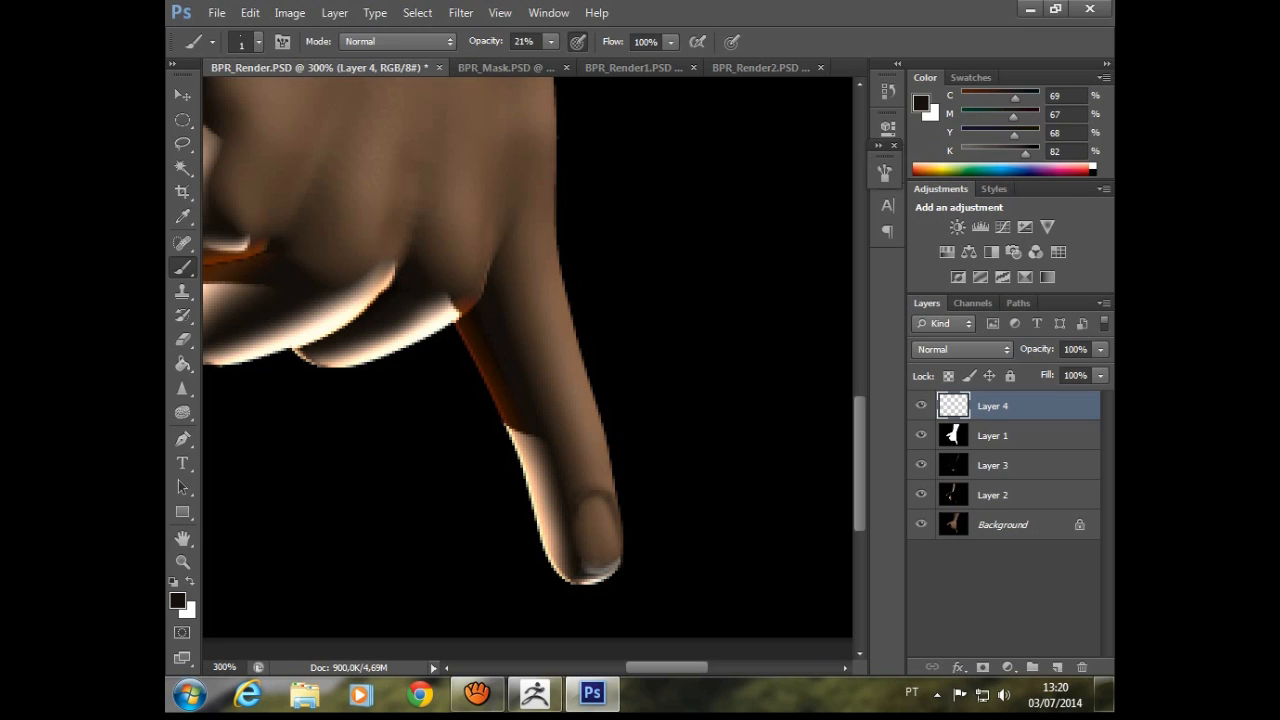
{"action": "left_click", "coordinate": [604, 470], "text": "alt"}
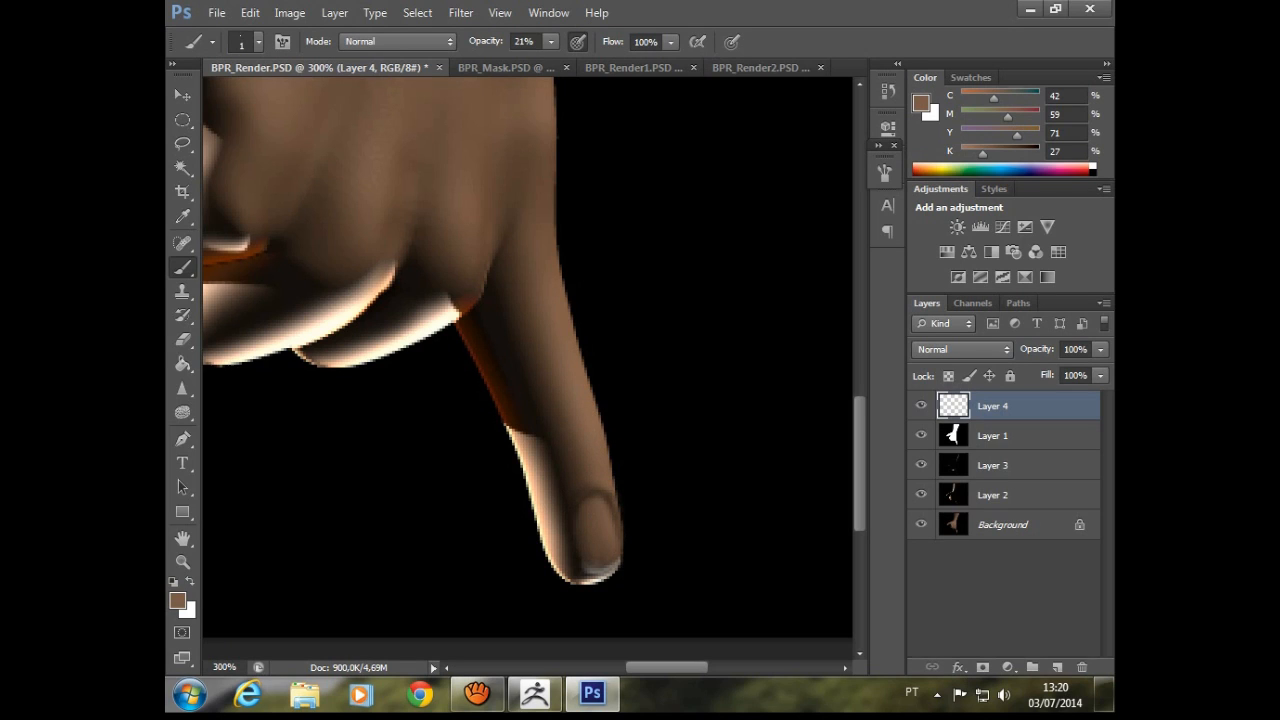
- Paint dark skin creases across the extended finger's joints with a sampled dark tone, using a 4 px and a 2 px brush
{"action": "right_click", "coordinate": [641, 478]}
{"action": "left_click_drag", "start_coordinate": [614, 466], "coordinate": [620, 466]}
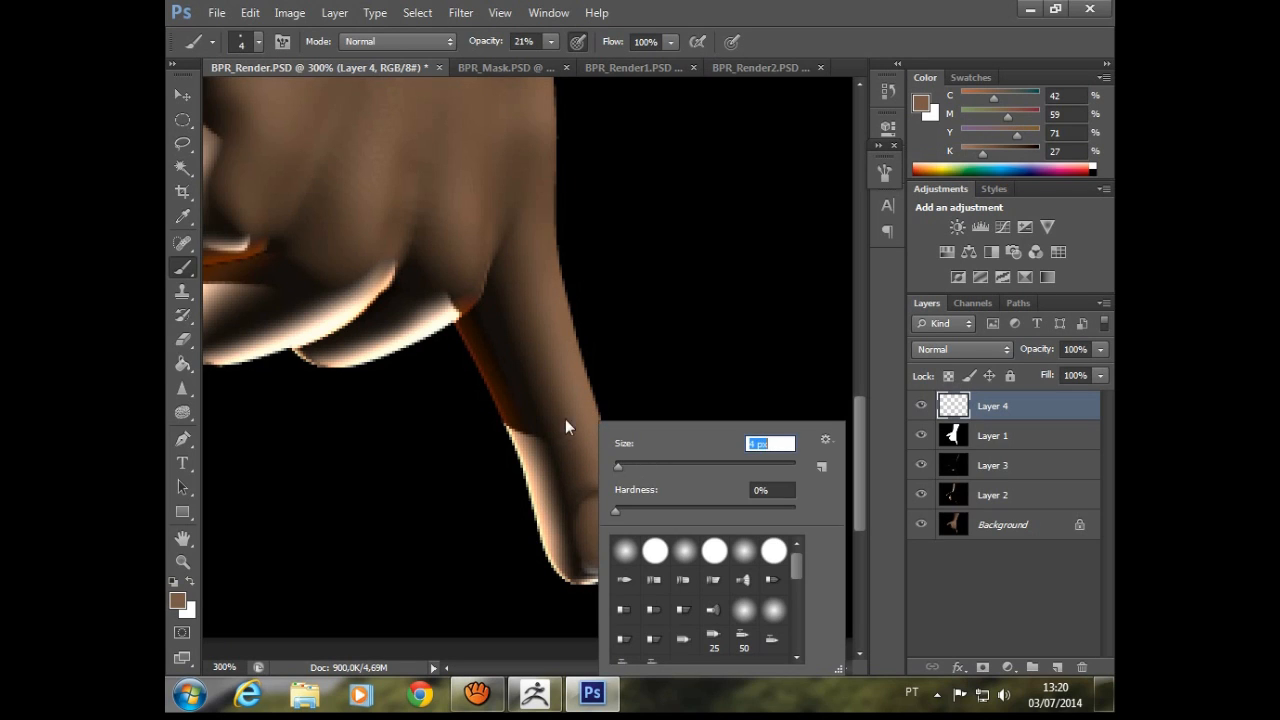
{"action": "left_click", "coordinate": [543, 400], "text": "alt"}
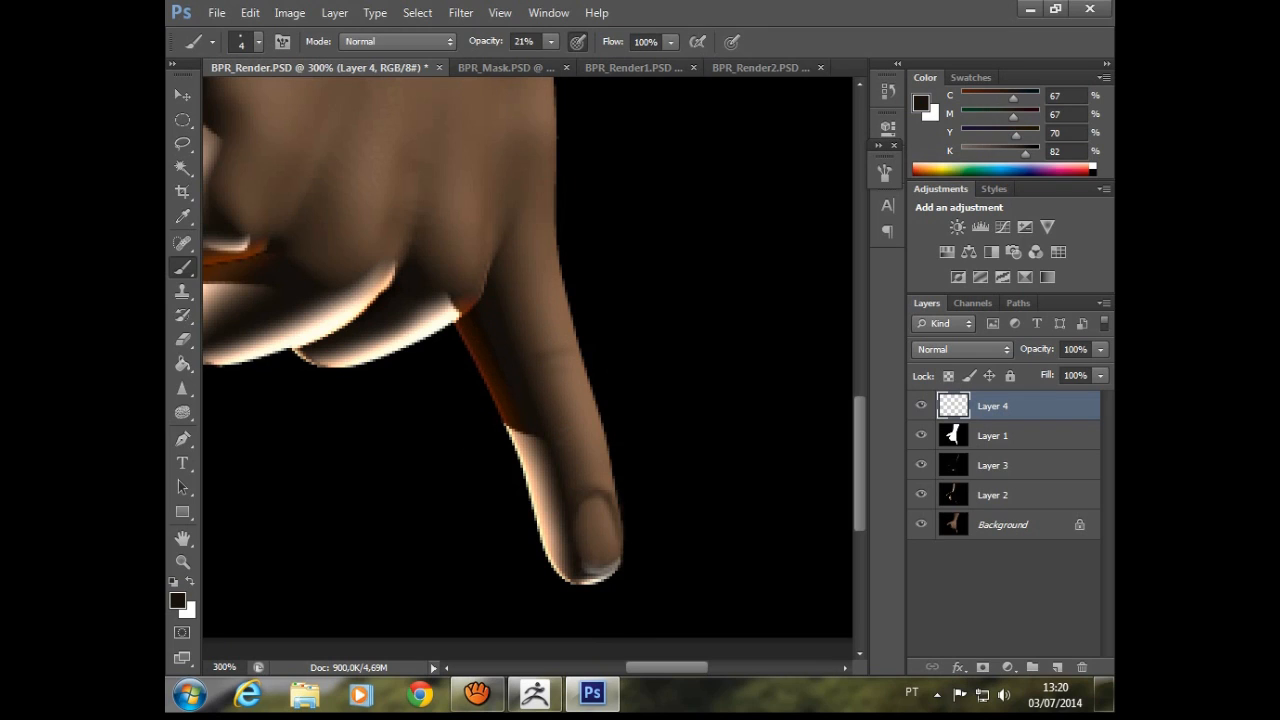
{"action": "right_click", "coordinate": [585, 394]}
{"action": "left_click_drag", "start_coordinate": [607, 437], "coordinate": [602, 438]}
{"action": "key", "text": "Return"}
{"action": "right_click", "coordinate": [582, 392]}
{"action": "left_click_drag", "start_coordinate": [602, 437], "coordinate": [598, 436]}
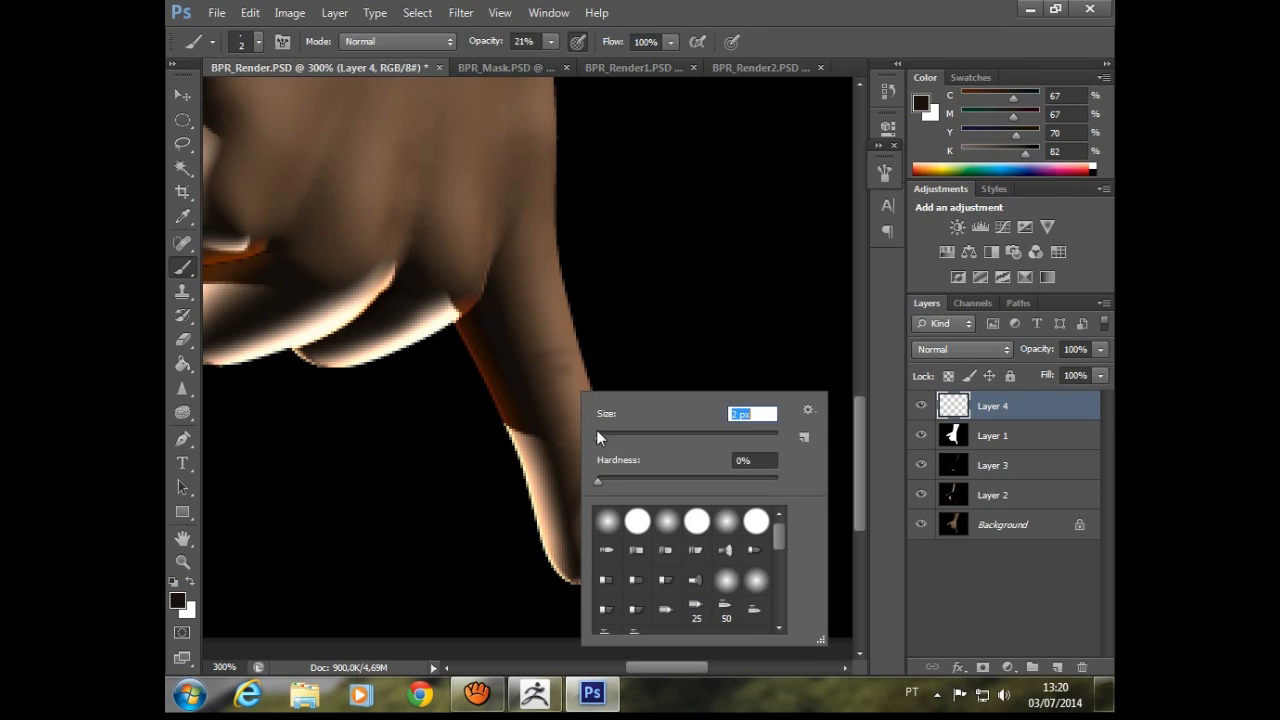
{"action": "key", "text": "Return"}
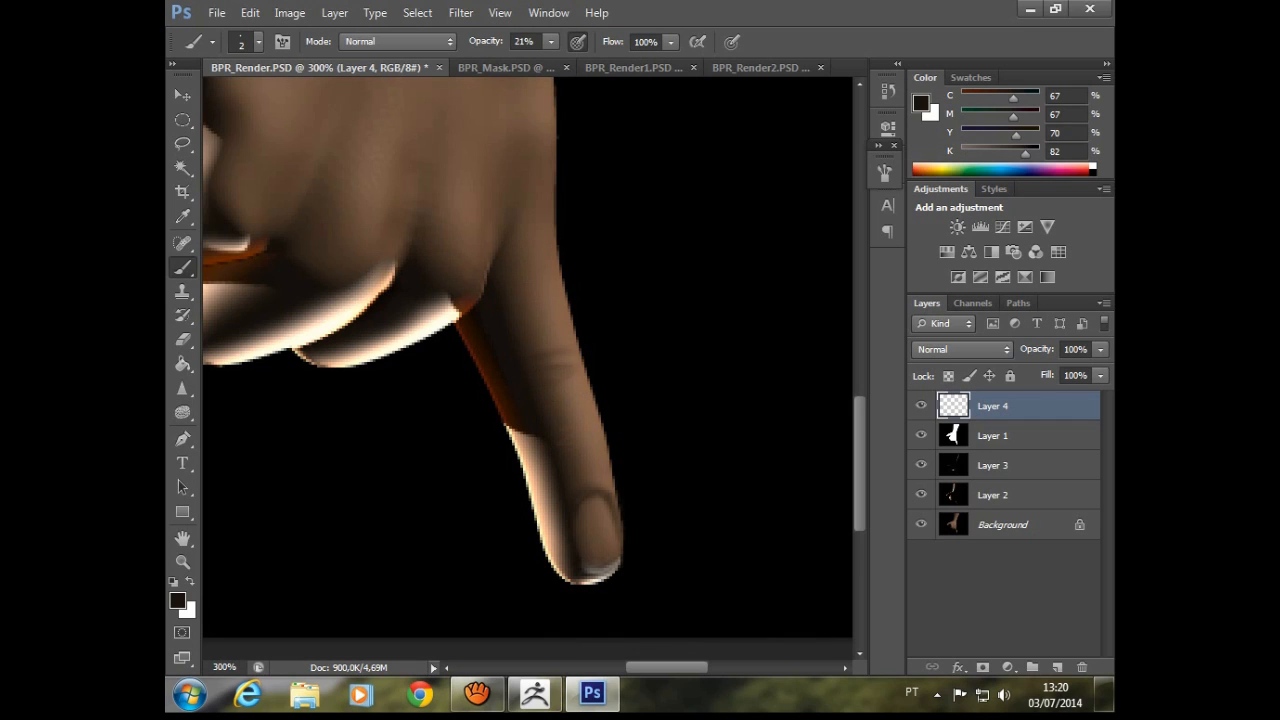
- Paint thin dark crease lines over the joints of the curled fingers with the 2 px brush
{"action": "mouse_move", "coordinate": [515, 269]}
{"action": "left_mouse_down"}
{"action": "mouse_move", "coordinate": [565, 316]}
{"action": "mouse_move", "coordinate": [657, 349]}
{"action": "left_mouse_up"}
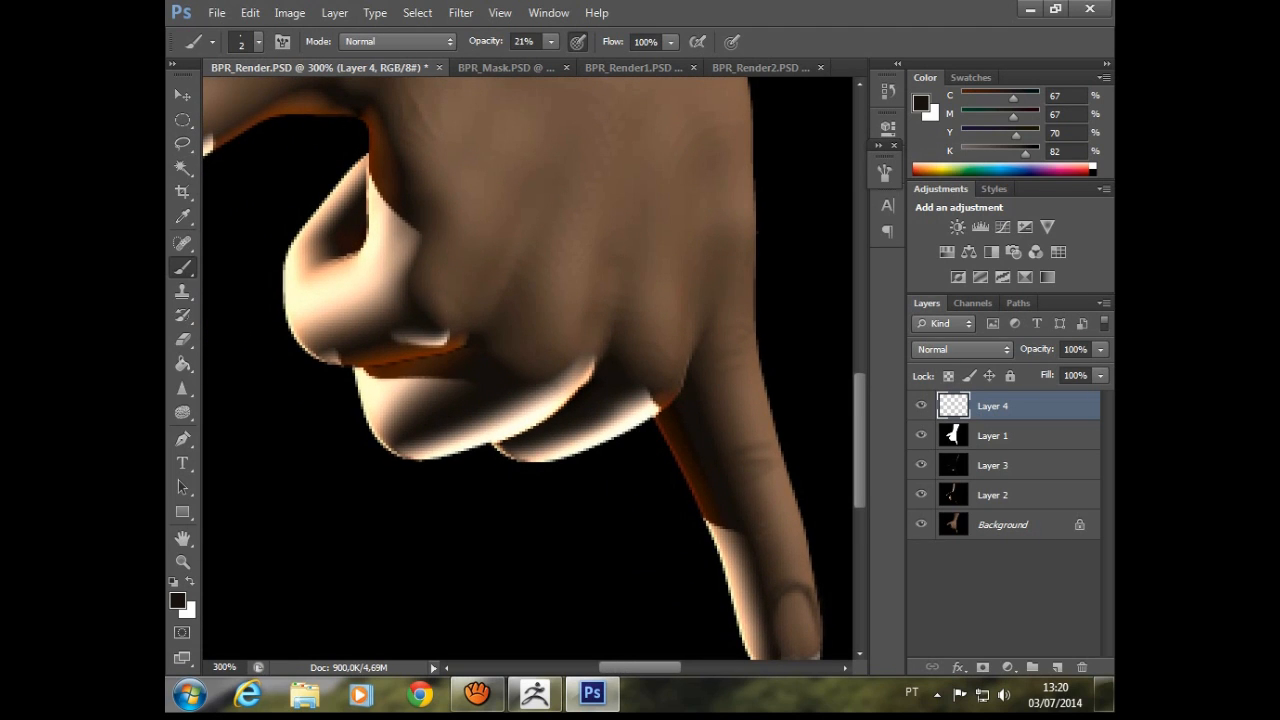
{"action": "left_click_drag", "start_coordinate": [320, 270], "coordinate": [309, 288]}
{"action": "left_click_drag", "start_coordinate": [383, 380], "coordinate": [368, 404]}
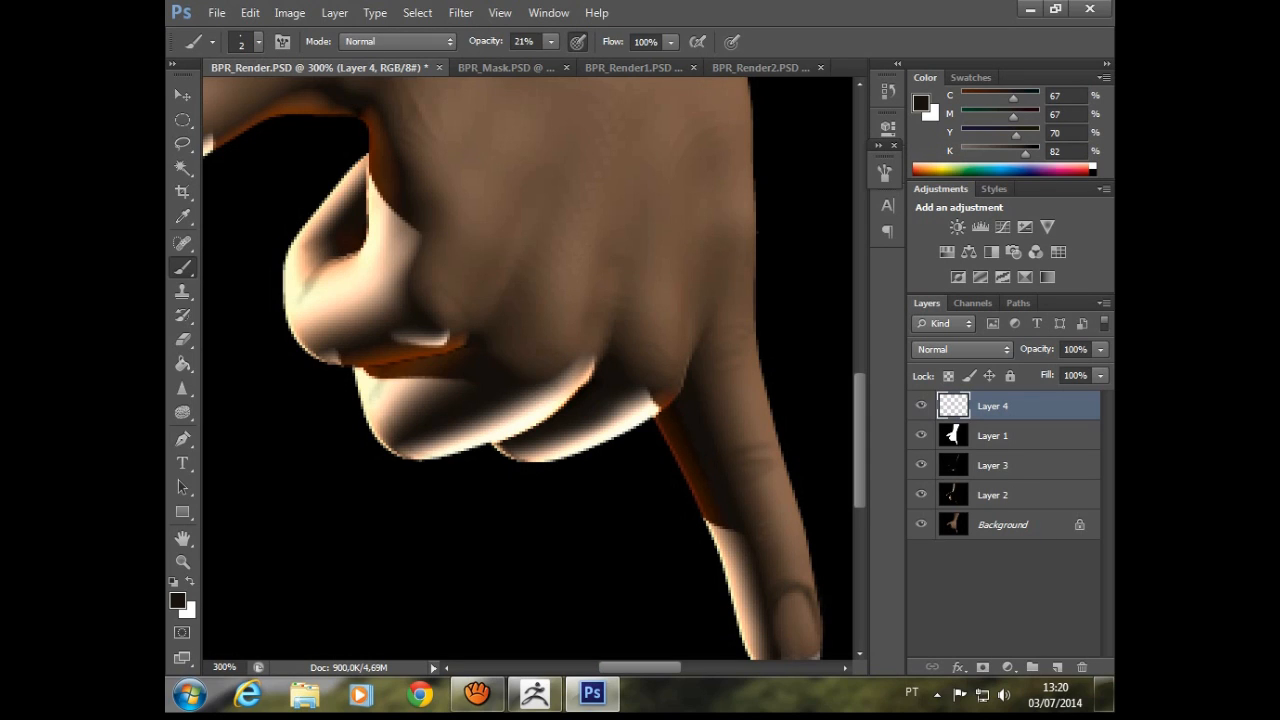
{"action": "left_click_drag", "start_coordinate": [532, 408], "coordinate": [571, 387]}
{"action": "left_click_drag", "start_coordinate": [650, 410], "coordinate": [618, 424]}
- Paint a fine nail outline at the tip of the thumb with the 2 px brush, sampling pale and dark tones from it
{"action": "left_click_drag", "start_coordinate": [600, 303], "coordinate": [717, 477]}
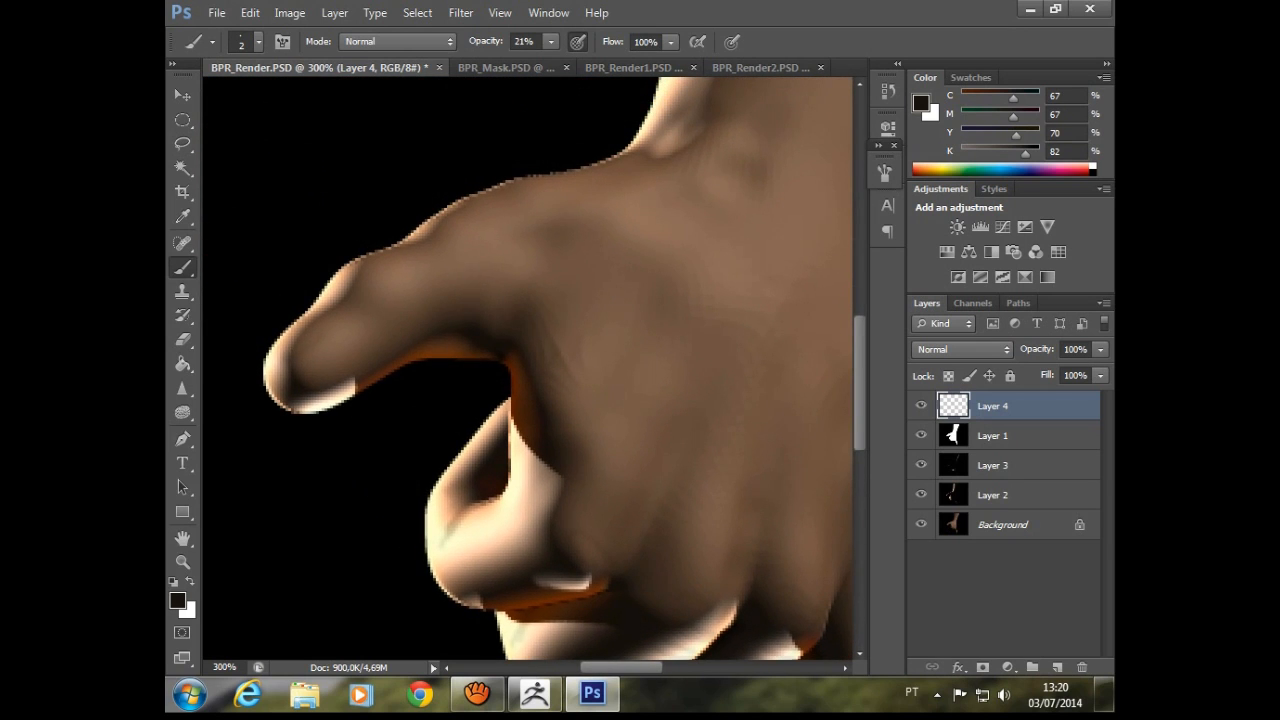
{"action": "left_click", "coordinate": [270, 356], "text": "alt"}
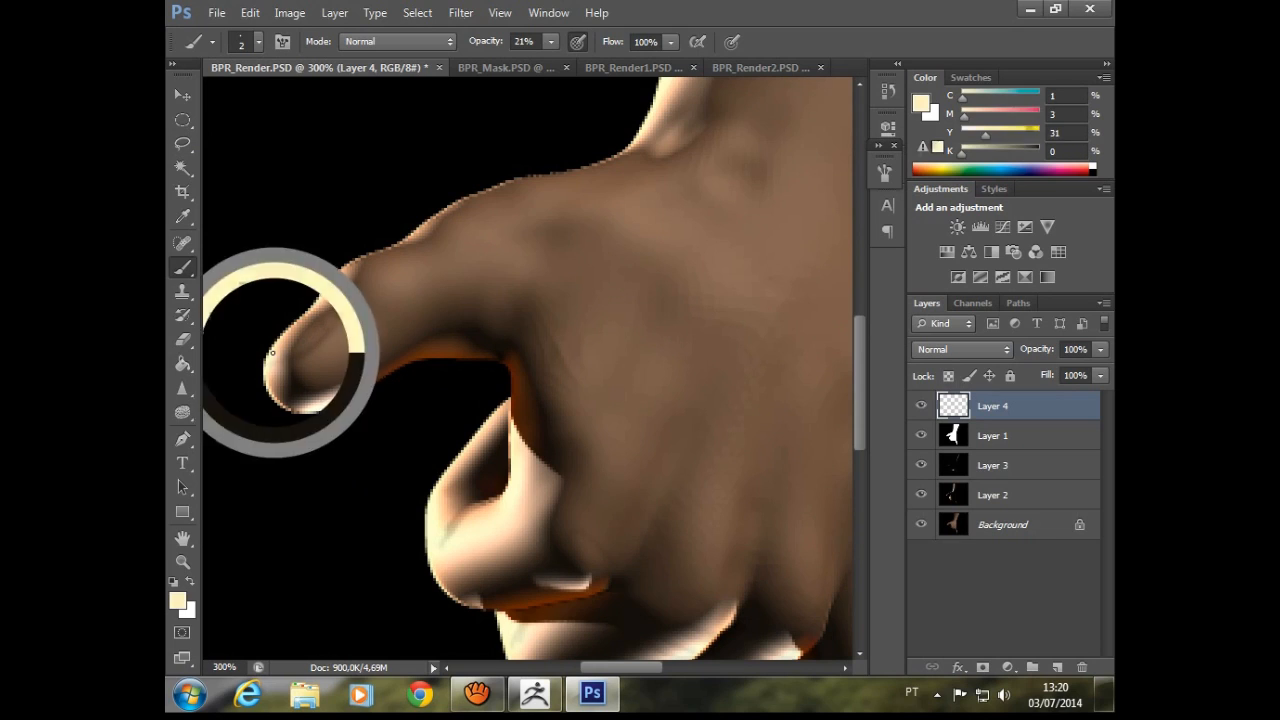
{"action": "left_click_drag", "start_coordinate": [291, 359], "coordinate": [316, 318]}
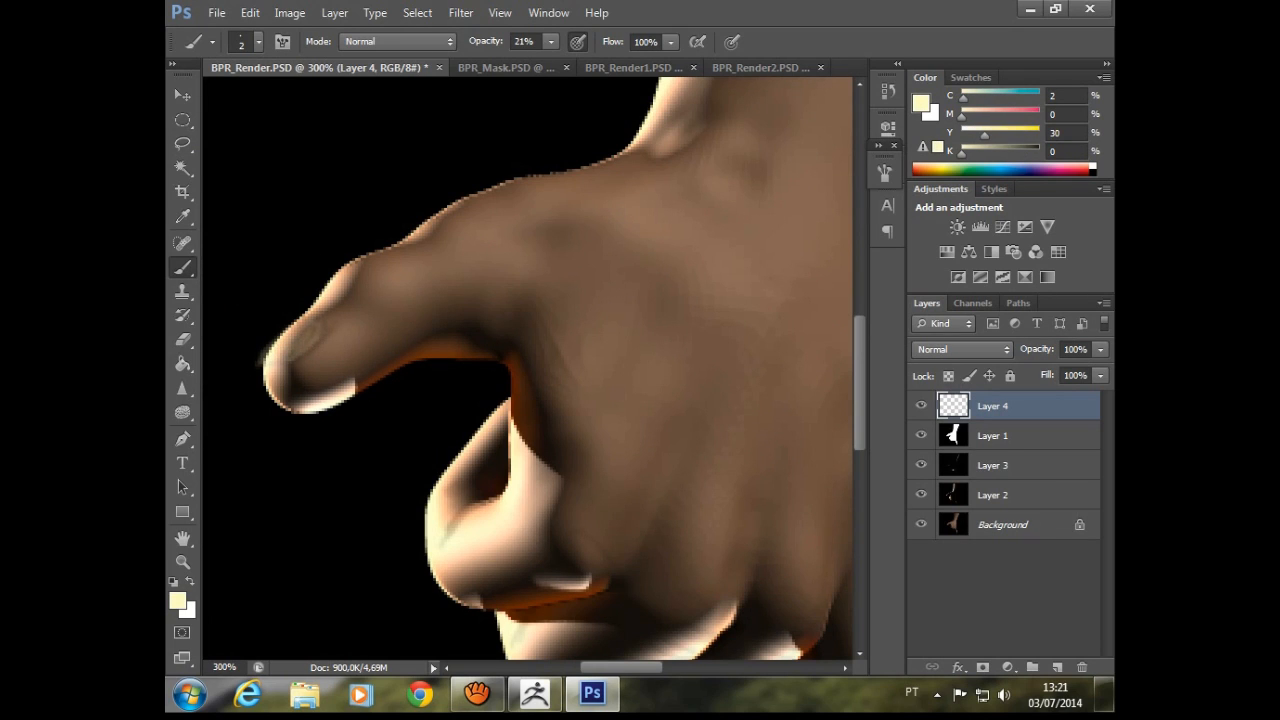
{"action": "left_click", "coordinate": [300, 357], "text": "alt"}
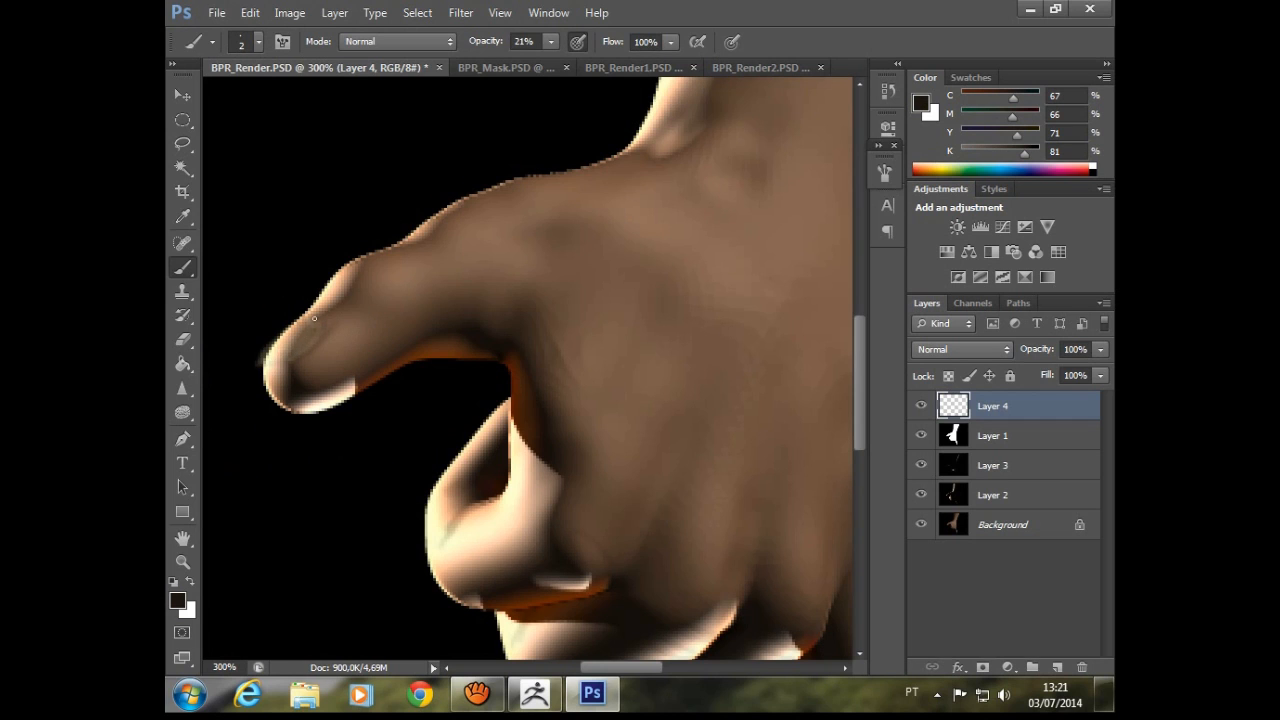
- Set the brush to 7 px and paint dark vein shadows from the forearm over the wrist onto the back of the hand
{"action": "left_click_drag", "start_coordinate": [516, 248], "coordinate": [347, 449]}
{"action": "left_click_drag", "start_coordinate": [552, 338], "coordinate": [470, 190]}
{"action": "left_click", "coordinate": [300, 457], "text": "alt"}
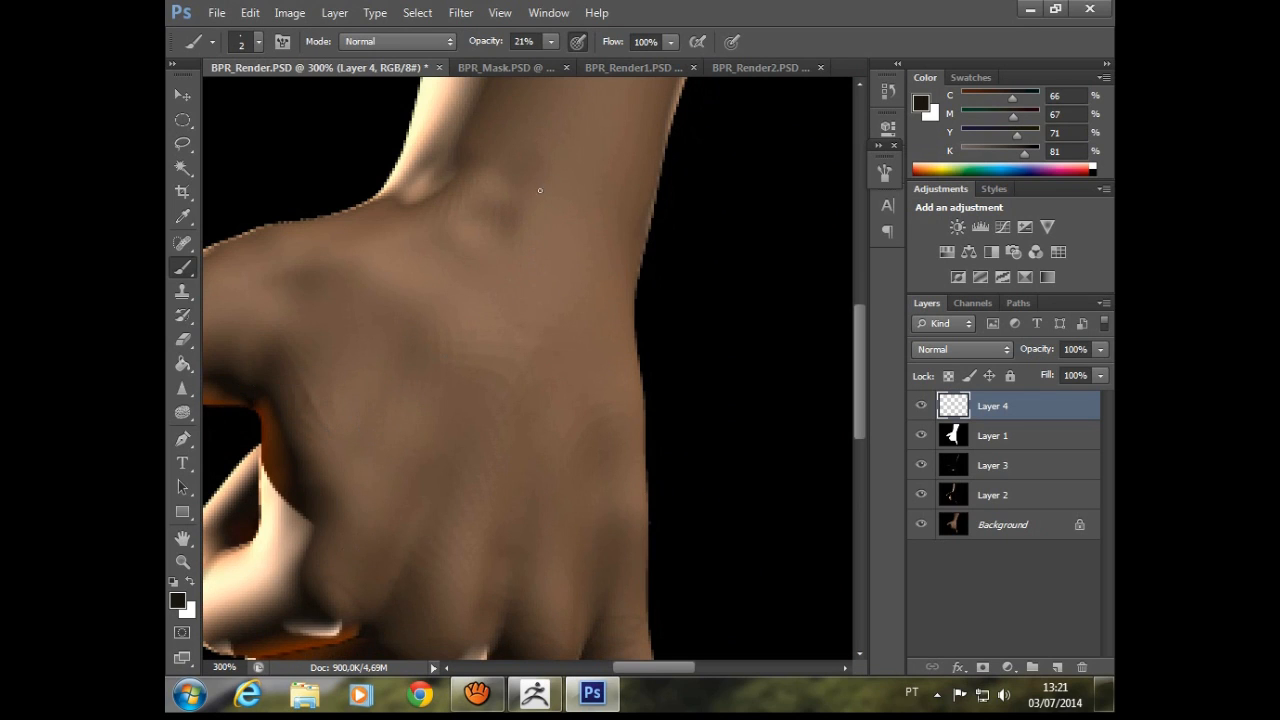
{"action": "right_click", "coordinate": [538, 299]}
{"action": "left_click_drag", "start_coordinate": [569, 342], "coordinate": [574, 342]}
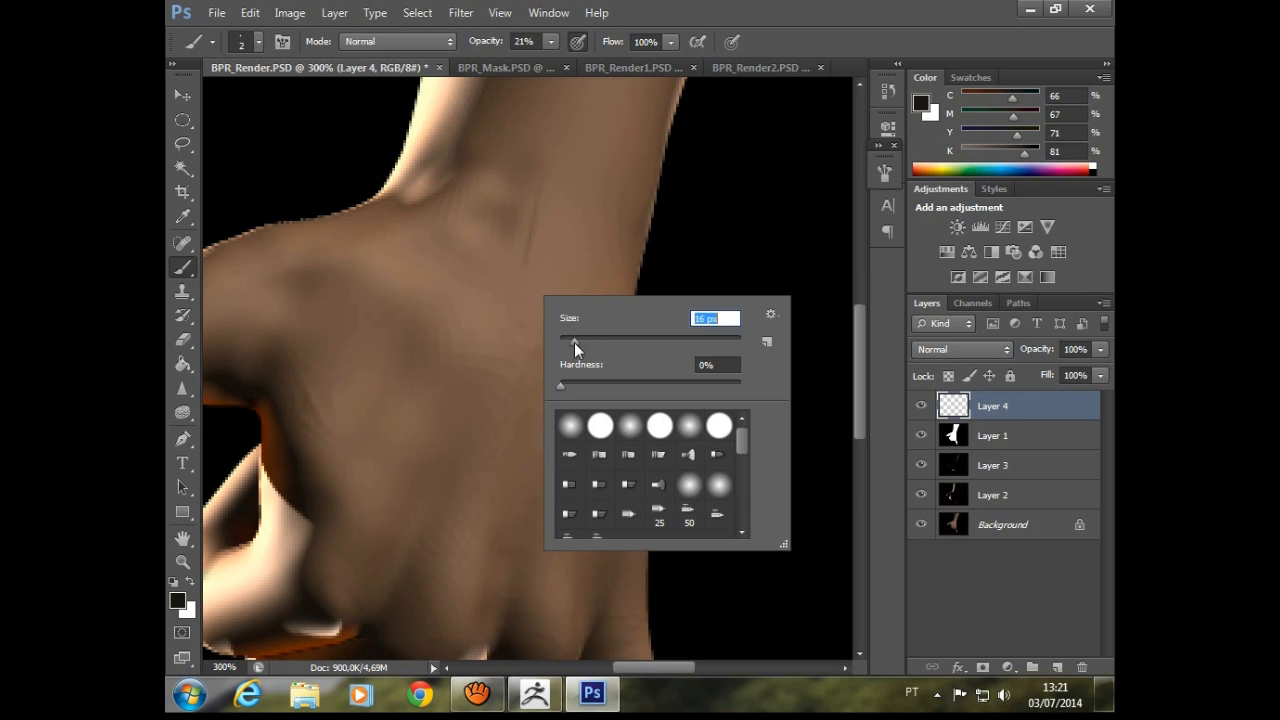
{"action": "right_click", "coordinate": [551, 258]}
{"action": "left_click_drag", "start_coordinate": [587, 299], "coordinate": [576, 288]}
{"action": "left_click_drag", "start_coordinate": [544, 182], "coordinate": [518, 280]}
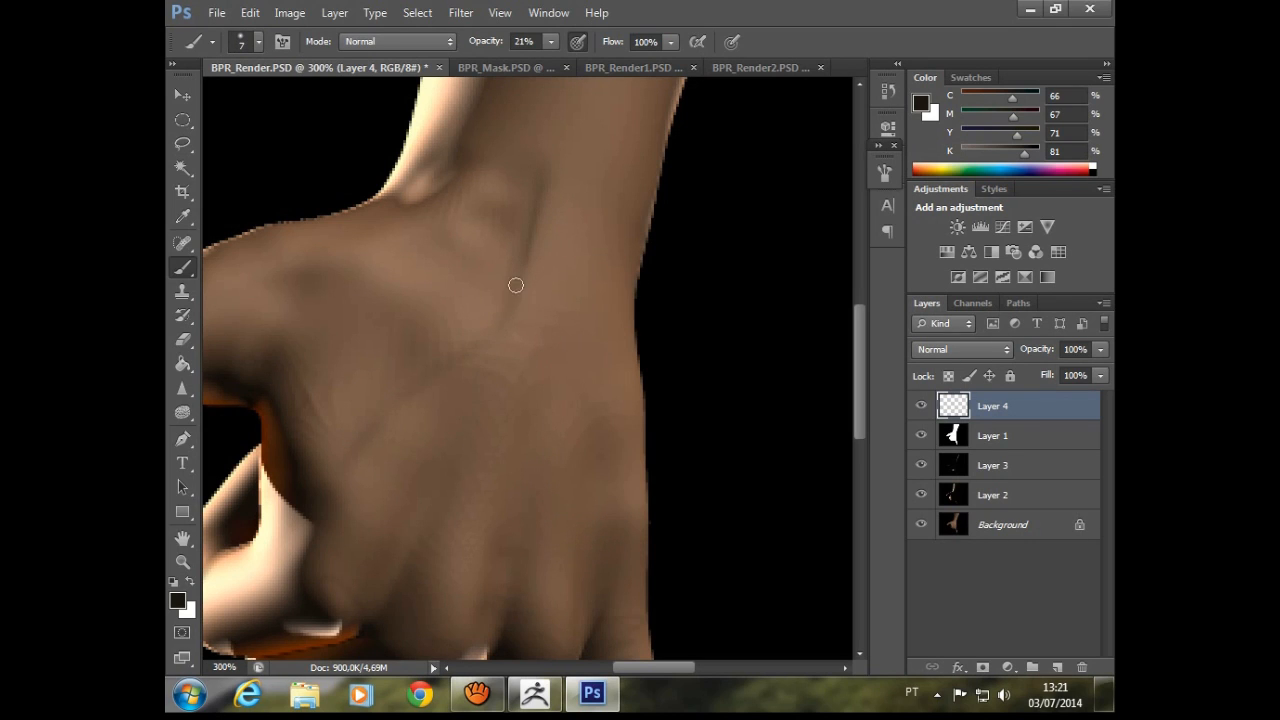
{"action": "left_click_drag", "start_coordinate": [544, 377], "coordinate": [538, 403]}
{"action": "scroll", "coordinate": [538, 403], "scroll_direction": "up", "scroll_amount": 3}
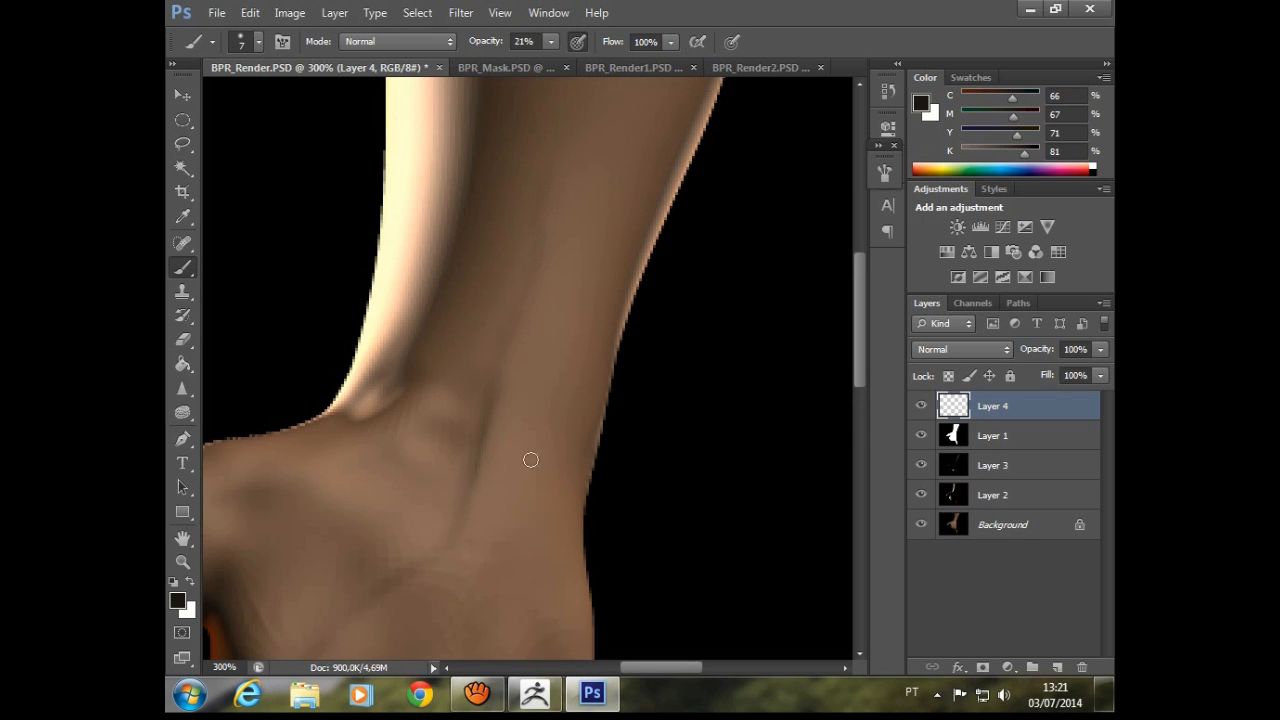
{"action": "left_click_drag", "start_coordinate": [529, 457], "coordinate": [597, 211]}
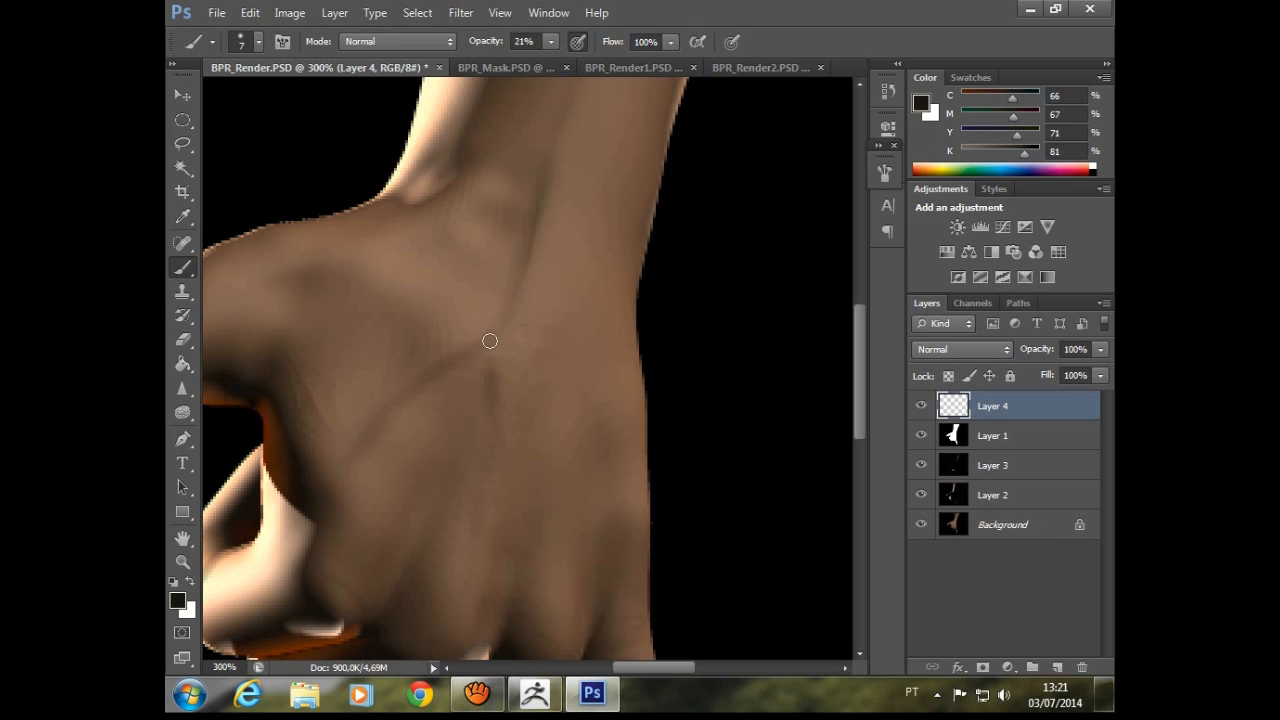
- Reduce the brush to 5 px and add finer dark vein and tendon lines across the wrist and back of the hand
{"action": "right_click", "coordinate": [490, 470]}
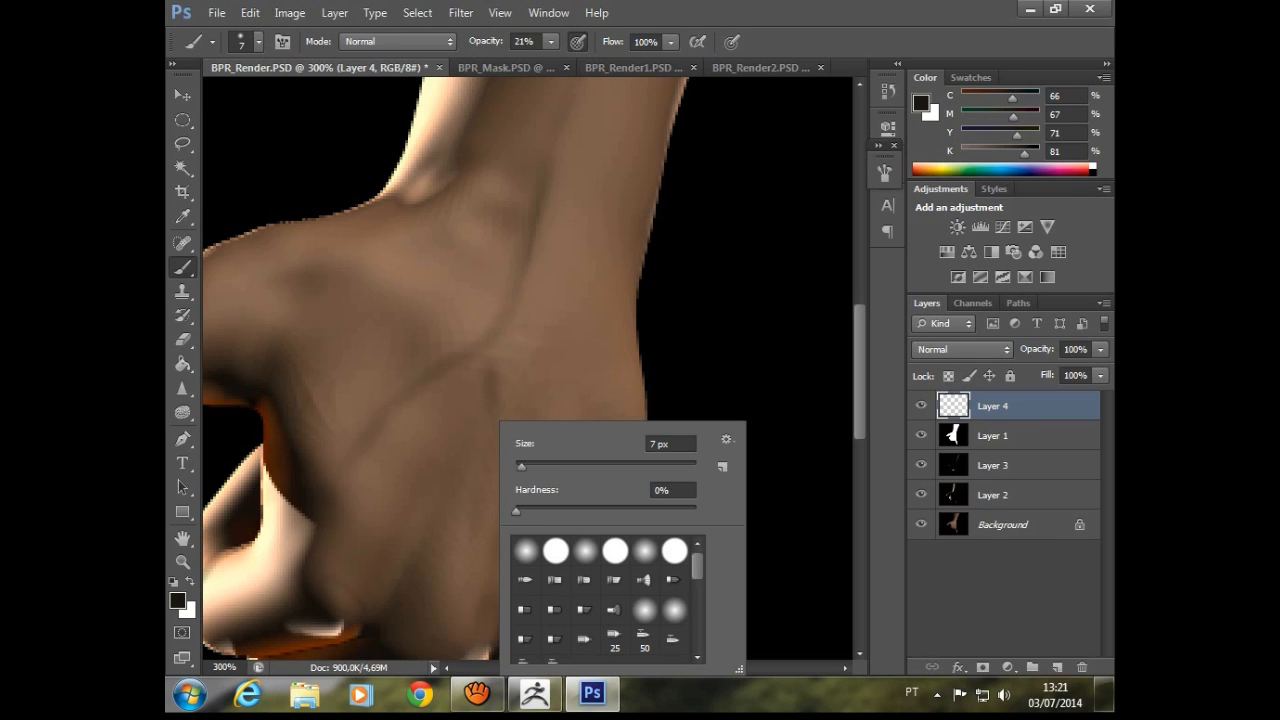
{"action": "left_click_drag", "start_coordinate": [520, 465], "coordinate": [519, 465]}
{"action": "left_click", "coordinate": [490, 409]}
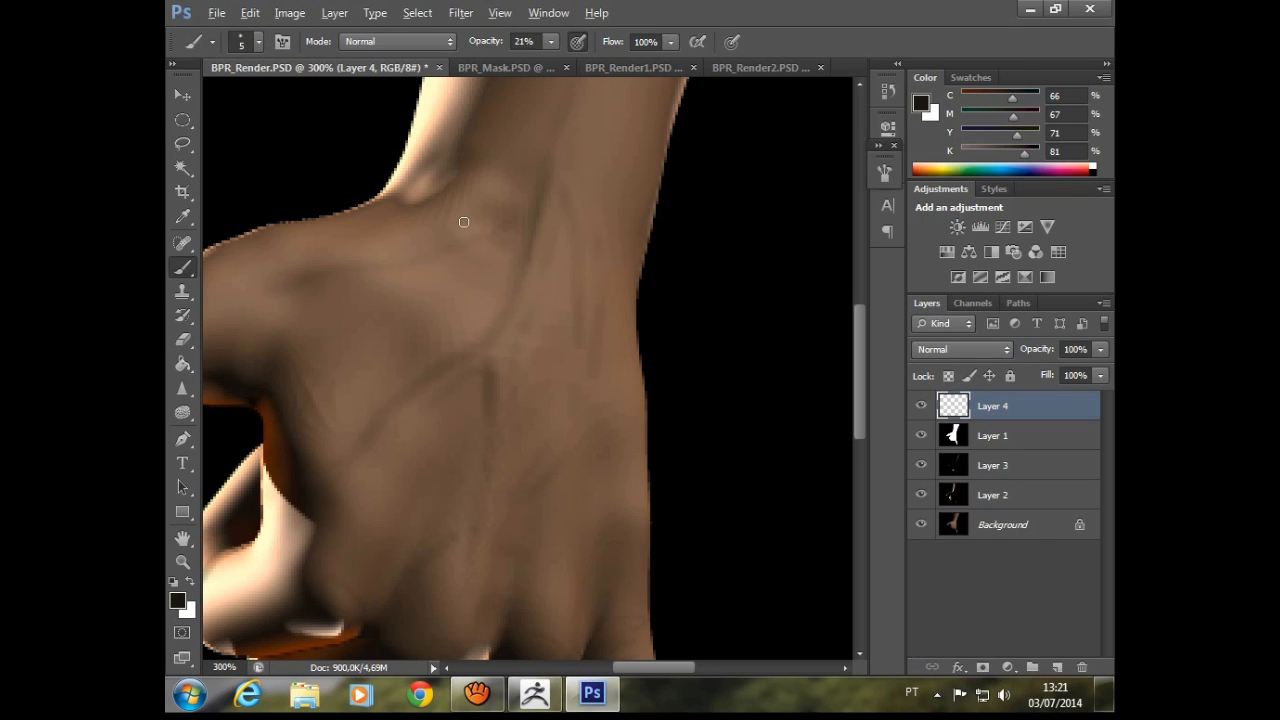
- Set the brush to 3 px and shade along the veins with light and mid-brown skin tones sampled from the hand
{"action": "left_click", "coordinate": [464, 222], "text": "alt"}
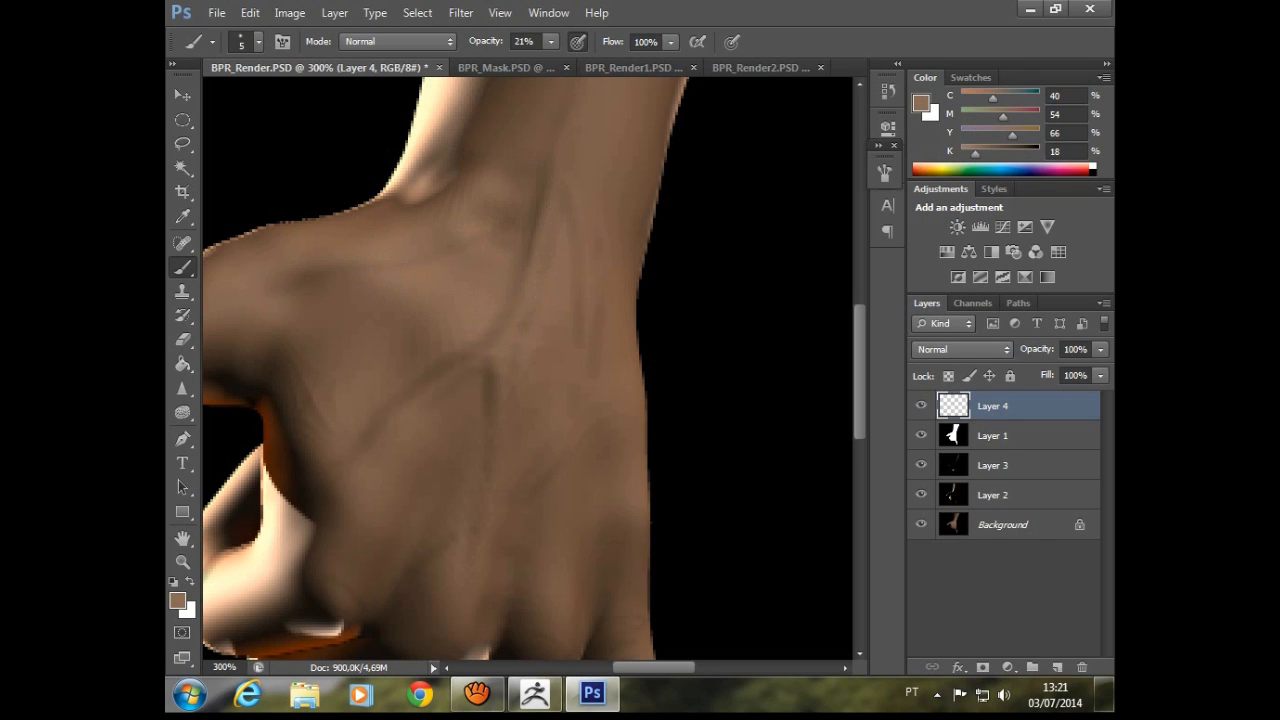
{"action": "right_click", "coordinate": [545, 371]}
{"action": "left_click", "coordinate": [568, 416]}
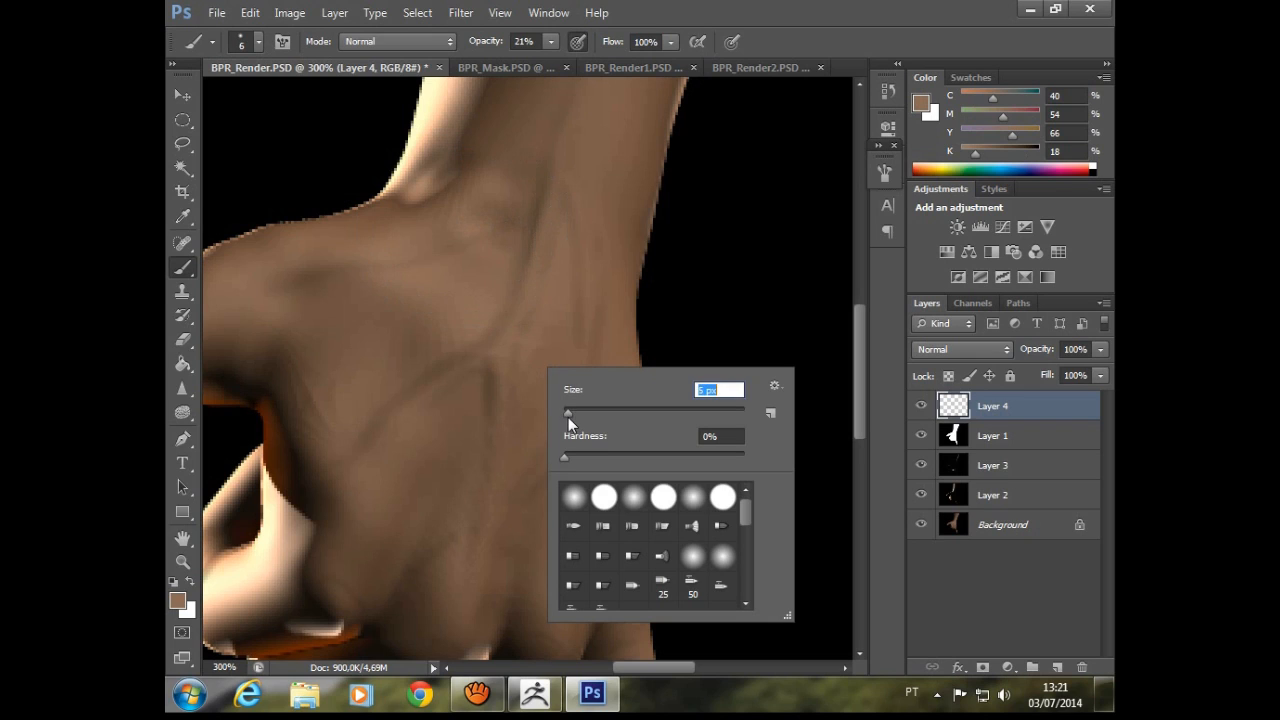
{"action": "key", "text": "Return"}
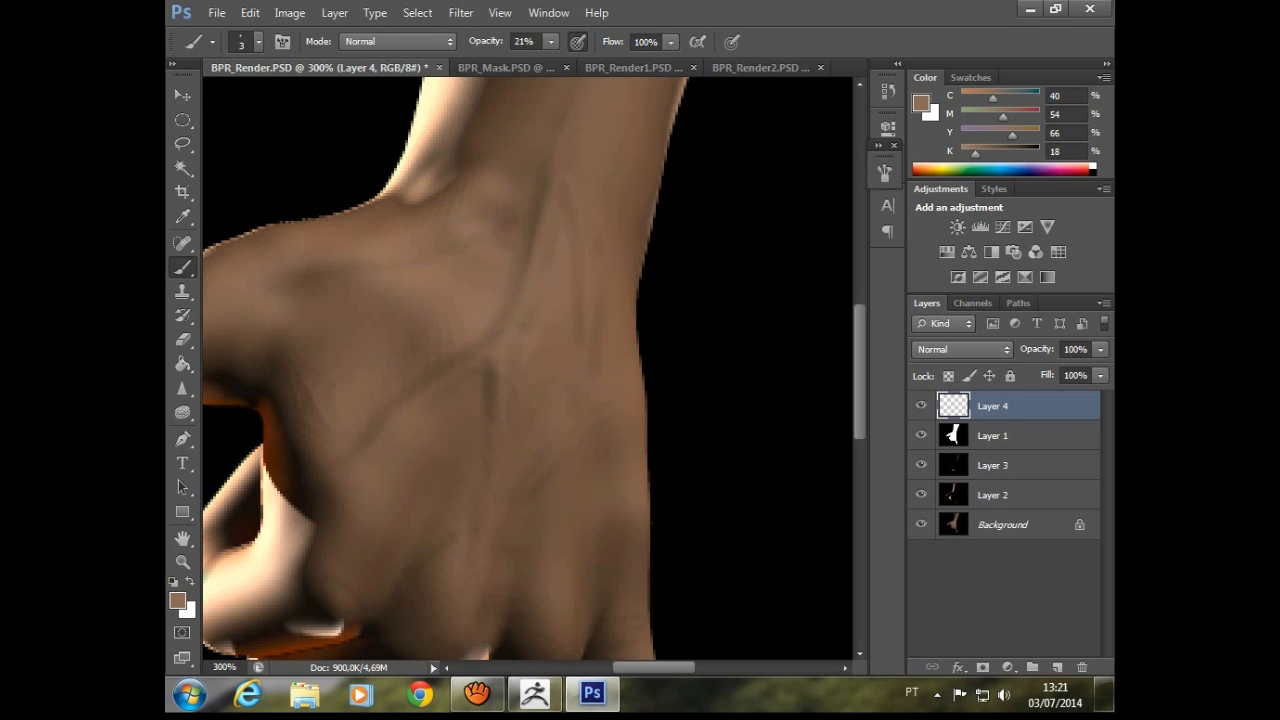
{"action": "left_click", "coordinate": [394, 263], "text": "alt"}
{"action": "left_click", "coordinate": [536, 219], "text": "alt"}
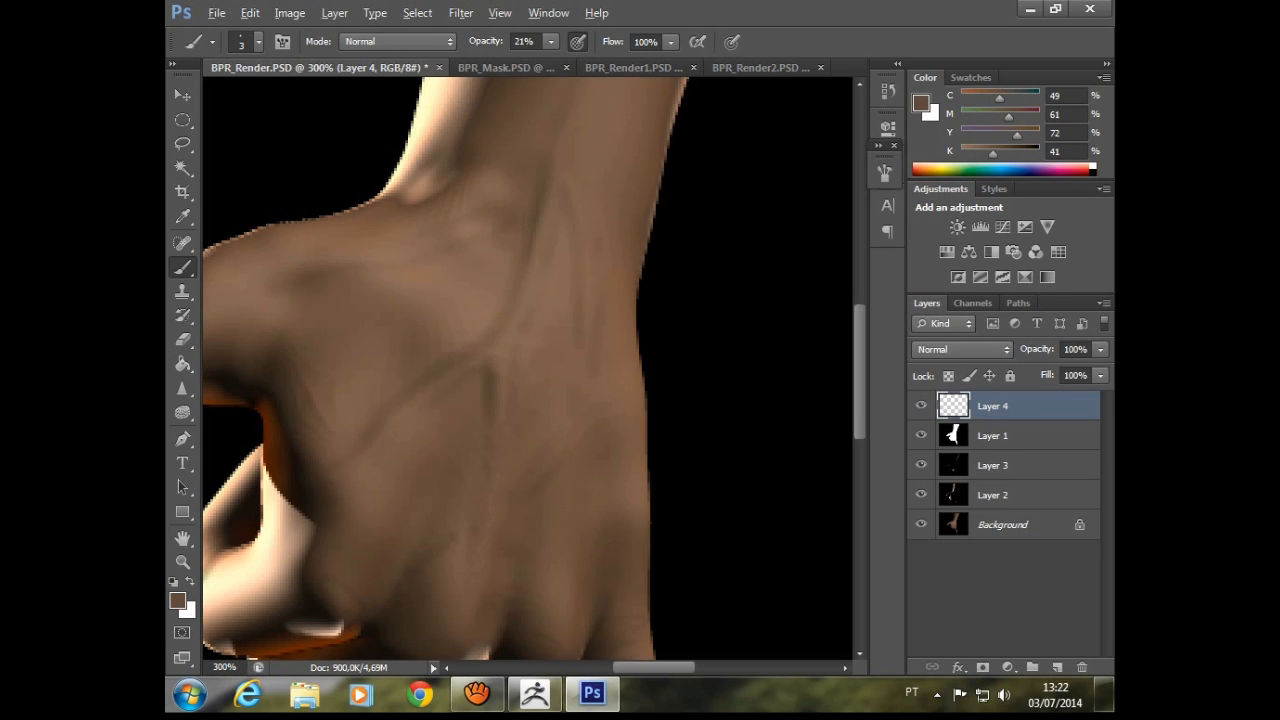
{"action": "left_click", "coordinate": [466, 234], "text": "alt"}
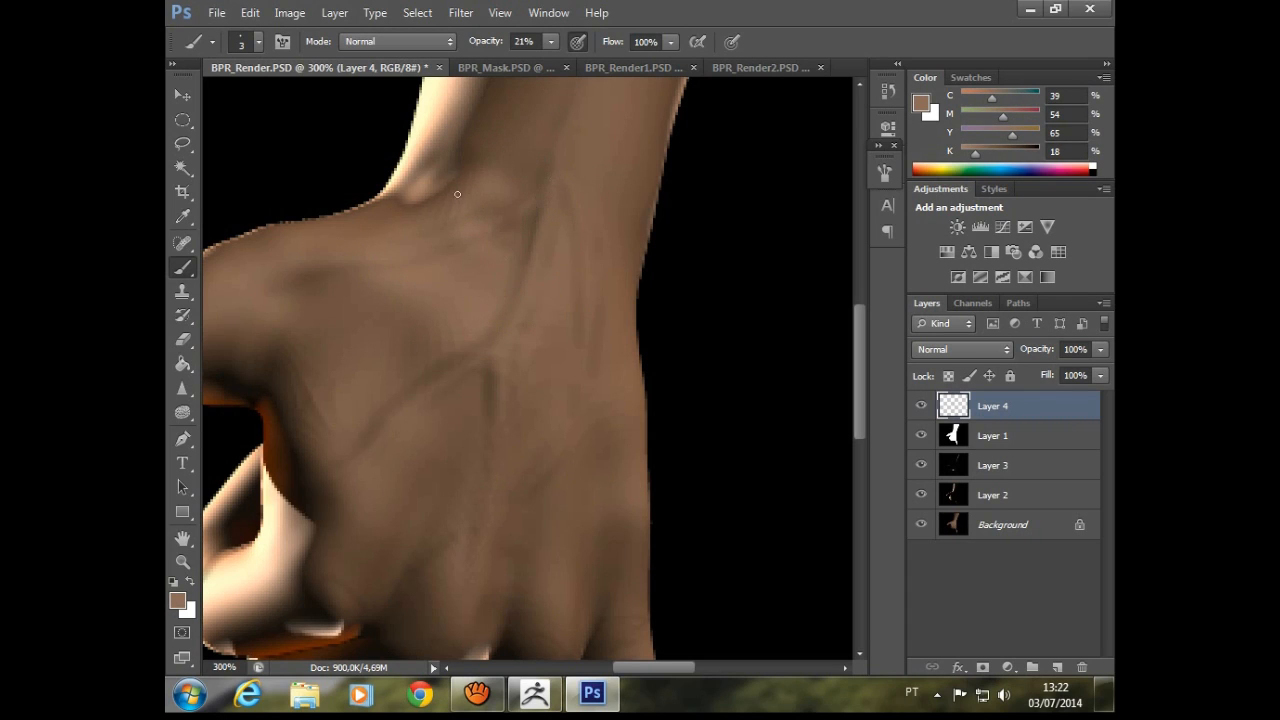
{"action": "left_click", "coordinate": [499, 176], "text": "alt"}
- Sample a pale peach from the lit forearm edge and paint fine highlights along the veins on the hand, wrist and forearm
{"action": "left_click", "coordinate": [441, 97], "text": "alt"}
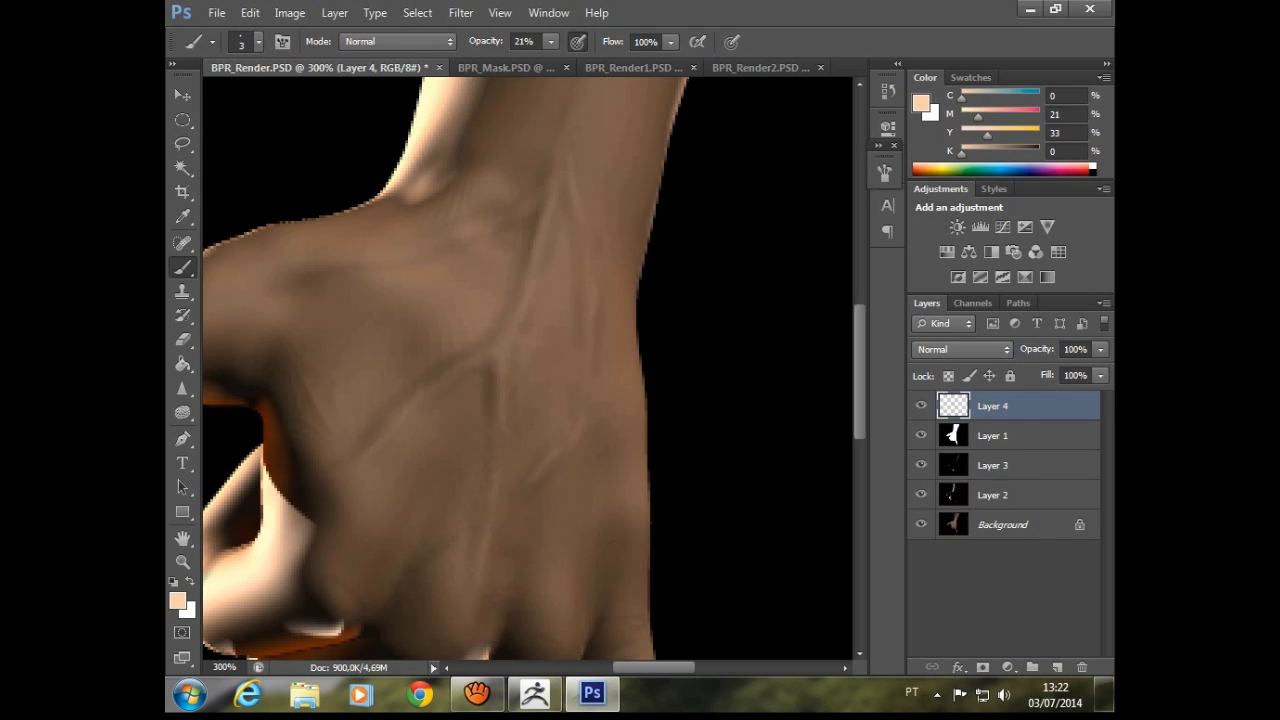
{"action": "left_click_drag", "start_coordinate": [565, 300], "coordinate": [520, 420]}
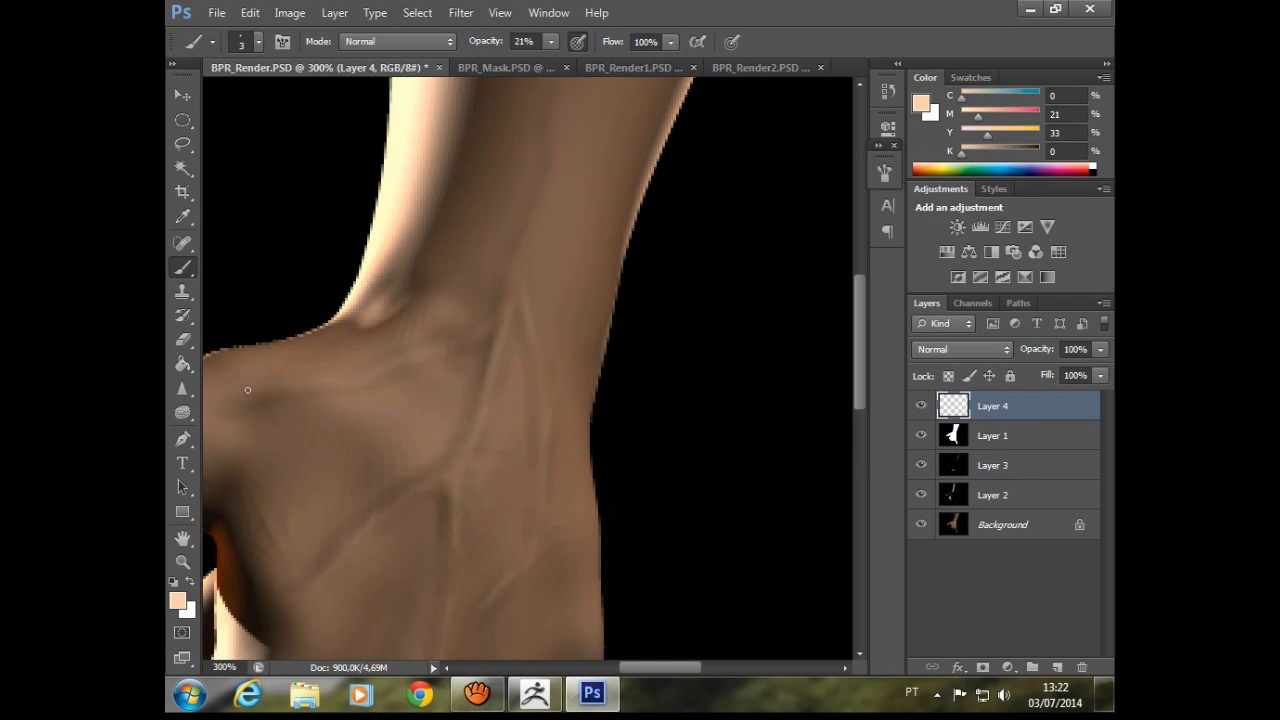
{"action": "mouse_move", "coordinate": [574, 264]}
{"action": "left_mouse_down"}
{"action": "mouse_move", "coordinate": [508, 386]}
{"action": "mouse_move", "coordinate": [450, 435]}
{"action": "left_mouse_up"}
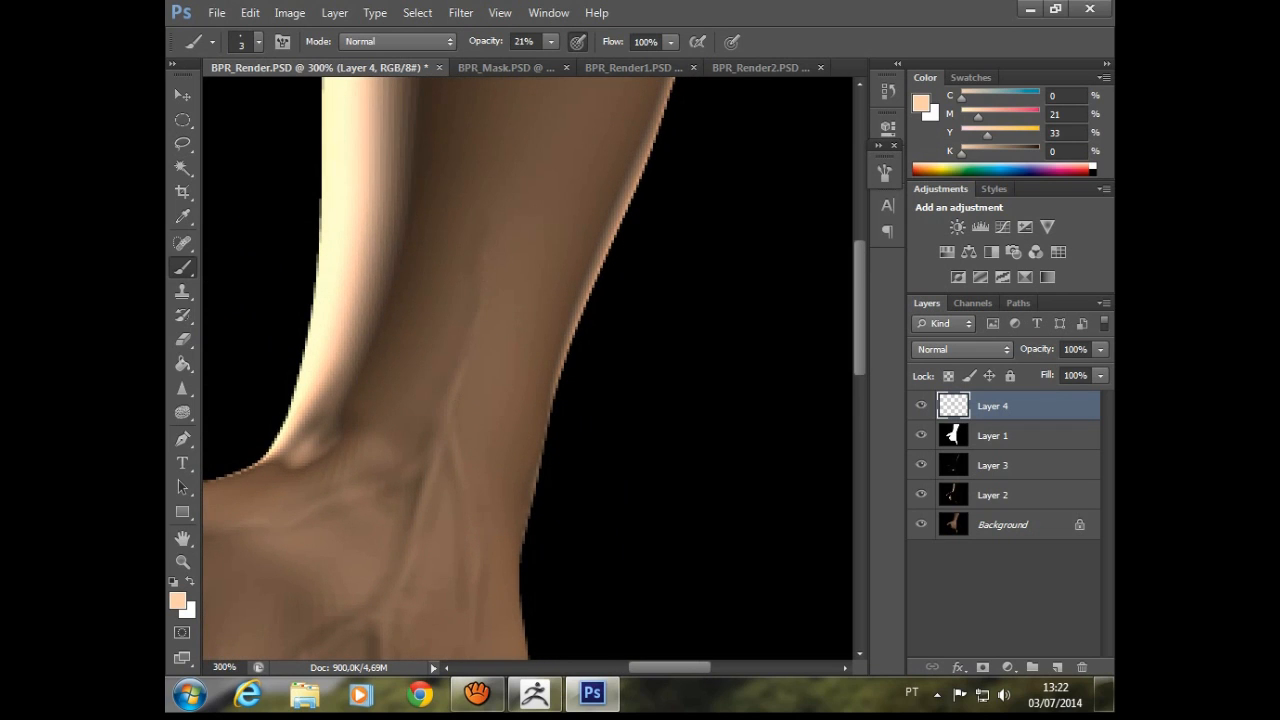
{"action": "left_click_drag", "start_coordinate": [427, 524], "coordinate": [514, 325]}
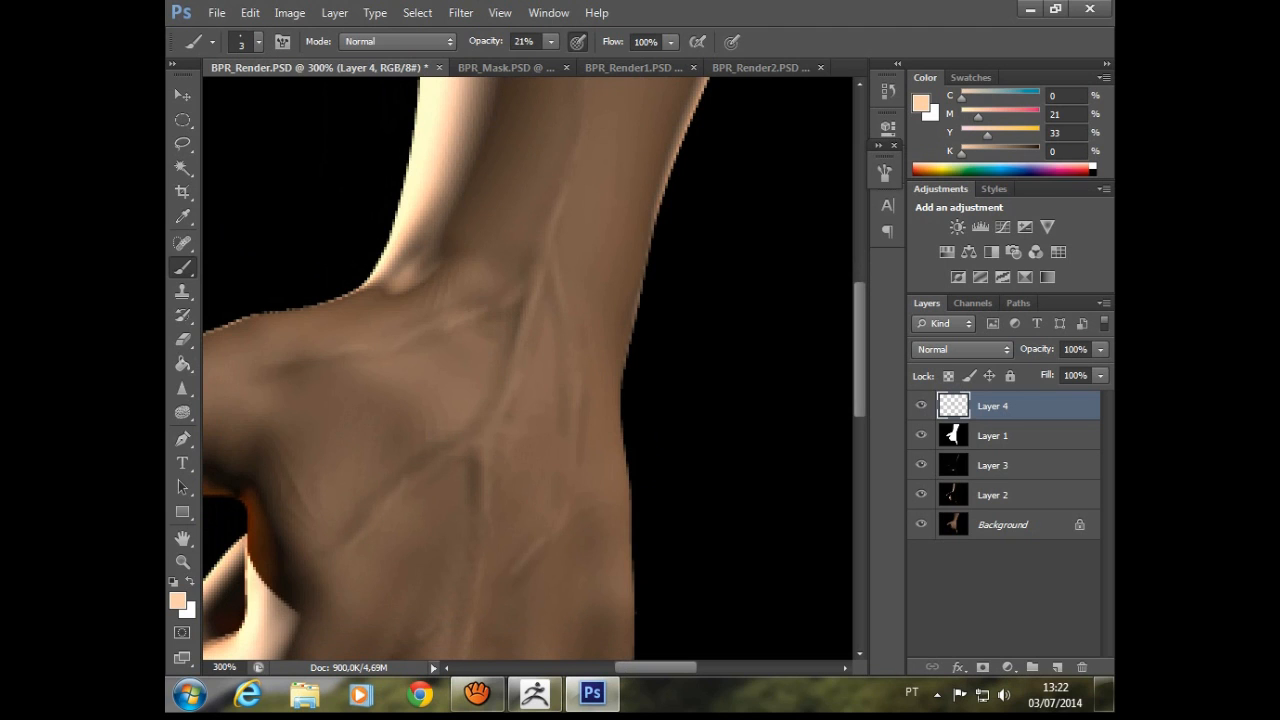
{"action": "mouse_move", "coordinate": [500, 495]}
{"action": "left_mouse_down"}
{"action": "mouse_move", "coordinate": [591, 223]}
{"action": "mouse_move", "coordinate": [505, 388]}
{"action": "left_mouse_up"}
- Switch to a 200 px speckled brush tip, reduce it to 8 px and sample a dark brown from the knuckle shadows
{"action": "right_click", "coordinate": [549, 370]}
{"action": "scroll", "coordinate": [748, 529], "scroll_direction": "down", "scroll_amount": 5}
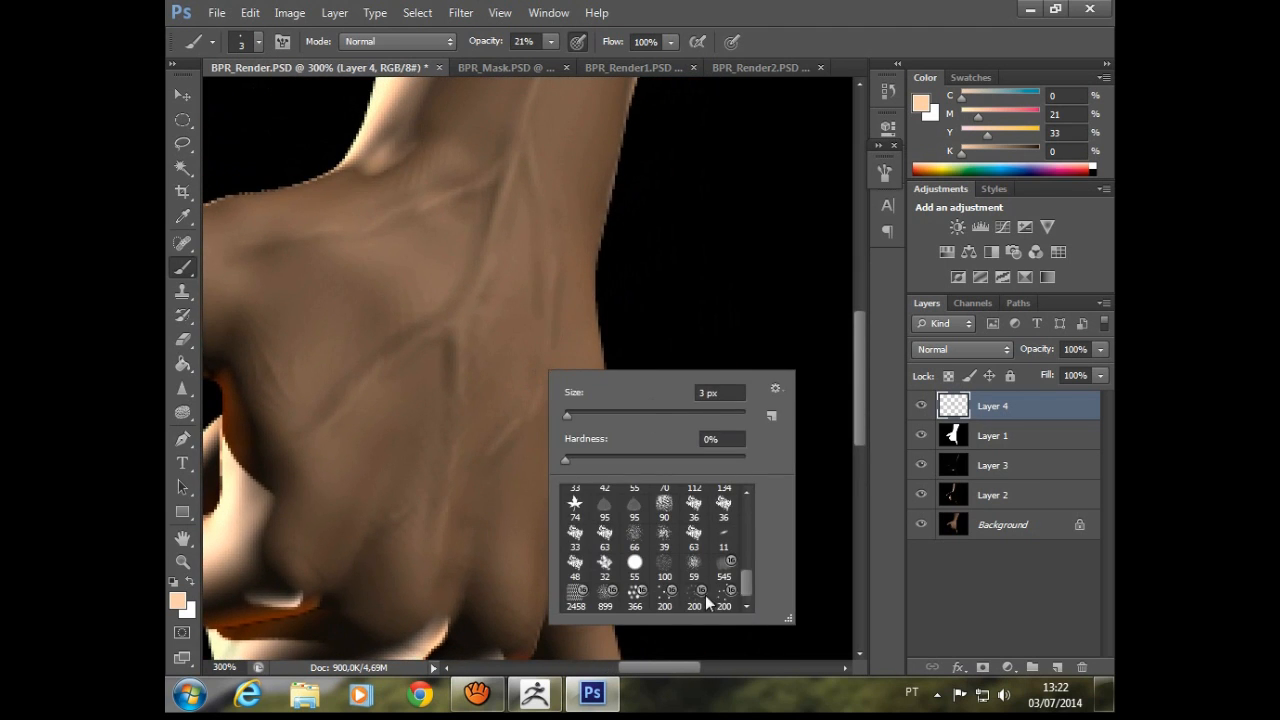
{"action": "left_click", "coordinate": [694, 598]}
{"action": "left_click_drag", "start_coordinate": [699, 416], "coordinate": [571, 416]}
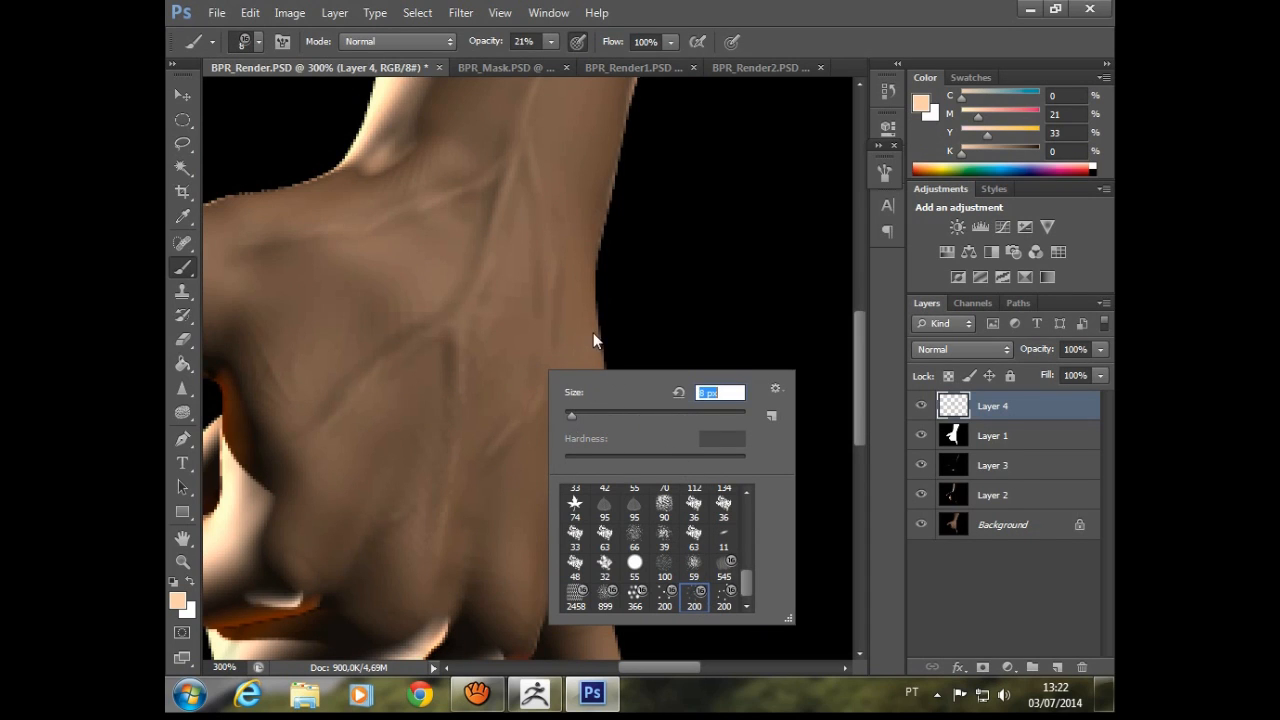
{"action": "left_click", "coordinate": [360, 603], "text": "alt"}
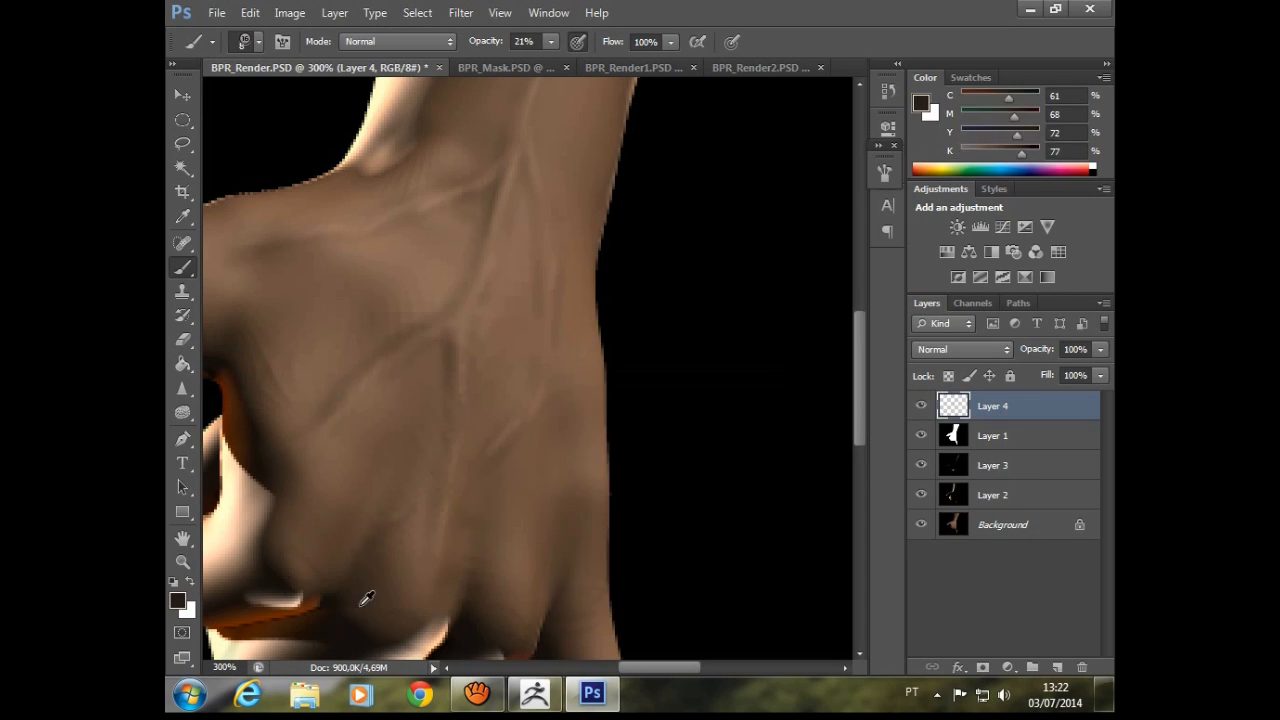
{"action": "left_click", "coordinate": [364, 582], "text": "alt"}
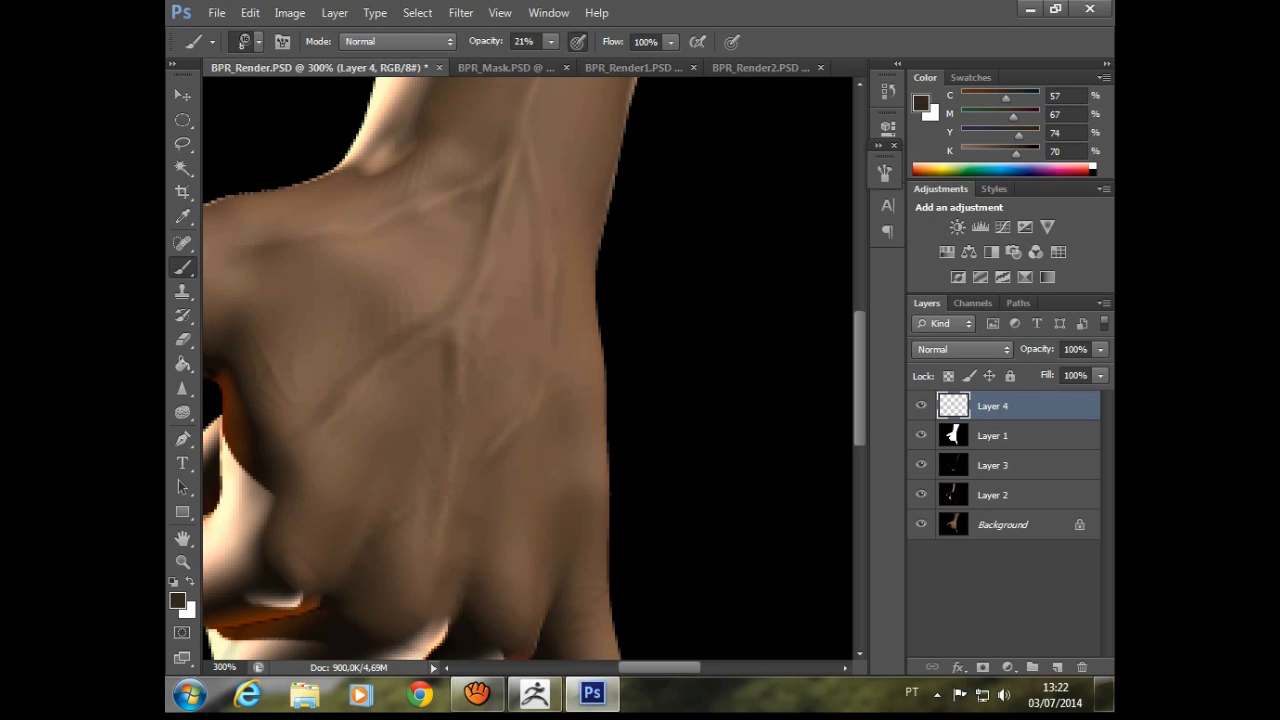
{"action": "left_click", "coordinate": [885, 172]}
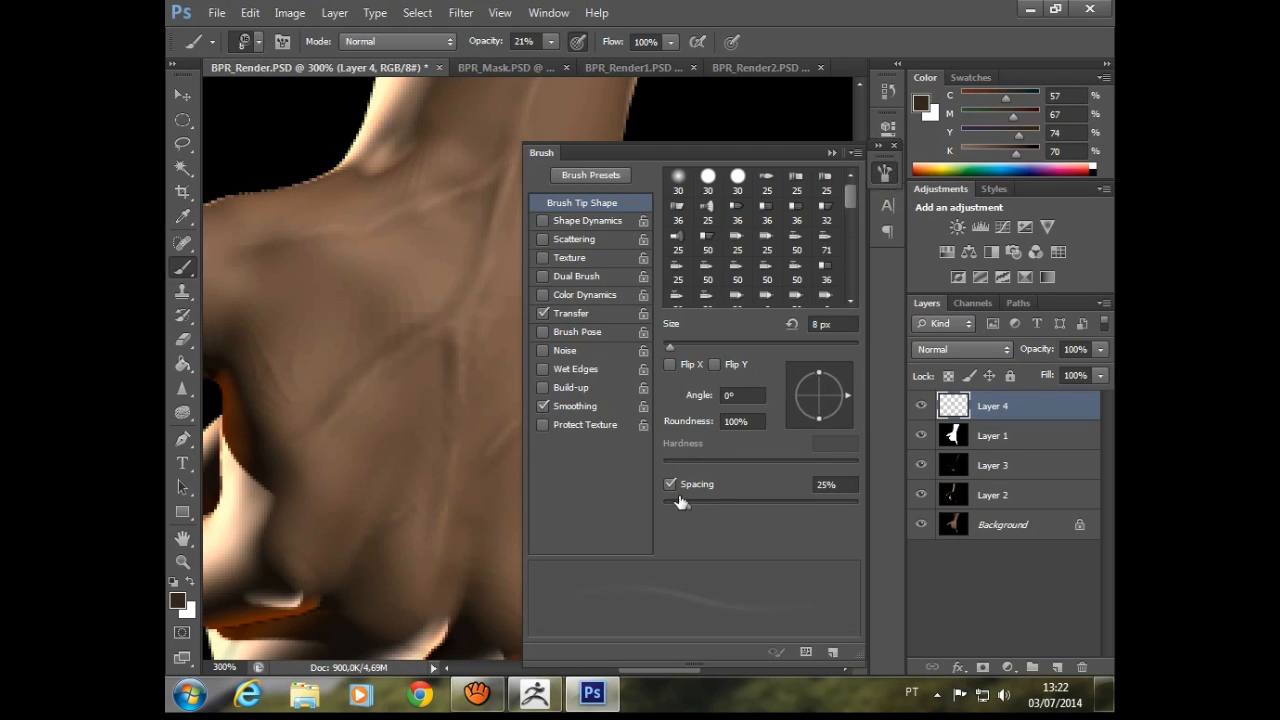
{"action": "left_click", "coordinate": [885, 174]}
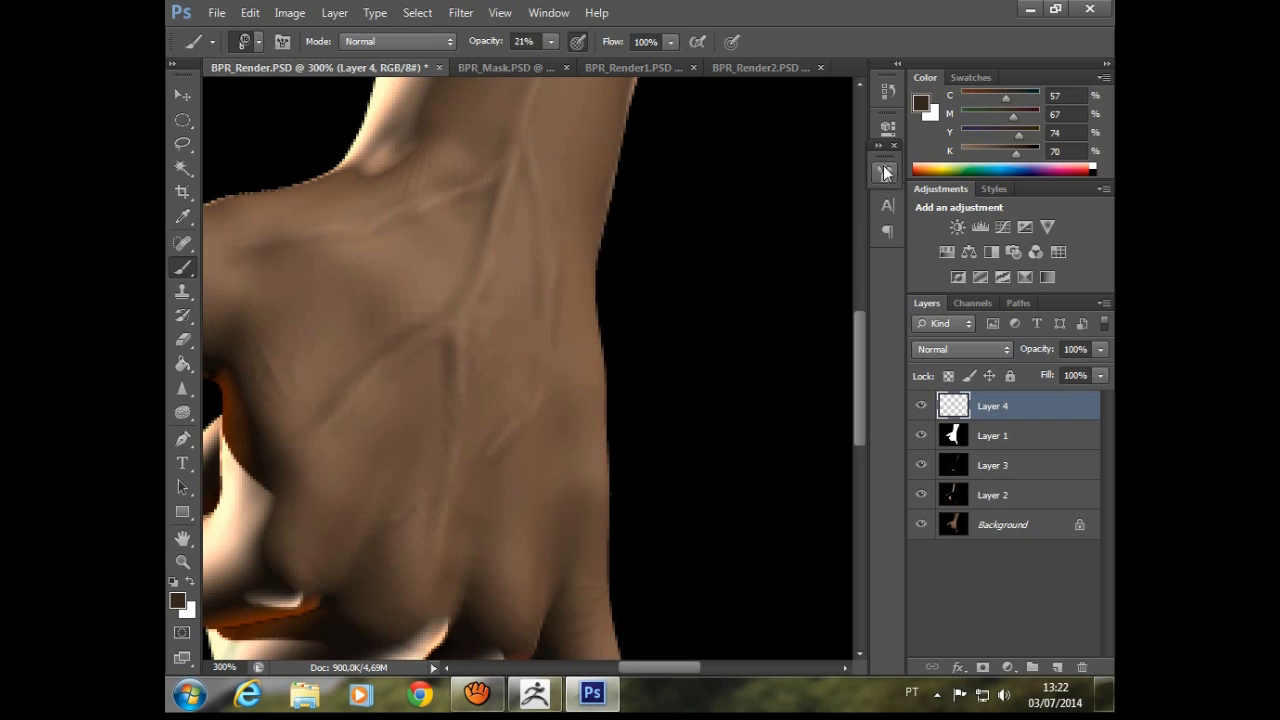
- Enlarge the speckled brush to 21 px and paint faint dark hair-like texture over the back of the hand
{"action": "right_click", "coordinate": [443, 421]}
{"action": "left_click_drag", "start_coordinate": [470, 466], "coordinate": [476, 465]}
{"action": "left_click", "coordinate": [339, 518]}
- Sample a near-black, set the brush opacity to 100% and paint fine dark skin lines across the back of the hand
{"action": "left_click", "coordinate": [368, 605], "text": "alt"}
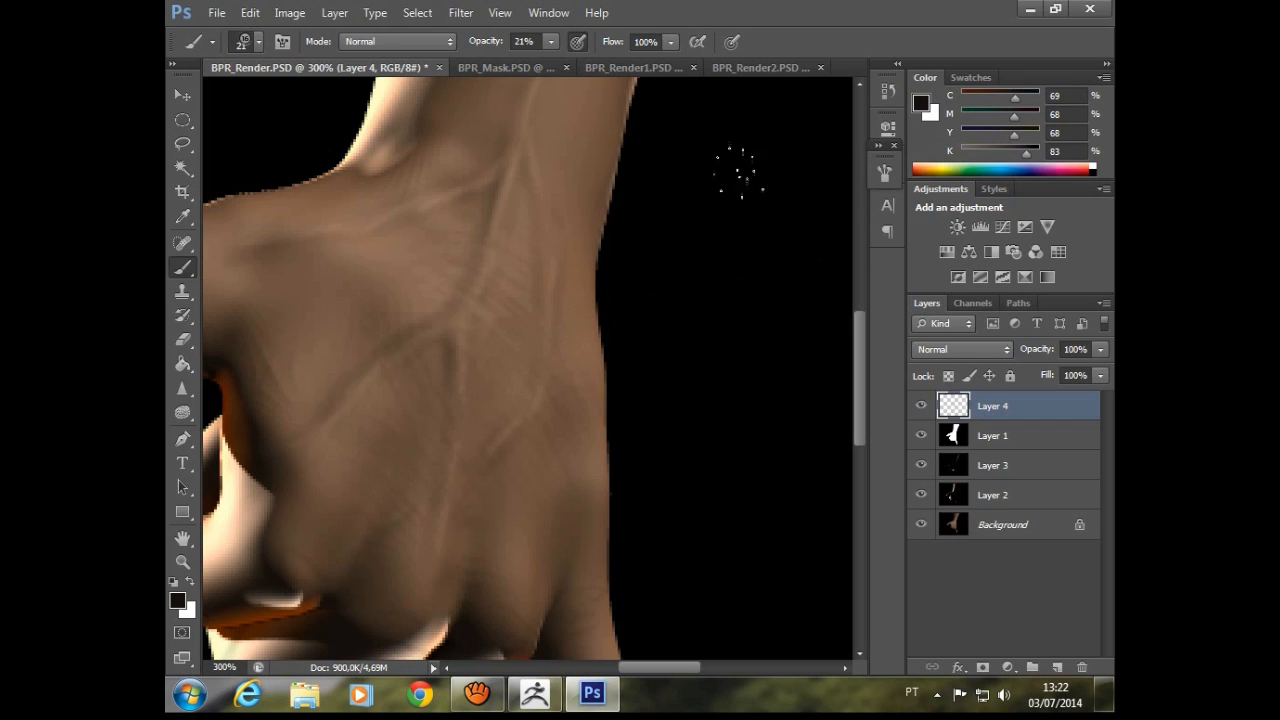
{"action": "left_click", "coordinate": [523, 41]}
{"action": "type", "text": "100"}
{"action": "key", "text": "Return"}
{"action": "left_click_drag", "start_coordinate": [591, 474], "coordinate": [566, 397]}
{"action": "mouse_move", "coordinate": [529, 442]}
{"action": "left_mouse_down"}
{"action": "mouse_move", "coordinate": [512, 396]}
{"action": "mouse_move", "coordinate": [442, 322]}
{"action": "left_mouse_up"}
{"action": "left_click_drag", "start_coordinate": [548, 342], "coordinate": [508, 282]}
{"action": "left_click_drag", "start_coordinate": [552, 372], "coordinate": [522, 334]}
{"action": "left_click_drag", "start_coordinate": [574, 220], "coordinate": [522, 148]}
{"action": "left_click_drag", "start_coordinate": [442, 258], "coordinate": [404, 222]}
{"action": "left_click_drag", "start_coordinate": [392, 314], "coordinate": [356, 266]}
- Extend the fine dark skin lines over the wrist and onto the lower forearm
{"action": "left_click_drag", "start_coordinate": [504, 275], "coordinate": [457, 440]}
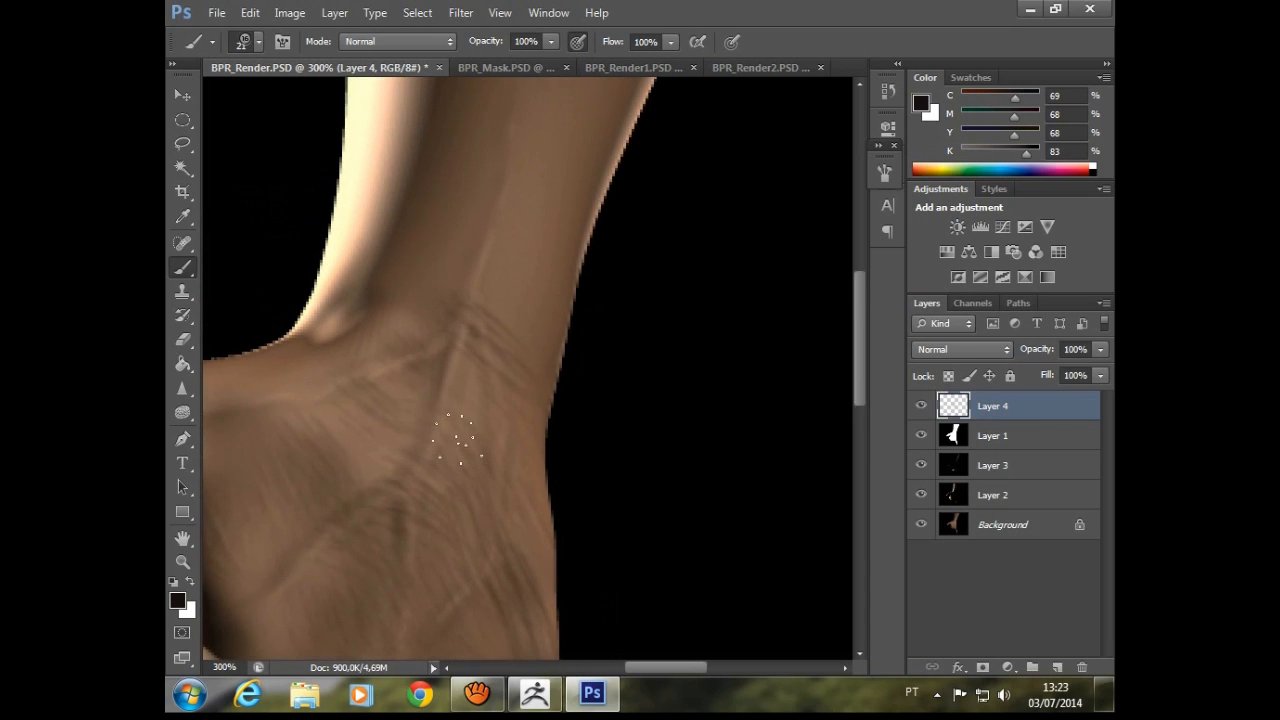
{"action": "left_click_drag", "start_coordinate": [500, 322], "coordinate": [456, 285]}
{"action": "left_click_drag", "start_coordinate": [516, 290], "coordinate": [478, 254]}
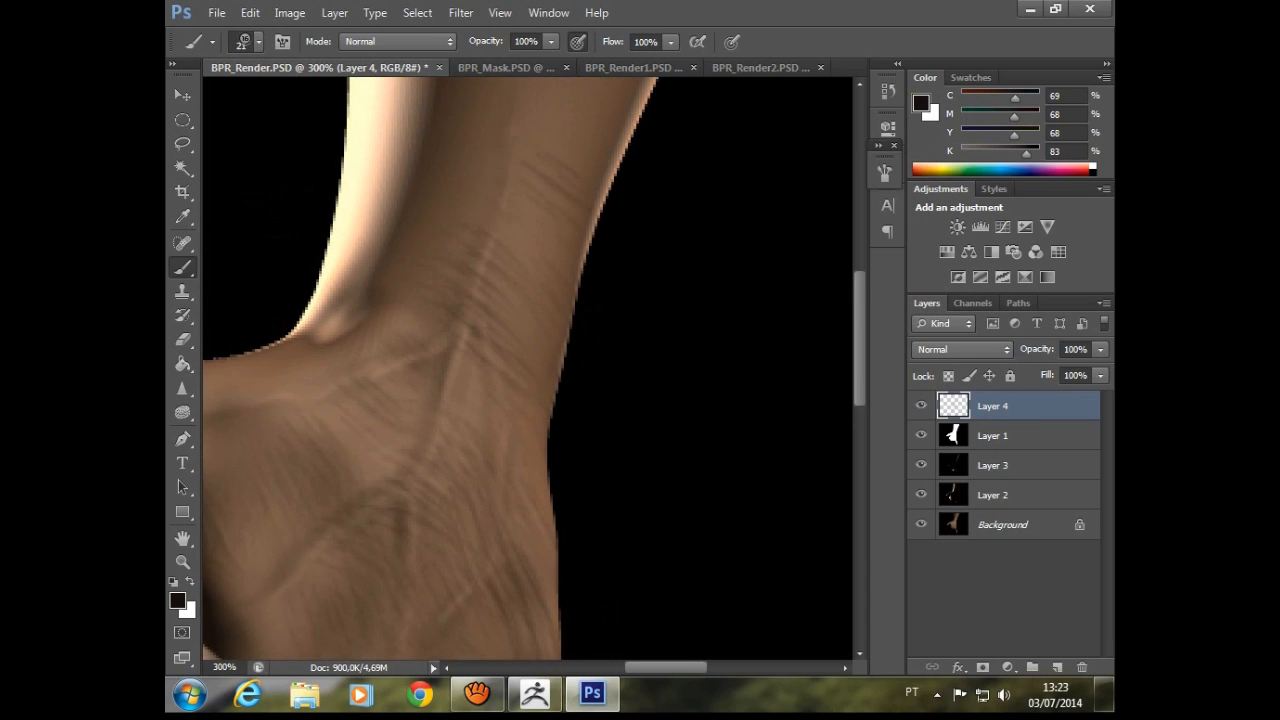
- Sample a pale peach from the lit forearm edge and paint short light hairs from that edge into the shadow
{"action": "left_click", "coordinate": [360, 213], "text": "alt"}
{"action": "left_click_drag", "start_coordinate": [366, 246], "coordinate": [412, 260]}
{"action": "left_click_drag", "start_coordinate": [372, 277], "coordinate": [420, 285]}
{"action": "left_click_drag", "start_coordinate": [384, 223], "coordinate": [410, 224]}
{"action": "left_click_drag", "start_coordinate": [388, 197], "coordinate": [422, 192]}
{"action": "left_click_drag", "start_coordinate": [390, 168], "coordinate": [416, 168]}
- Continue the light hairs over the hand and forearm, and add fine strokes across the forearm in a sampled dark brown
{"action": "mouse_move", "coordinate": [386, 278]}
{"action": "left_mouse_down"}
{"action": "mouse_move", "coordinate": [586, 263]}
{"action": "mouse_move", "coordinate": [466, 457]}
{"action": "left_mouse_up"}
{"action": "left_click_drag", "start_coordinate": [466, 360], "coordinate": [504, 342]}
{"action": "left_click_drag", "start_coordinate": [468, 373], "coordinate": [516, 358]}
{"action": "left_click_drag", "start_coordinate": [484, 292], "coordinate": [512, 278]}
{"action": "mouse_move", "coordinate": [484, 264]}
{"action": "left_mouse_down"}
{"action": "mouse_move", "coordinate": [510, 248]}
{"action": "mouse_move", "coordinate": [517, 196]}
{"action": "left_mouse_up"}
{"action": "mouse_move", "coordinate": [498, 180]}
{"action": "left_mouse_down"}
{"action": "mouse_move", "coordinate": [517, 166]}
{"action": "mouse_move", "coordinate": [532, 110]}
{"action": "left_mouse_up"}
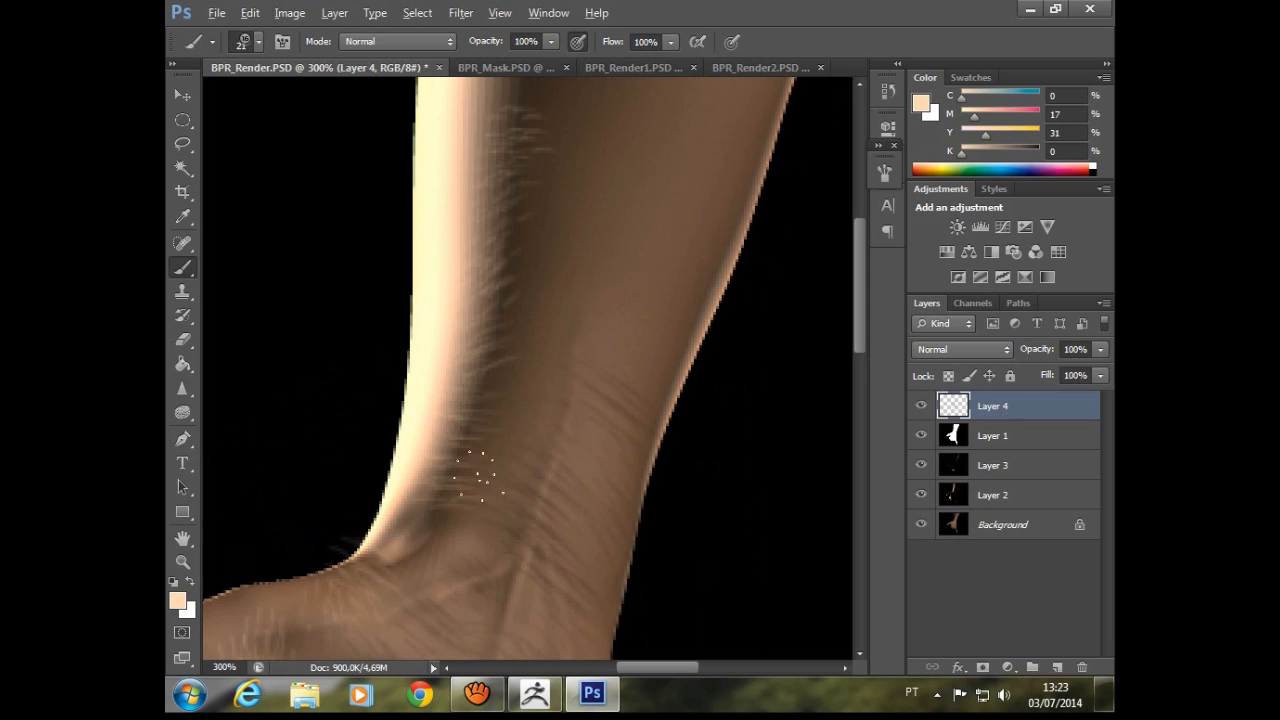
{"action": "left_click", "coordinate": [458, 462], "text": "alt"}
{"action": "left_click_drag", "start_coordinate": [574, 338], "coordinate": [626, 362]}
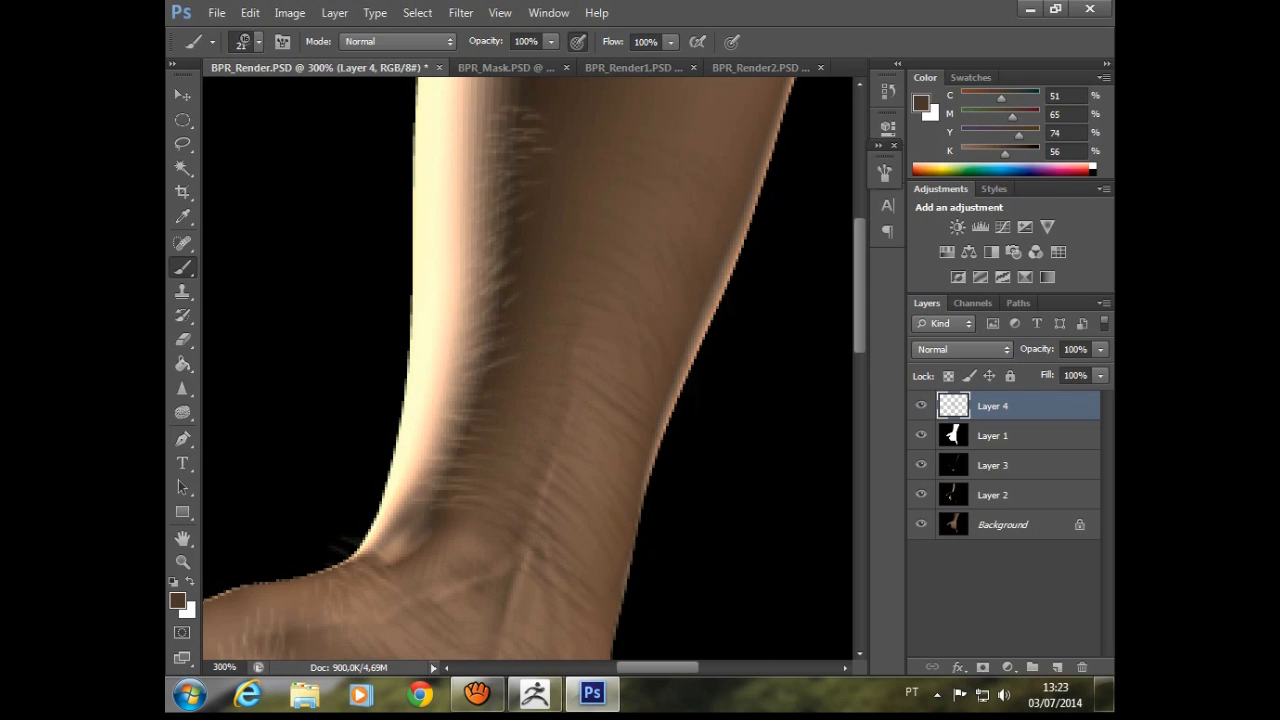
- Sample a pale cream from the lit forearm and paint small hairs along the forearm's opposite outer edge
{"action": "left_click", "coordinate": [440, 328], "text": "alt"}
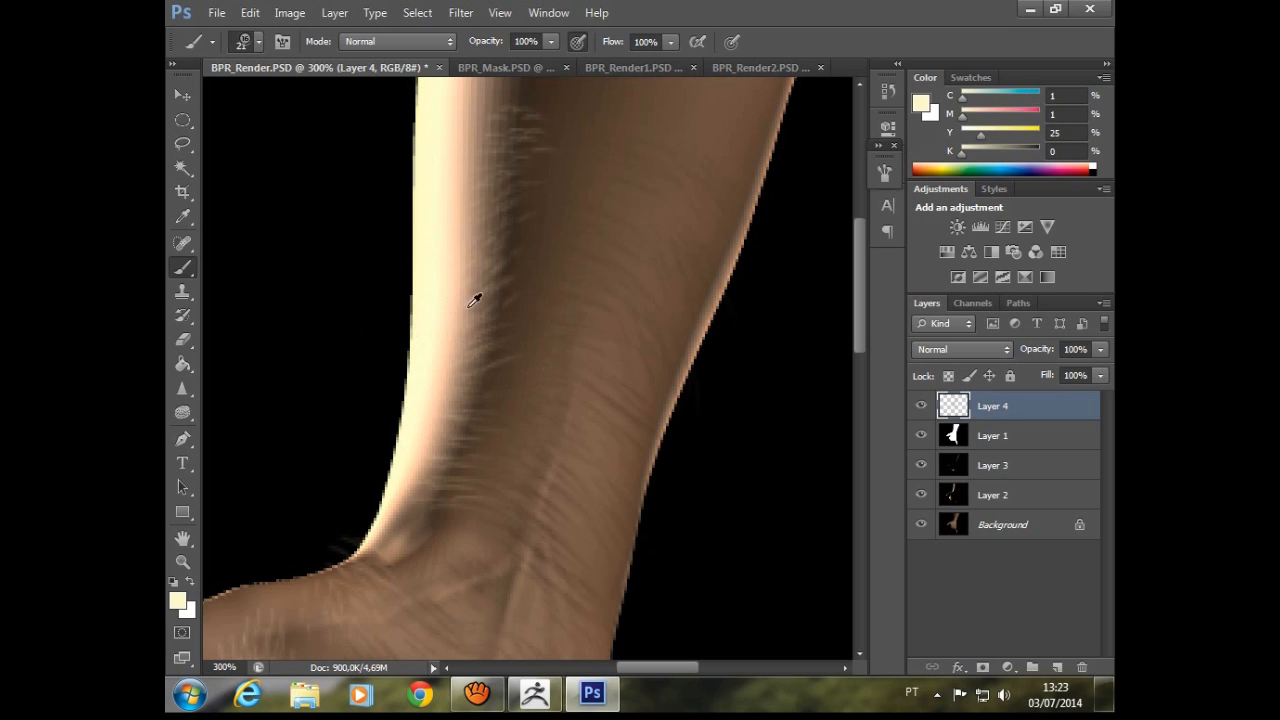
{"action": "left_click_drag", "start_coordinate": [648, 408], "coordinate": [649, 462]}
{"action": "left_click_drag", "start_coordinate": [700, 335], "coordinate": [701, 366]}
{"action": "left_click_drag", "start_coordinate": [716, 275], "coordinate": [715, 300]}
{"action": "left_click_drag", "start_coordinate": [746, 202], "coordinate": [746, 230]}
{"action": "left_click_drag", "start_coordinate": [774, 148], "coordinate": [622, 422]}
{"action": "left_click_drag", "start_coordinate": [650, 335], "coordinate": [650, 362]}
{"action": "left_click_drag", "start_coordinate": [577, 388], "coordinate": [608, 460]}
- Paint pale cream hairs along the hand's outer edge and across the knuckles and back of the hand
{"action": "left_click_drag", "start_coordinate": [624, 442], "coordinate": [672, 90]}
{"action": "left_click_drag", "start_coordinate": [628, 450], "coordinate": [678, 80]}
{"action": "mouse_move", "coordinate": [626, 357]}
{"action": "left_mouse_down"}
{"action": "mouse_move", "coordinate": [763, 186]}
{"action": "mouse_move", "coordinate": [738, 328]}
{"action": "left_mouse_up"}
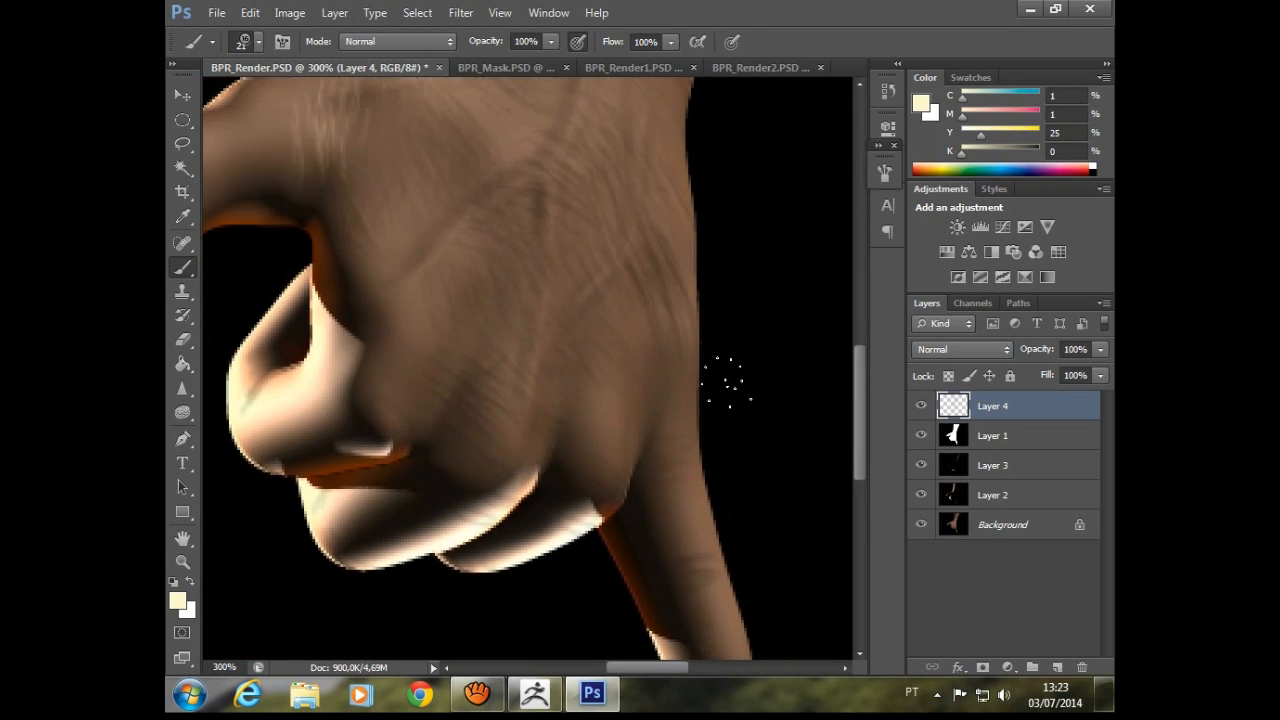
{"action": "left_click_drag", "start_coordinate": [676, 408], "coordinate": [702, 440]}
{"action": "left_click_drag", "start_coordinate": [688, 318], "coordinate": [700, 366]}
{"action": "left_click_drag", "start_coordinate": [692, 236], "coordinate": [701, 262]}
{"action": "left_click_drag", "start_coordinate": [624, 422], "coordinate": [641, 472]}
{"action": "left_click_drag", "start_coordinate": [562, 280], "coordinate": [576, 318]}
{"action": "left_click_drag", "start_coordinate": [525, 388], "coordinate": [540, 444]}
{"action": "left_click_drag", "start_coordinate": [716, 244], "coordinate": [644, 424]}
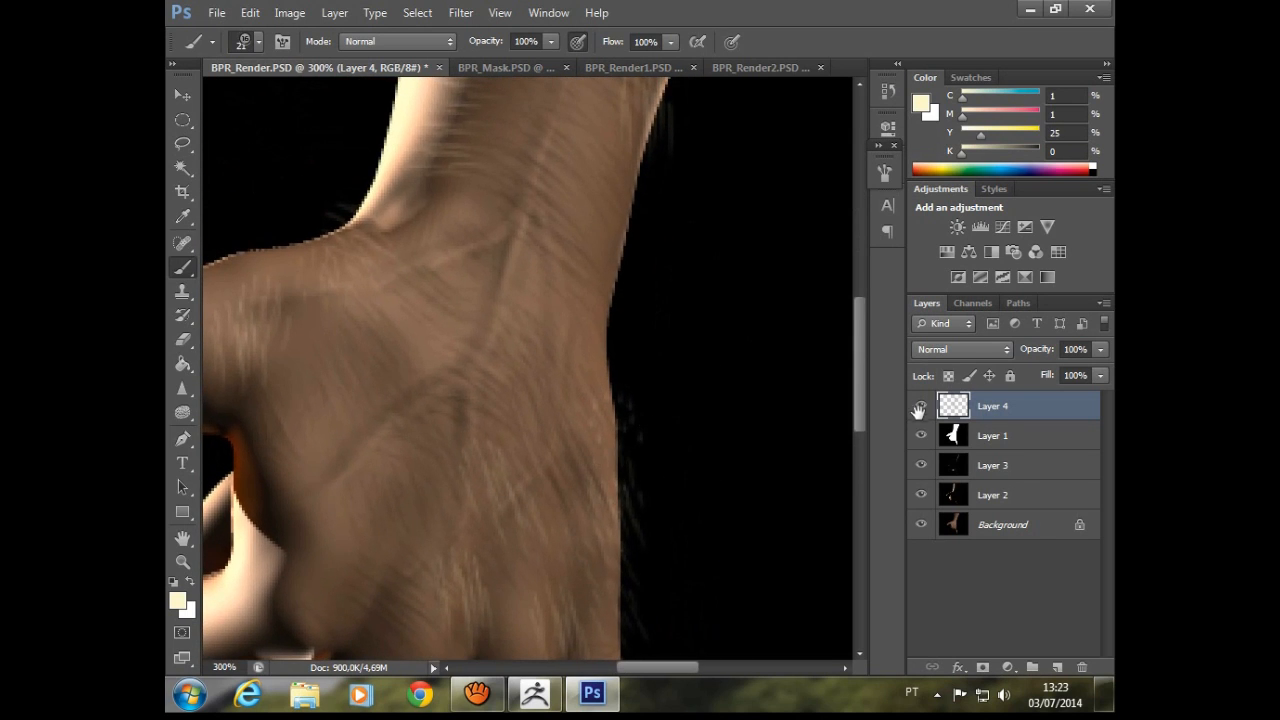
- Compare the hand and forearm with Layer 4 hidden and shown, up close and at 100% zoom, ending with the layer visible
{"action": "left_click", "coordinate": [920, 405]}
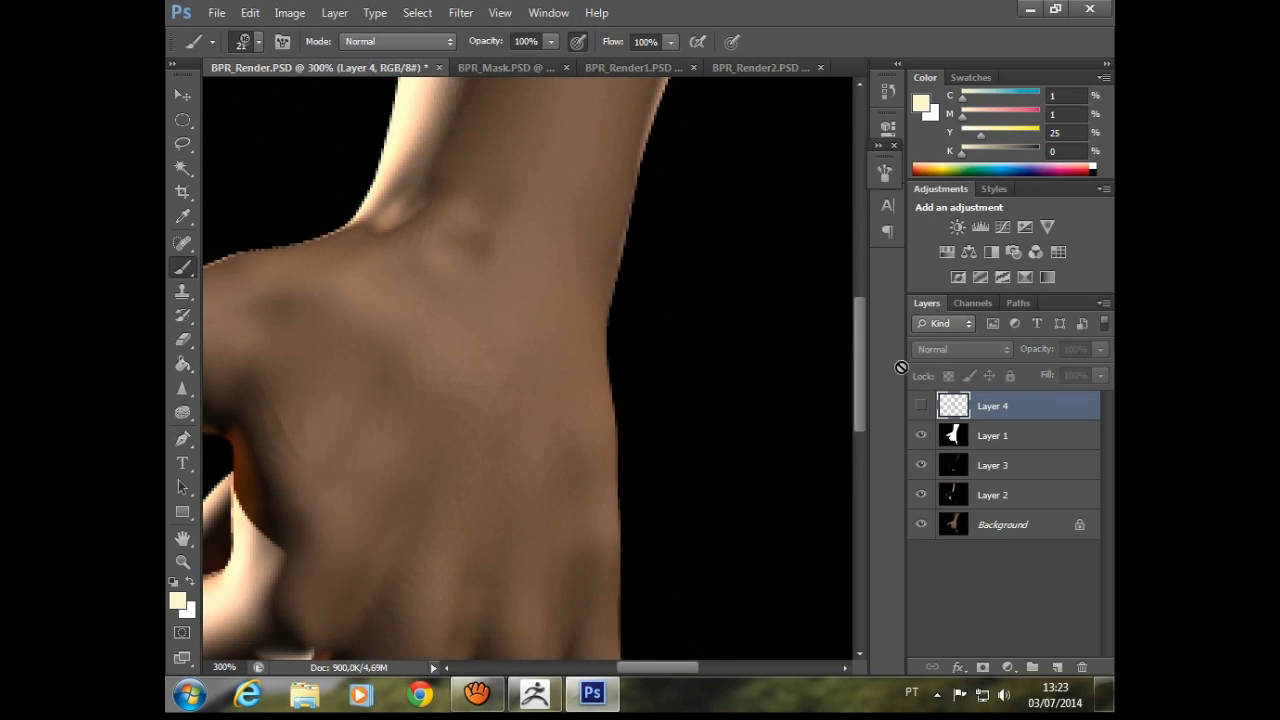
{"action": "left_click", "coordinate": [920, 405]}
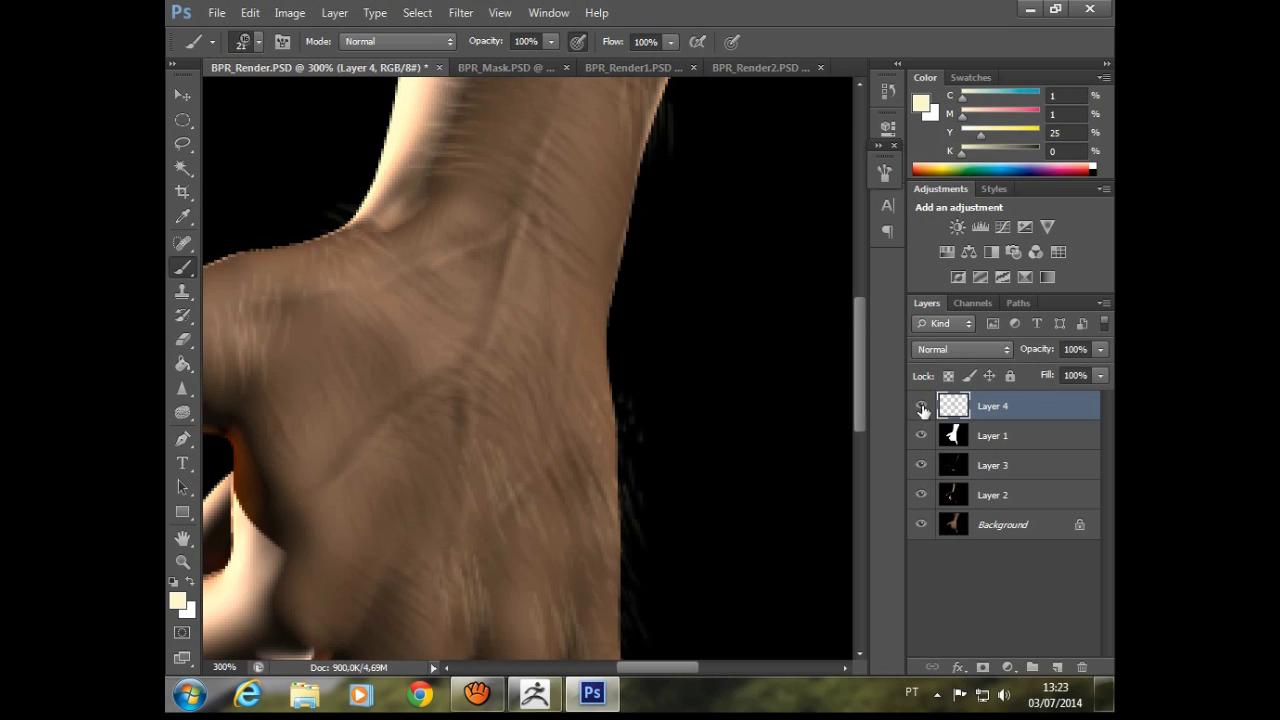
{"action": "left_click", "coordinate": [921, 406]}
{"action": "left_click", "coordinate": [921, 406]}
{"action": "left_click", "coordinate": [921, 406]}
{"action": "mouse_move", "coordinate": [806, 471]}
{"action": "left_mouse_down"}
{"action": "mouse_move", "coordinate": [740, 194]}
{"action": "mouse_move", "coordinate": [672, 124]}
{"action": "left_mouse_up"}
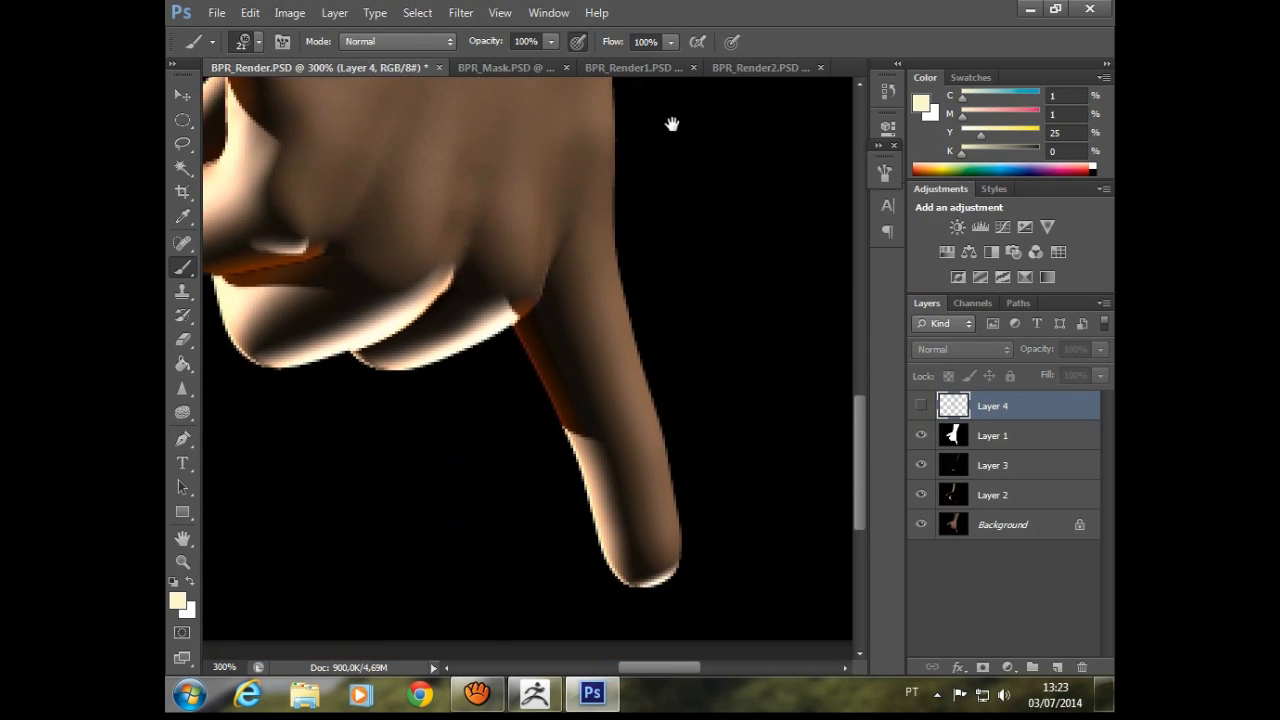
{"action": "left_click", "coordinate": [921, 406]}
{"action": "left_click", "coordinate": [921, 406]}
{"action": "left_click", "coordinate": [921, 406]}
{"action": "left_click", "coordinate": [921, 406]}
{"action": "left_click_drag", "start_coordinate": [680, 254], "coordinate": [703, 363]}
{"action": "left_click", "coordinate": [700, 383], "text": "alt"}
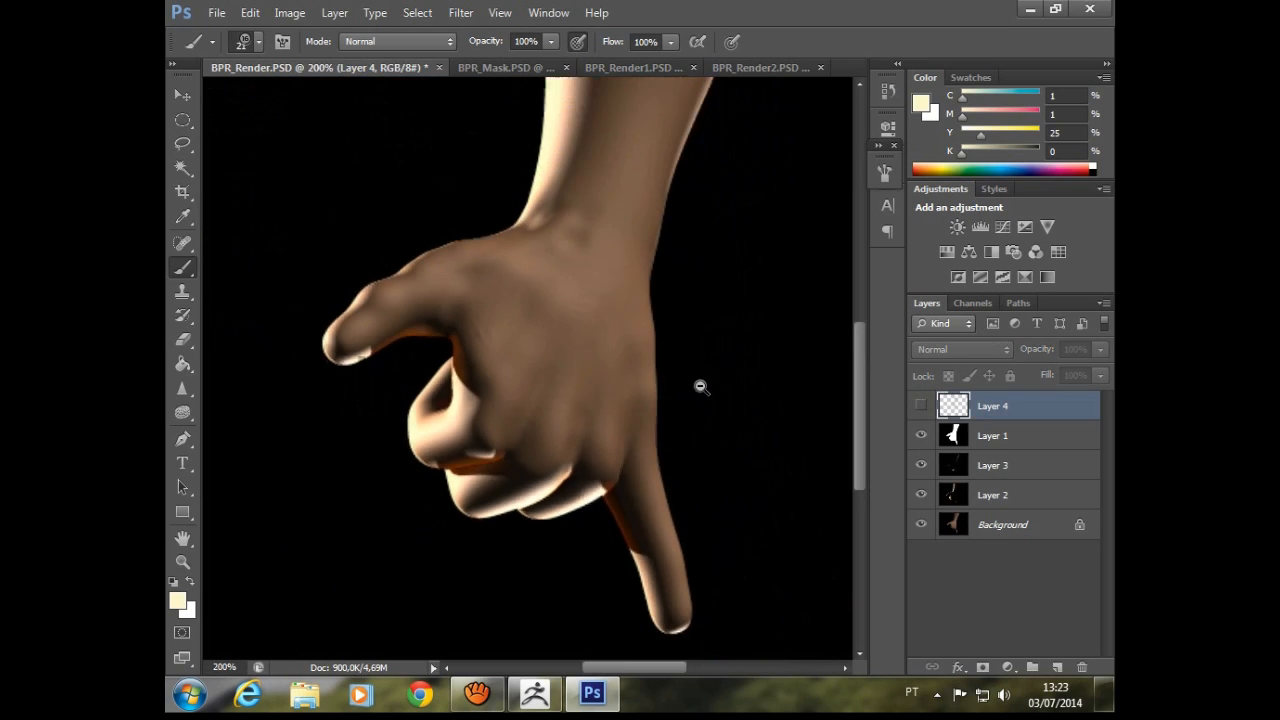
{"action": "left_click", "coordinate": [711, 343], "text": "alt"}
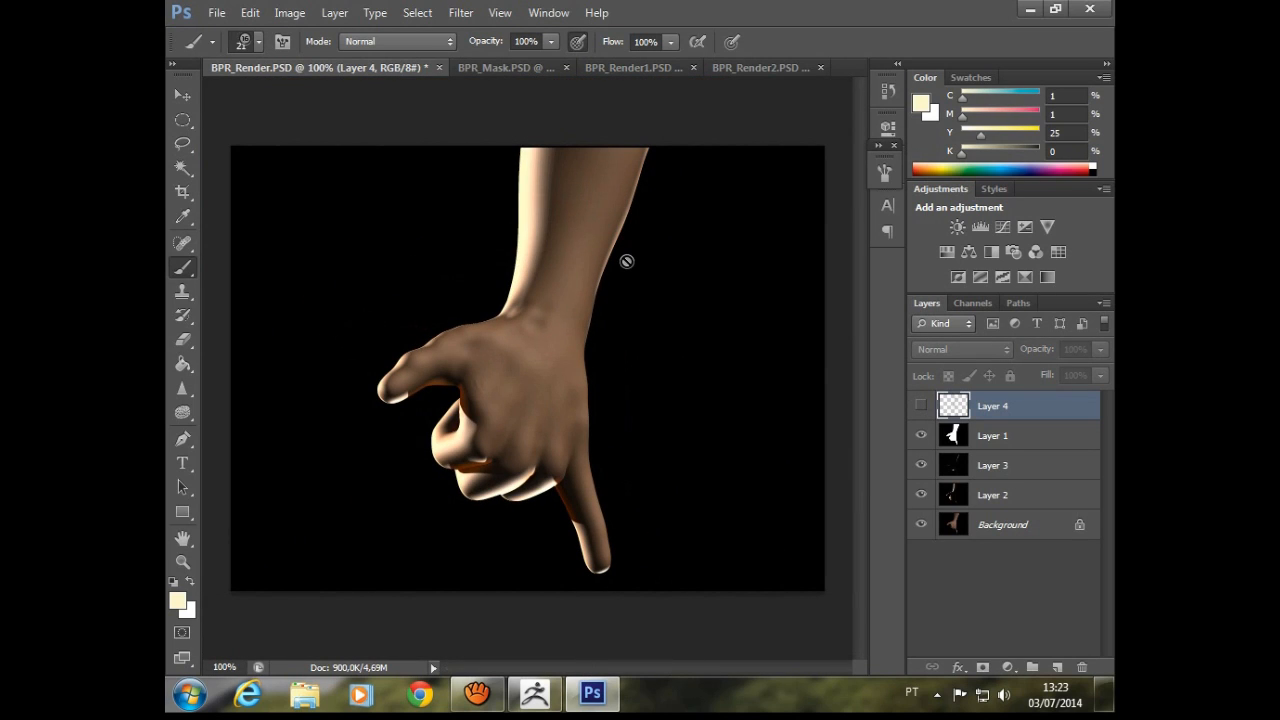
{"action": "left_click", "coordinate": [921, 406]}
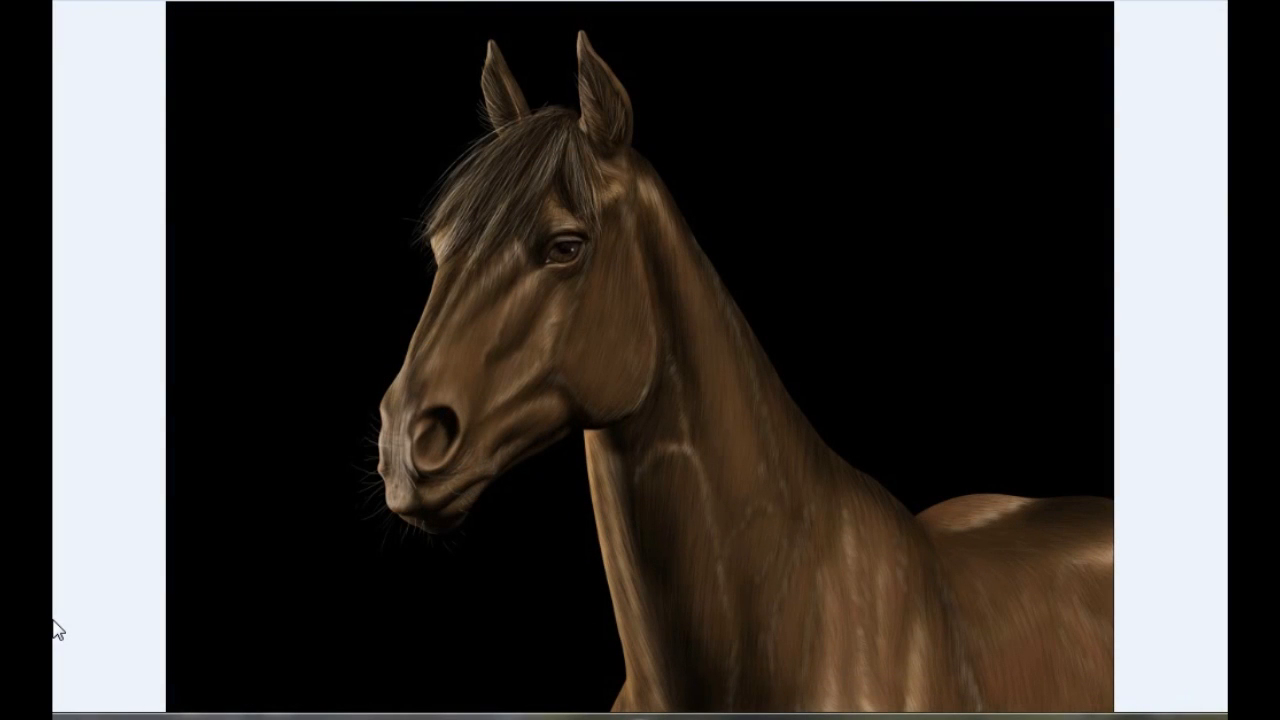
- In Windows Photo Viewer, examine the veins and hair texture on the head and neck of the dark horse image
{"action": "scroll", "coordinate": [800, 442], "scroll_direction": "up", "scroll_amount": 3}
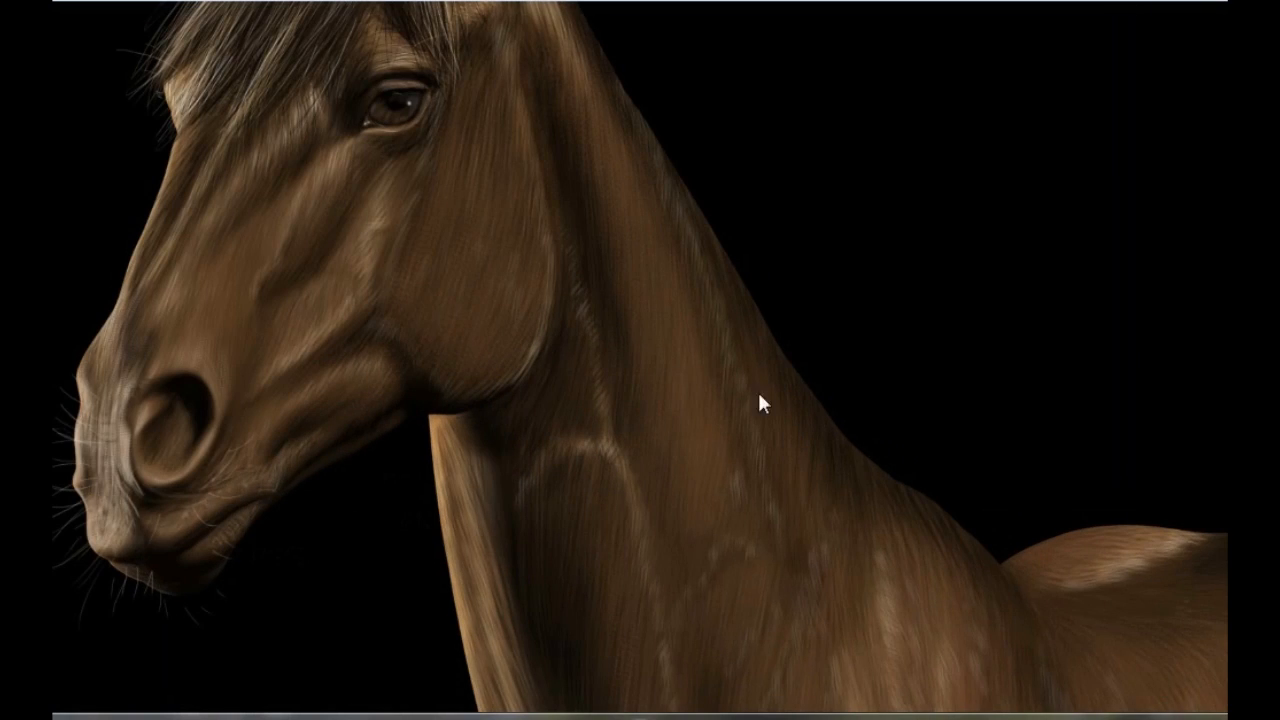
{"action": "left_click_drag", "start_coordinate": [514, 347], "coordinate": [642, 499]}
{"action": "left_click_drag", "start_coordinate": [737, 591], "coordinate": [654, 509]}
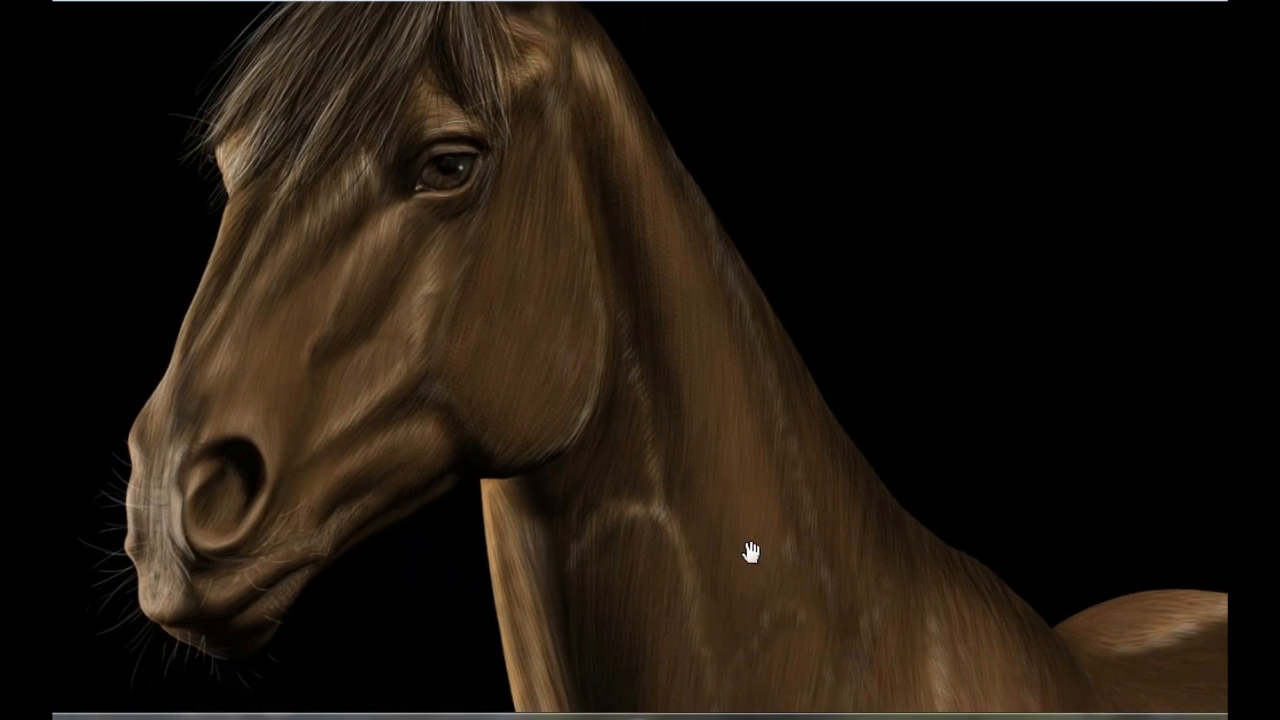
{"action": "left_click_drag", "start_coordinate": [751, 551], "coordinate": [808, 668]}
{"action": "left_click_drag", "start_coordinate": [626, 420], "coordinate": [675, 539]}
{"action": "left_click_drag", "start_coordinate": [757, 460], "coordinate": [543, 229]}
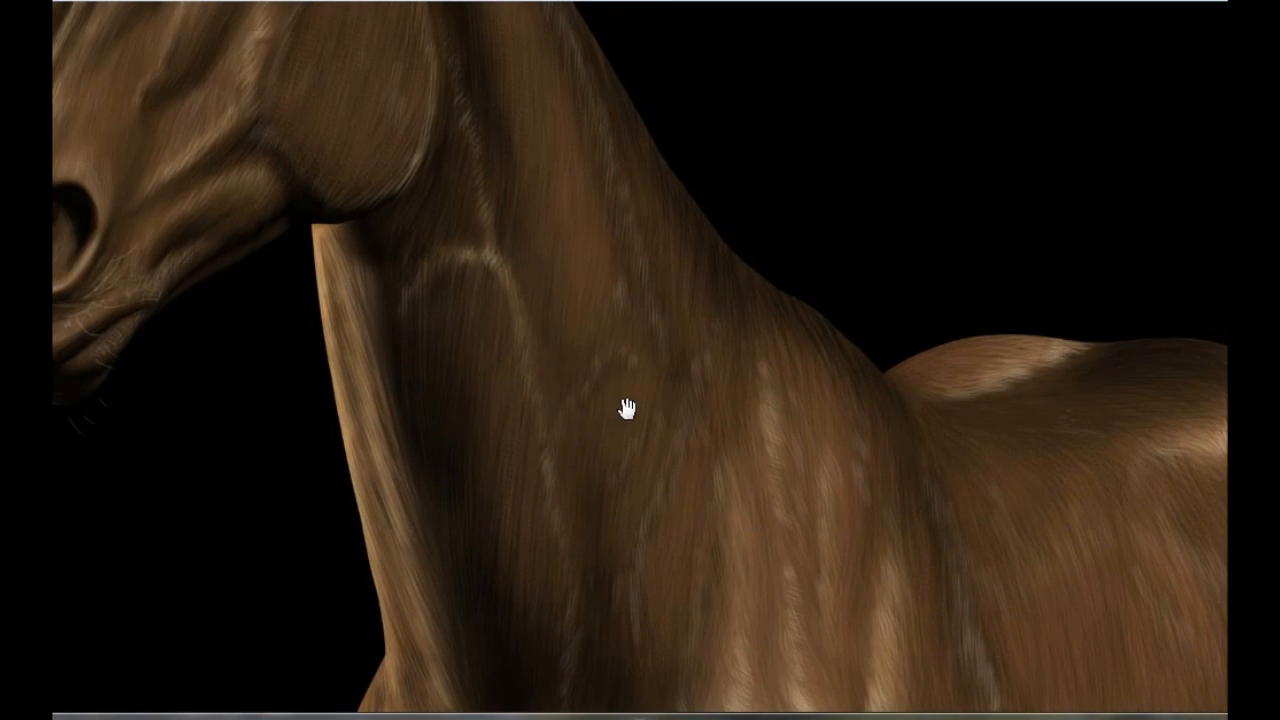
{"action": "left_click_drag", "start_coordinate": [391, 366], "coordinate": [773, 601]}
{"action": "left_click_drag", "start_coordinate": [644, 344], "coordinate": [531, 229]}
- Examine the brighter brown version of the horse up close, and view its black-and-white and white-blaze versions
{"action": "key", "text": "Right"}
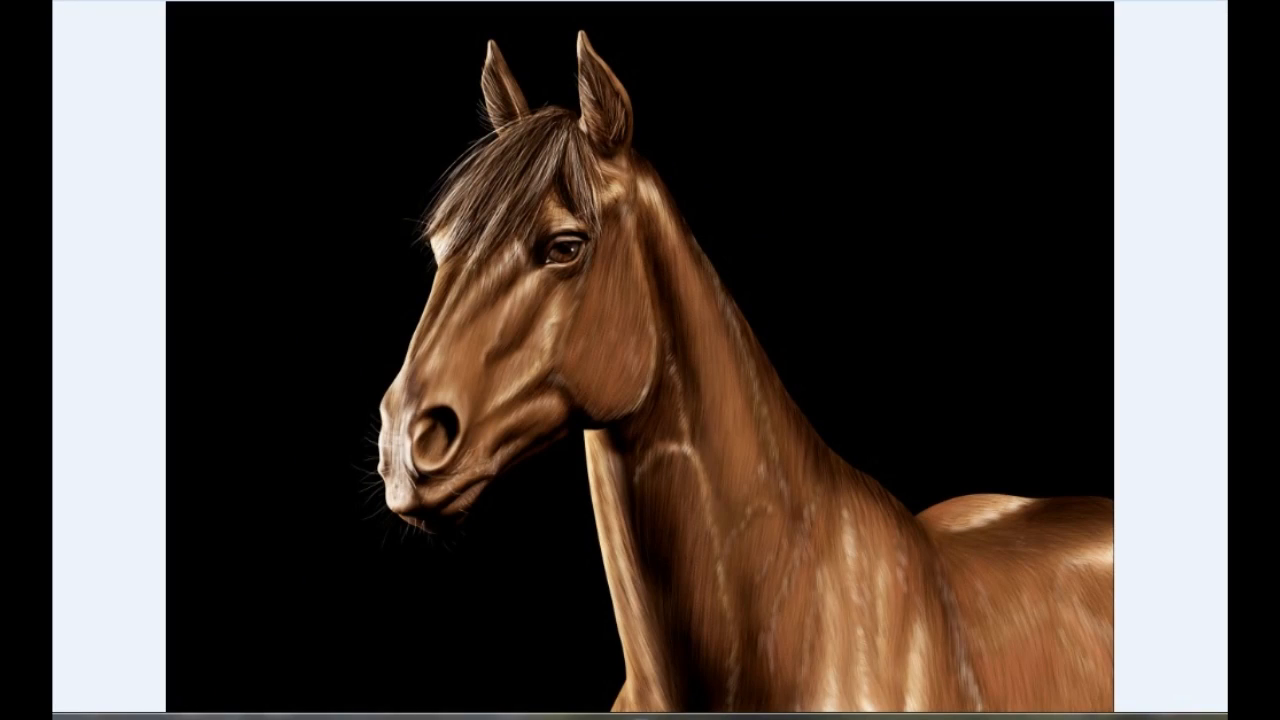
{"action": "scroll", "coordinate": [606, 640], "scroll_direction": "up", "scroll_amount": 5}
{"action": "left_click_drag", "start_coordinate": [661, 360], "coordinate": [582, 588]}
{"action": "left_click_drag", "start_coordinate": [697, 331], "coordinate": [646, 497]}
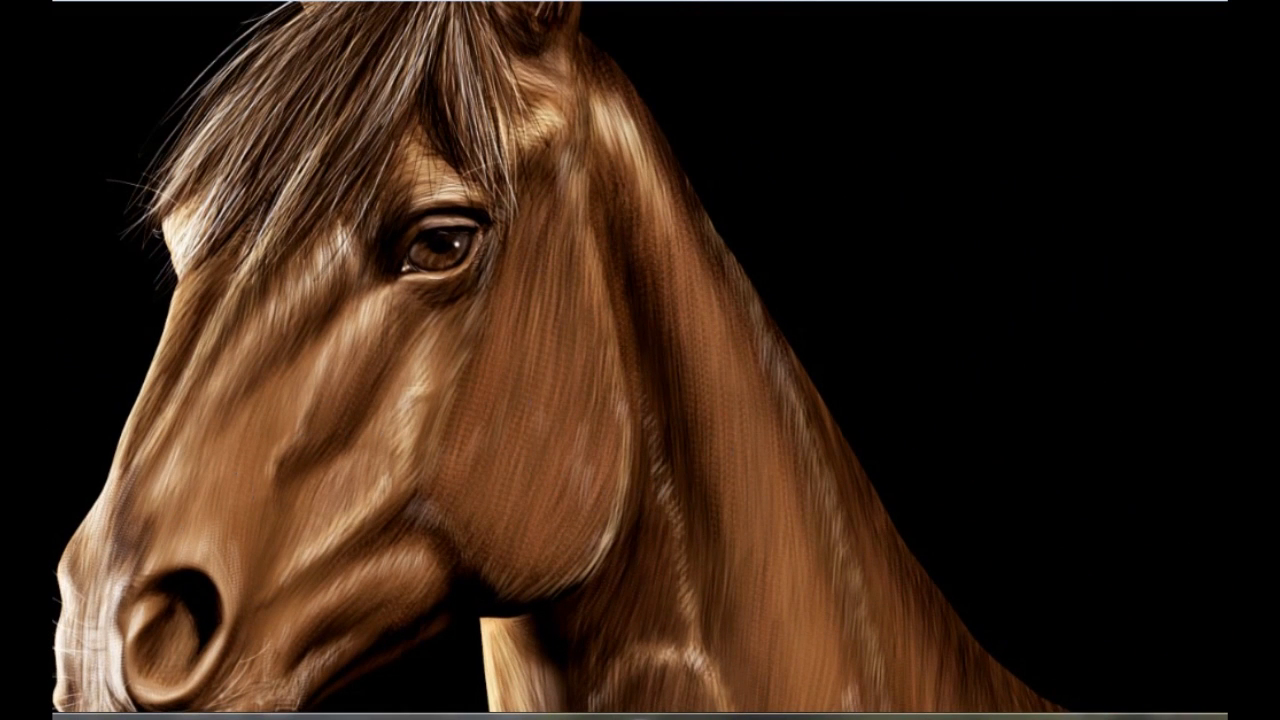
{"action": "left_click", "coordinate": [590, 718]}
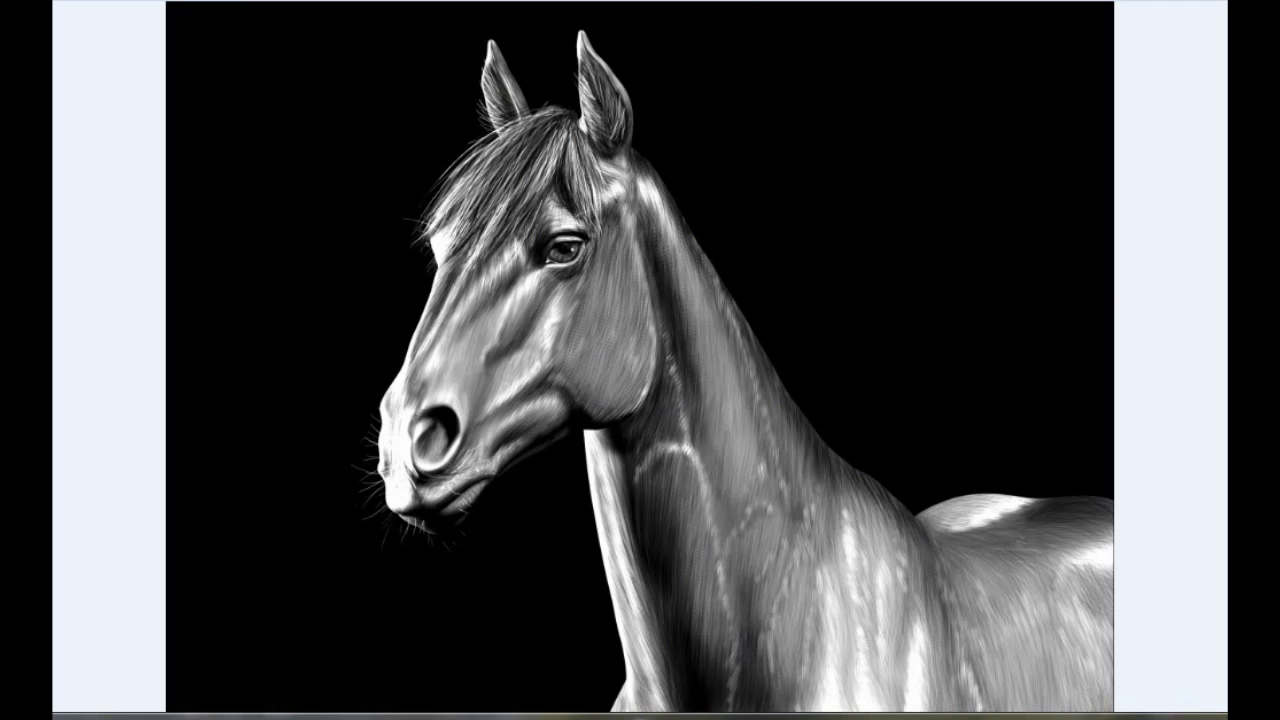
{"action": "key", "text": "Right"}
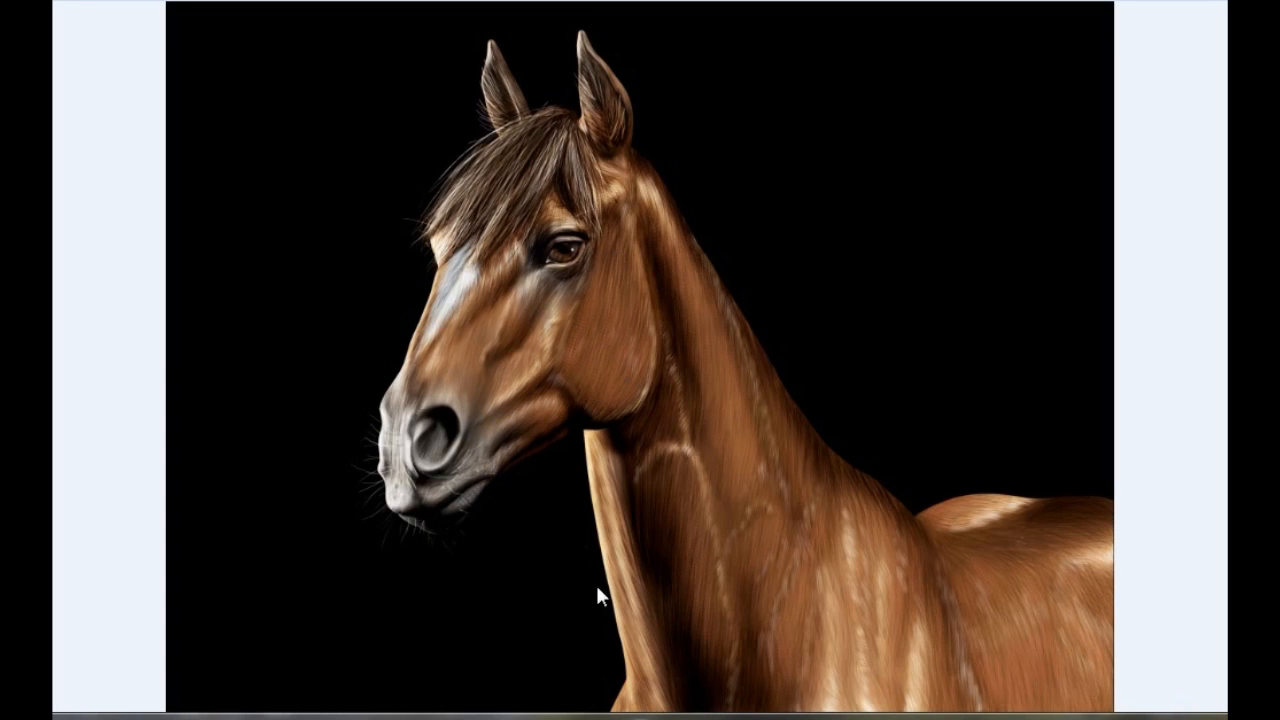
- Switch to the Núpose-03 image, examine the figure's back up close and view the other versions and poses
{"action": "mouse_move", "coordinate": [590, 716]}
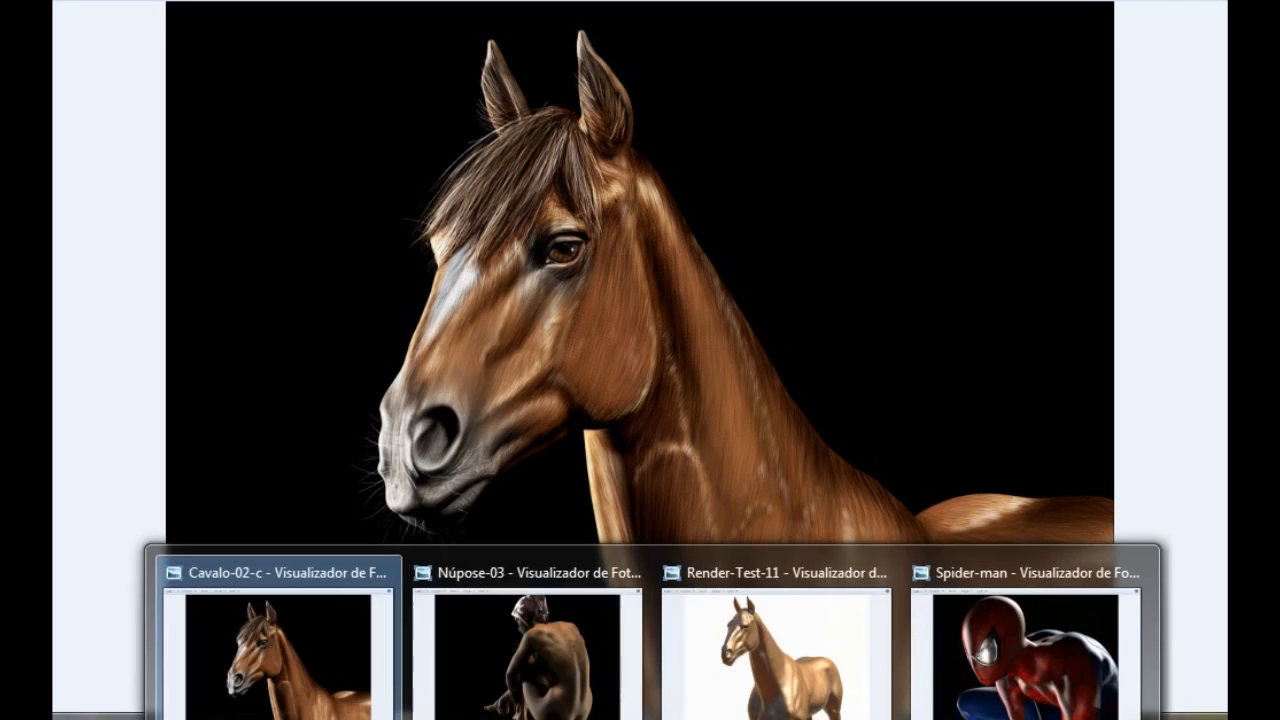
{"action": "left_click", "coordinate": [522, 675]}
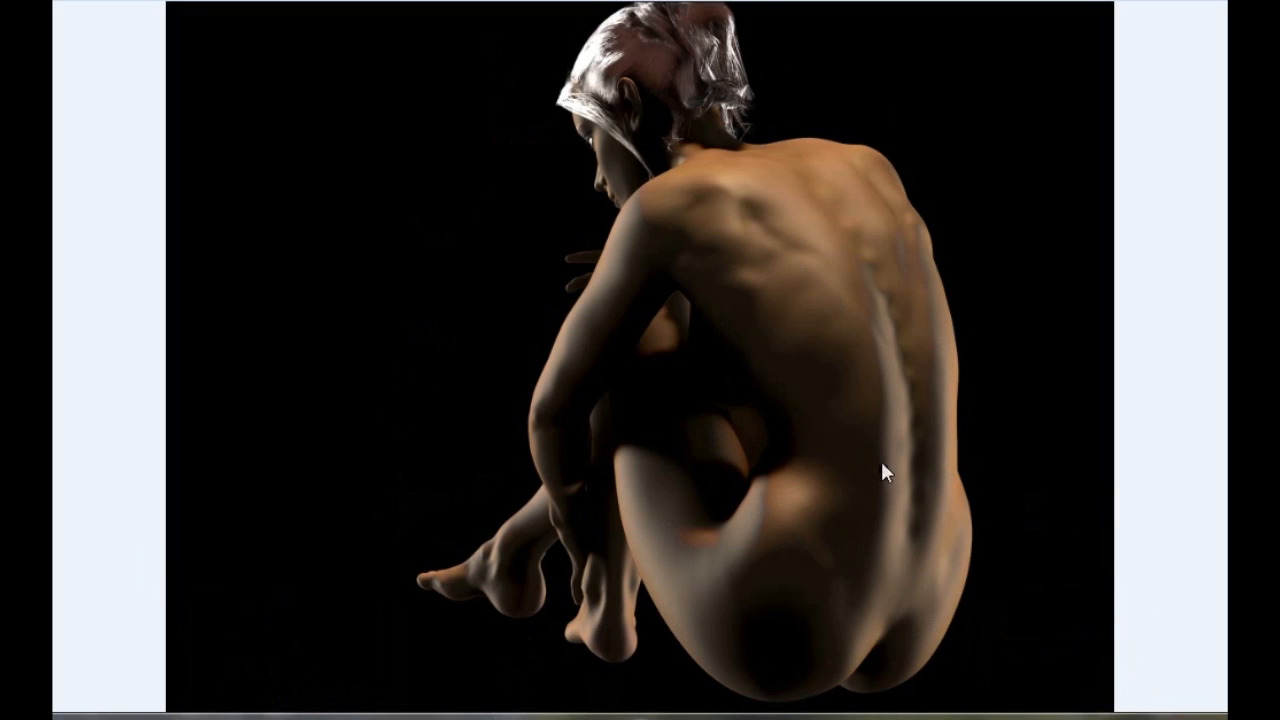
{"action": "scroll", "coordinate": [640, 663], "scroll_direction": "up", "scroll_amount": 3}
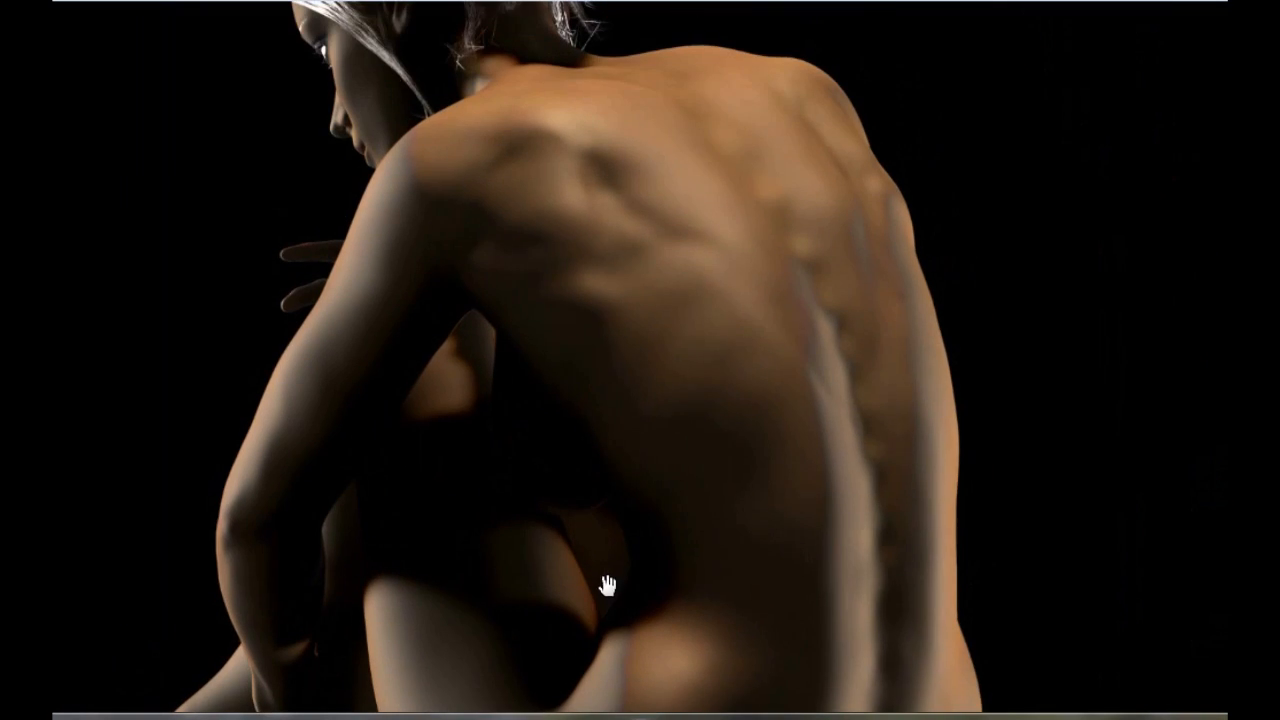
{"action": "left_click", "coordinate": [684, 717]}
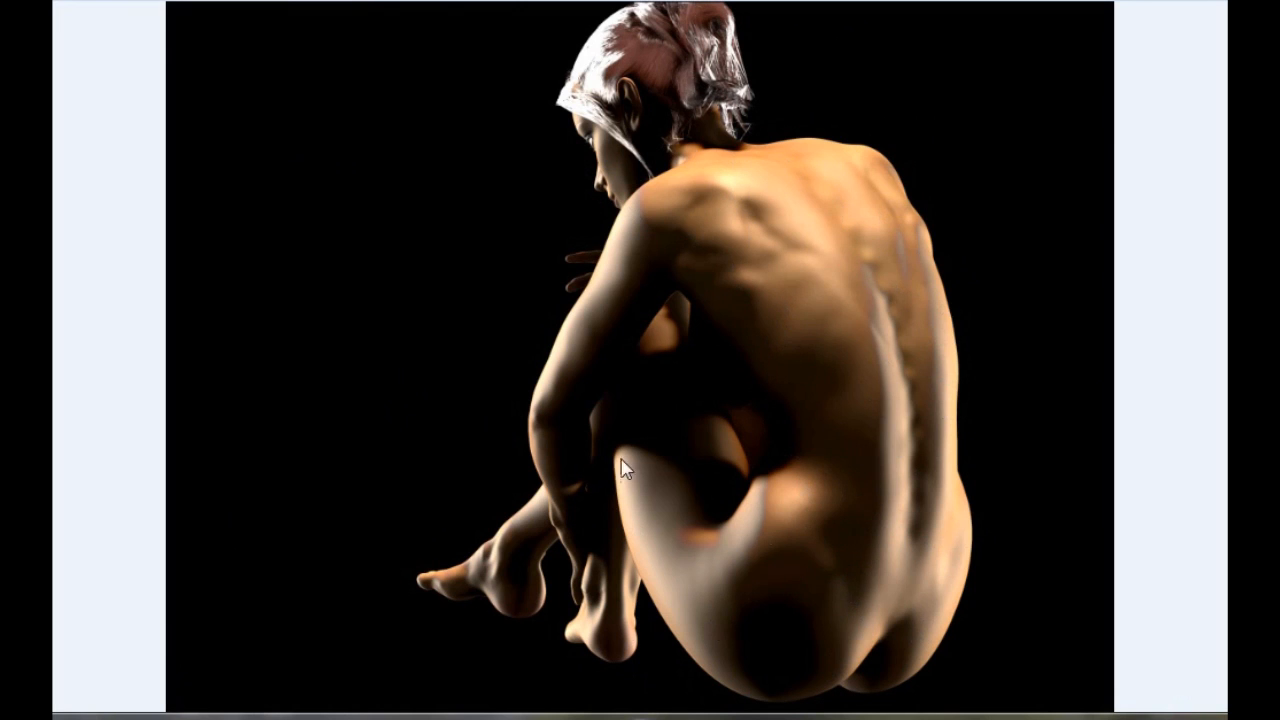
{"action": "left_click", "coordinate": [684, 717]}
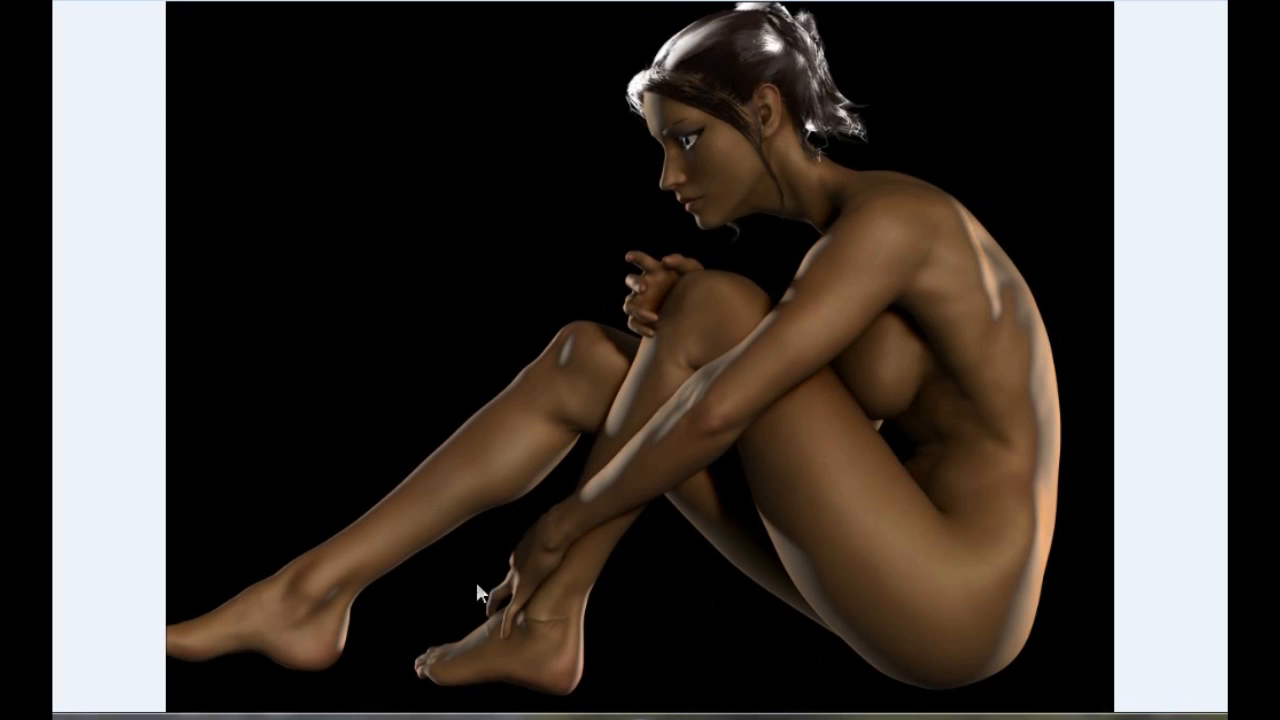